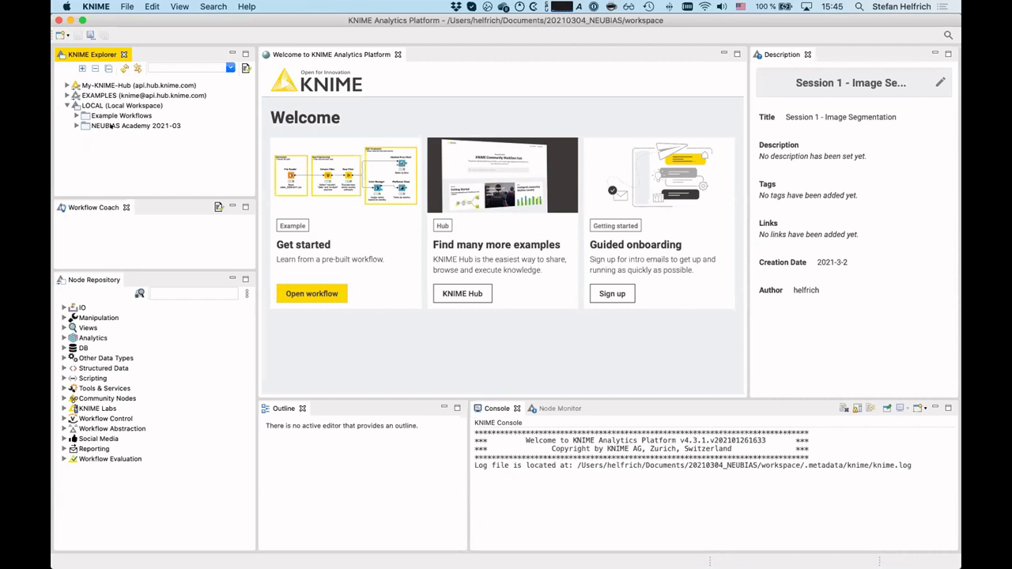
Browse the Example Workflows folder in the local workspace and expand the NEUBIAS Academy 2021-03 folder.
click(93, 105)
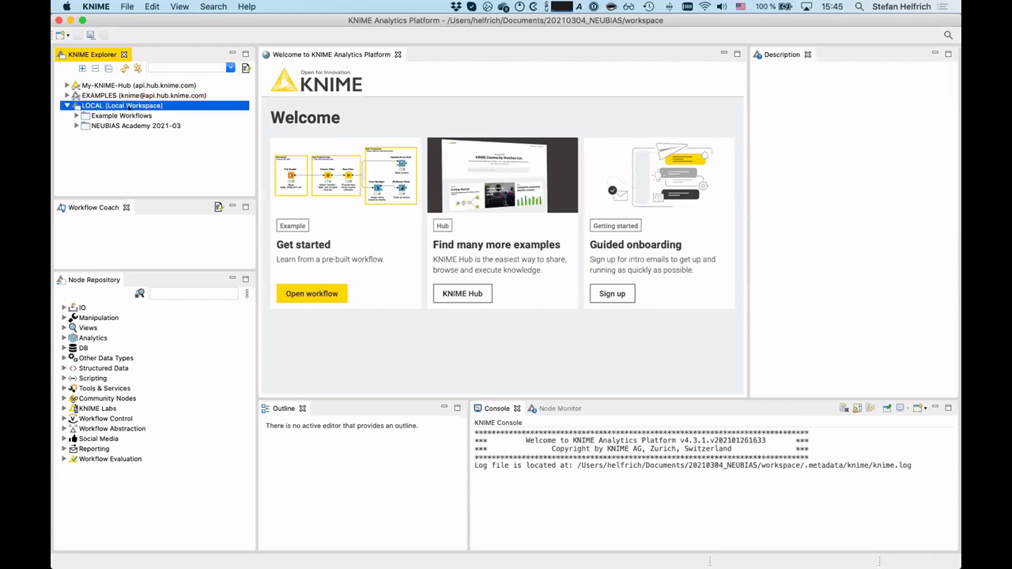
click(76, 115)
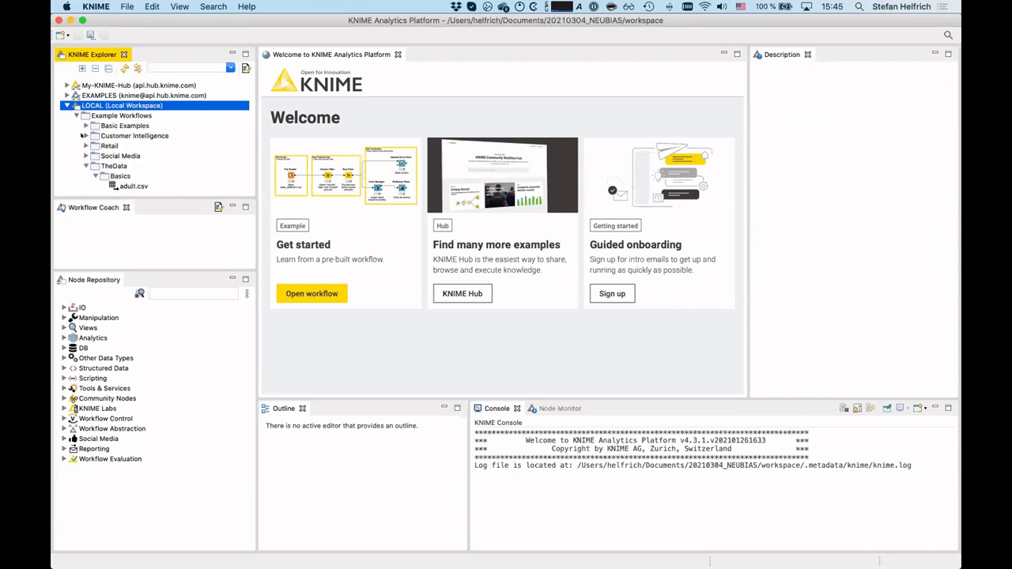
click(85, 136)
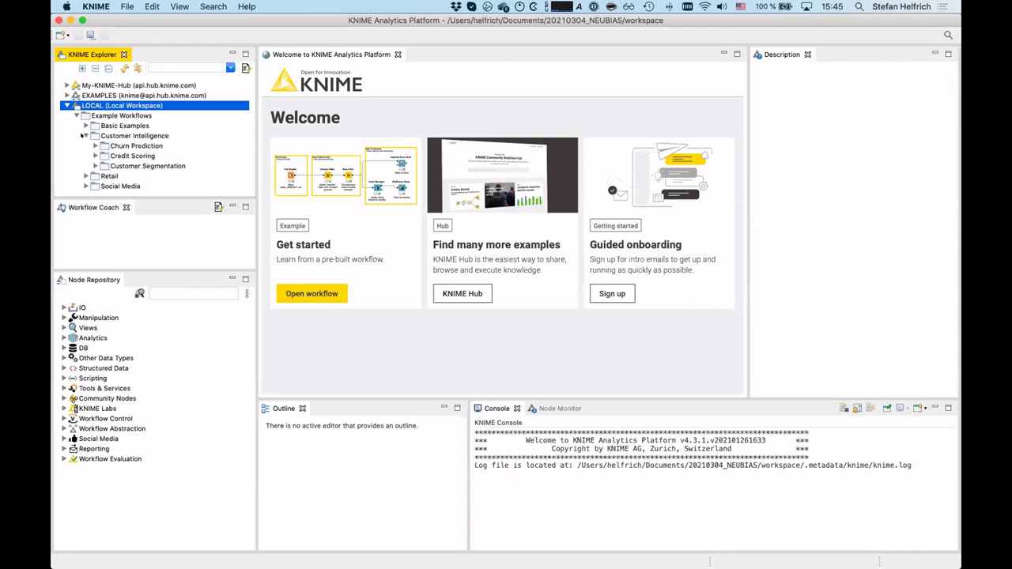
click(85, 136)
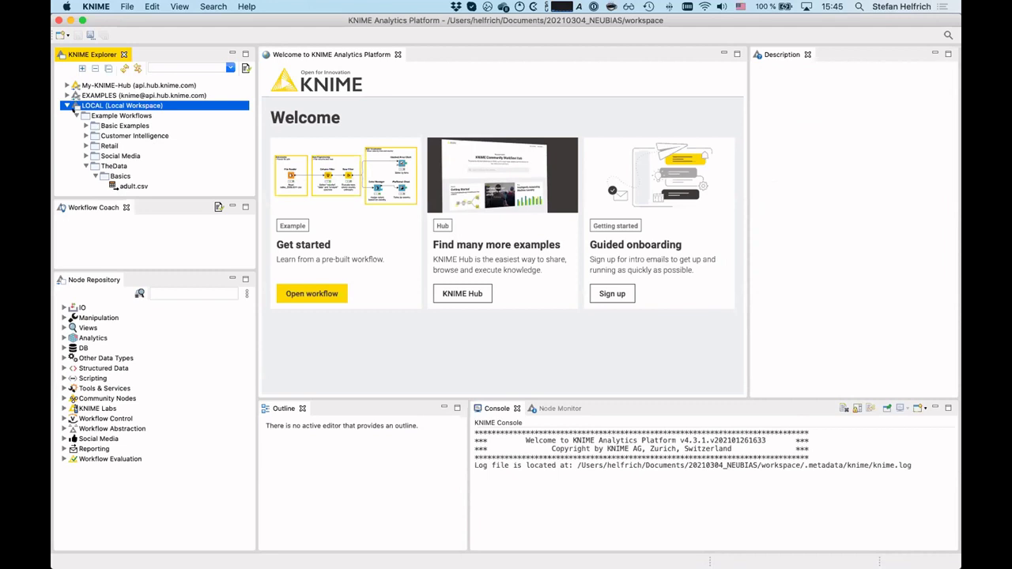
click(76, 116)
click(75, 126)
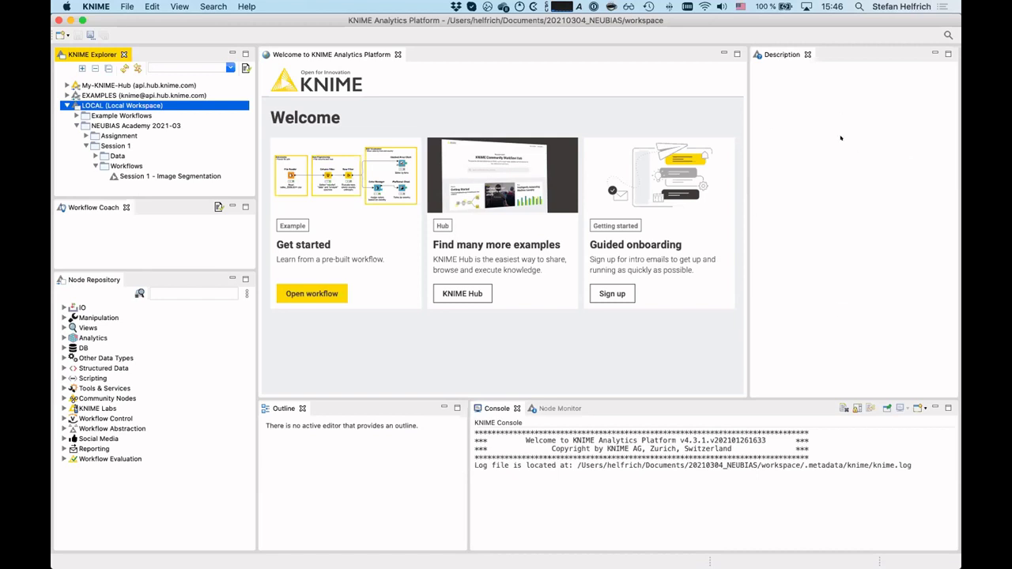
Find the Excel Reader node among the IO read nodes and read through its description, dialog options and ports.
click(63, 307)
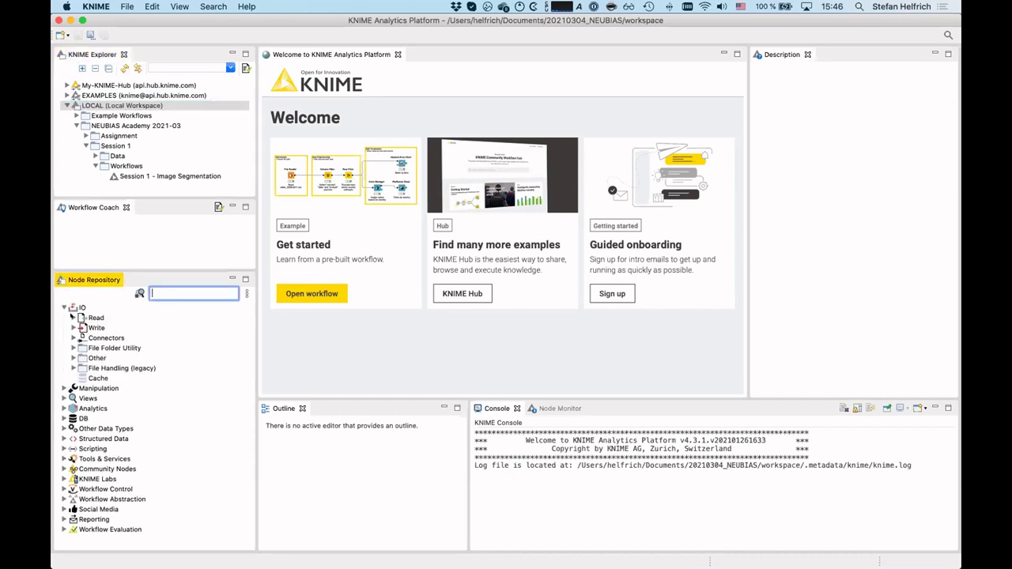
click(72, 317)
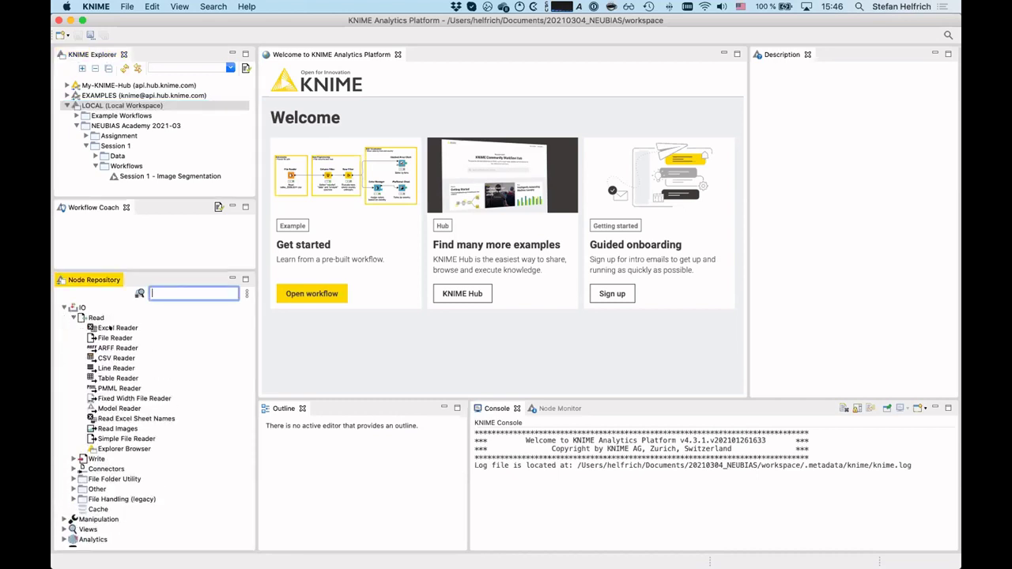
click(105, 327)
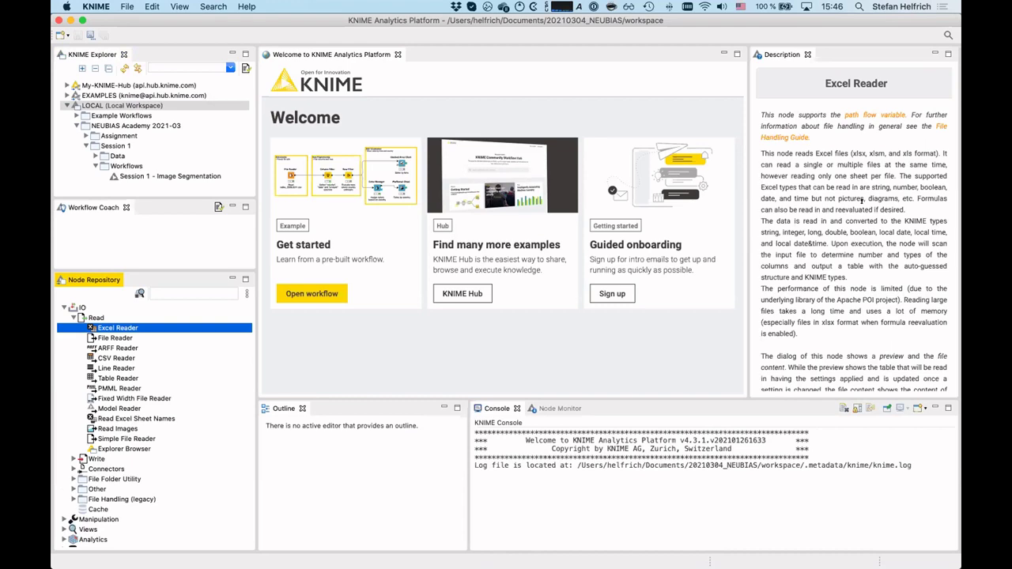
scroll(861, 200, down, 10)
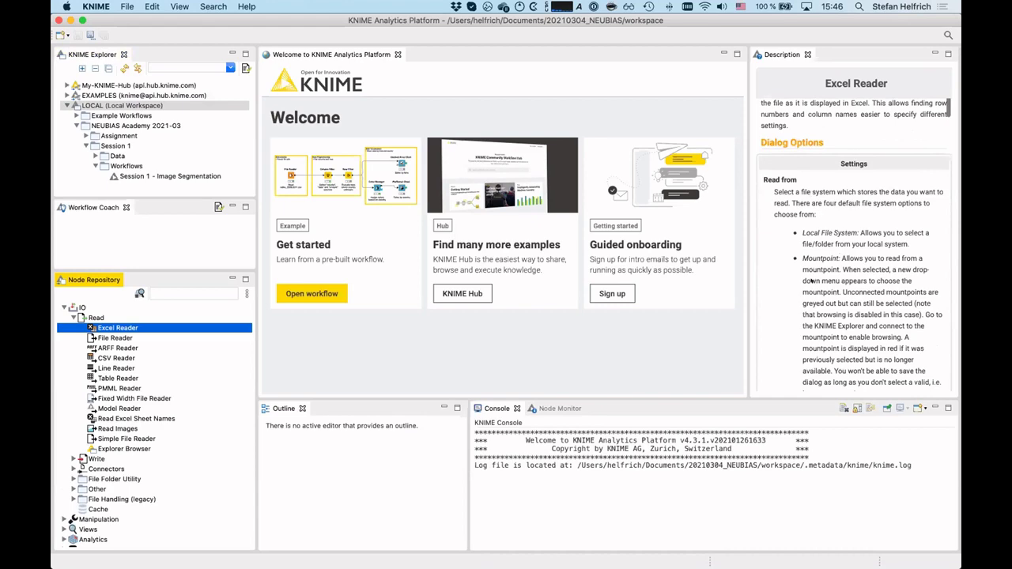
scroll(812, 280, down, 15)
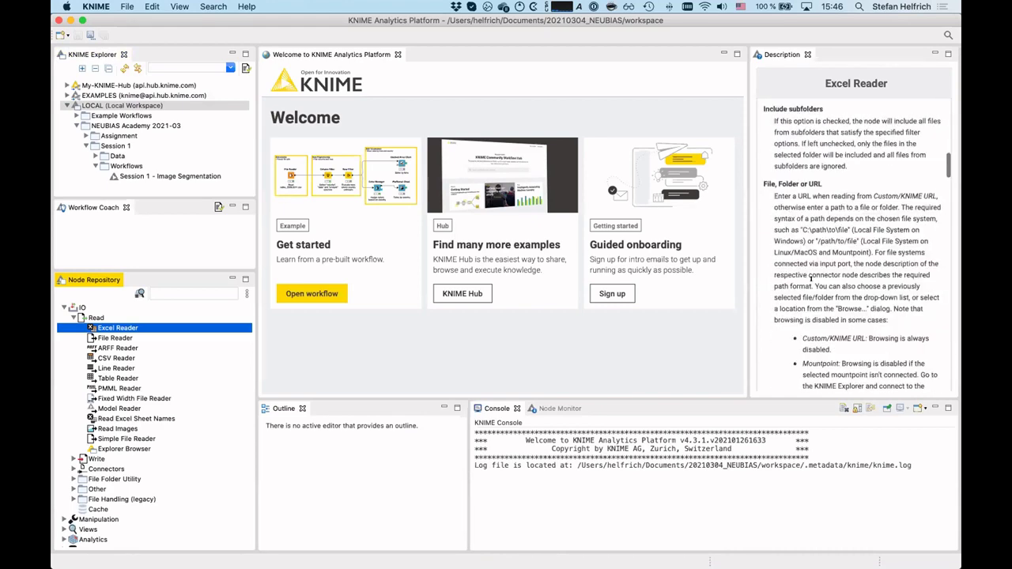
scroll(811, 279, down, 15)
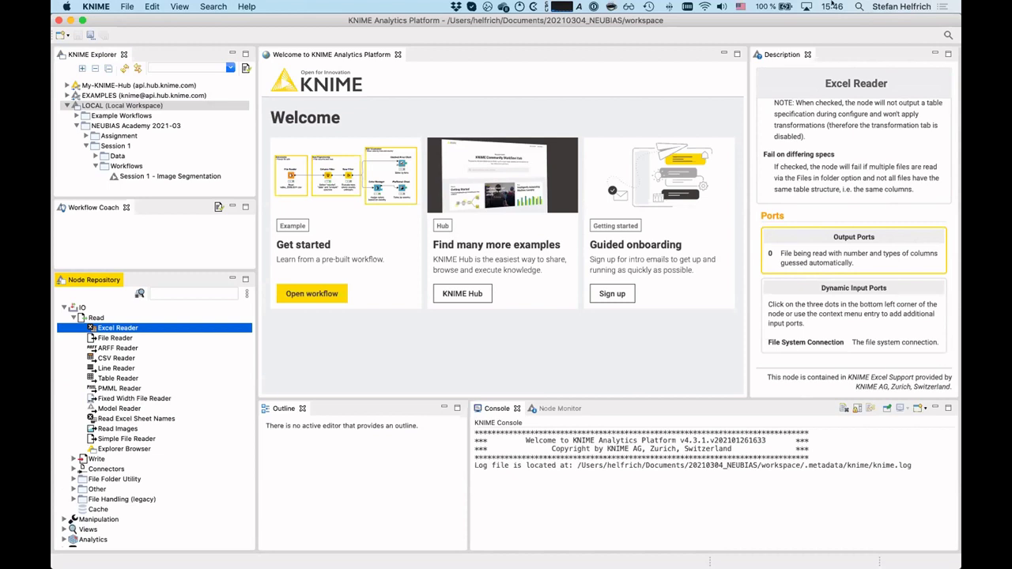
Create a new KNIME workflow named "NEUBIAS Demo" in the NEUBIAS Academy 2021-03 folder.
click(73, 121)
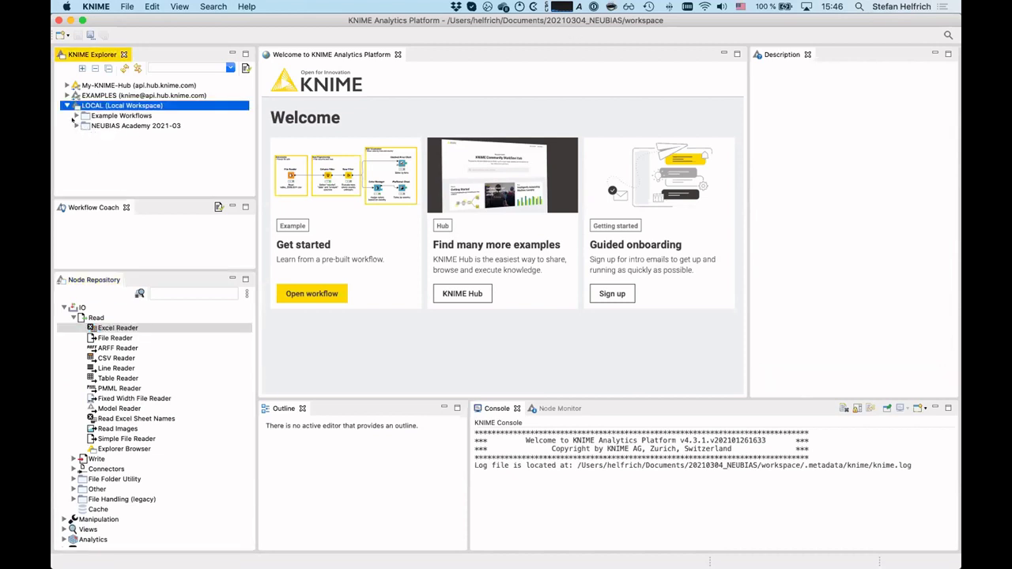
double_click(116, 125)
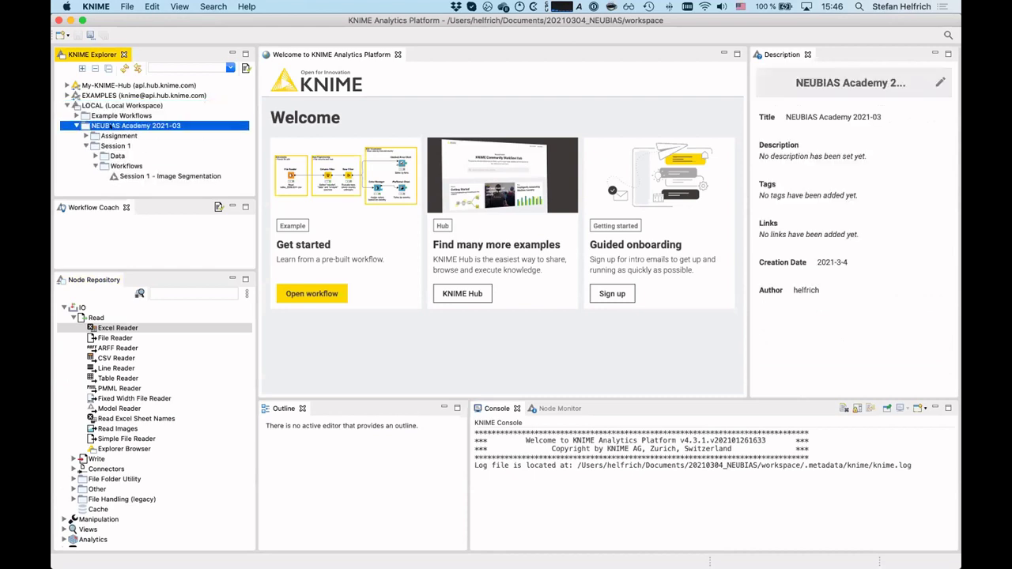
right_click(115, 125)
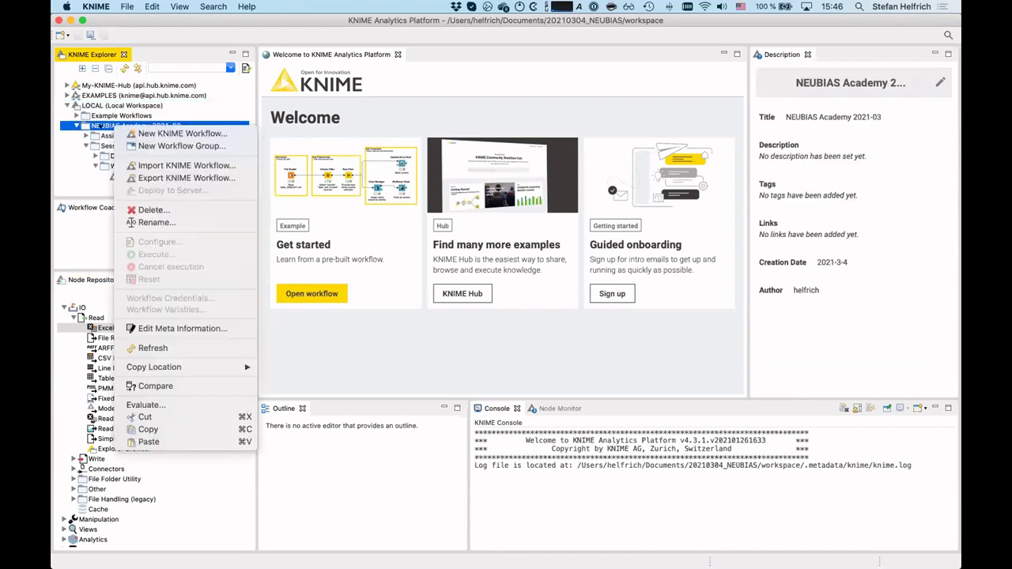
click(168, 135)
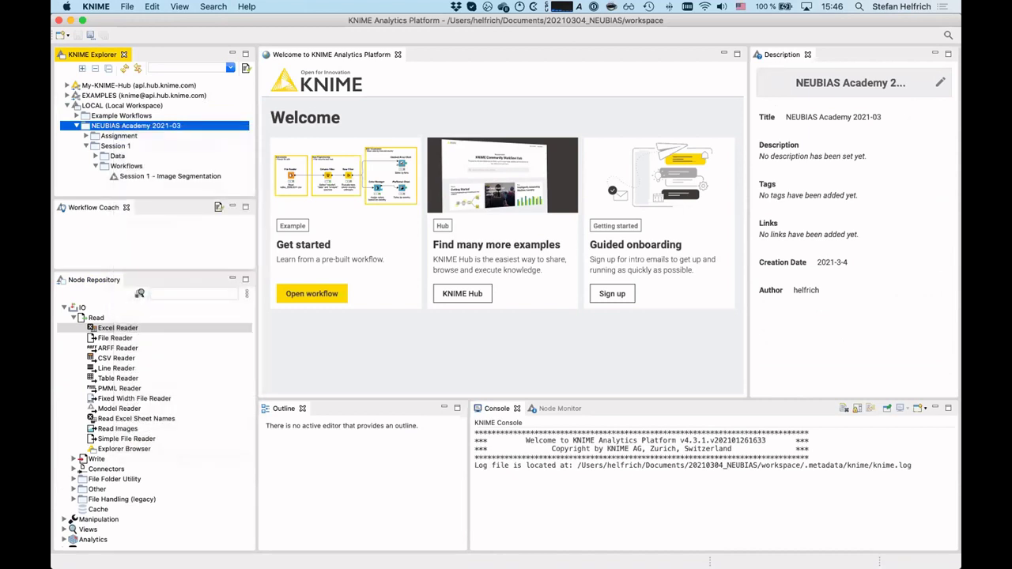
text(NEUBIAS )
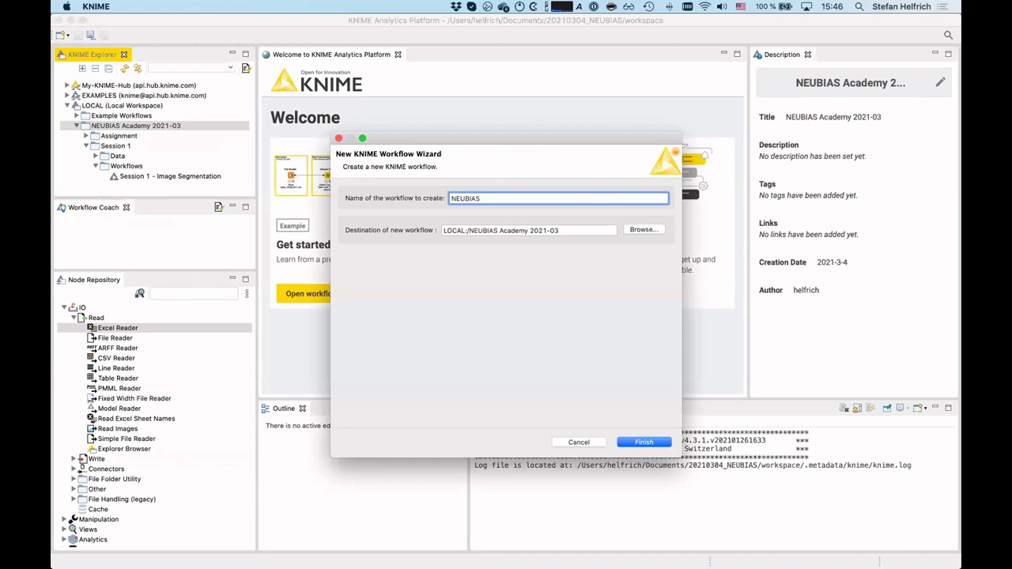
text(Demo)
click(644, 441)
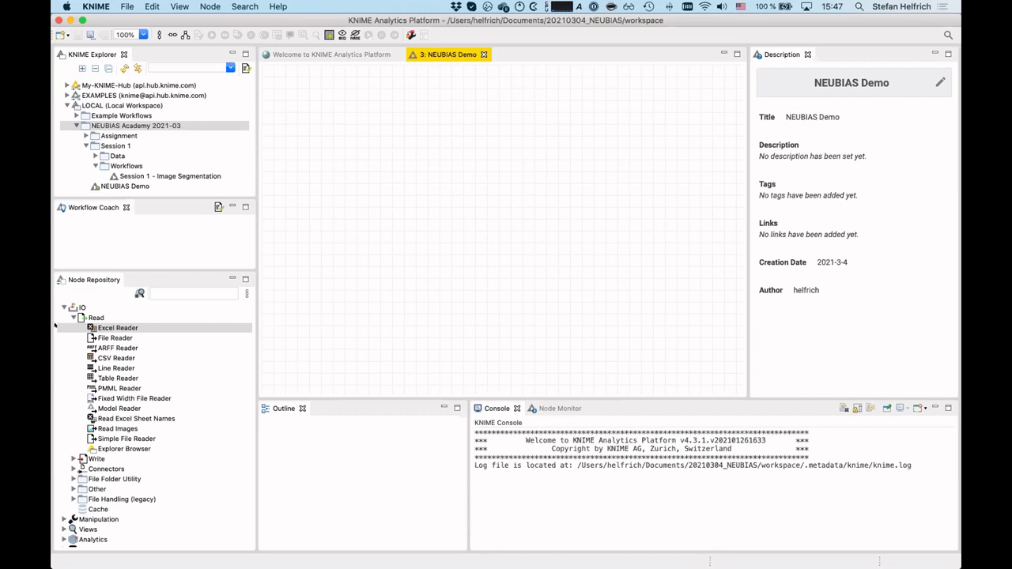
Add a CSV Reader node from the IO read nodes to the empty NEUBIAS Demo workflow.
click(116, 357)
click(193, 293)
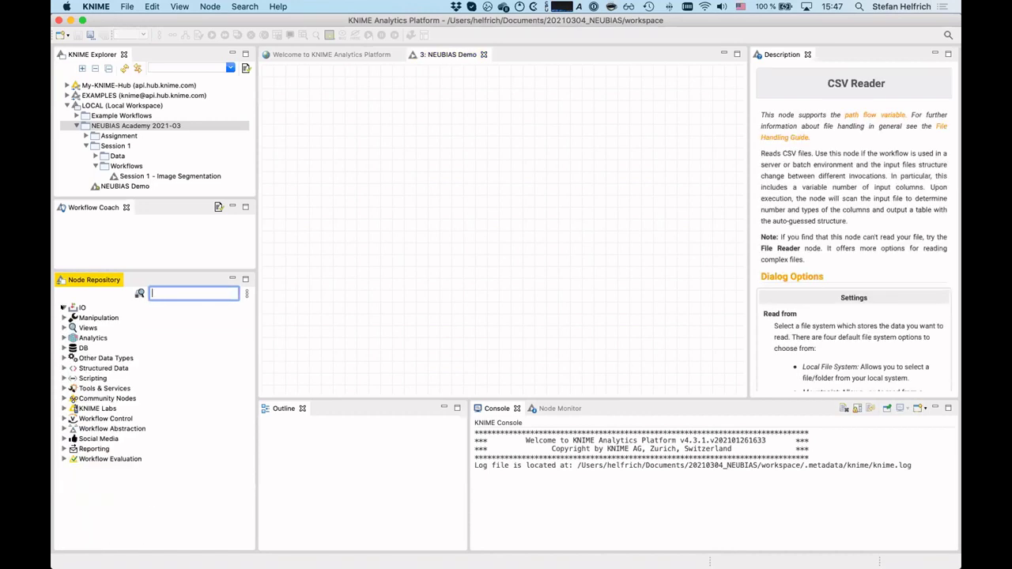
click(63, 308)
click(72, 316)
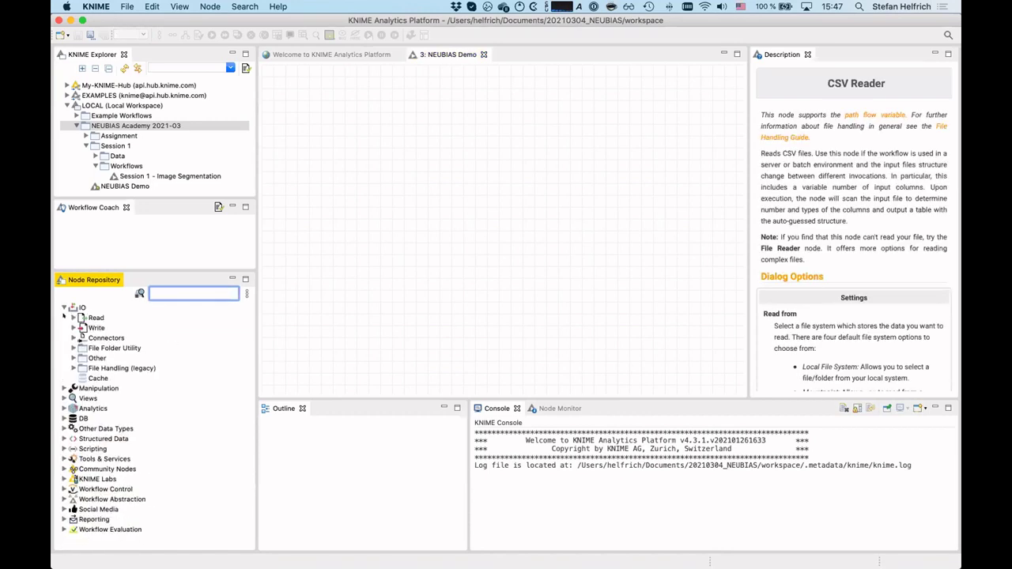
click(73, 317)
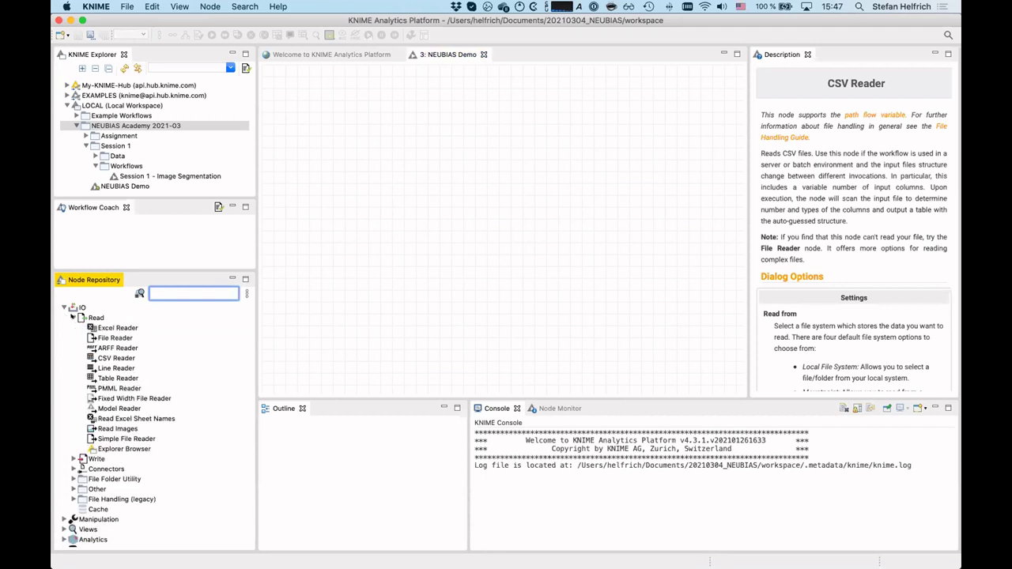
click(111, 357)
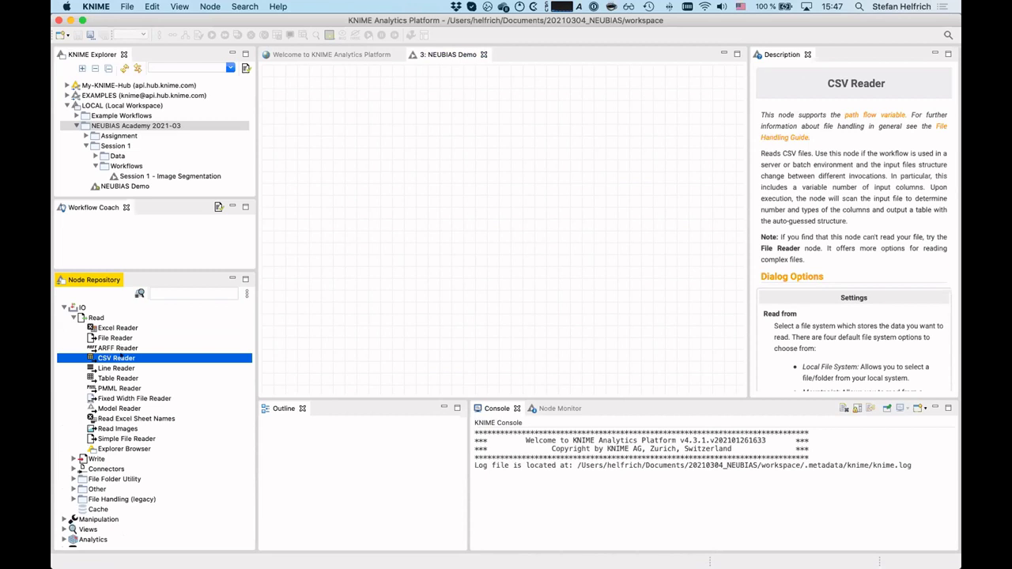
drag(122, 358, 377, 212)
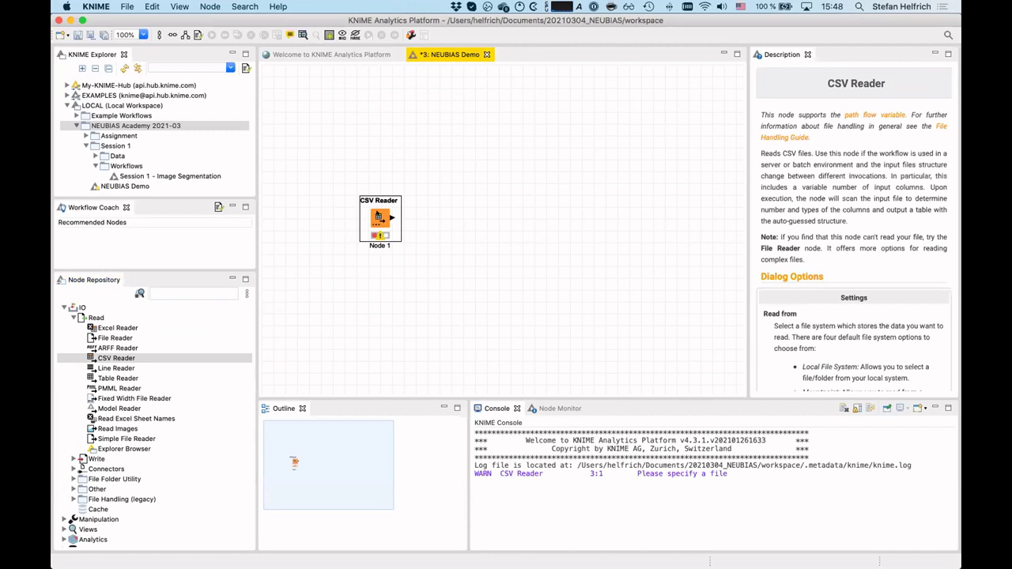
click(377, 289)
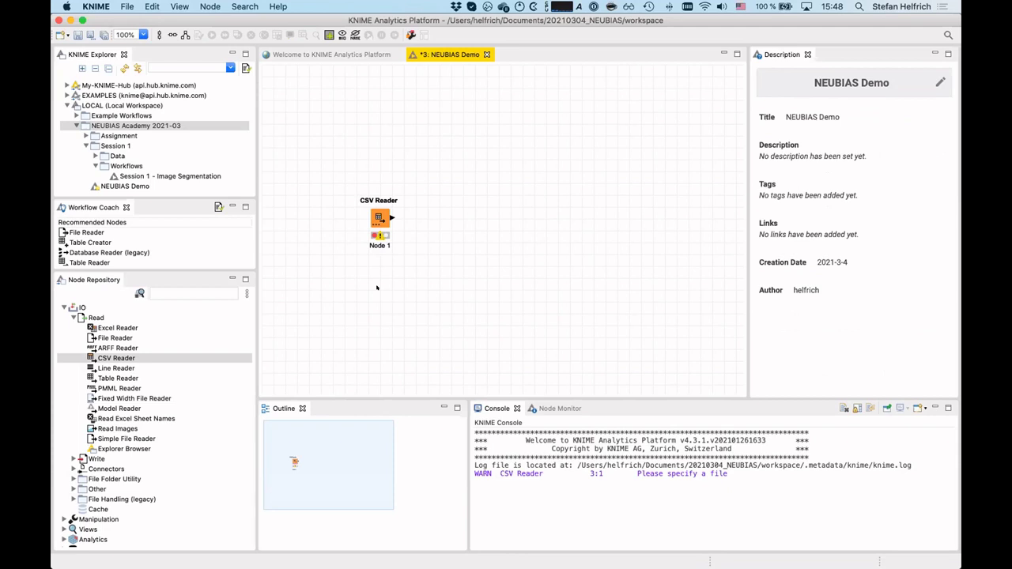
Set the workflow editor's zoom level to 150%.
scroll(352, 249, left, 2)
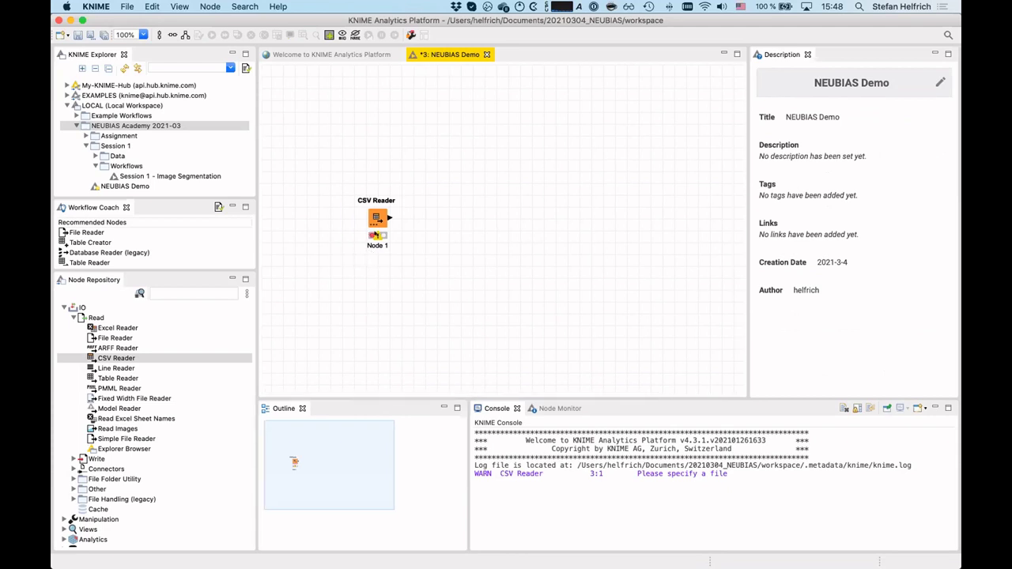
mouse_move(376, 235)
click(141, 34)
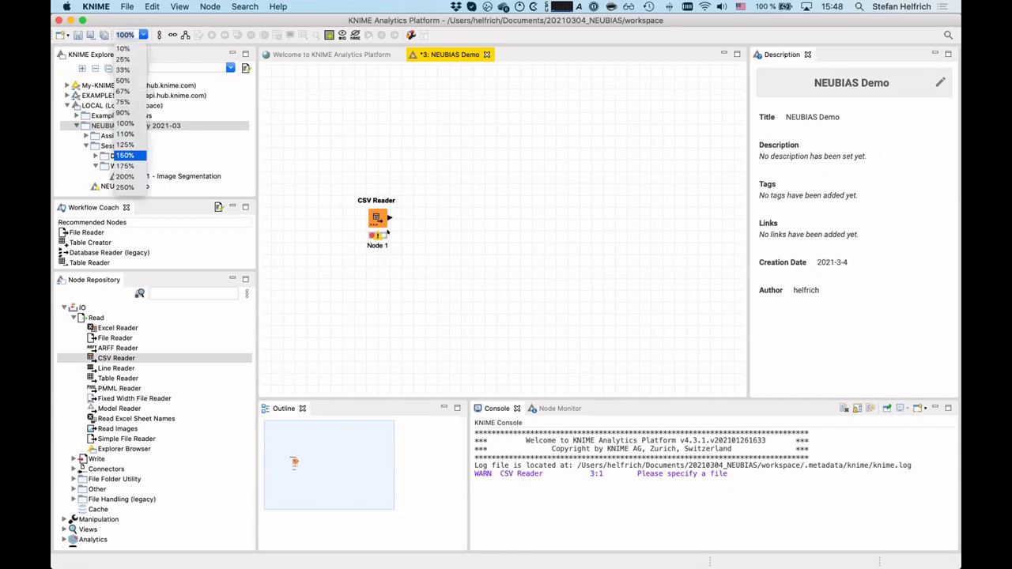
click(125, 155)
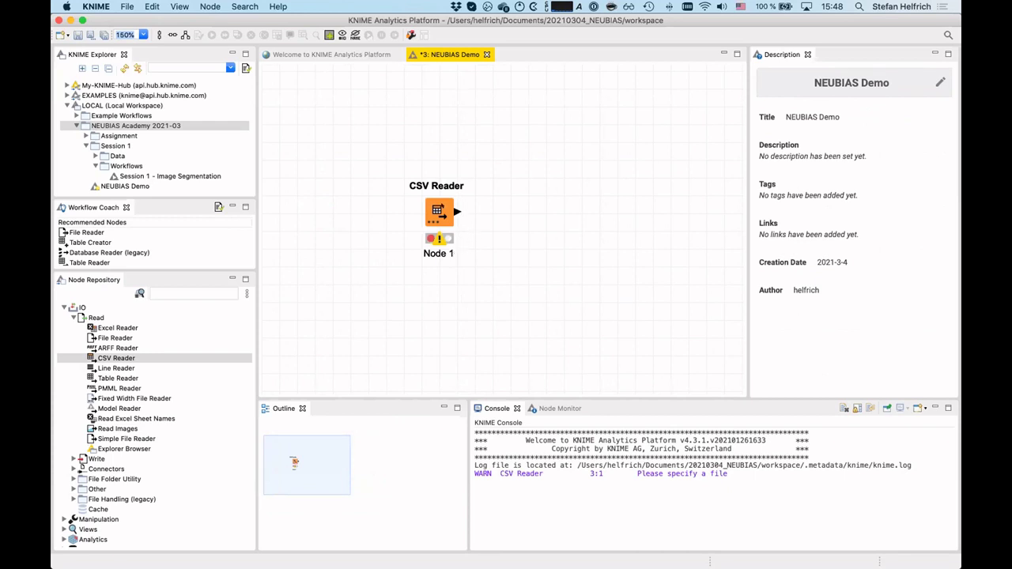
Configure the CSV Reader node to read ContractData.csv from the 0_DemoData folder of the local file system.
click(438, 212)
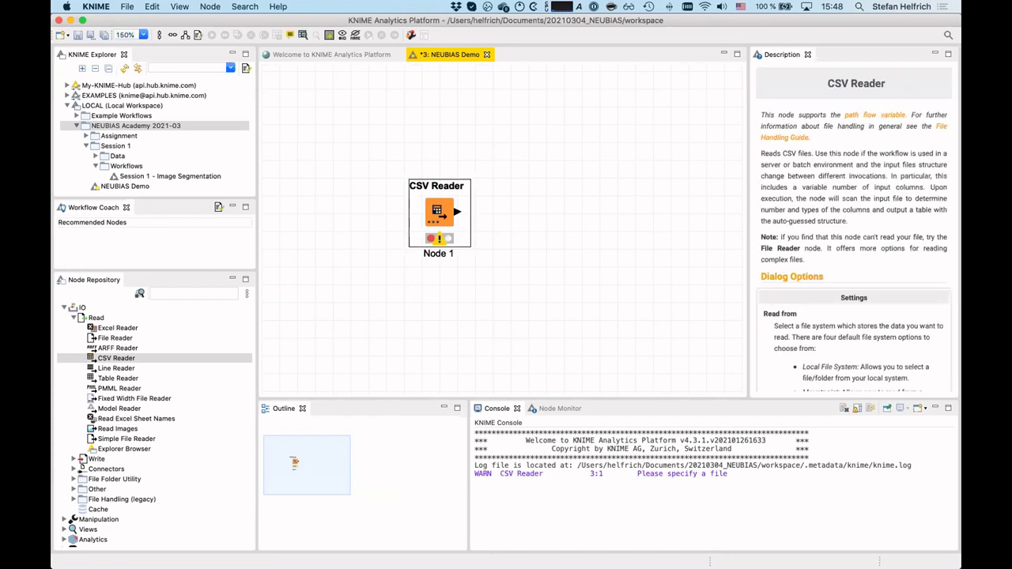
right_click(444, 211)
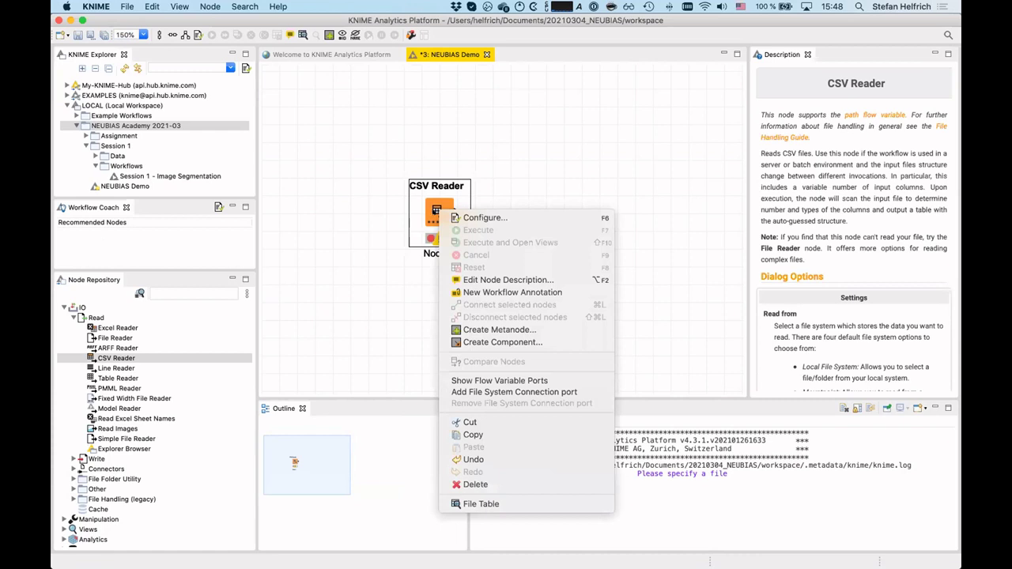
click(511, 216)
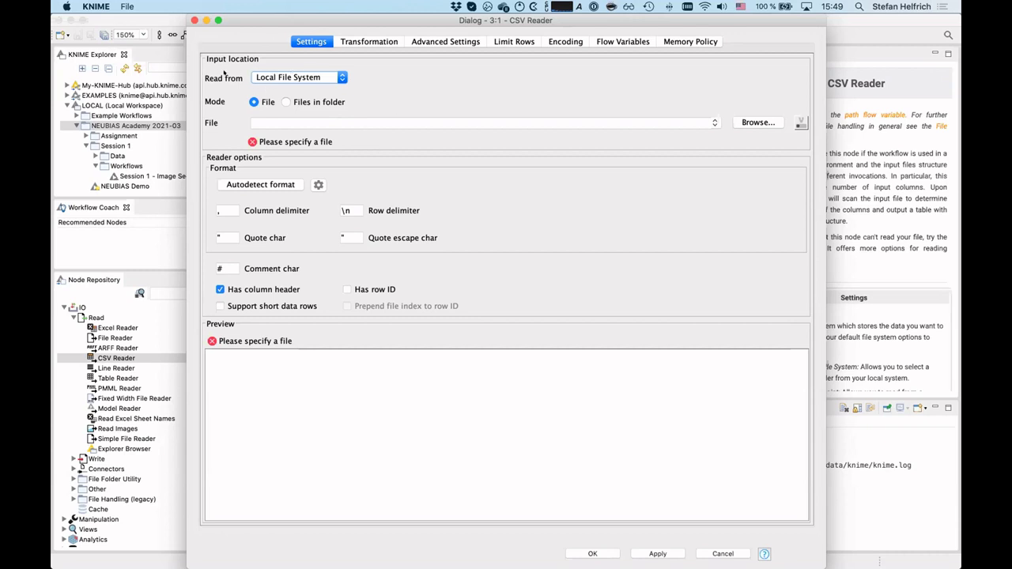
click(748, 121)
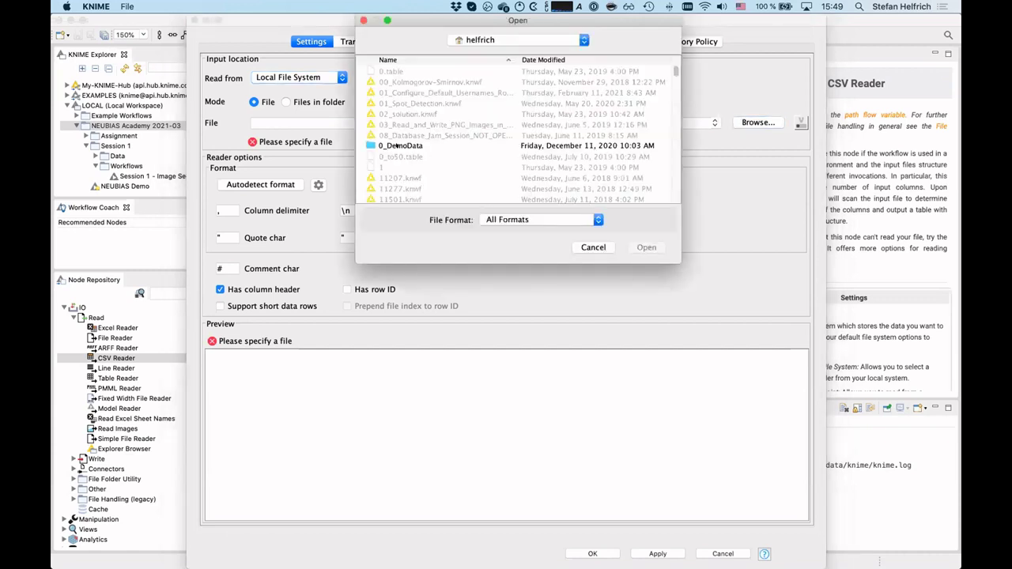
click(392, 146)
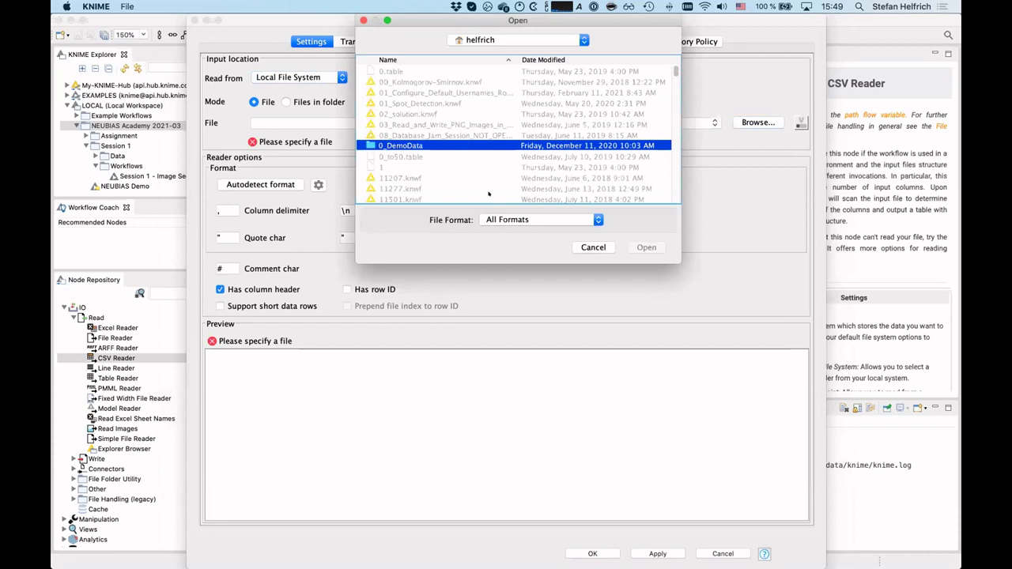
double_click(425, 146)
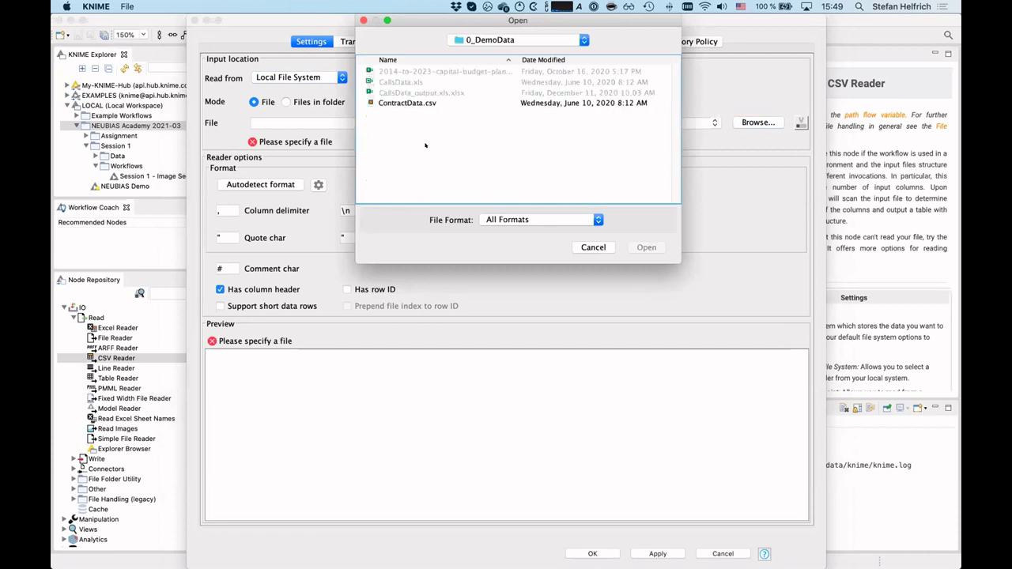
click(394, 102)
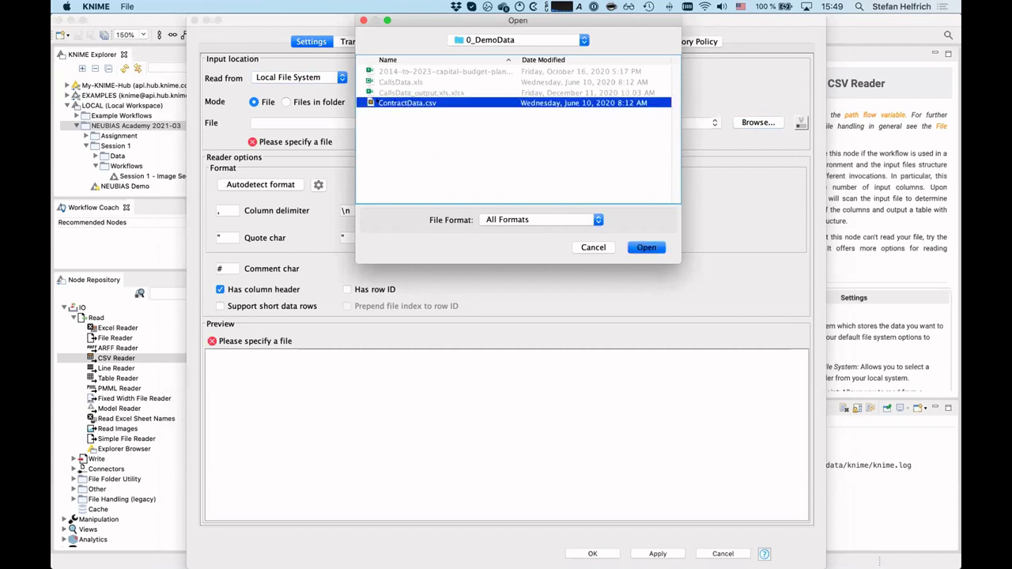
click(645, 247)
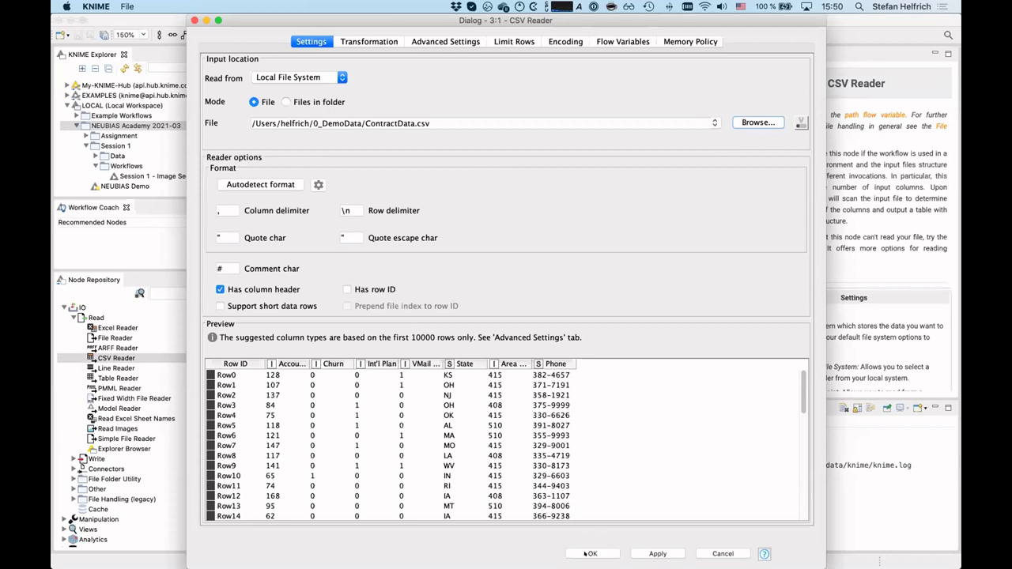
click(588, 554)
click(480, 270)
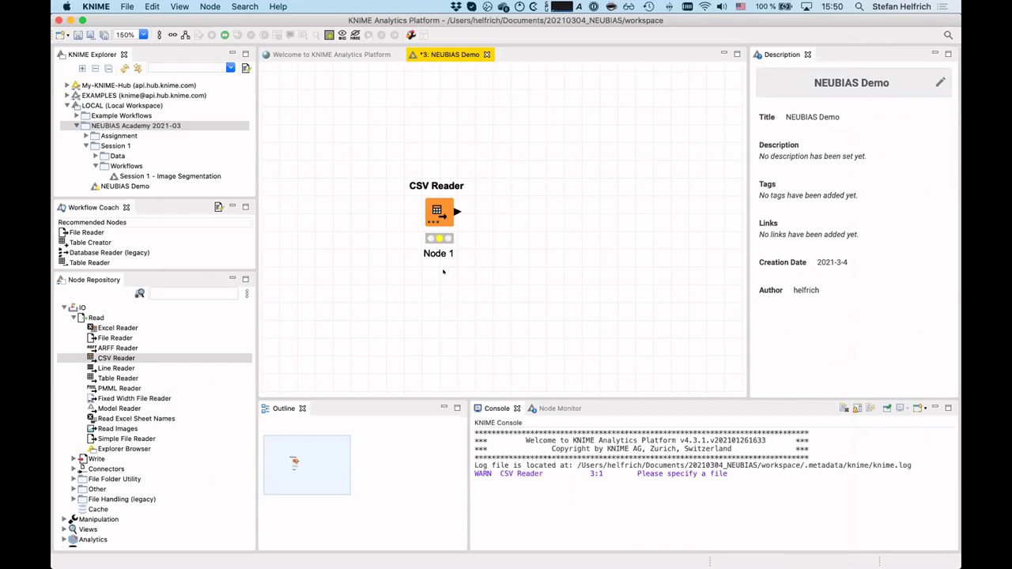
Execute the configured CSV Reader node.
click(440, 209)
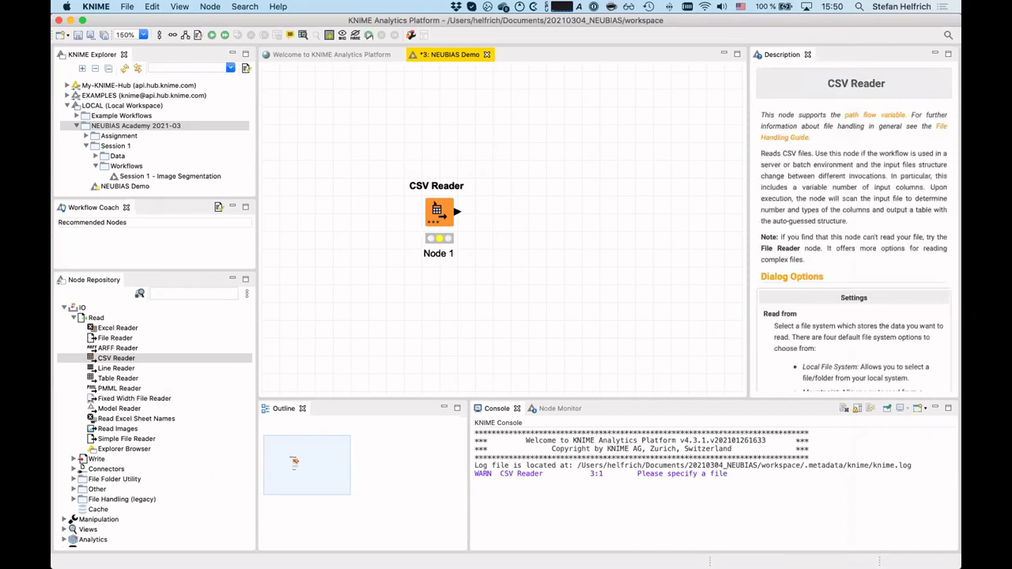
right_click(440, 208)
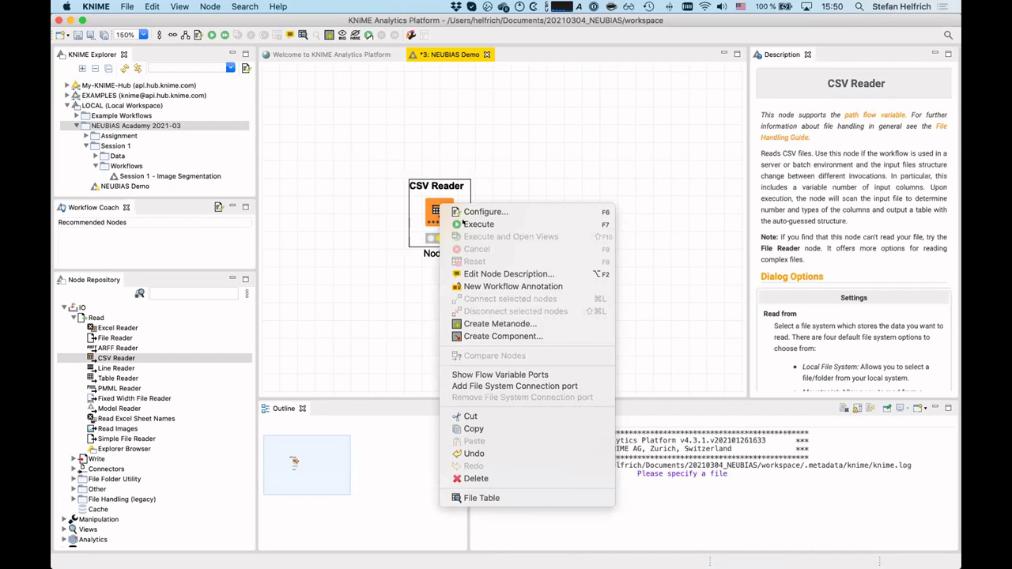
click(508, 222)
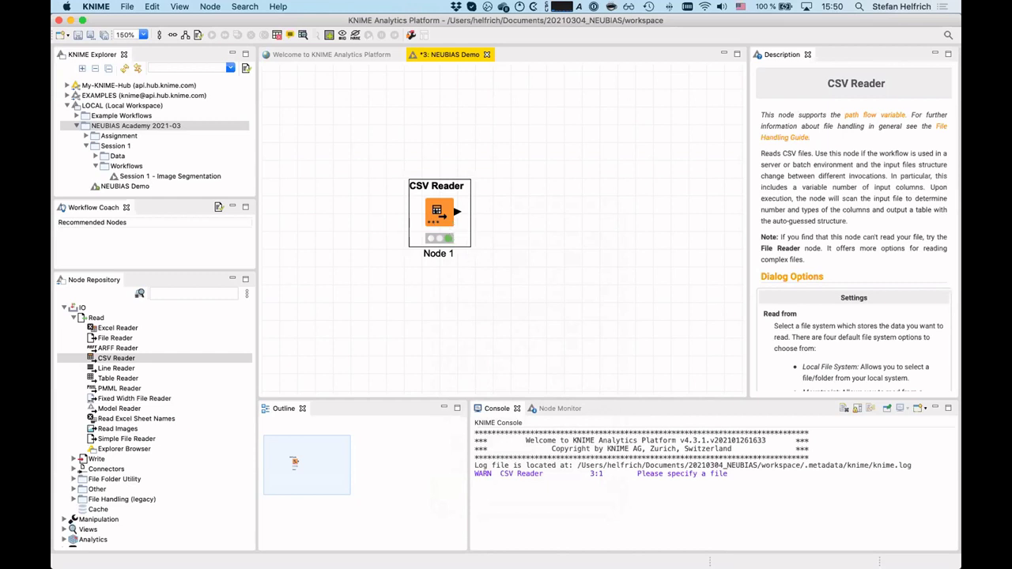
click(521, 214)
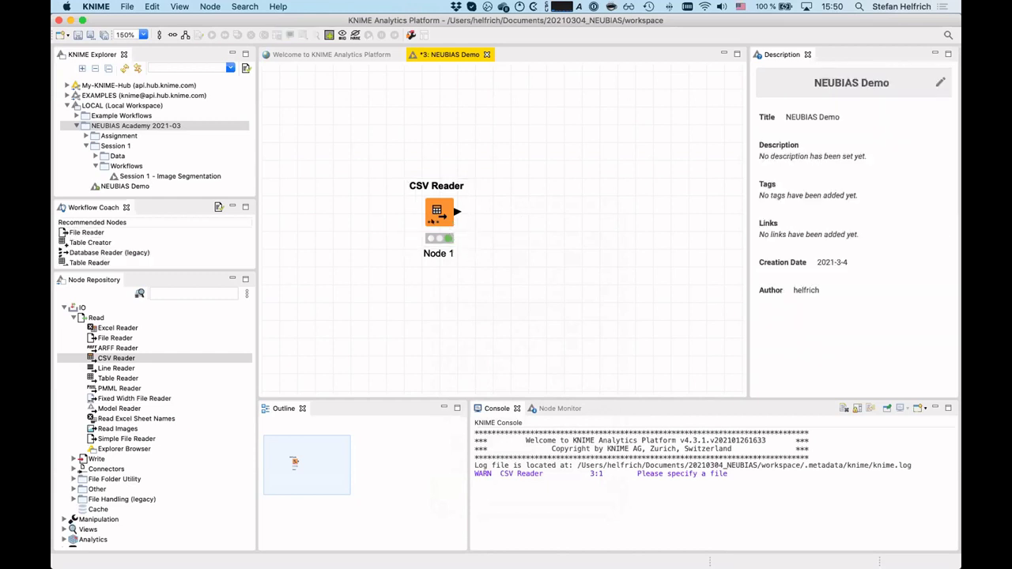
View the CSV Reader's File Table output at a larger text size, then close the table window.
click(439, 212)
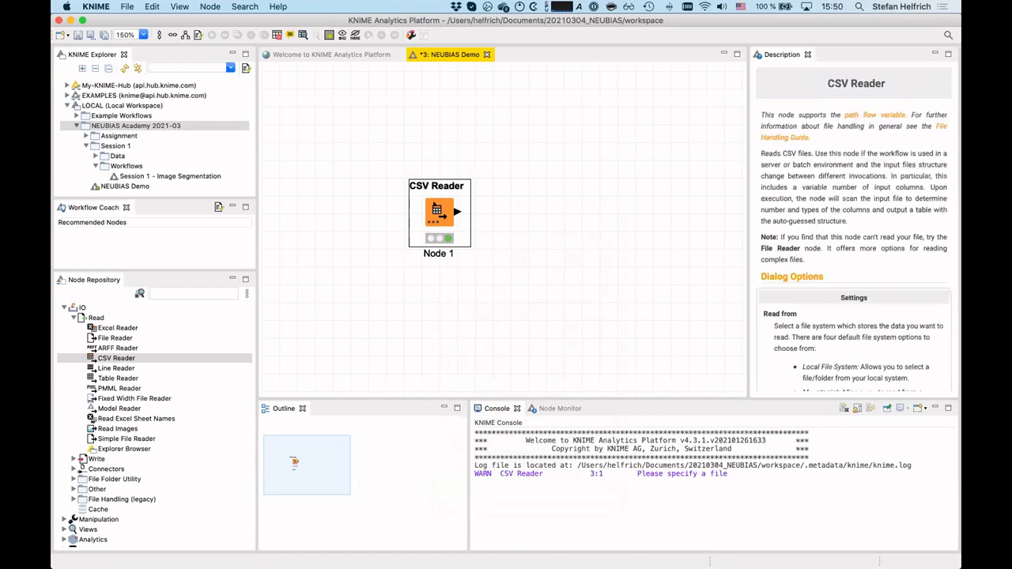
right_click(439, 204)
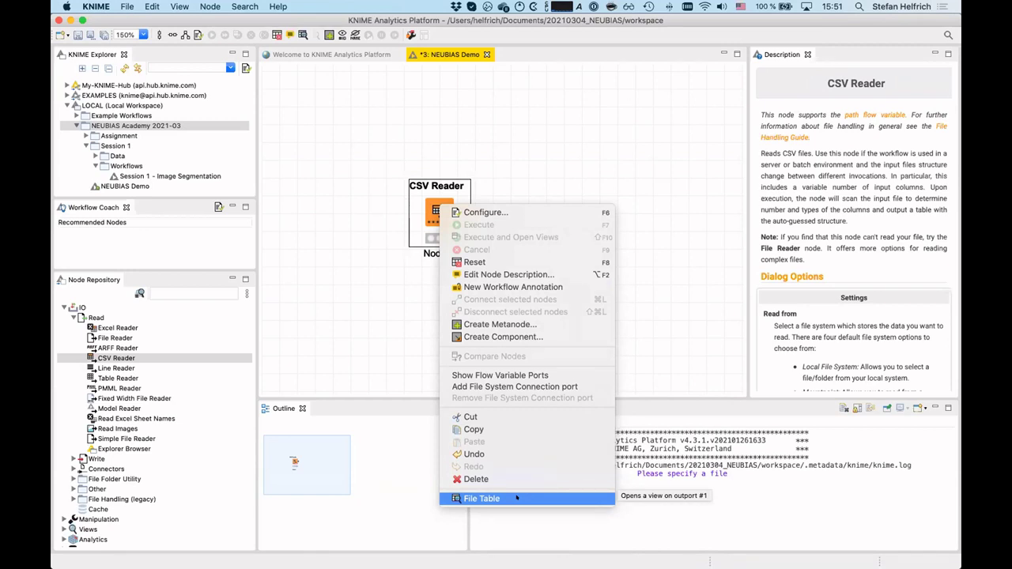
click(282, 383)
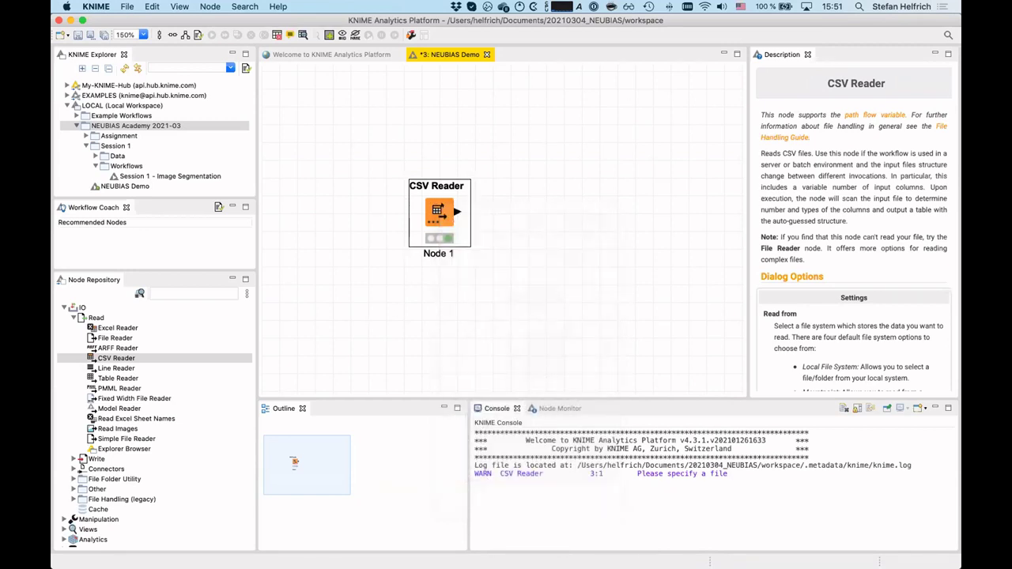
right_click(441, 207)
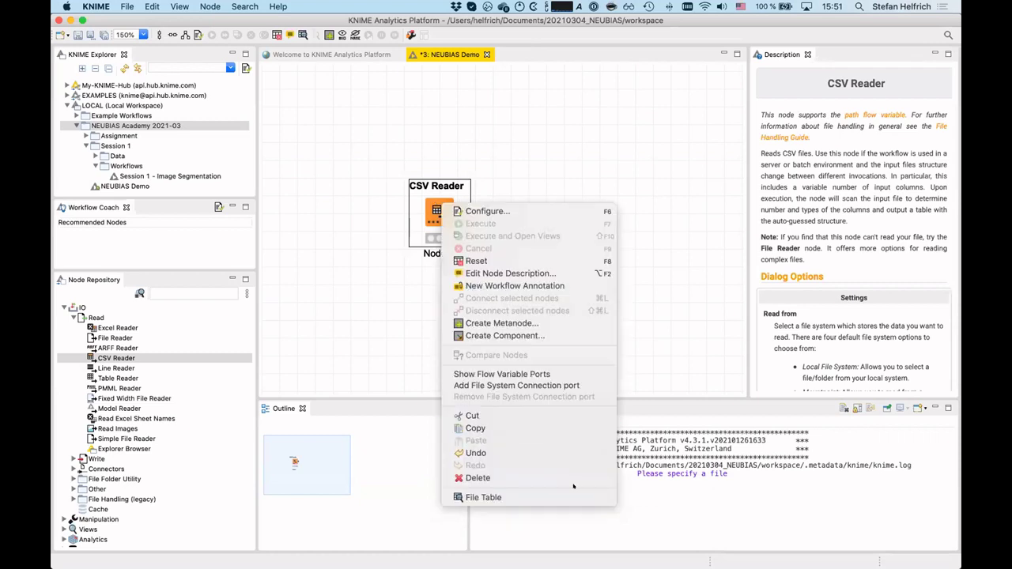
click(519, 497)
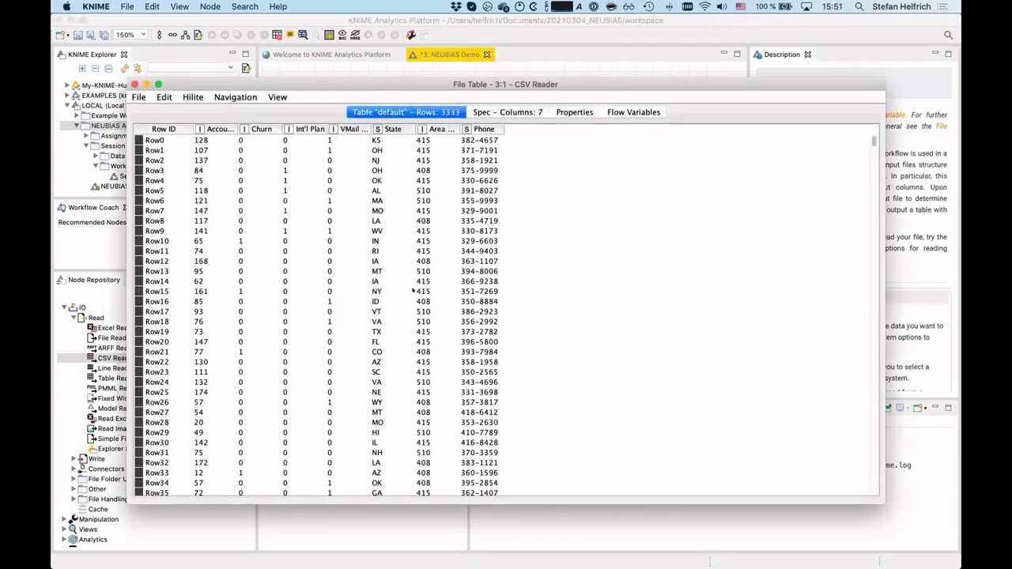
scroll(412, 291, up, 3)
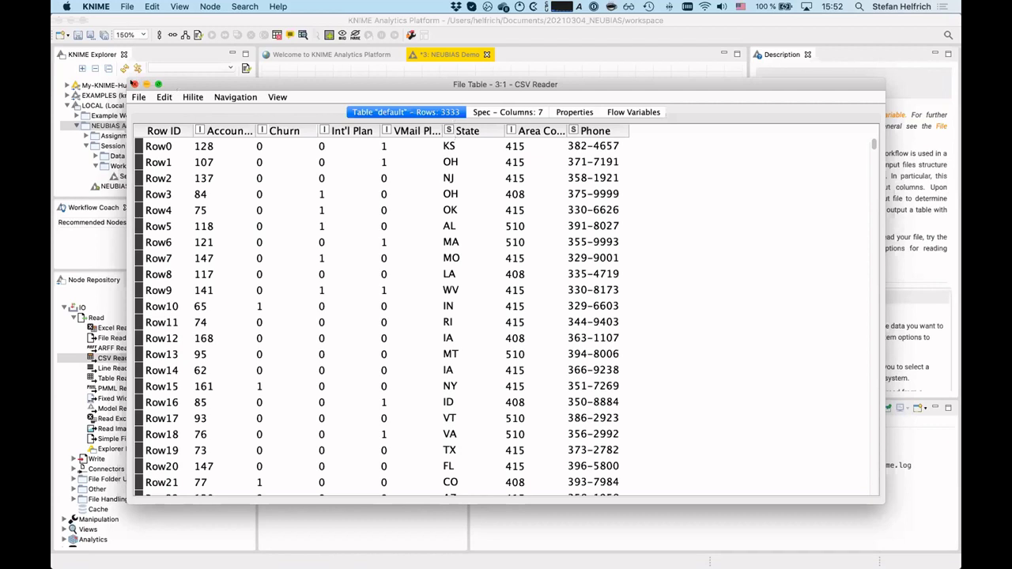
click(135, 84)
click(365, 250)
right_click(434, 212)
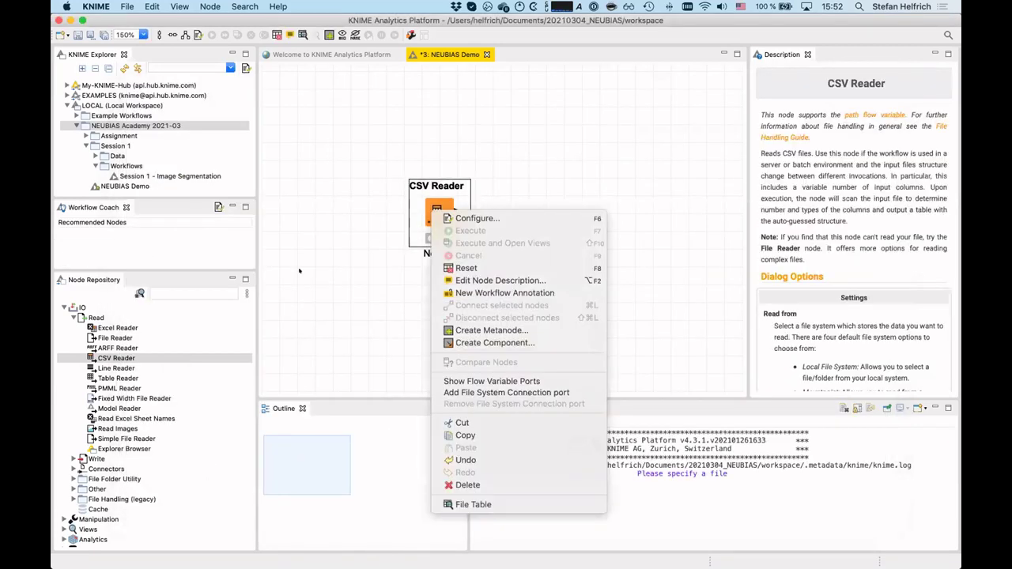
click(355, 306)
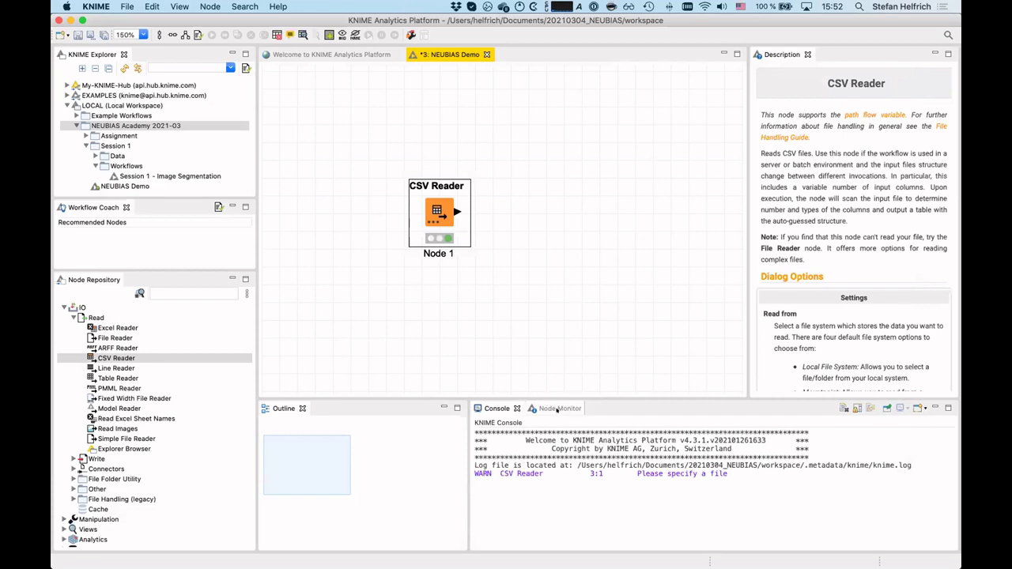
Inspect the CSV Reader's Port 0 output rows in the Node Monitor.
click(556, 408)
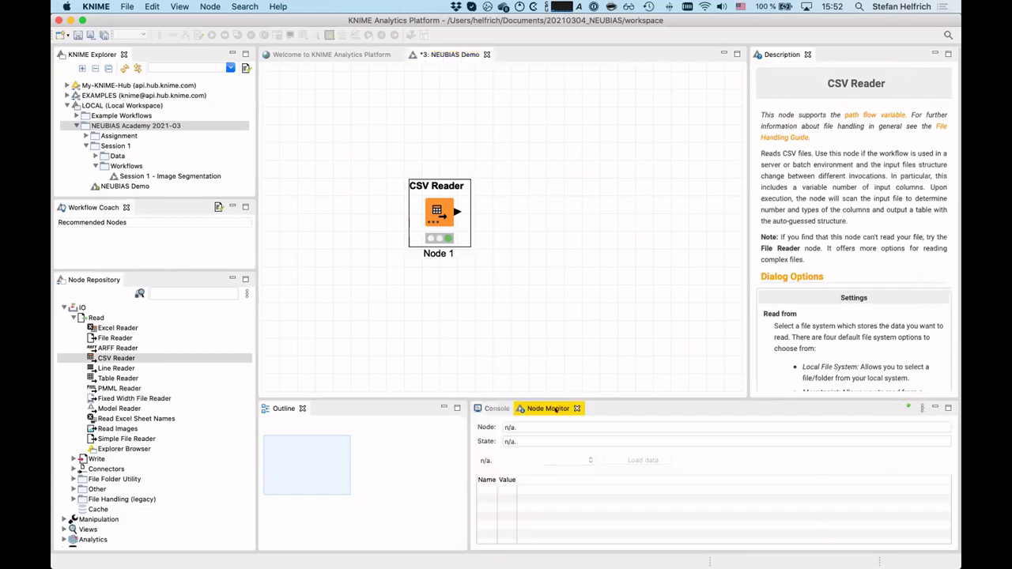
click(452, 290)
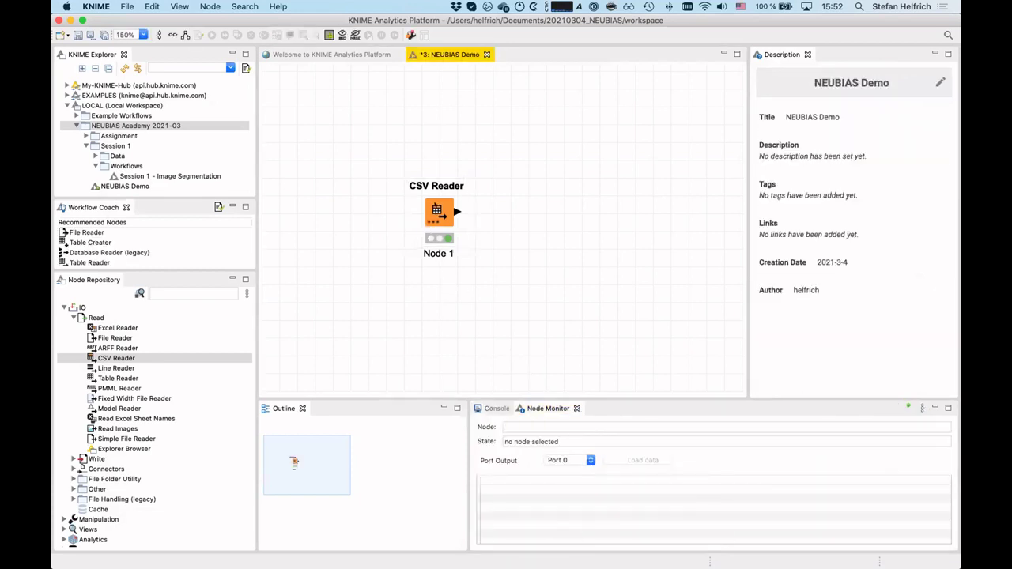
click(438, 211)
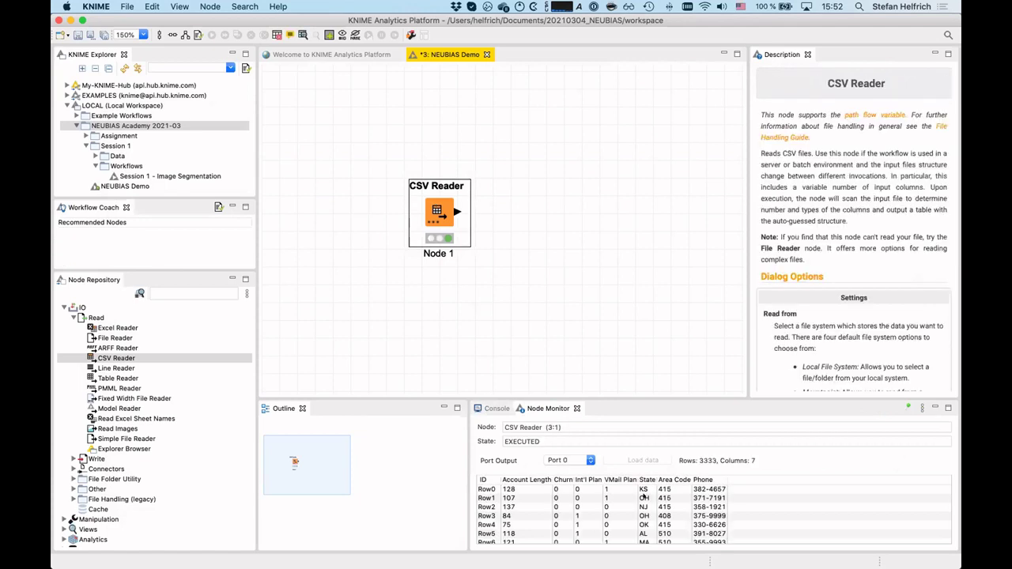
click(557, 459)
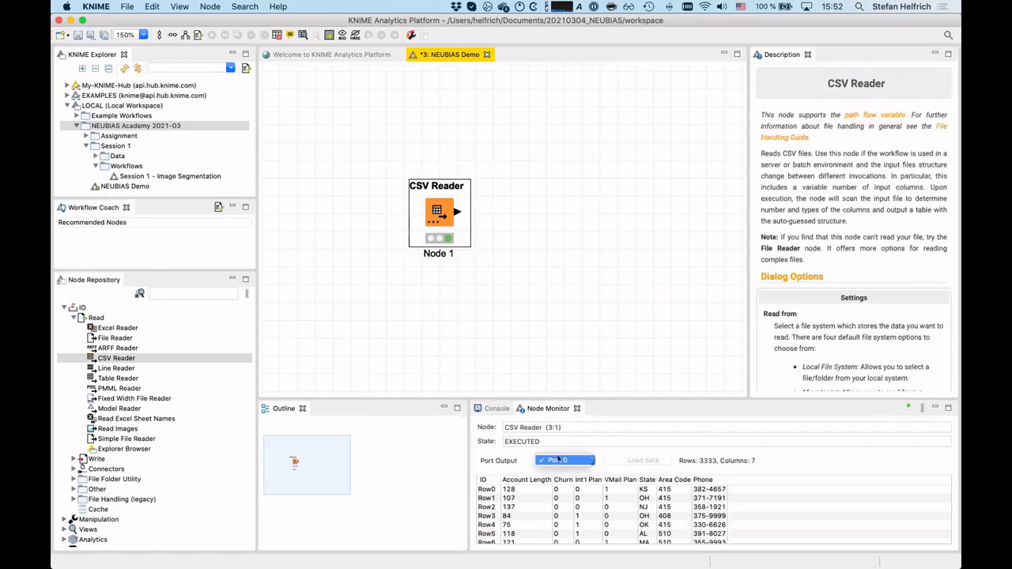
click(558, 459)
scroll(555, 488, down, 15)
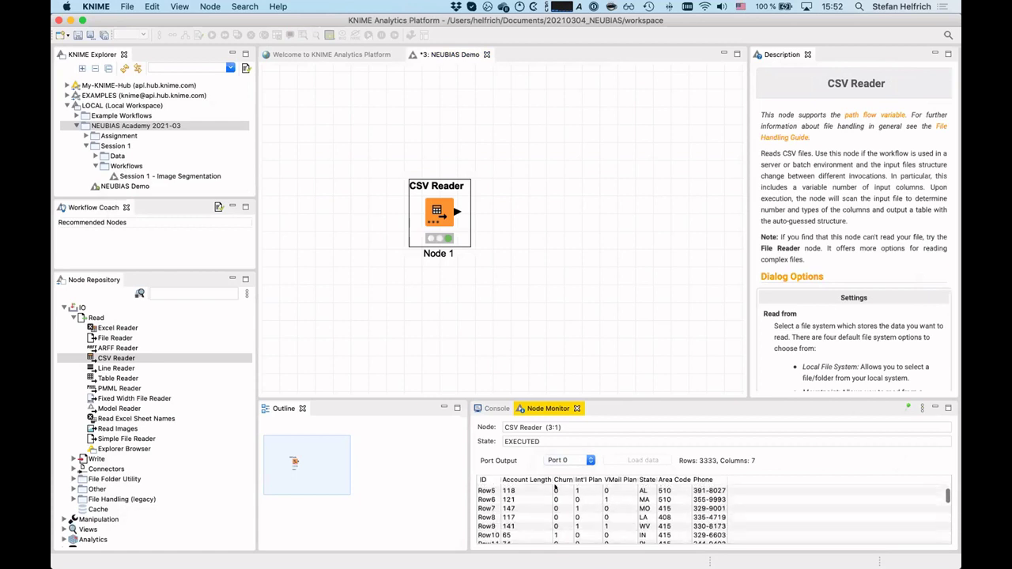
scroll(555, 487, up, 15)
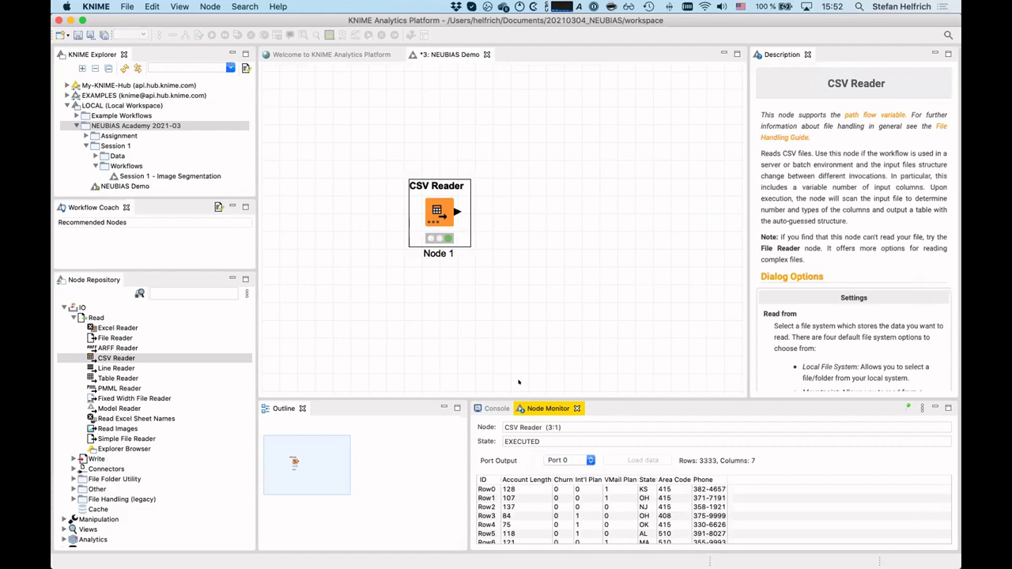
click(510, 280)
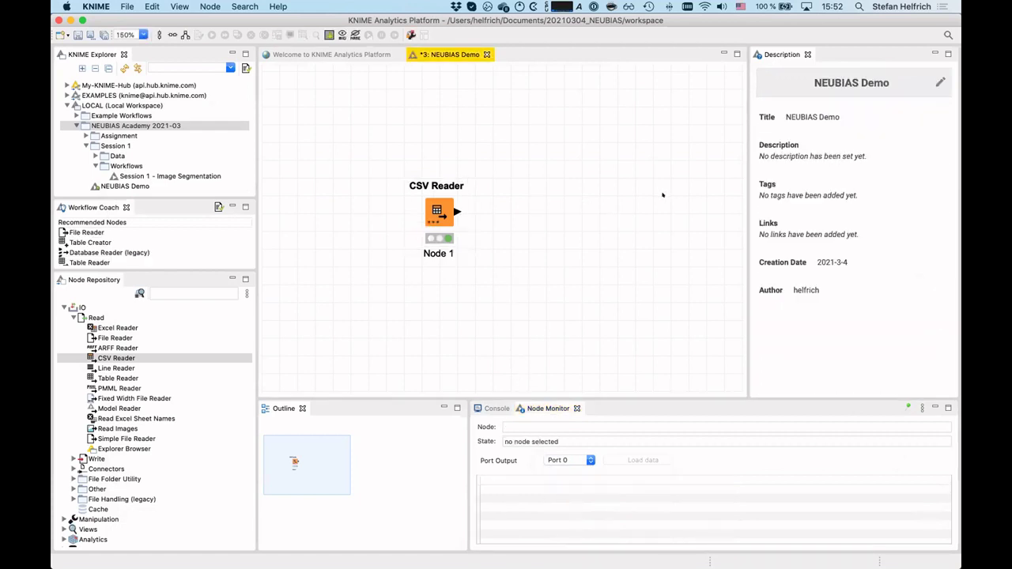
Reopen the CSV Reader's File Table, widen the Account Length column to read its full header, and close the table.
click(184, 289)
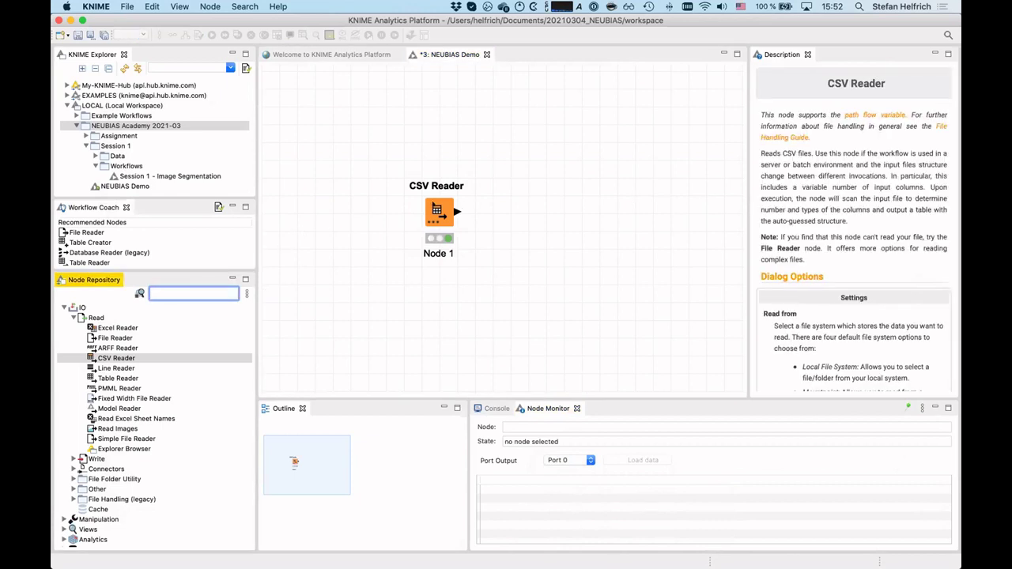
click(437, 210)
right_click(435, 207)
click(478, 498)
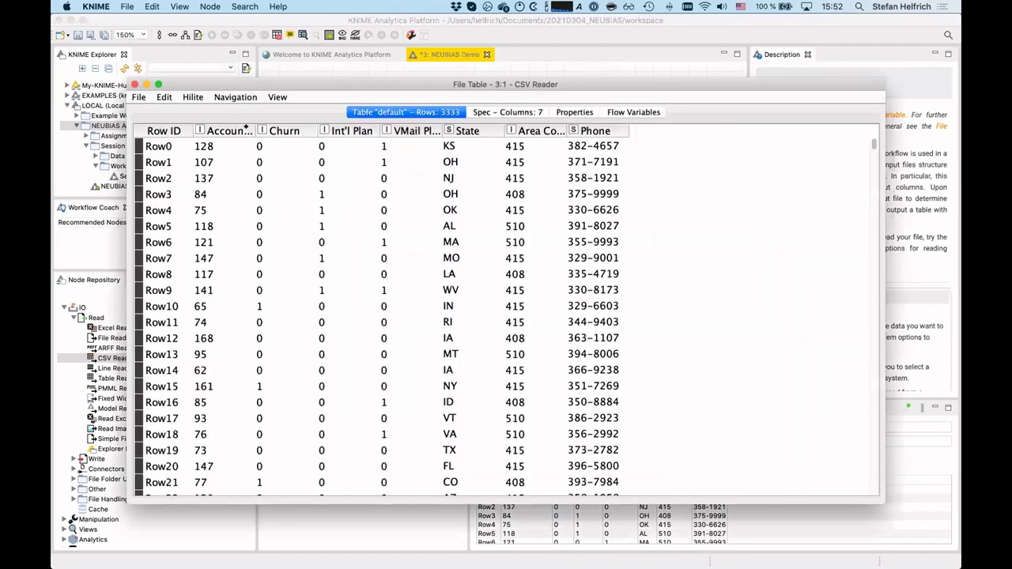
drag(247, 129, 399, 130)
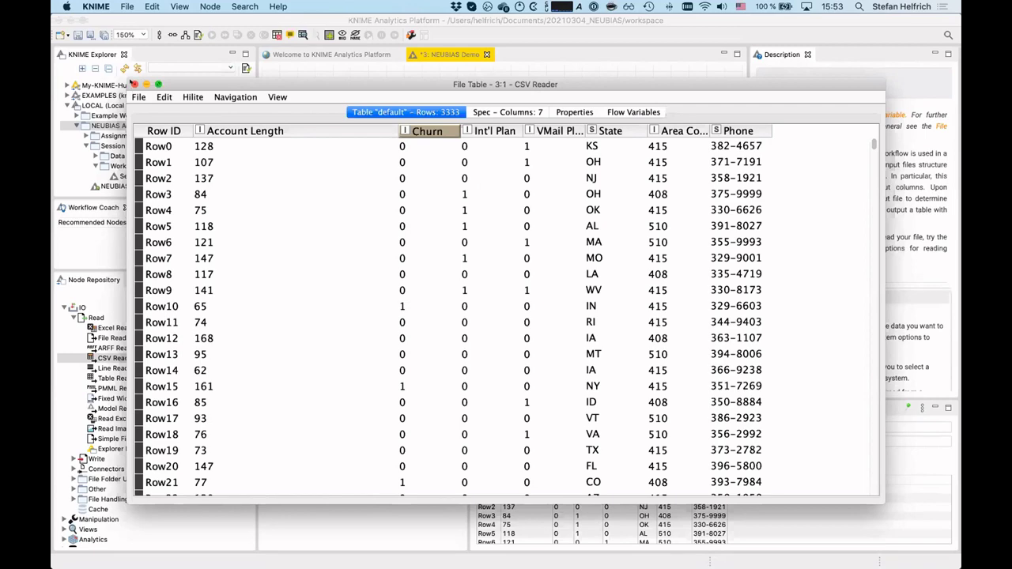
click(134, 84)
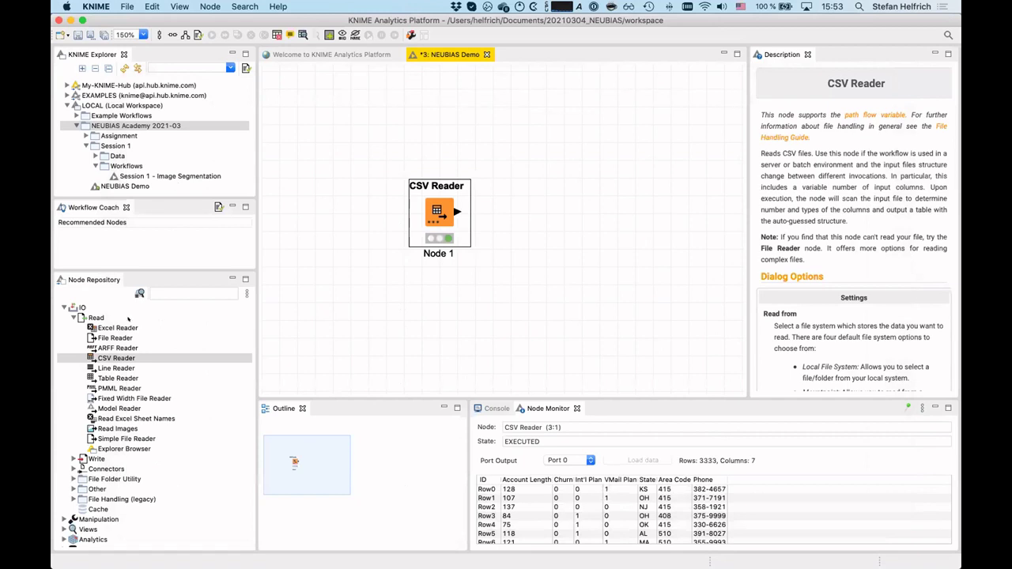
Find the Row Filter node by searching for "filter", add it beside the CSV Reader, and connect the CSV Reader's output to it.
click(120, 290)
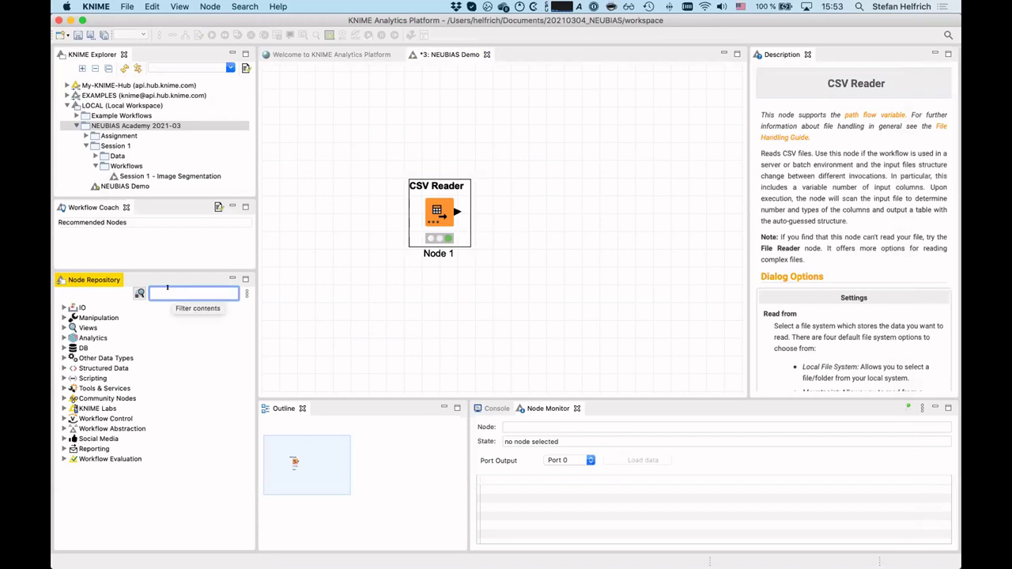
text(fil)
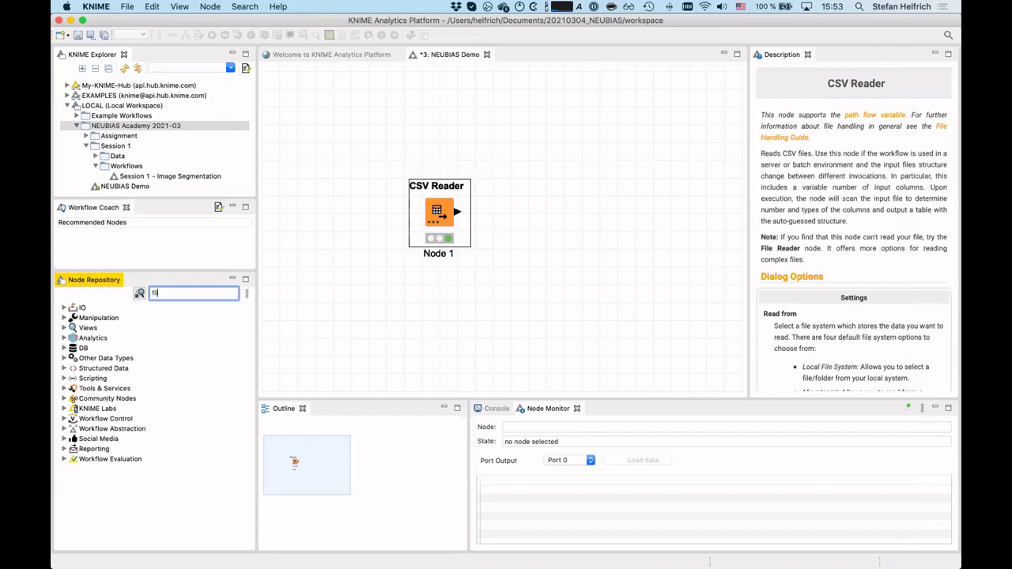
text(ter)
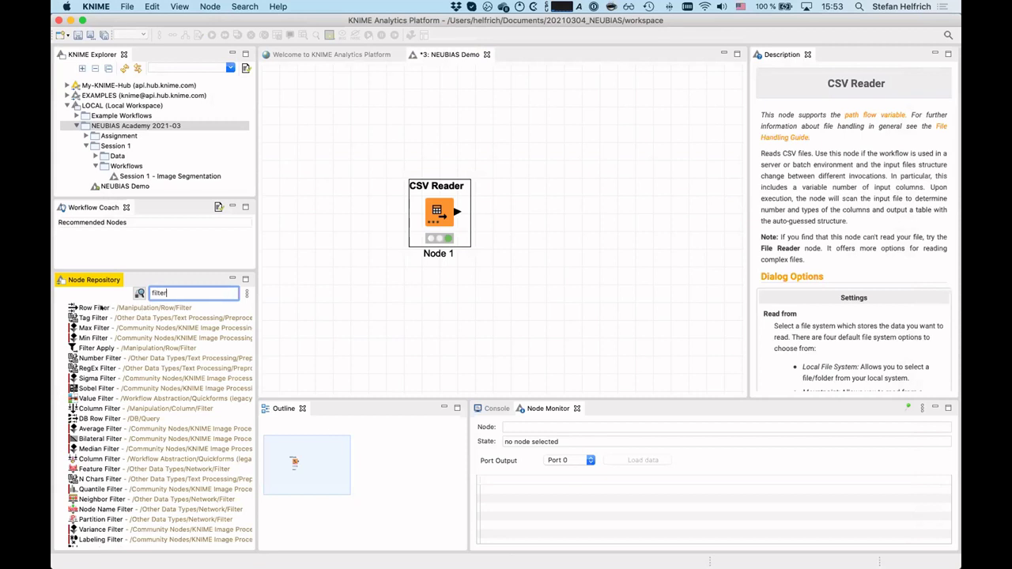
click(94, 308)
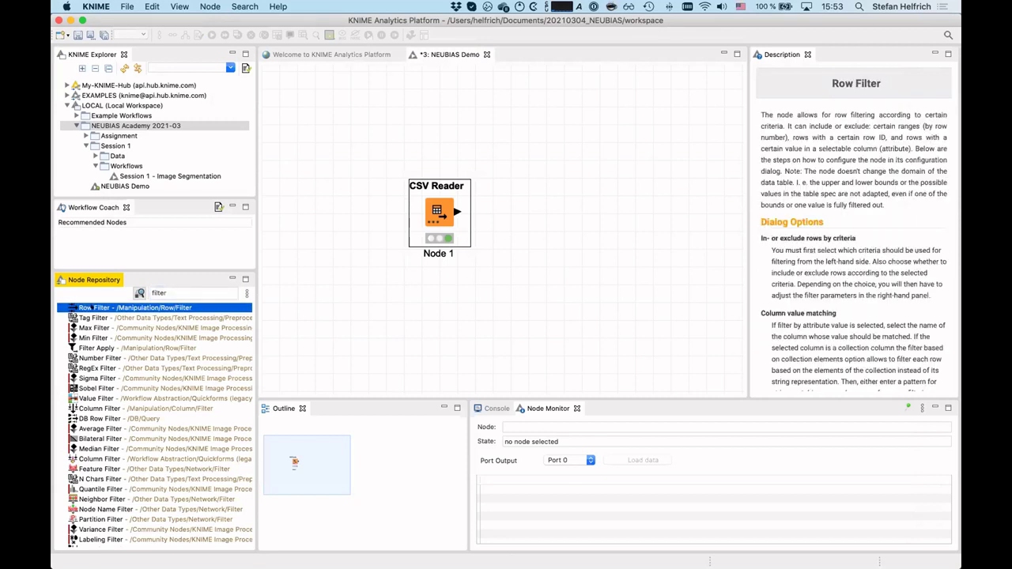
drag(178, 317, 536, 211)
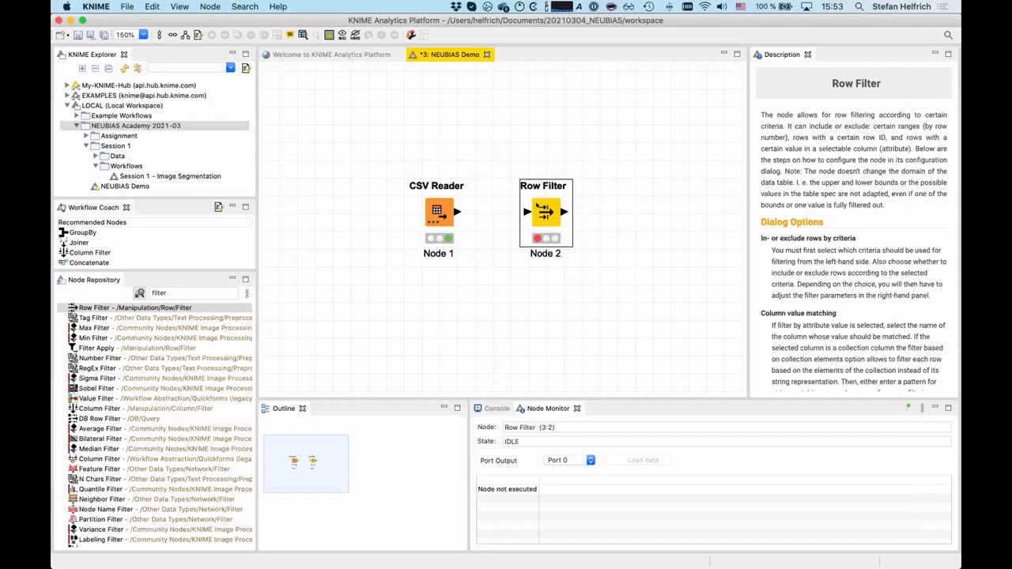
click(489, 269)
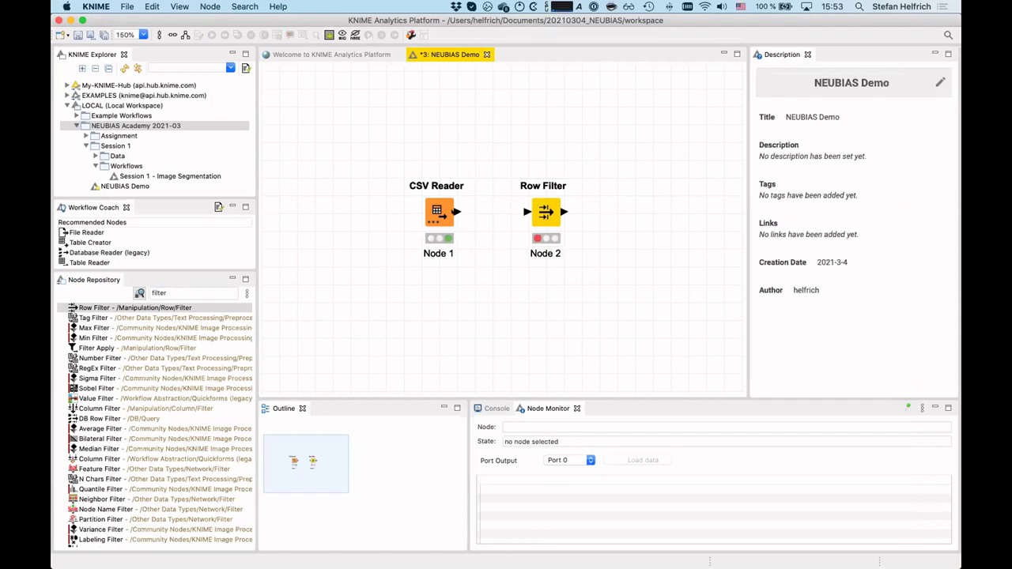
click(437, 212)
drag(456, 212, 526, 211)
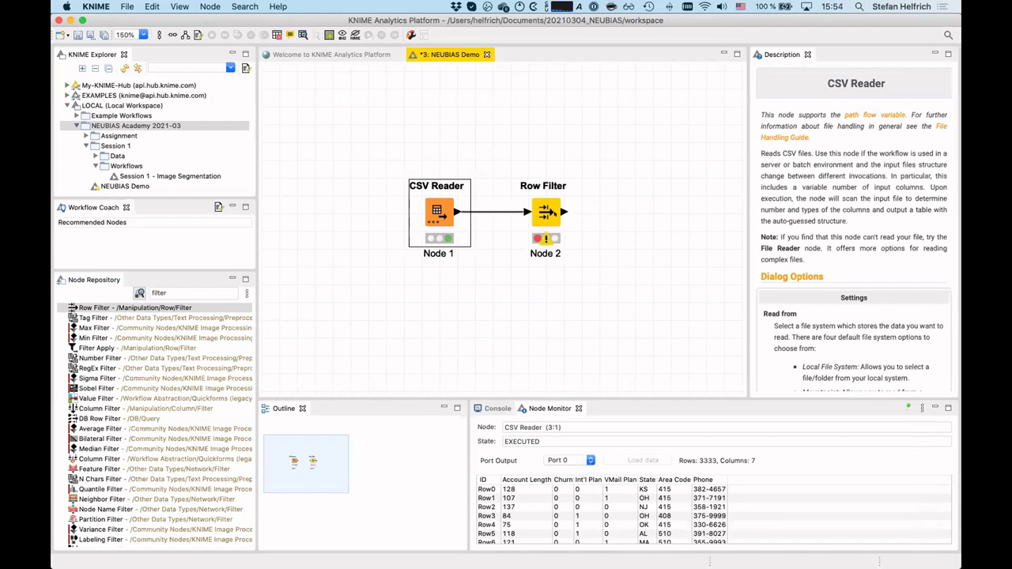
Configure the Row Filter to exclude rows by attribute value, testing the Account Length column.
click(545, 212)
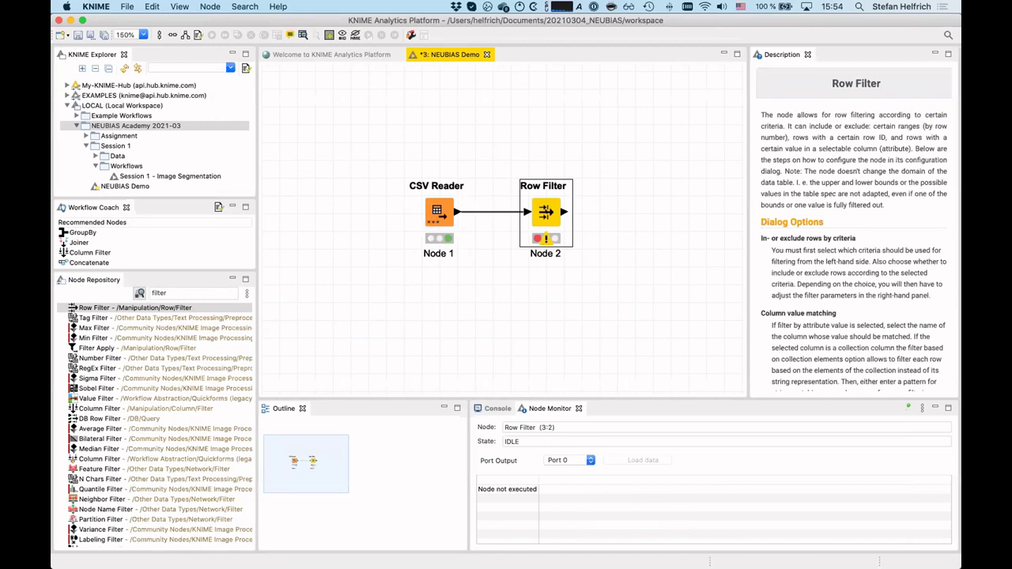
right_click(545, 206)
click(569, 217)
right_click(543, 212)
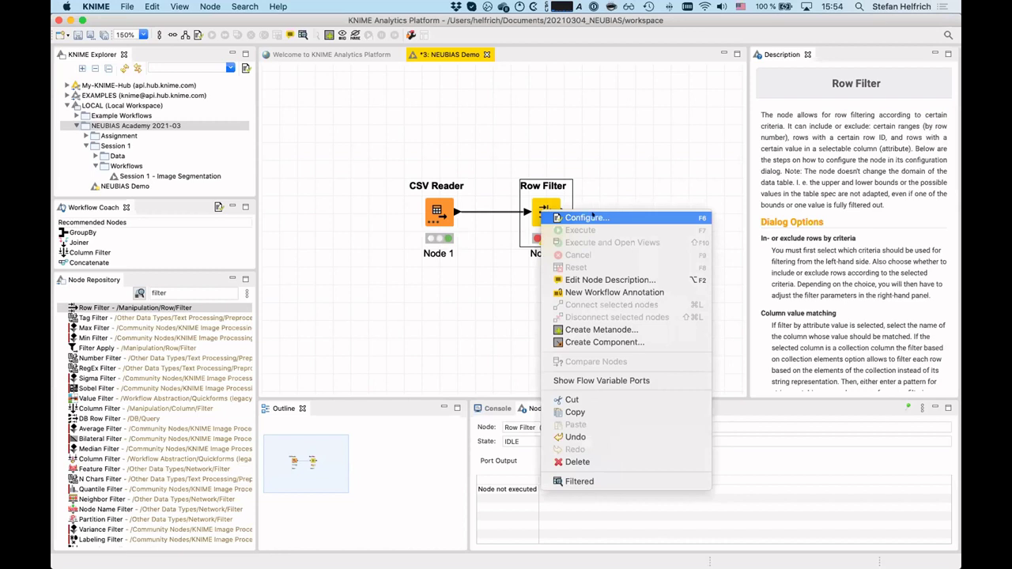
click(622, 215)
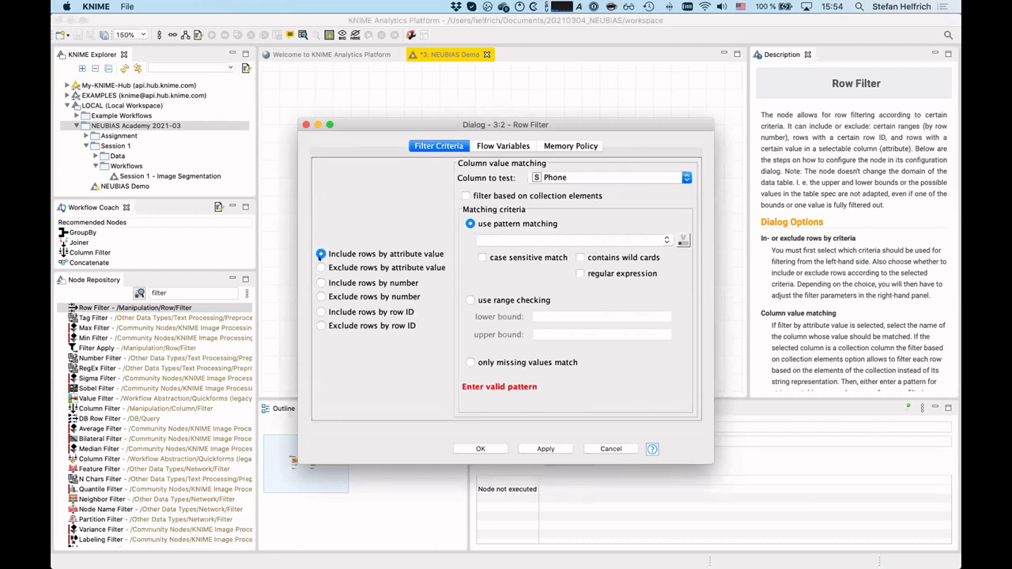
click(321, 266)
click(556, 177)
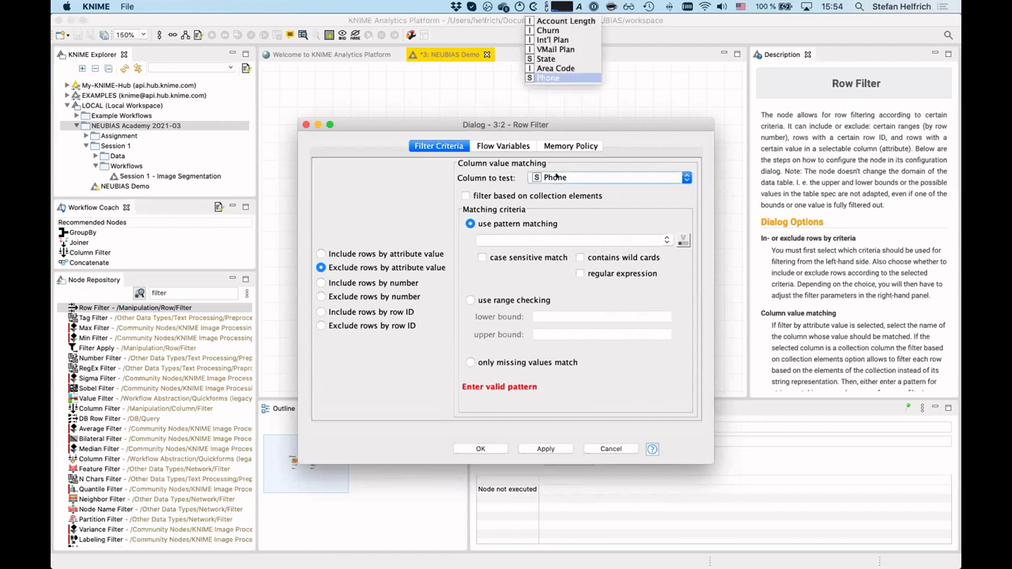
click(557, 21)
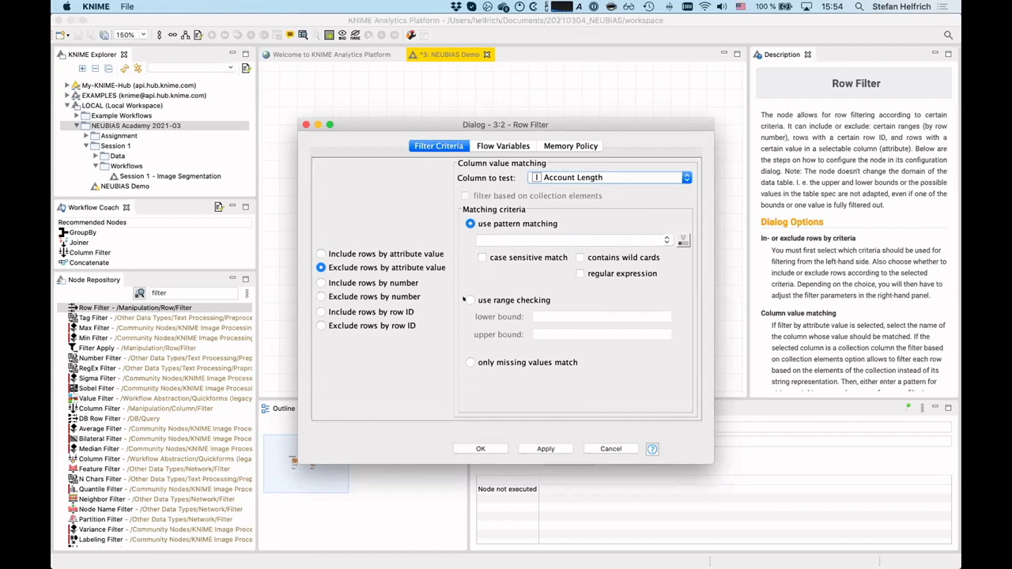
Match the Account Length values by range checking with an upper bound of 100, and confirm the Row Filter settings.
click(470, 299)
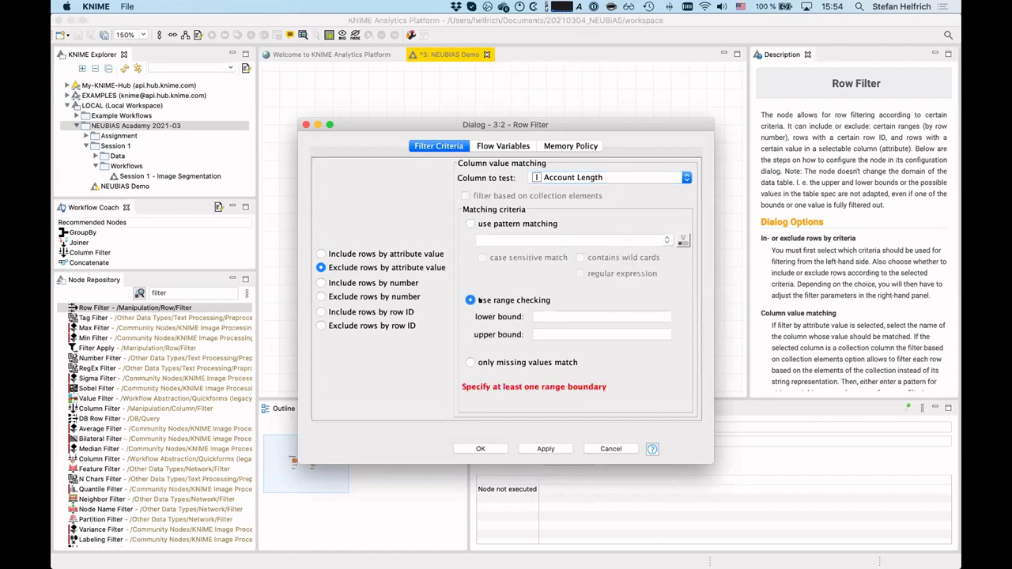
click(548, 316)
click(546, 334)
text(100)
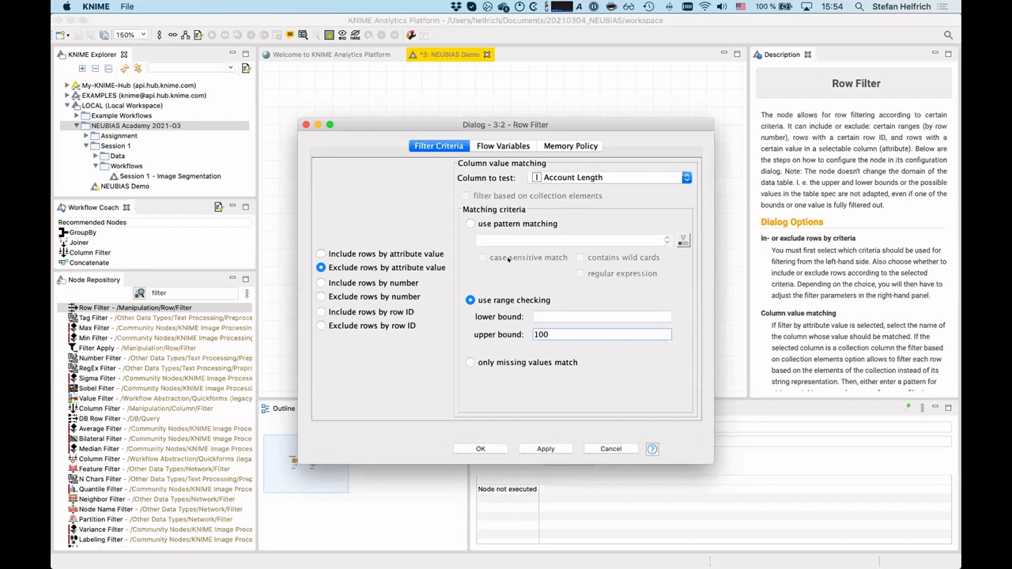
click(480, 449)
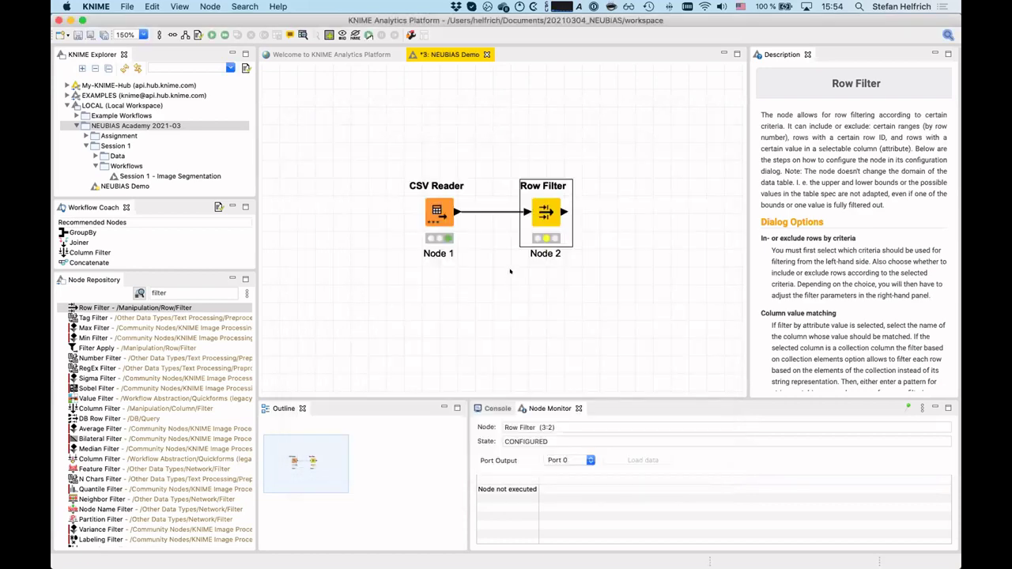
Execute the Row Filter and look through its output rows in the Node Monitor.
right_click(555, 212)
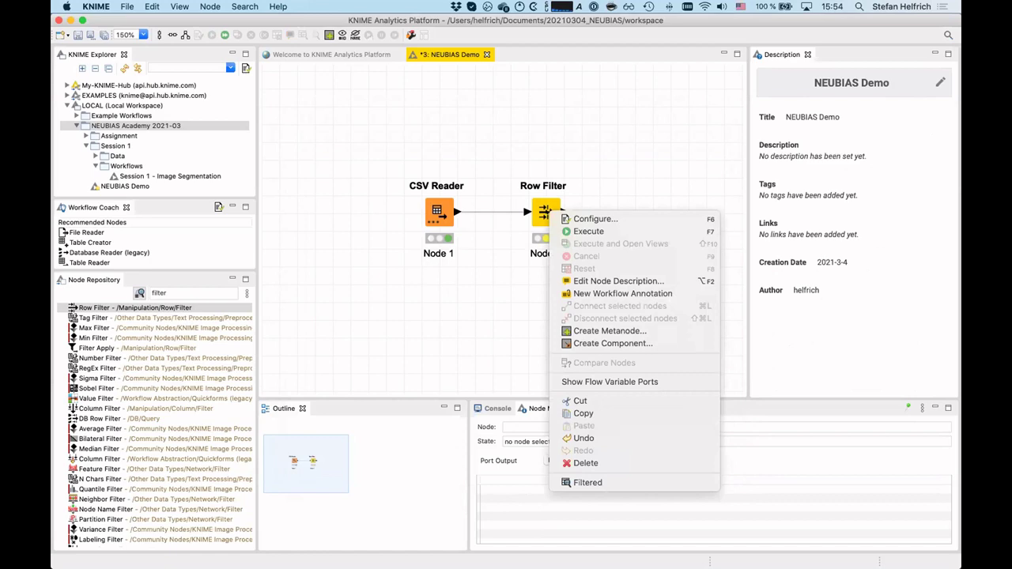
click(588, 231)
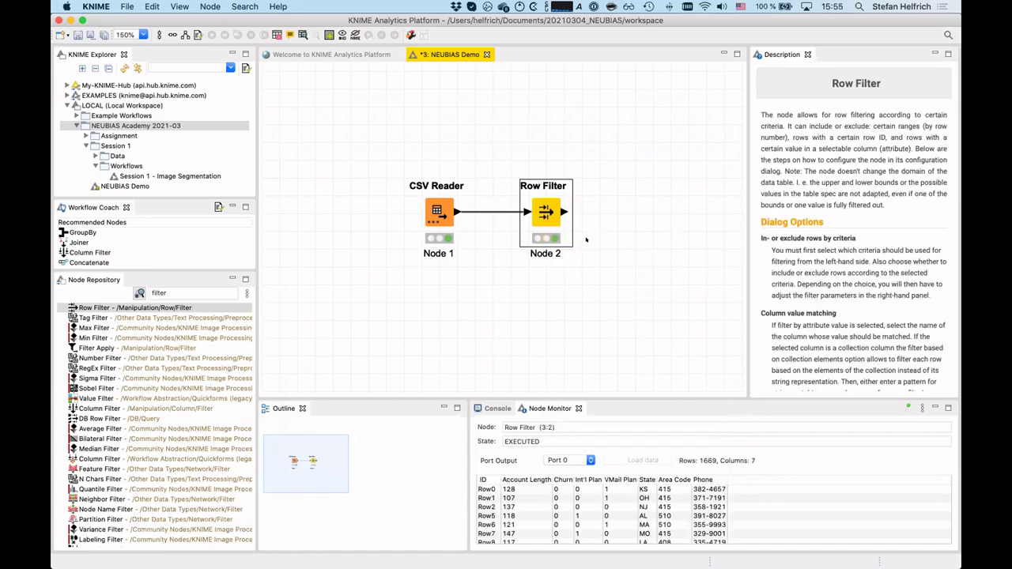
right_click(546, 204)
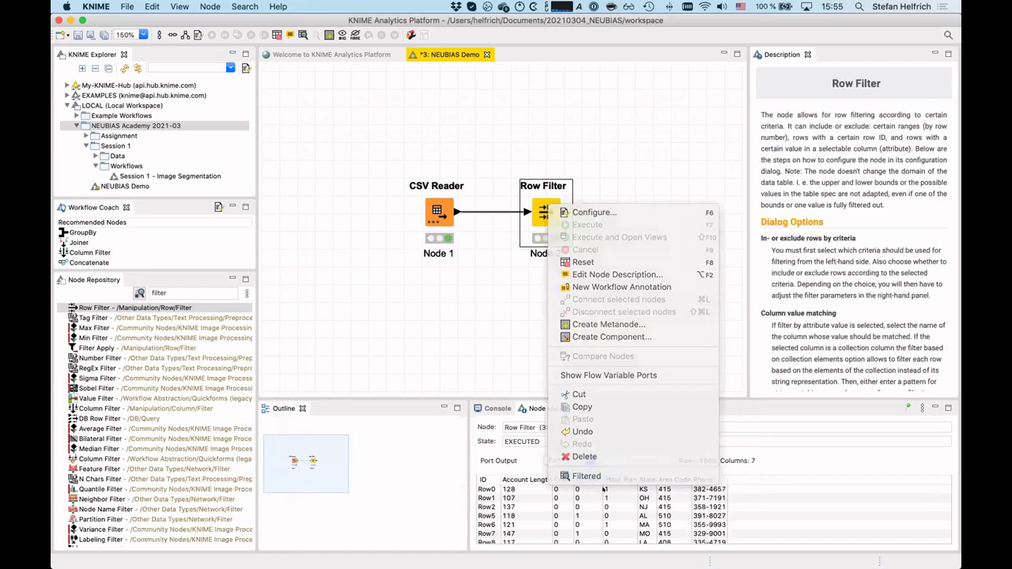
click(594, 479)
scroll(594, 505, down, 2)
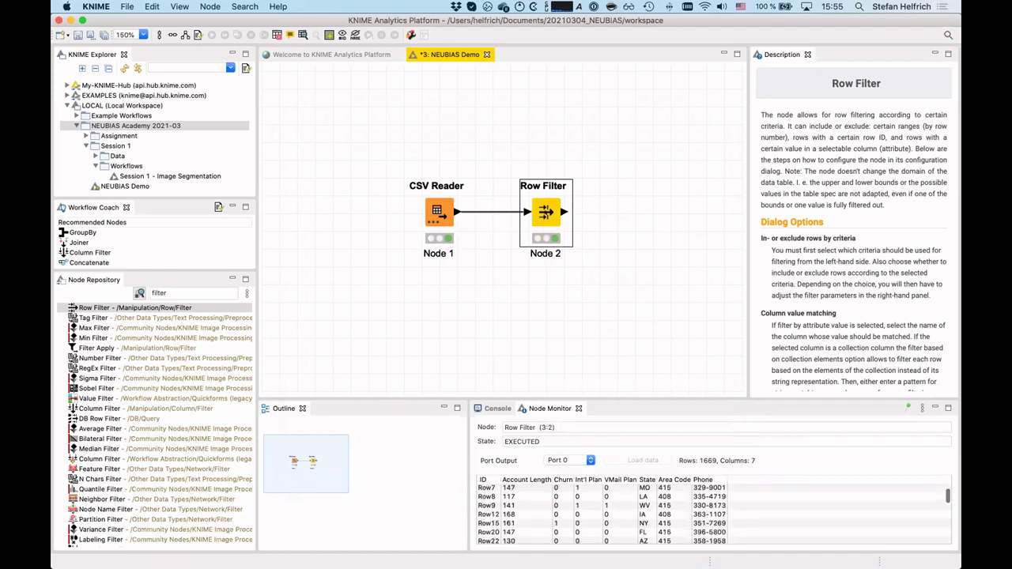
View the Row Filter's Filtered output table, check the remaining Account Length values, and close the table window.
right_click(545, 204)
click(588, 480)
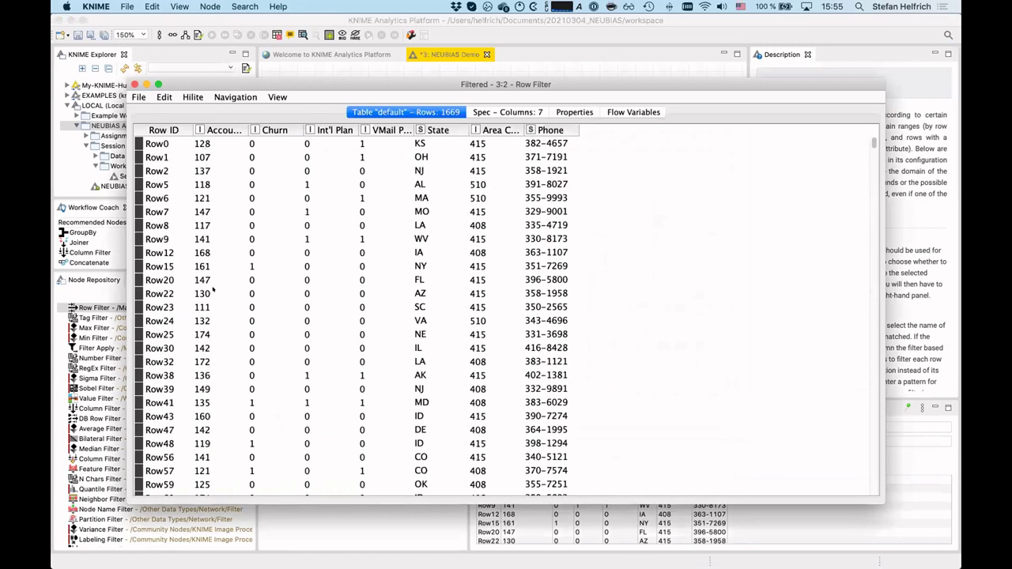
scroll(214, 260, down, 20)
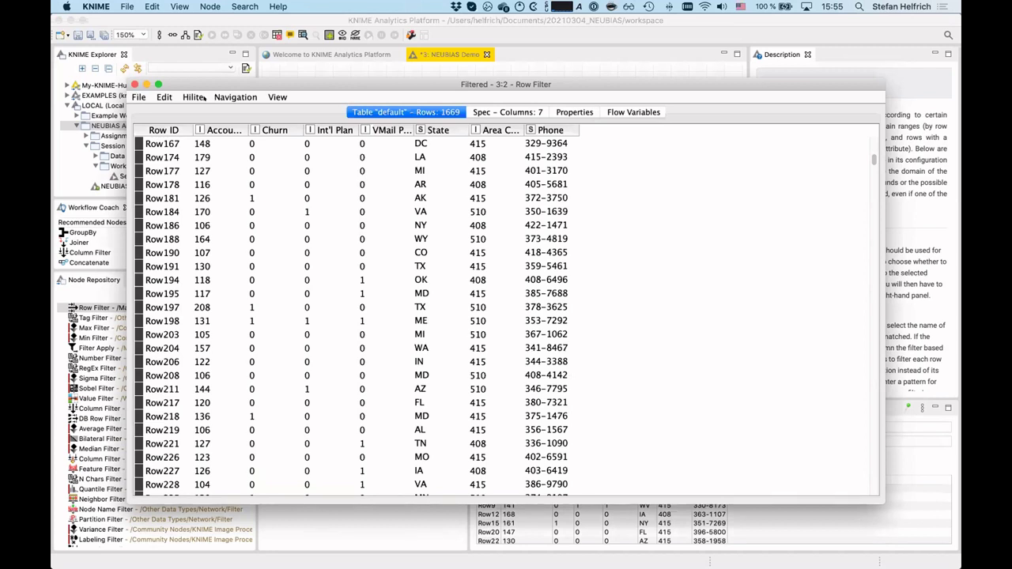
drag(204, 87, 197, 99)
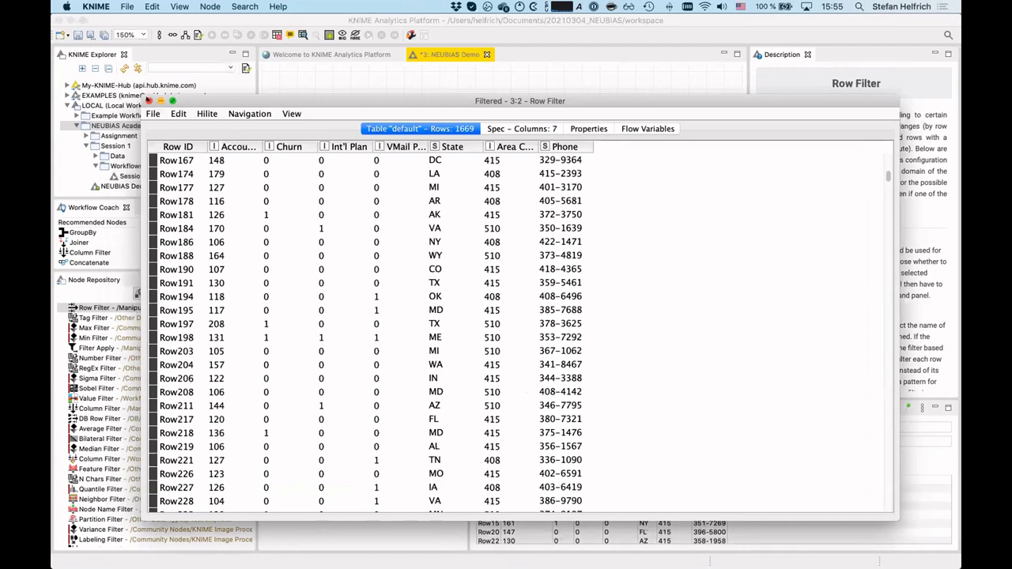
click(149, 101)
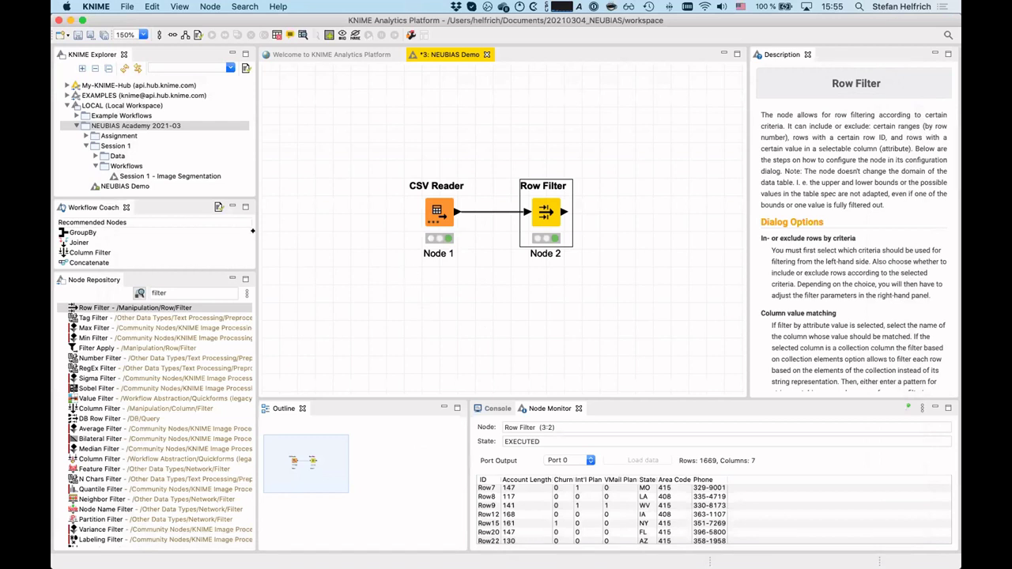
Widen the Workflow Coach to show its Community column, and view the description of the GroupBy node recommended after the Row Filter.
drag(253, 231, 279, 231)
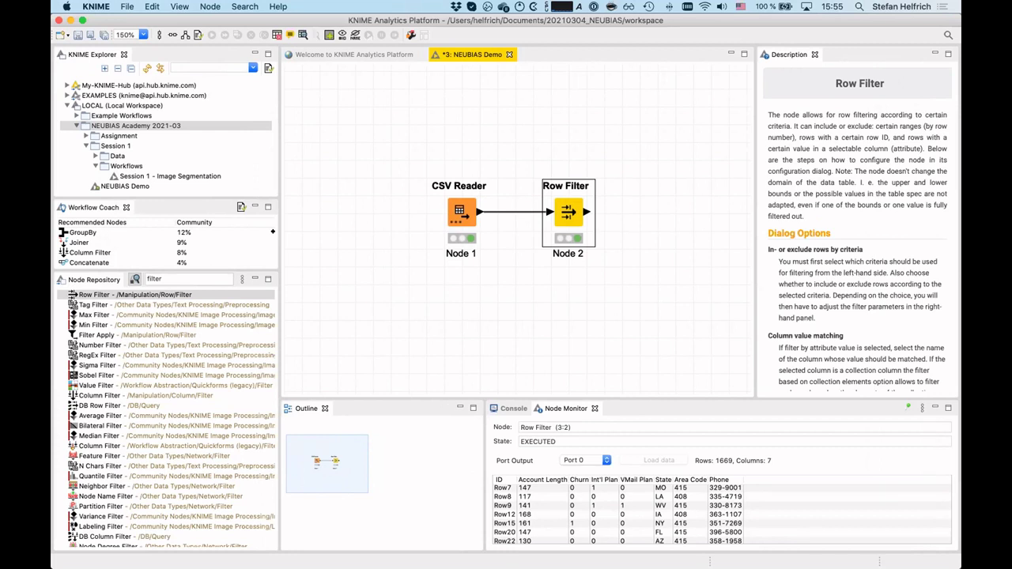
click(445, 242)
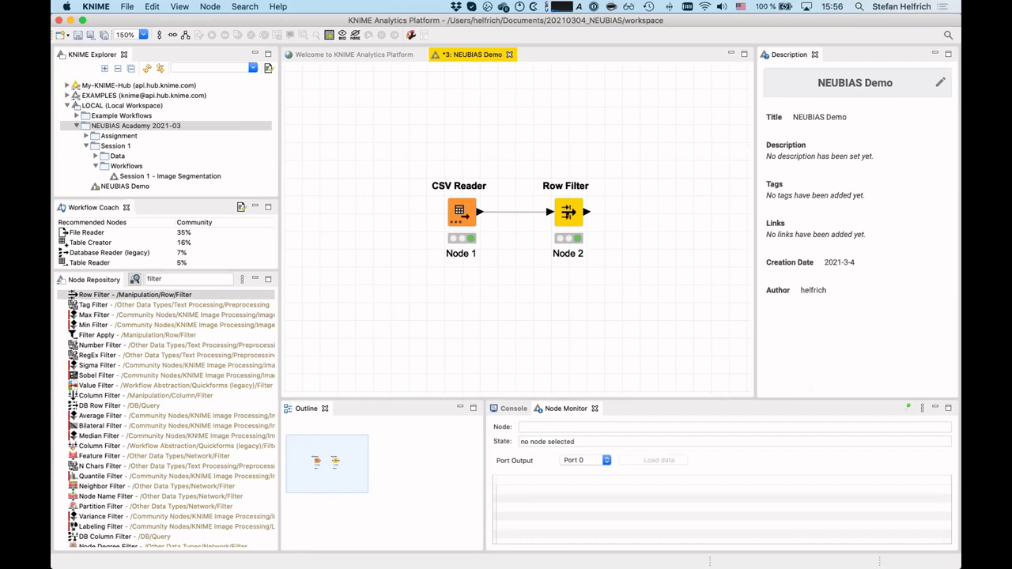
click(568, 212)
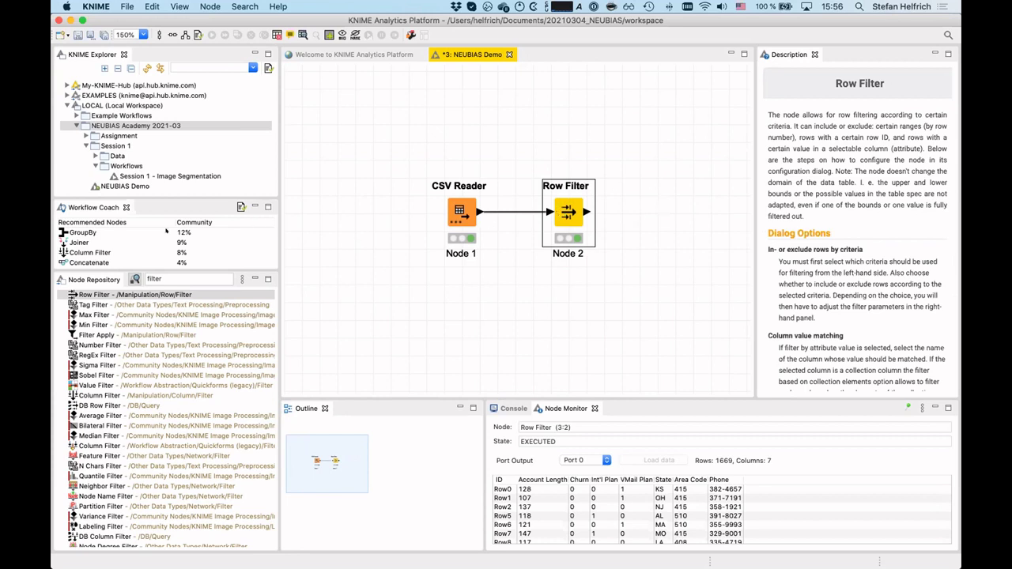
click(119, 232)
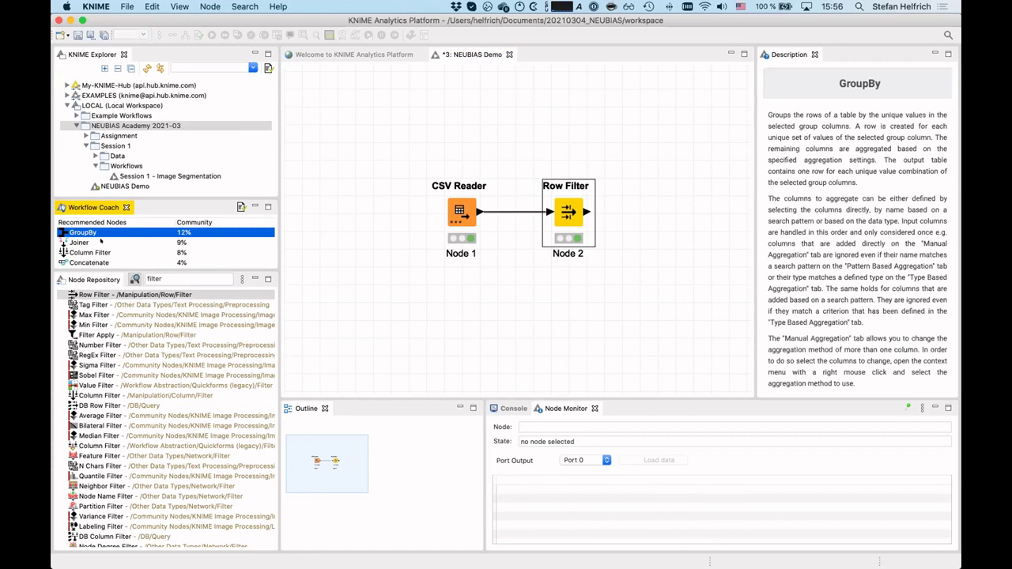
Compare the Workflow Coach recommendations for the CSV Reader, for the Row Filter, and with no node selected.
click(459, 210)
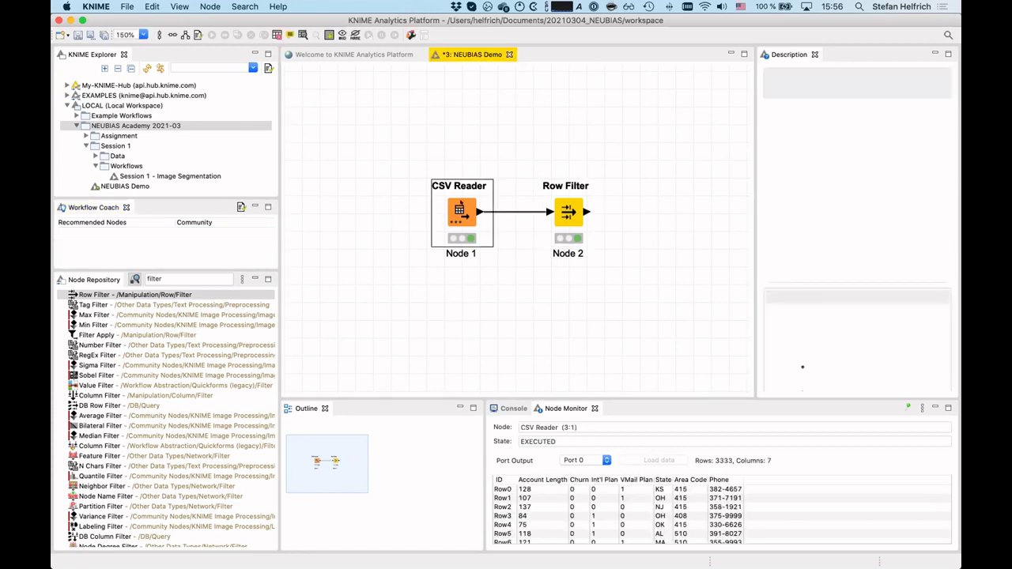
click(411, 158)
click(452, 192)
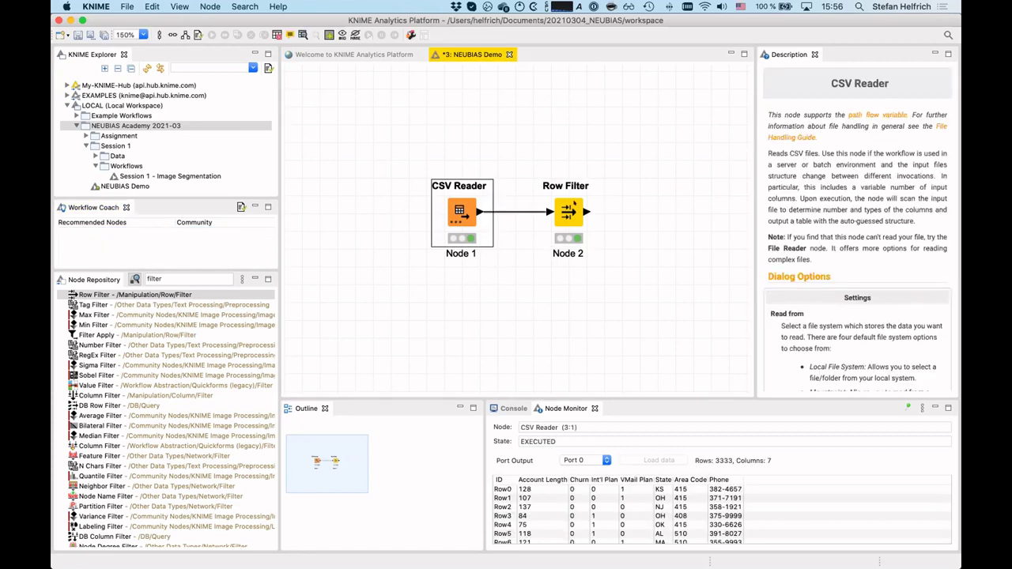
click(568, 210)
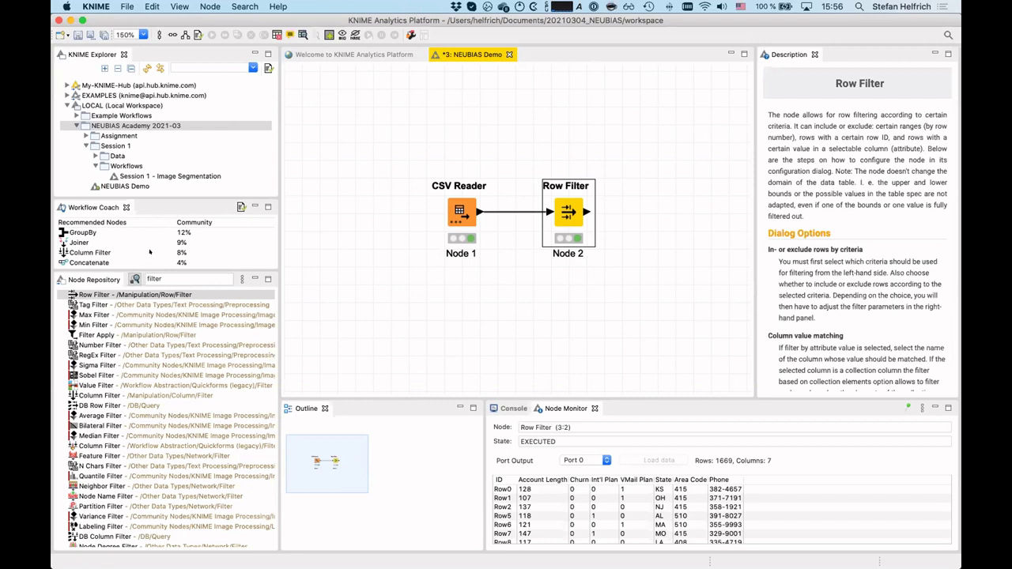
click(337, 185)
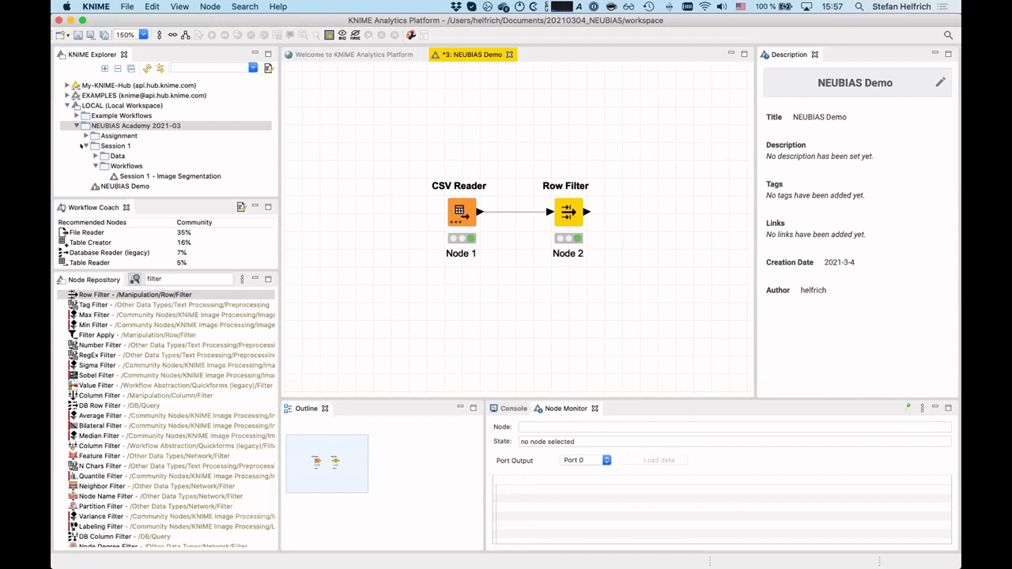
Add a CSV Reader for adult.csv from Example Workflows/TheData/Basics to the empty canvas area above the existing nodes.
click(75, 126)
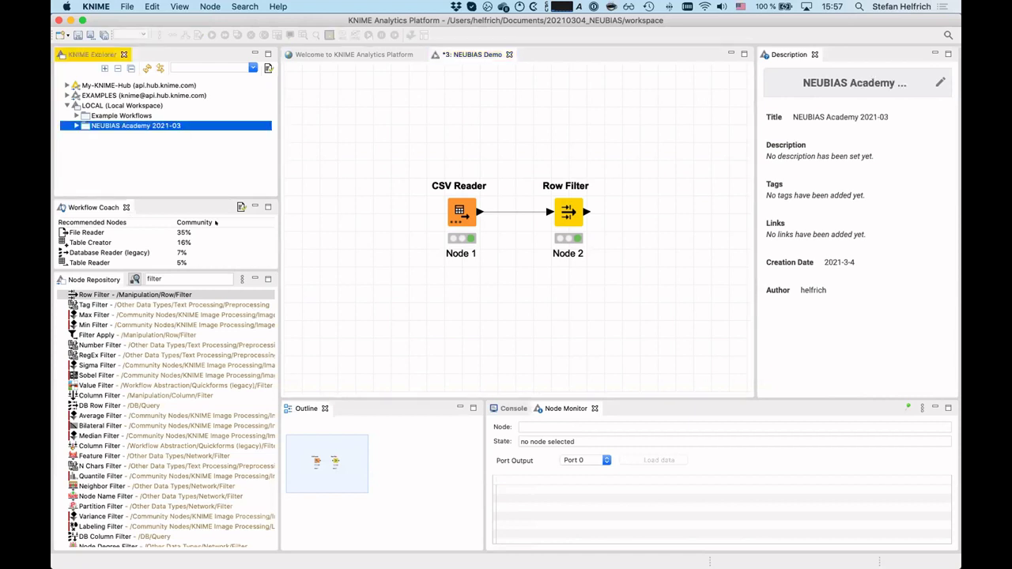
click(72, 116)
scroll(74, 137, down, 1)
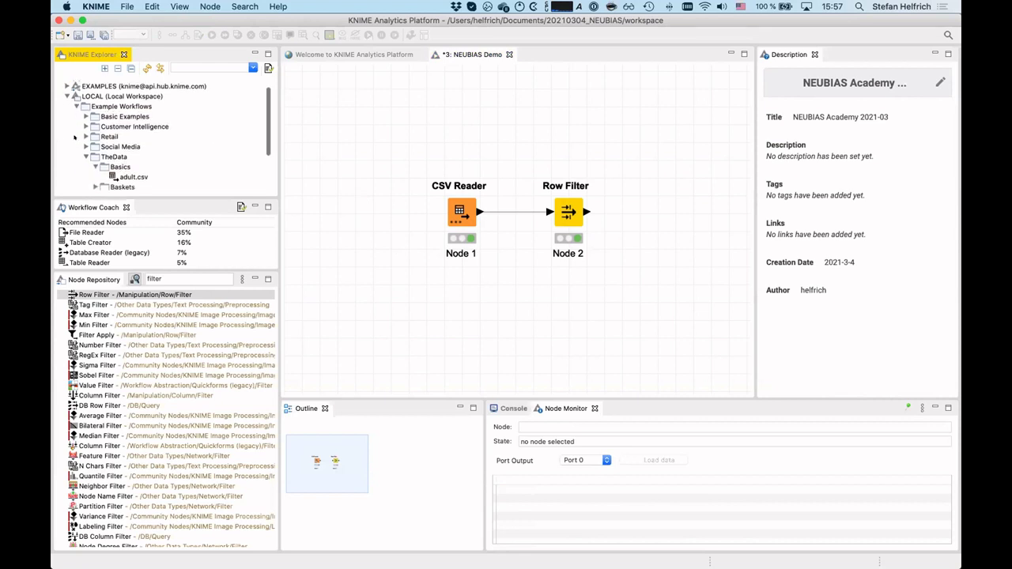
scroll(150, 117, up, 1)
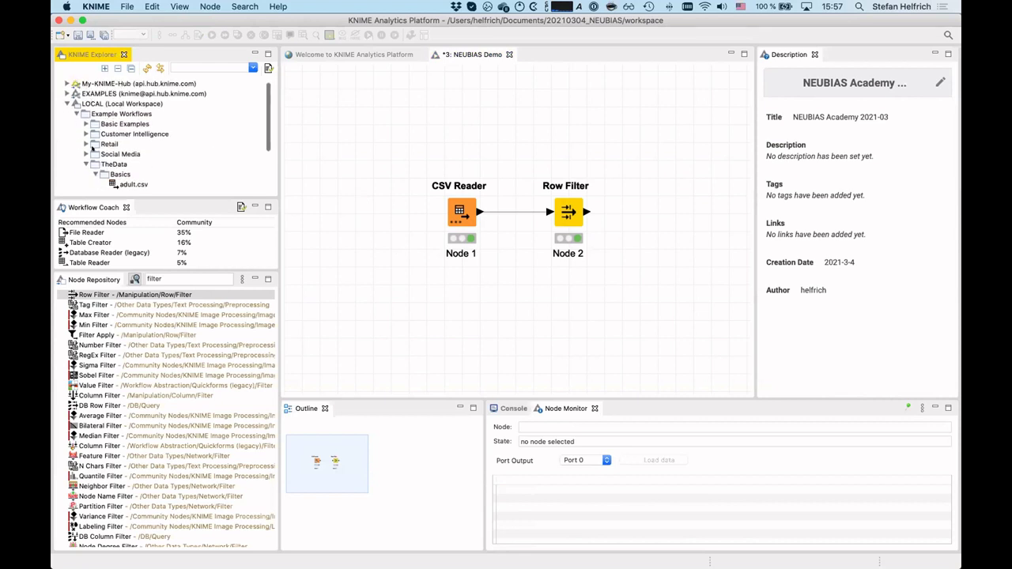
scroll(92, 148, down, 3)
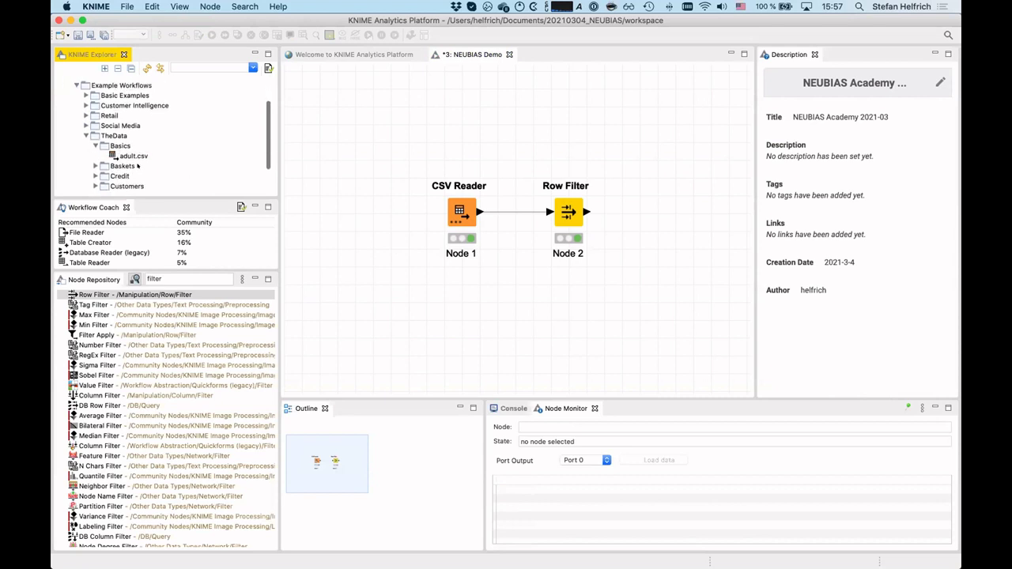
click(128, 155)
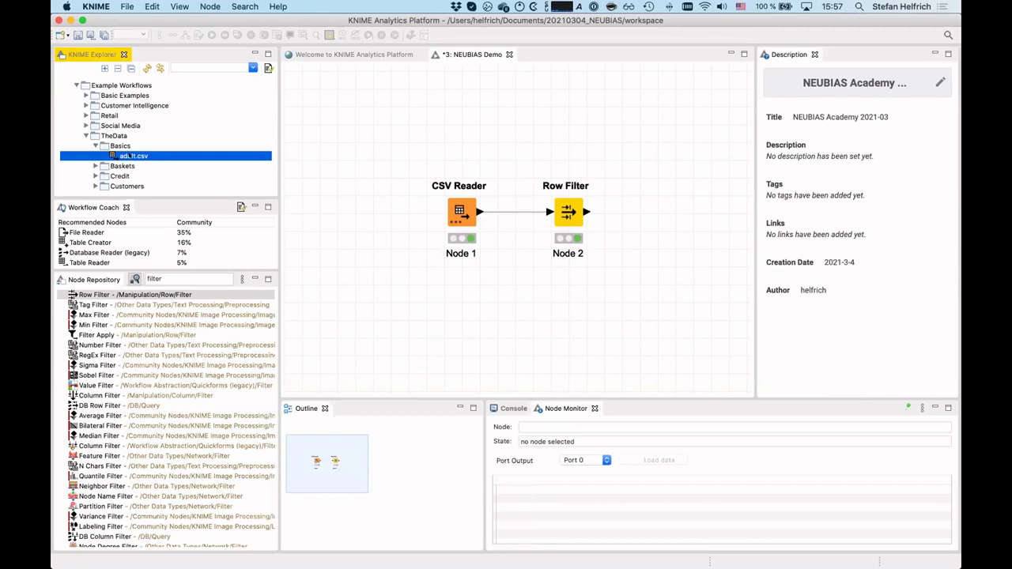
drag(358, 185, 360, 125)
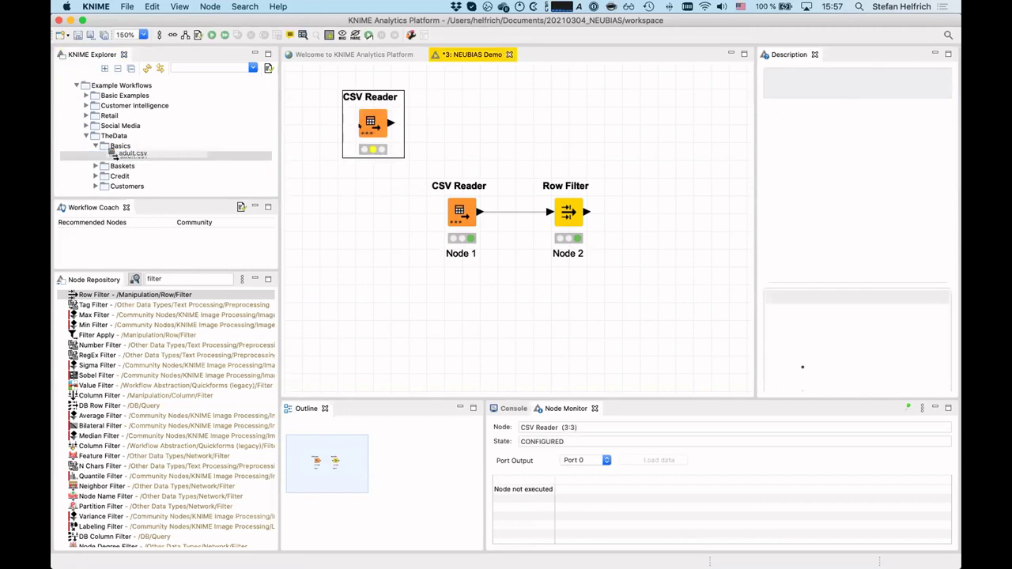
Inspect the new CSV Reader's file URL and data preview in its configuration, and close it without changes.
double_click(362, 126)
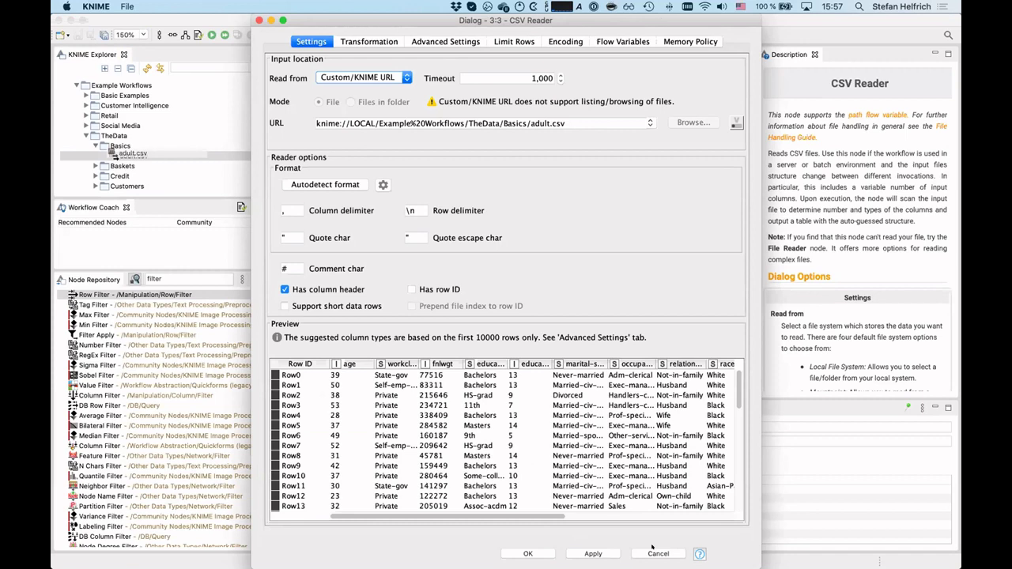
click(652, 551)
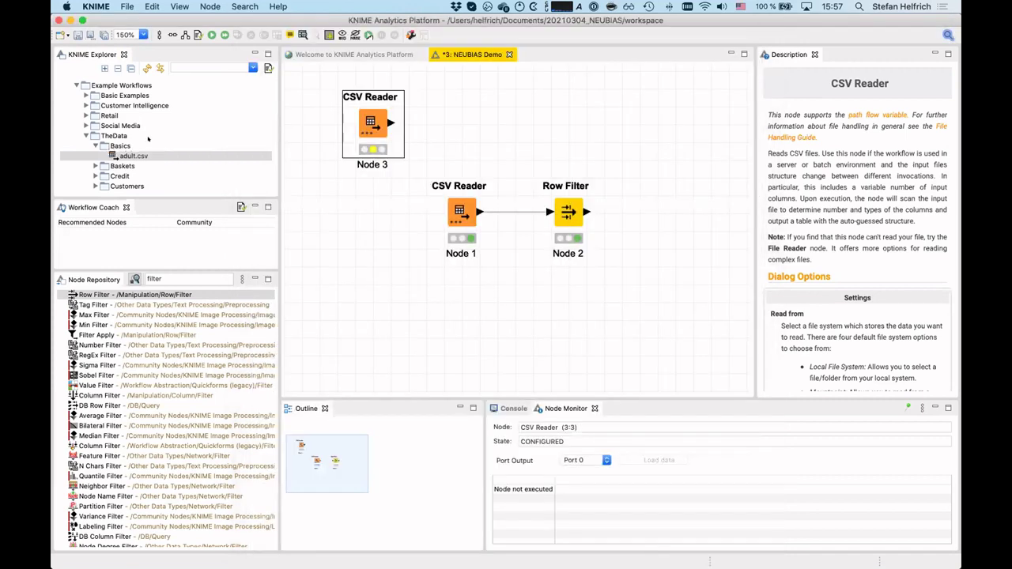
Add another CSV Reader by bringing ContractData.csv from the file system onto the canvas below the adult.csv reader.
scroll(159, 130, up, 2)
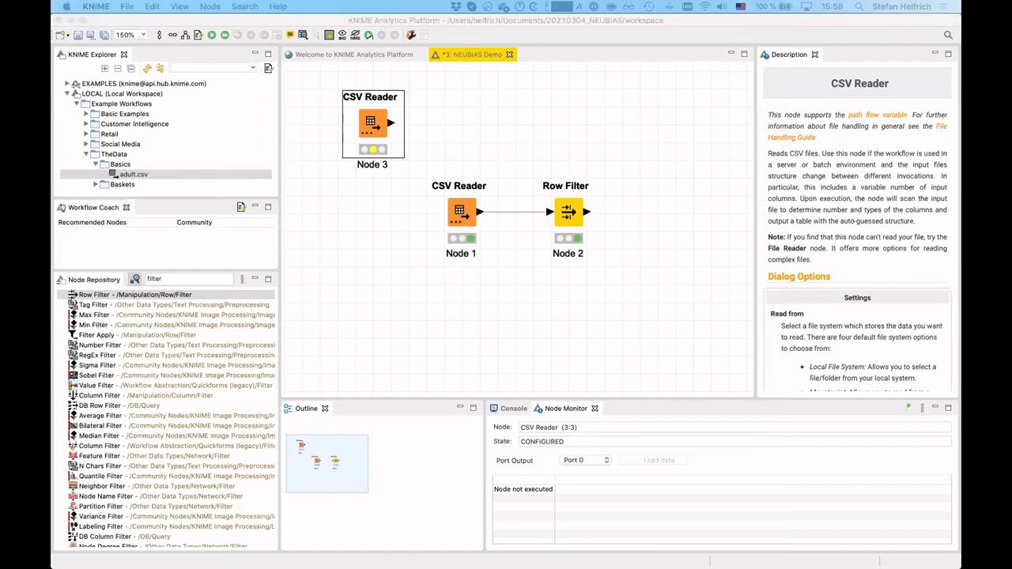
drag(71, 155, 366, 230)
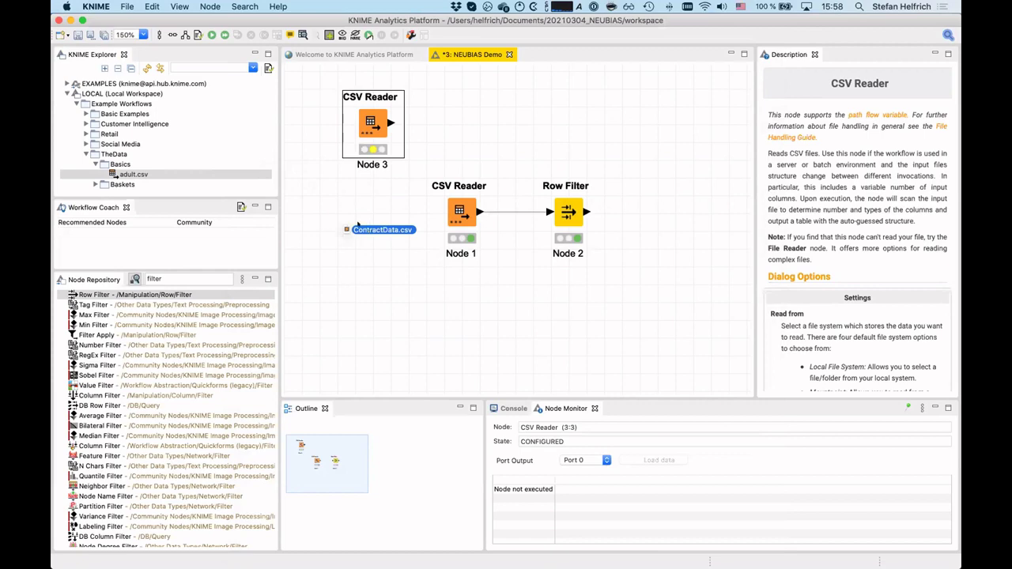
drag(358, 225, 366, 231)
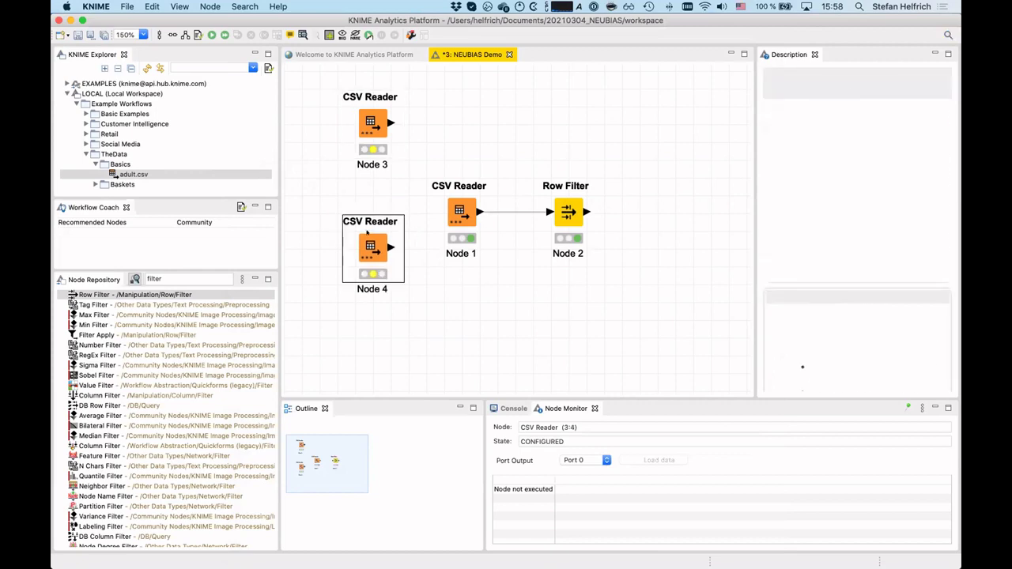
Inspect the file URL and data preview in the configuration of the lower ContractData.csv reader, and close it without changes.
double_click(366, 231)
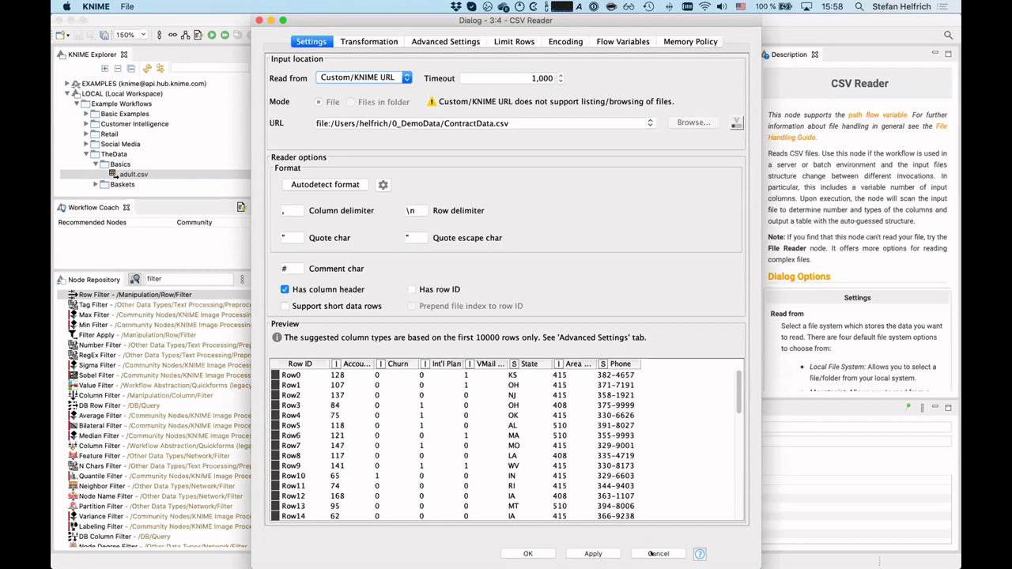
click(655, 553)
click(508, 297)
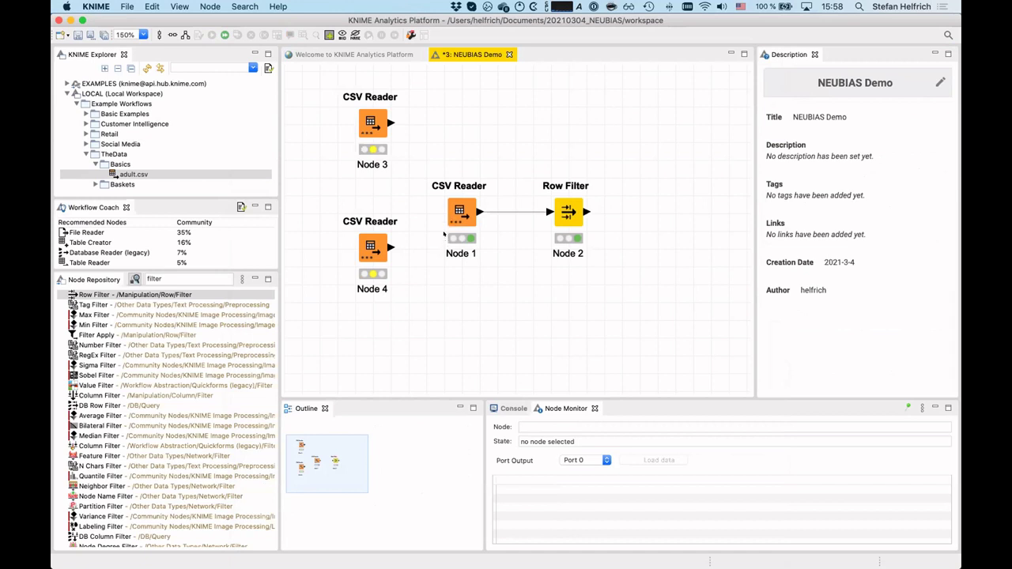
Reset the executed CSV Reader that feeds the Row Filter, confirming the reset.
right_click(452, 196)
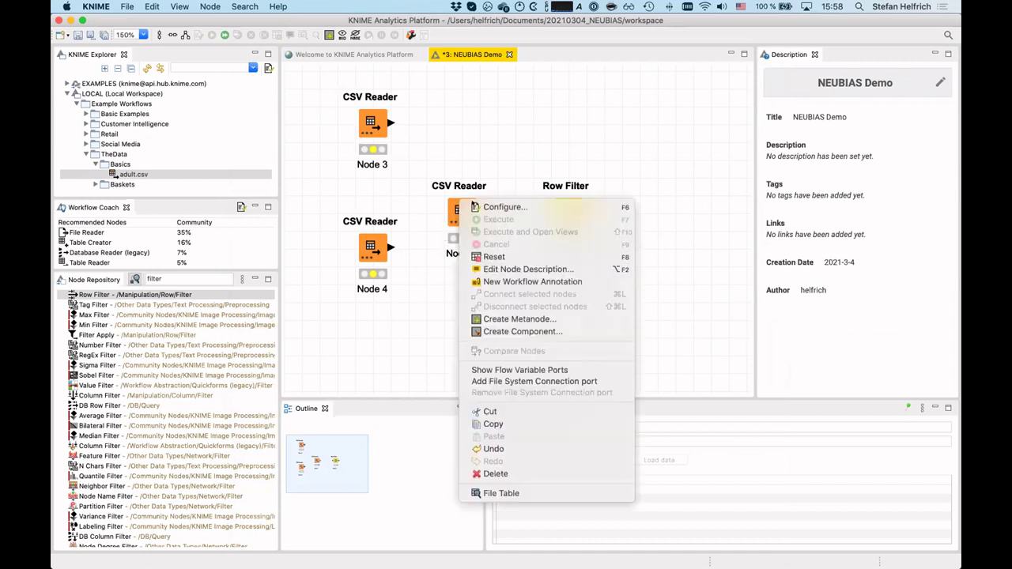
click(434, 239)
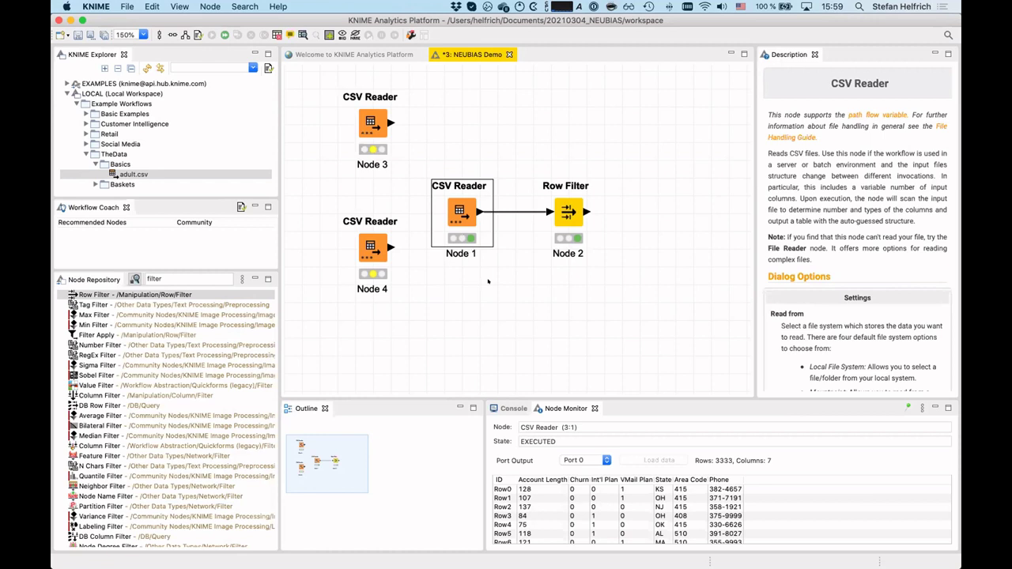
click(490, 270)
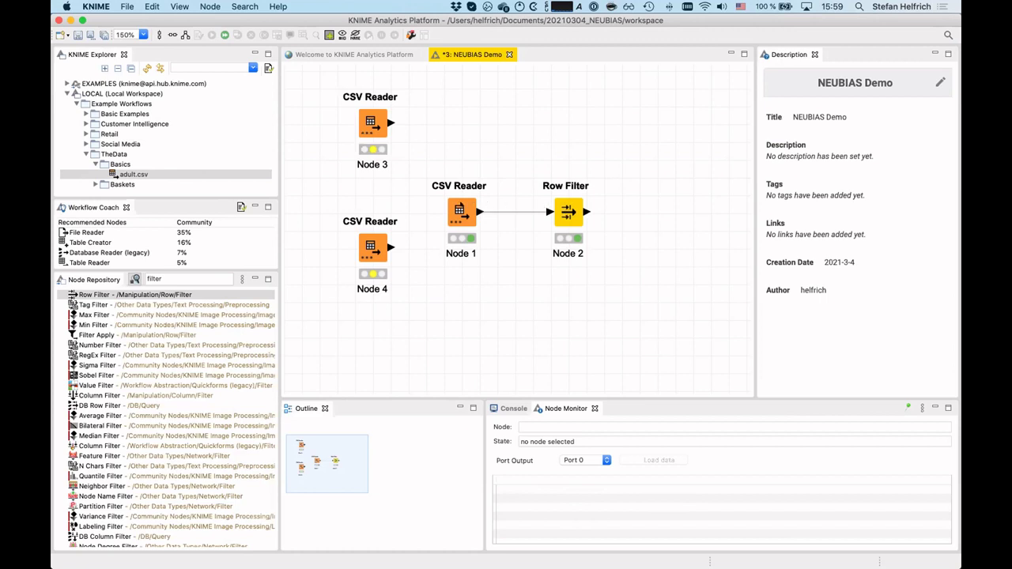
click(461, 212)
right_click(465, 208)
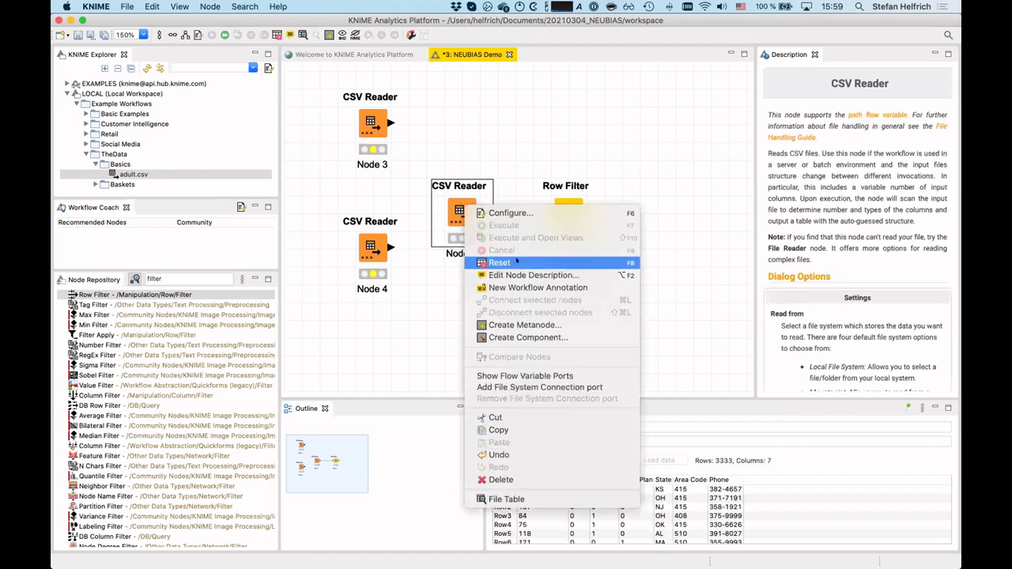
click(515, 262)
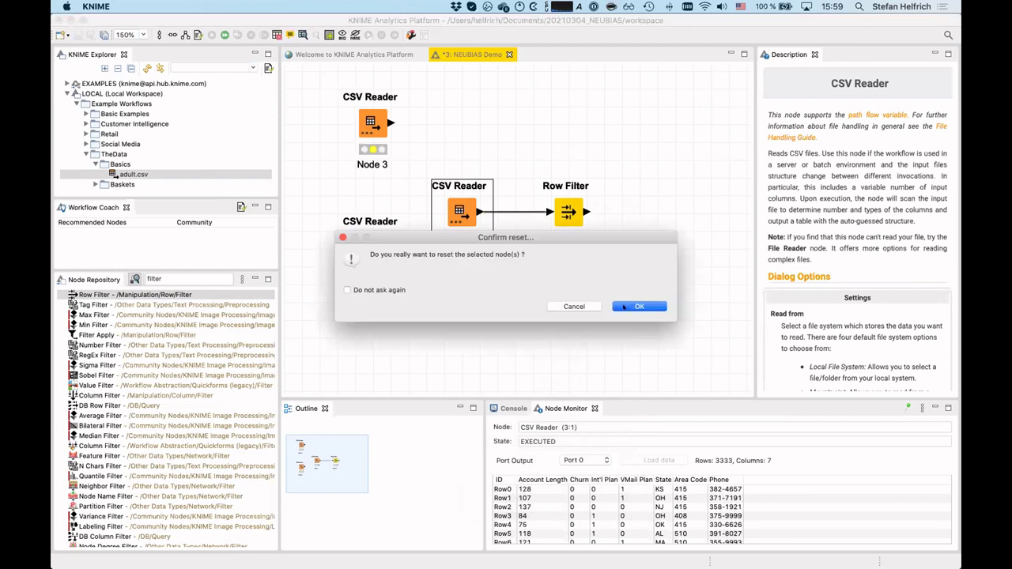
click(623, 306)
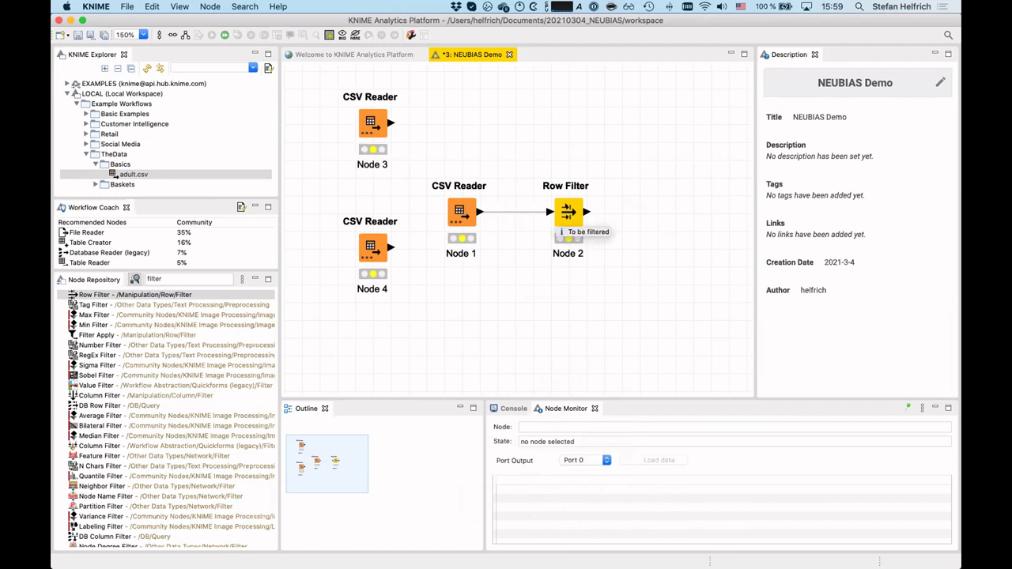
Execute the Row Filter so that its upstream CSV Reader runs as well, and clear the node selection.
click(565, 185)
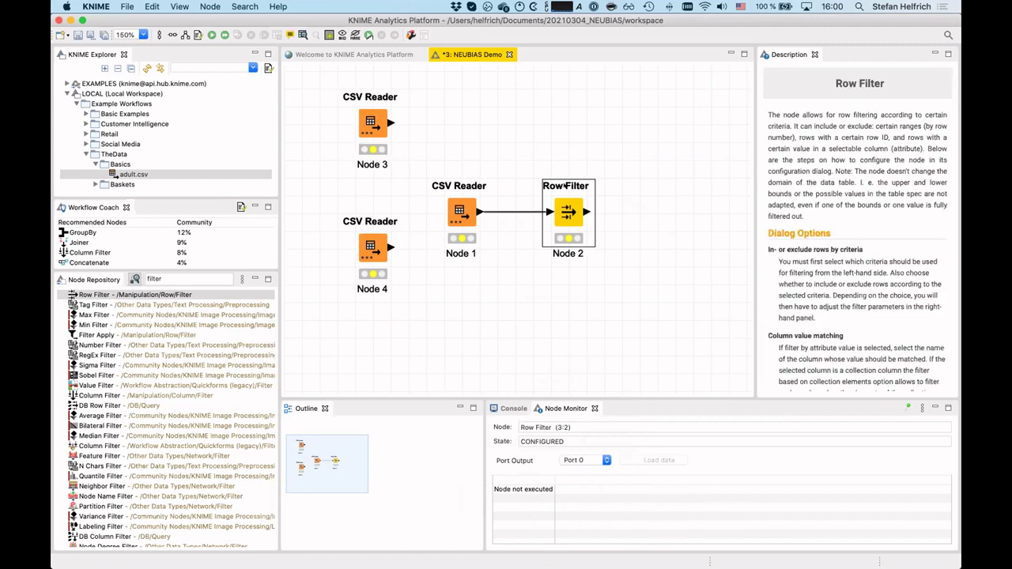
right_click(571, 211)
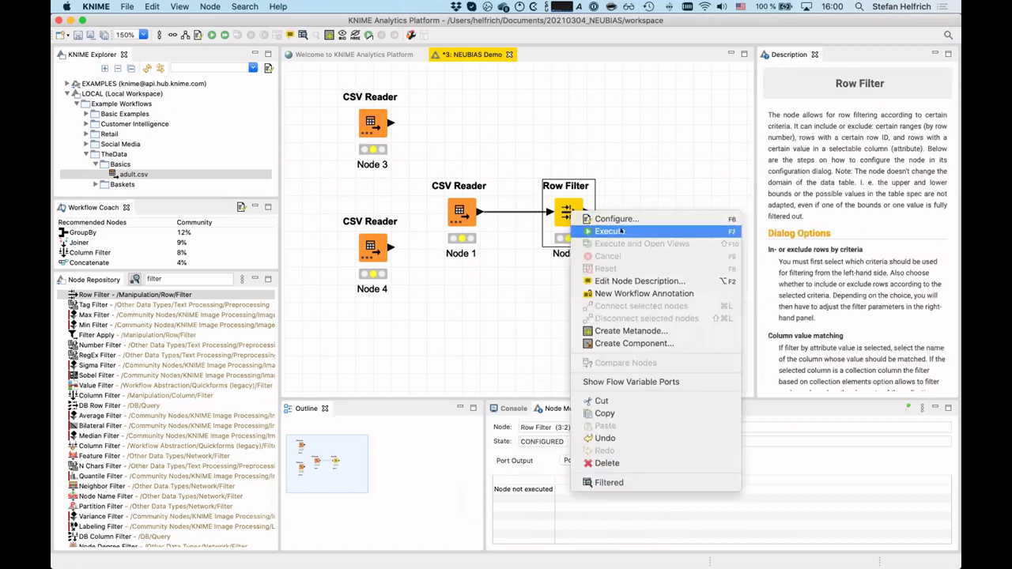
click(621, 230)
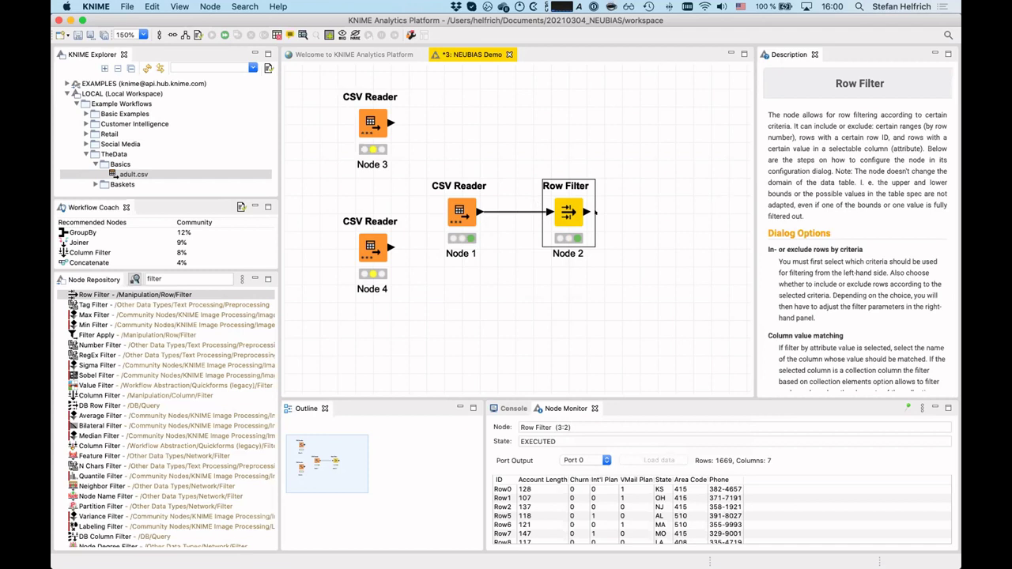
click(608, 279)
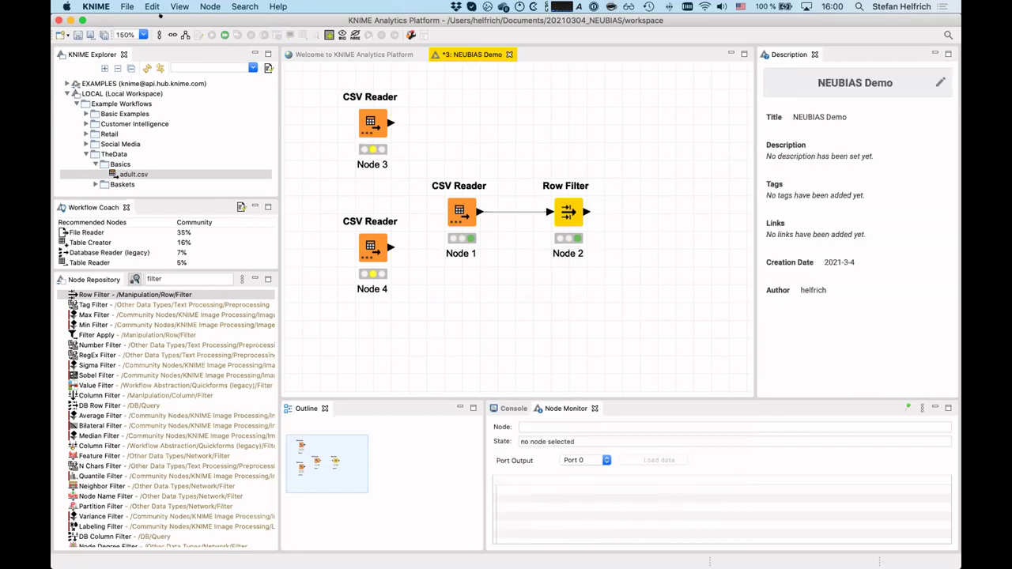
key(super+Tab)
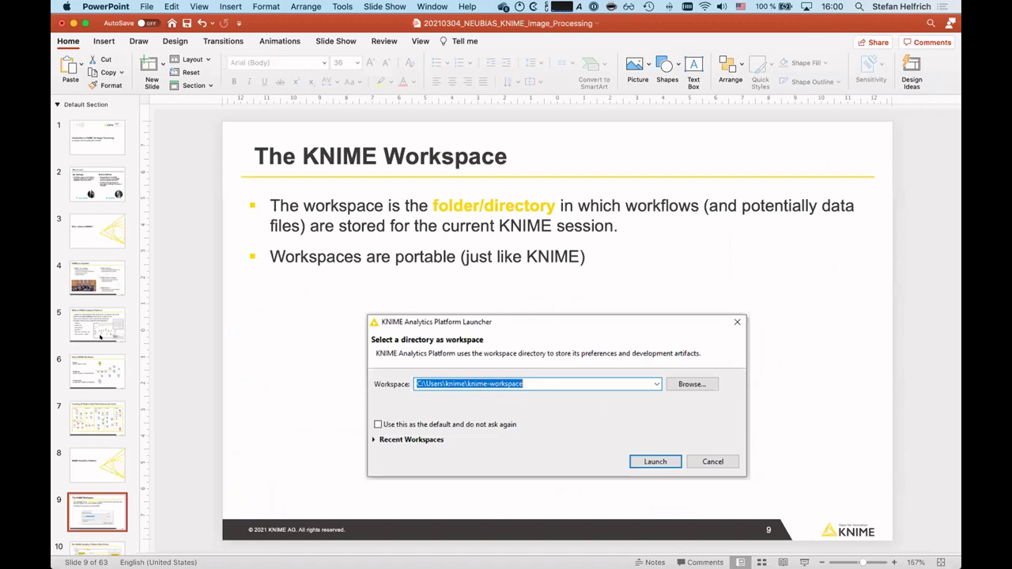
scroll(99, 337, down, 5)
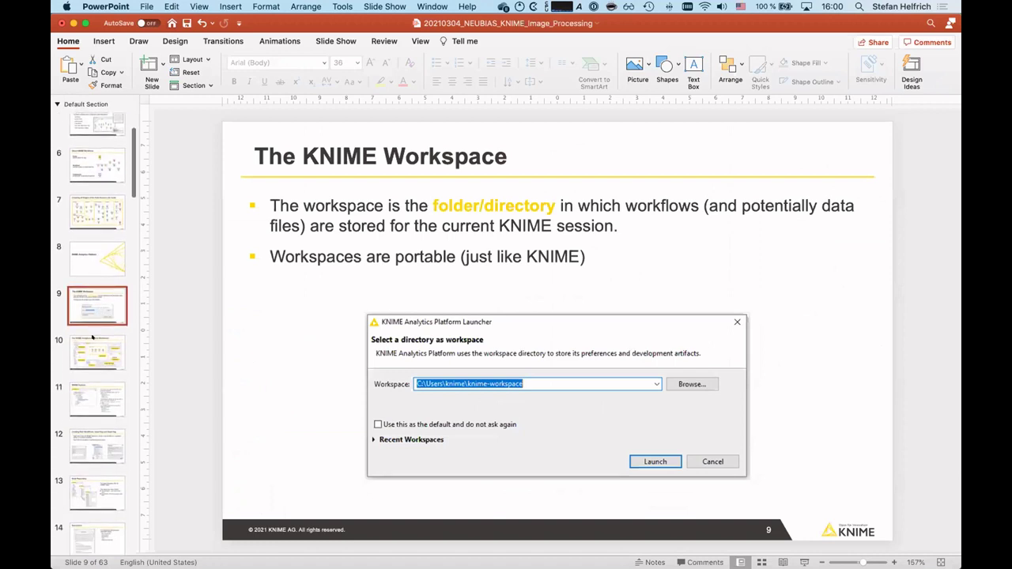
scroll(93, 338, down, 1)
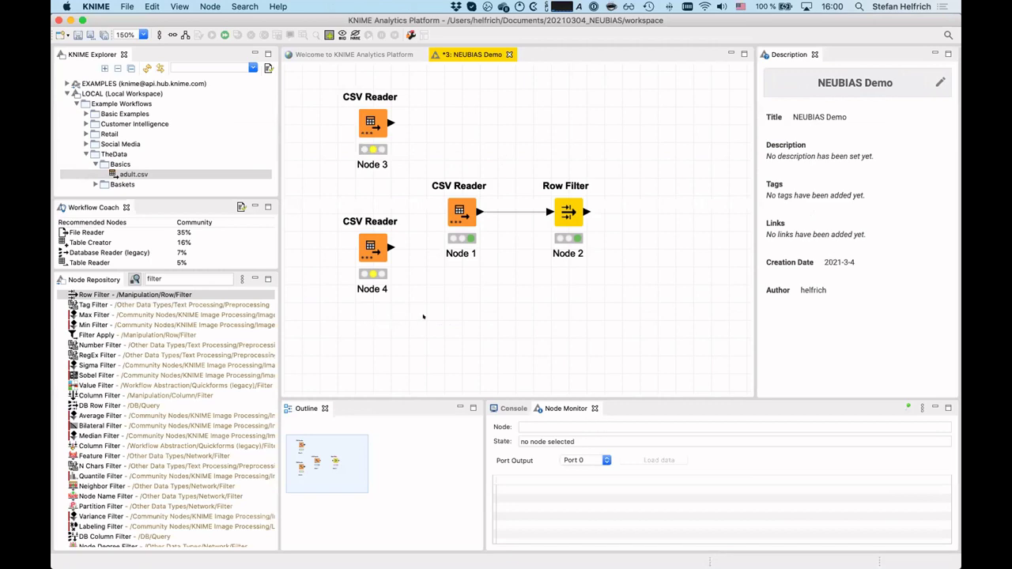
Examine the Files in folder mode and its file name filter options in the connected CSV Reader's configuration, and discard the changes.
right_click(463, 210)
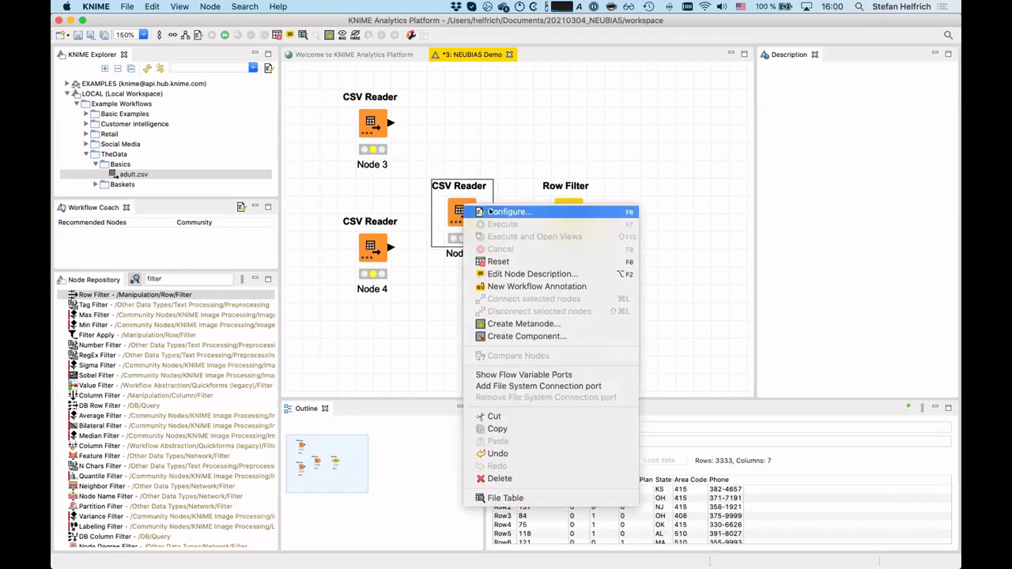
click(499, 211)
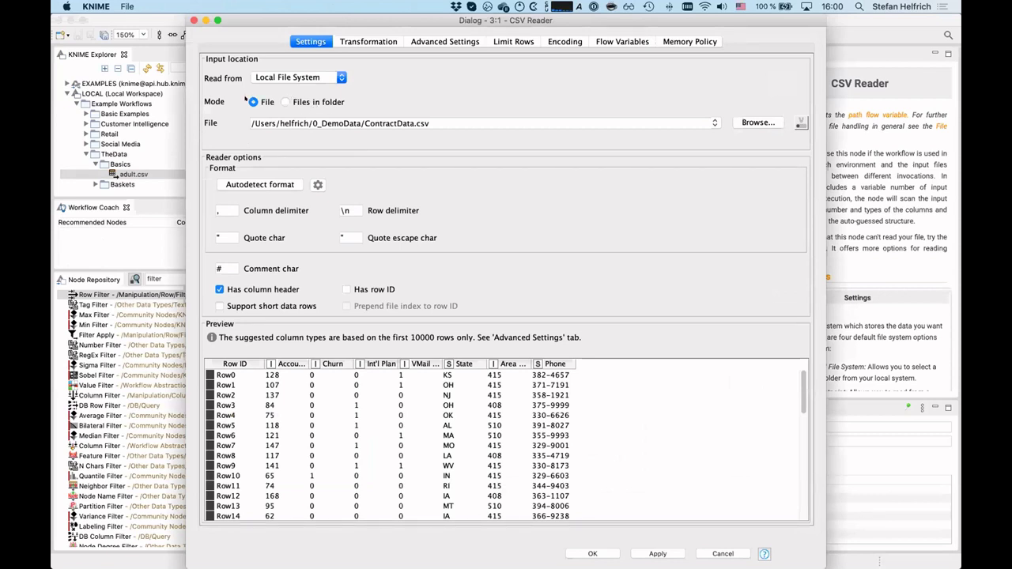
click(284, 102)
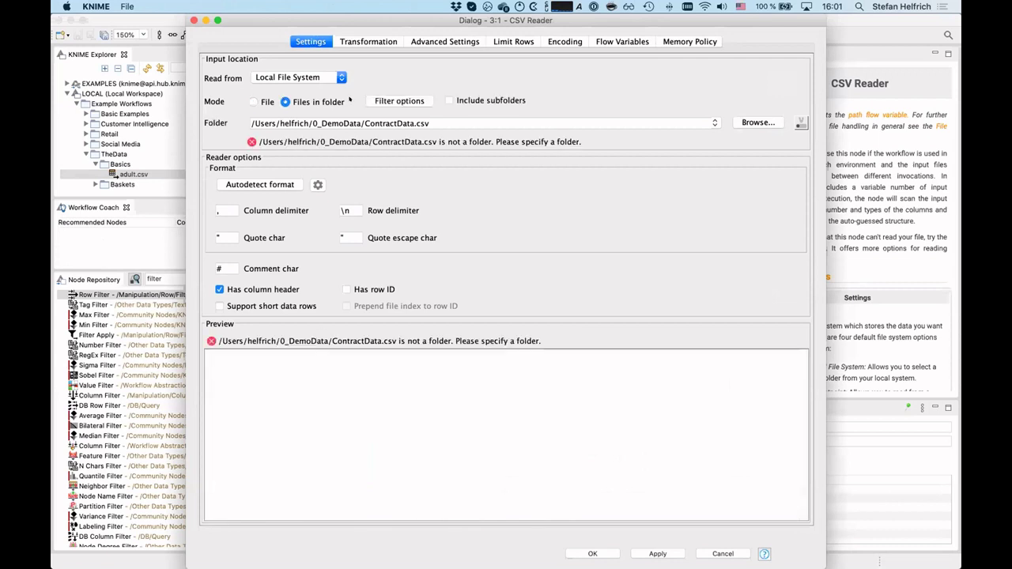
click(393, 101)
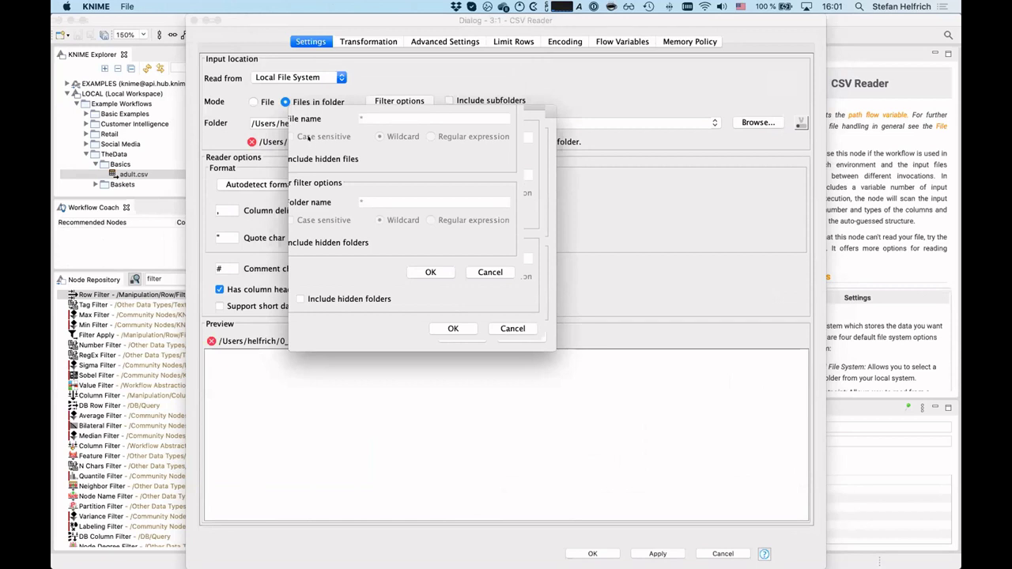
click(309, 183)
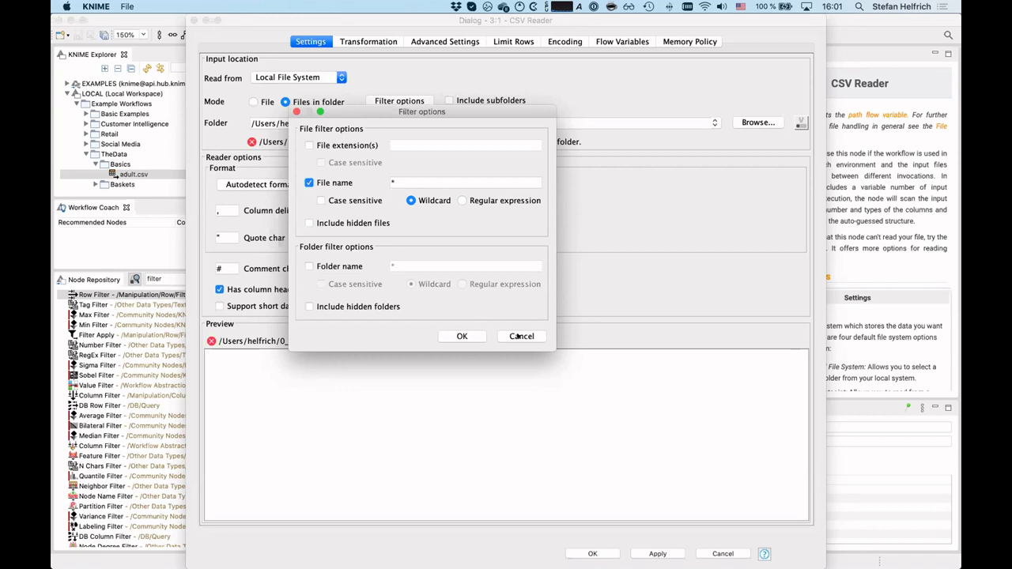
click(518, 336)
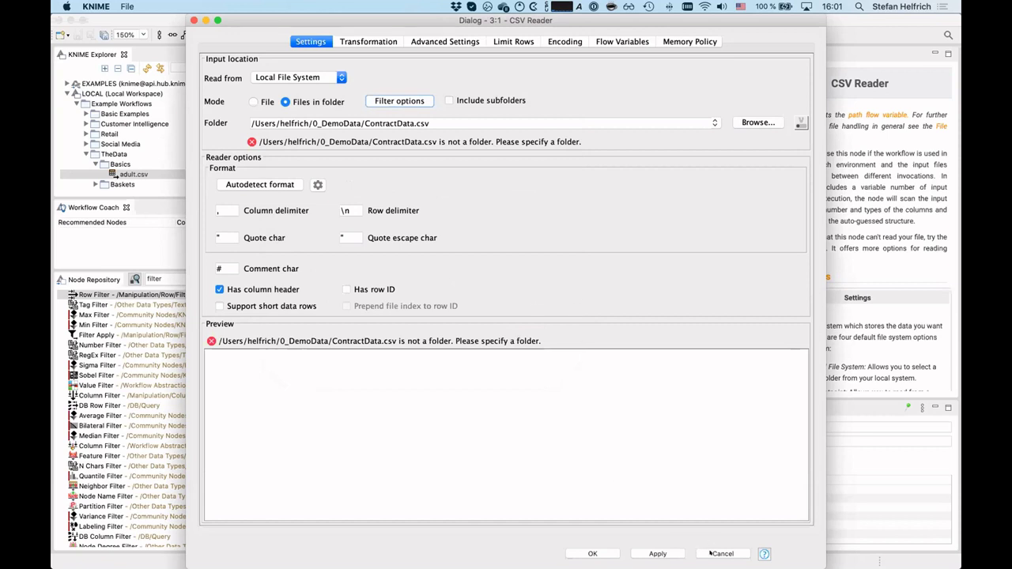
click(711, 553)
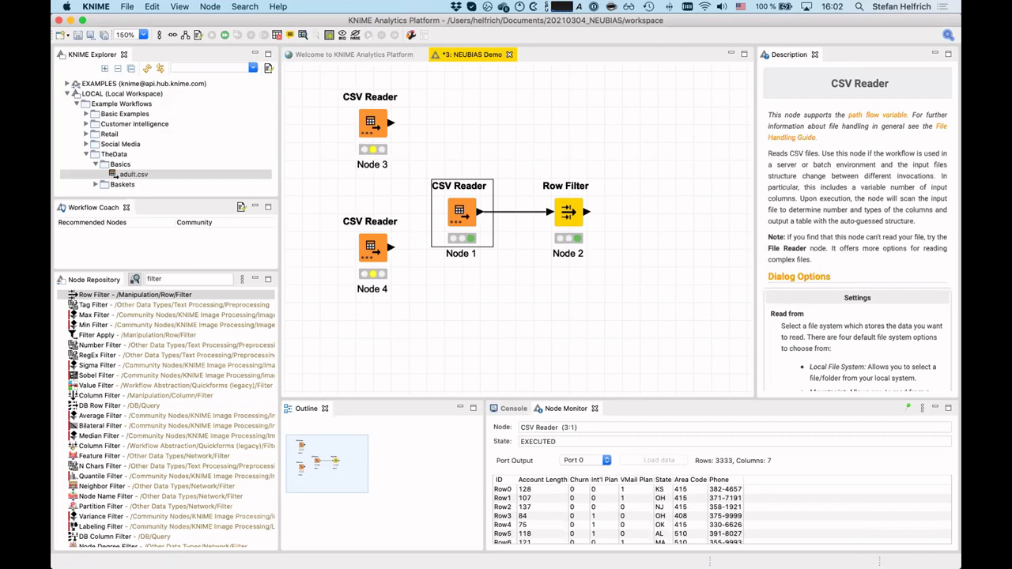
Switch to the PowerPoint presentation and skim the slides from KNIME Explorer to Node Repository.
key(super+Tab)
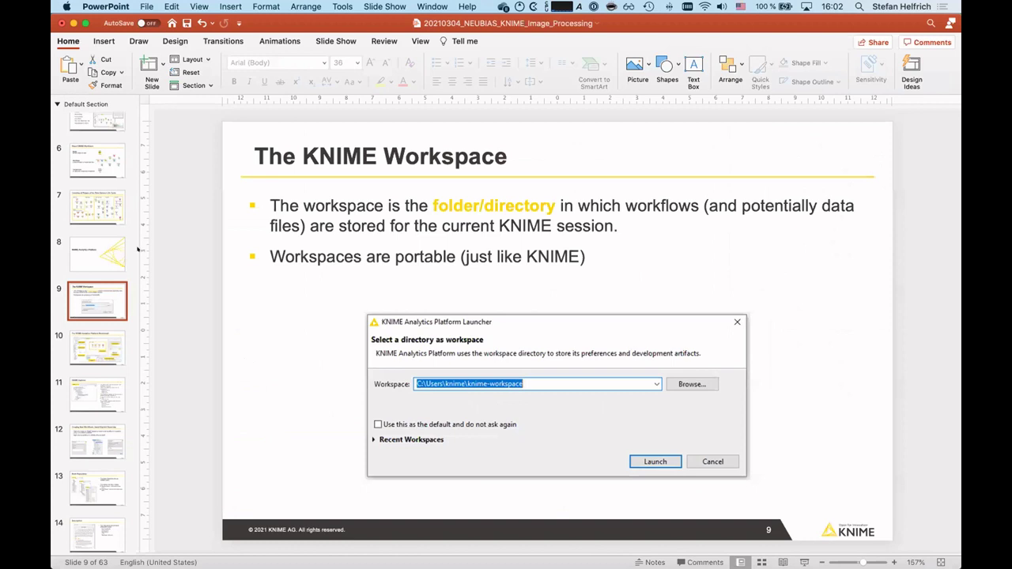
scroll(99, 328, down, 3)
click(97, 309)
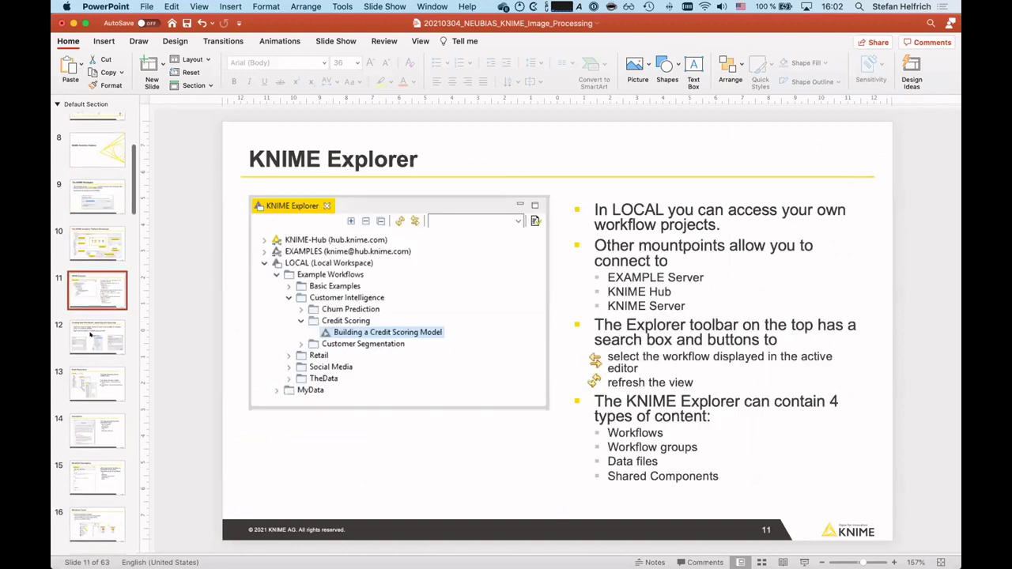
scroll(91, 334, down, 2)
scroll(99, 308, down, 1)
key(Down)
key(Down)
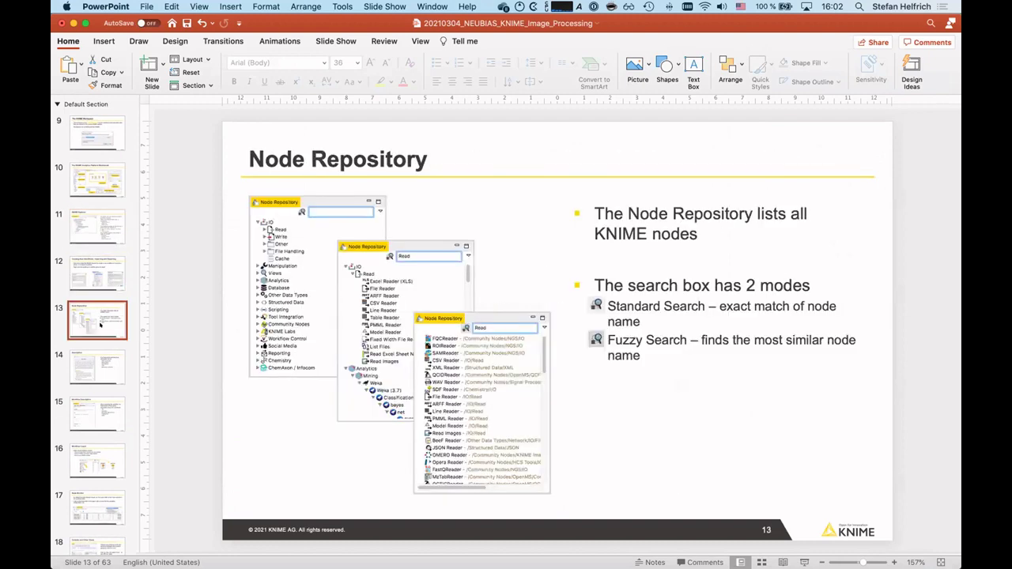
Skim the slides on inserting and connecting nodes, node states and node configuration.
scroll(100, 324, down, 5)
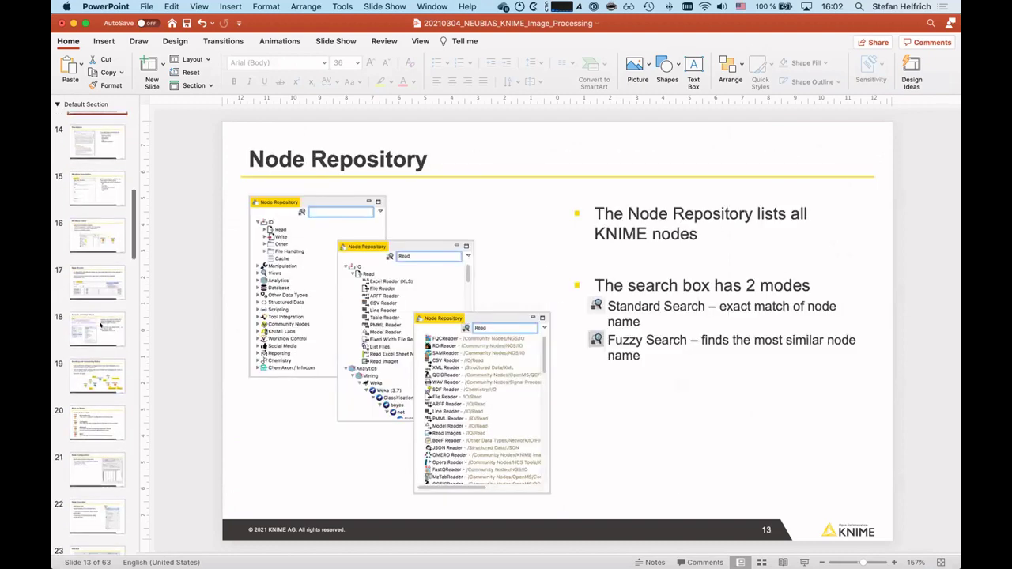
scroll(100, 324, down, 2)
click(92, 308)
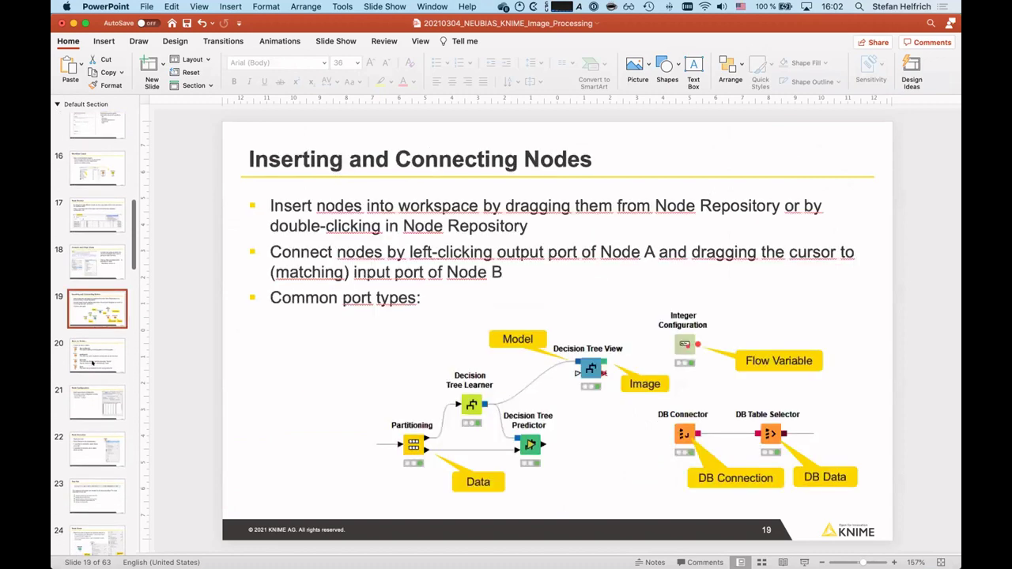
click(92, 355)
scroll(91, 355, down, 2)
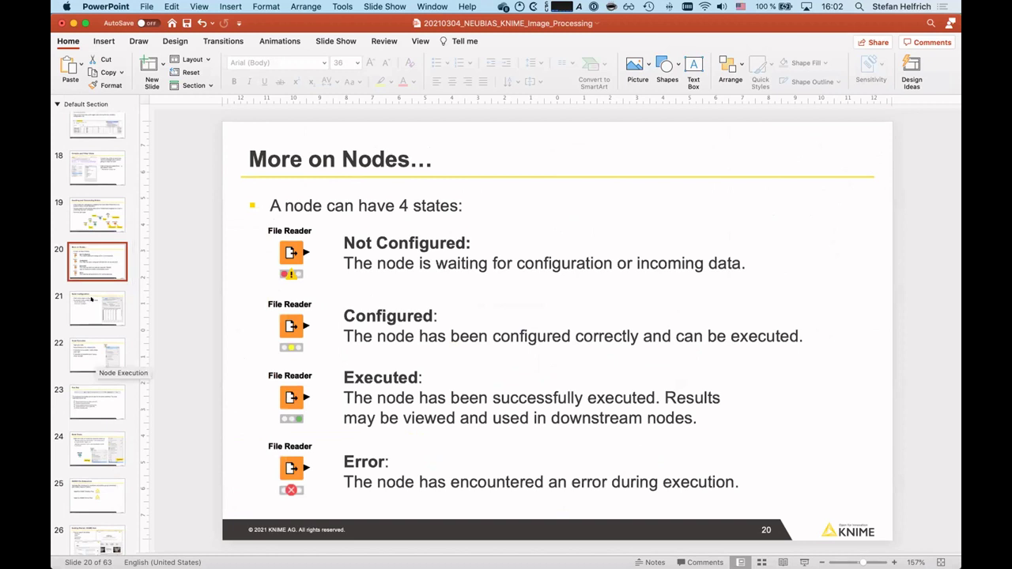
key(Down)
scroll(100, 366, down, 1)
scroll(101, 366, down, 1)
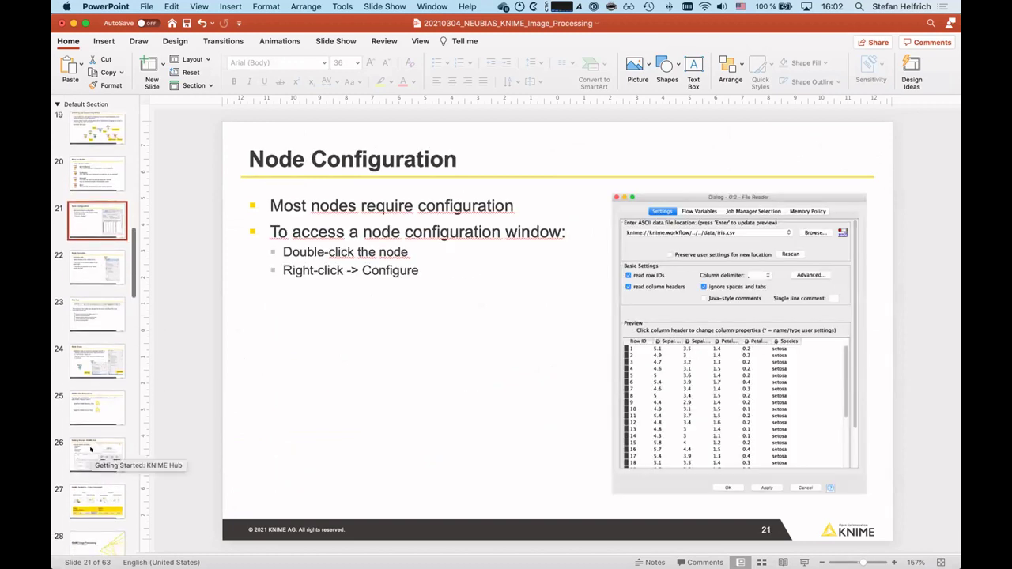
Present the slides full screen from Getting Started: KNIME Hub and advance to KNIME Software – One Ecosystem.
click(90, 451)
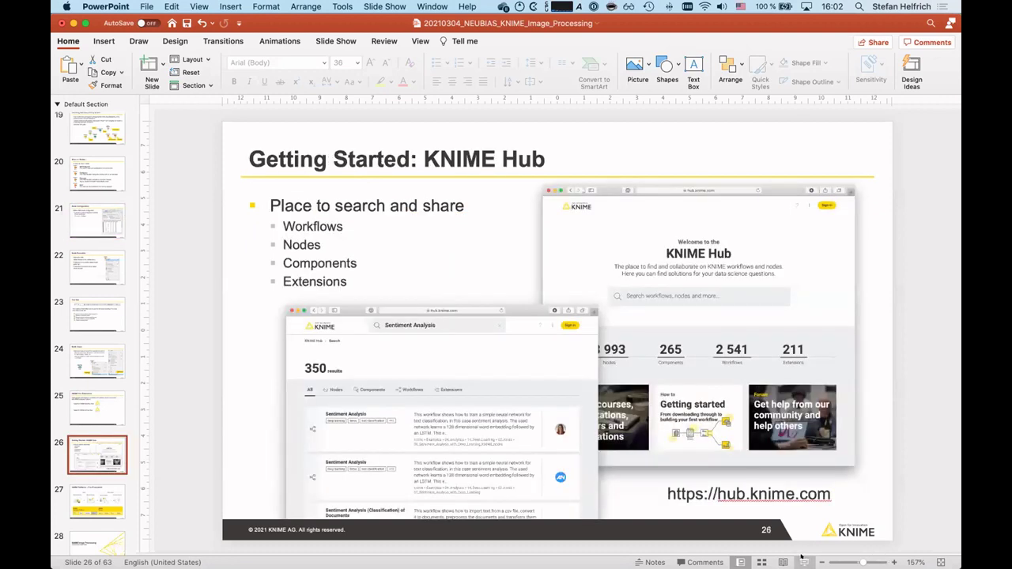
click(803, 560)
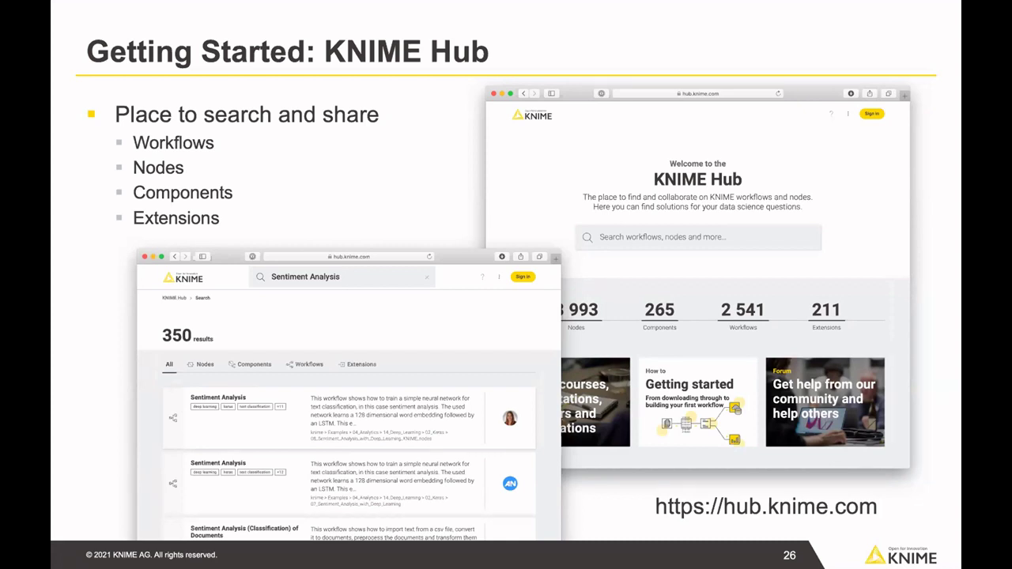
key(Right)
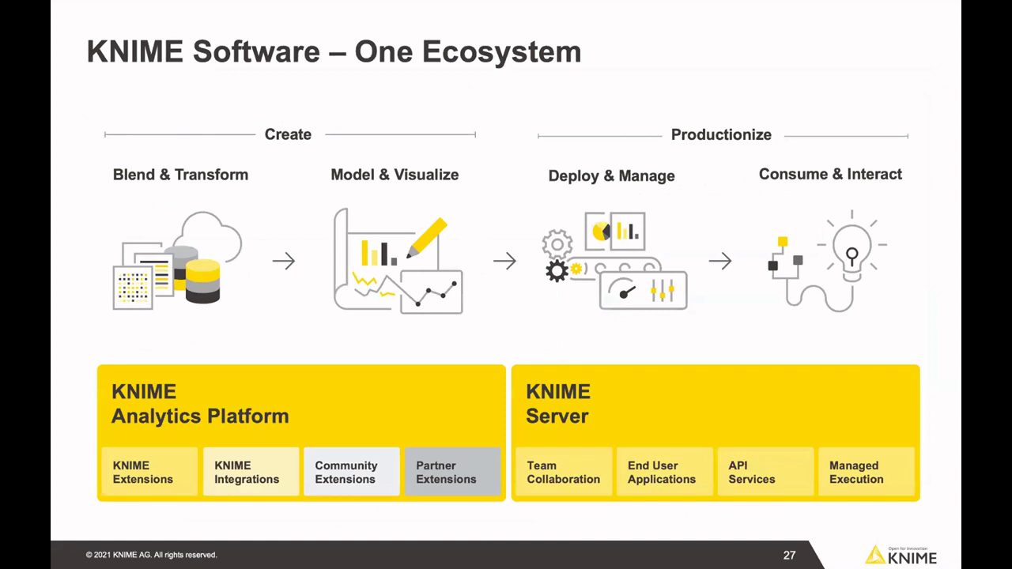
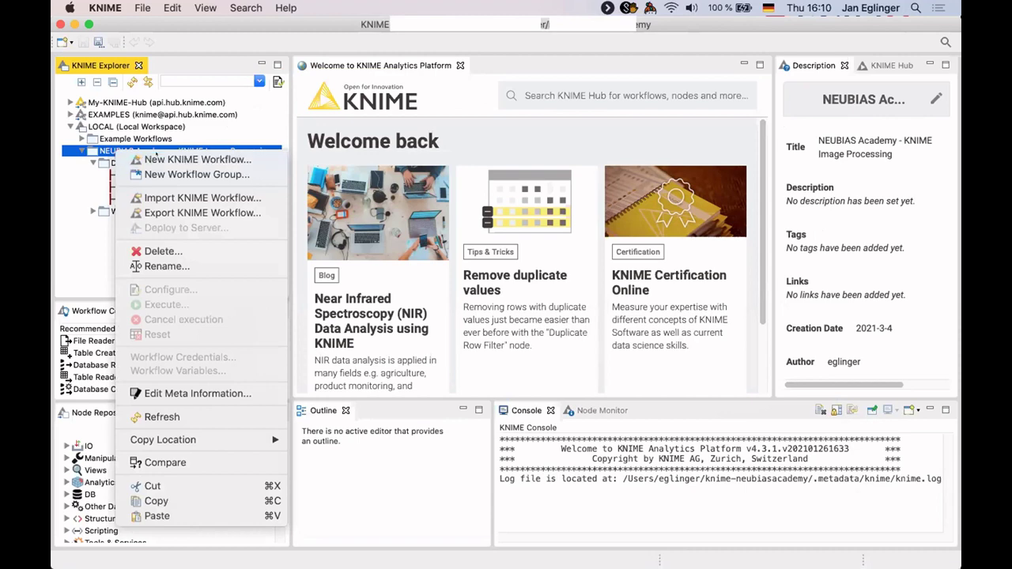
Create a new KNIME workflow named NEUBIAS Image Segmentation in the NEUBIAS Academy - KNIME Image Processing group of the local workspace.
text(NEUBIAS)
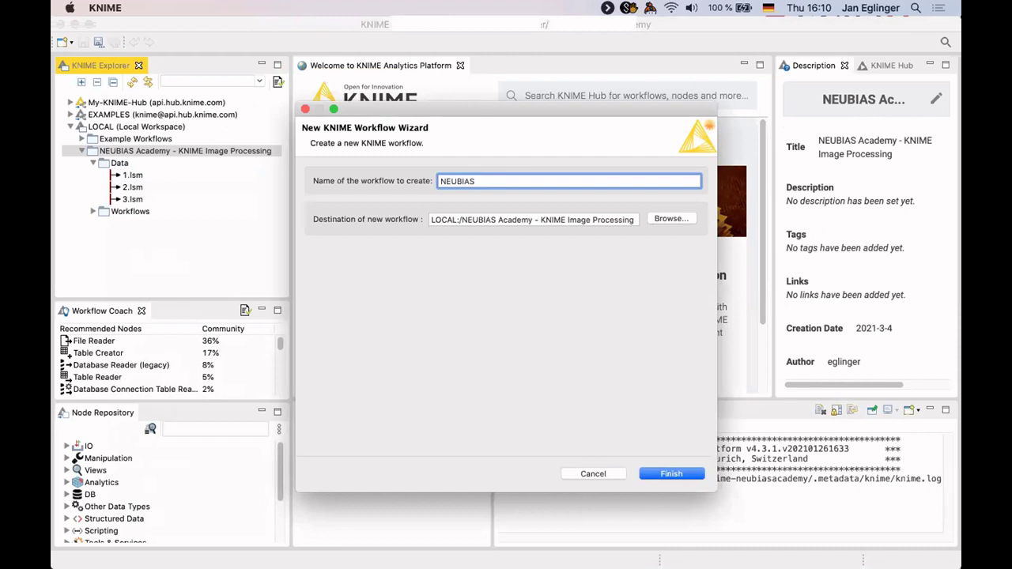
text( Image Segmentation)
key(Return)
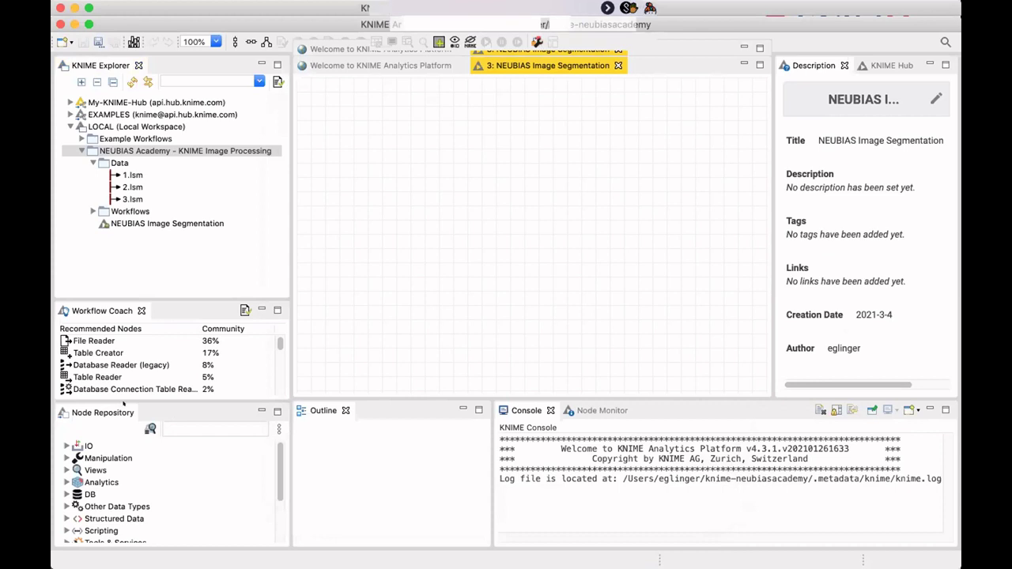
Enlarge the Node Repository and search it for "image re".
drag(162, 401, 166, 367)
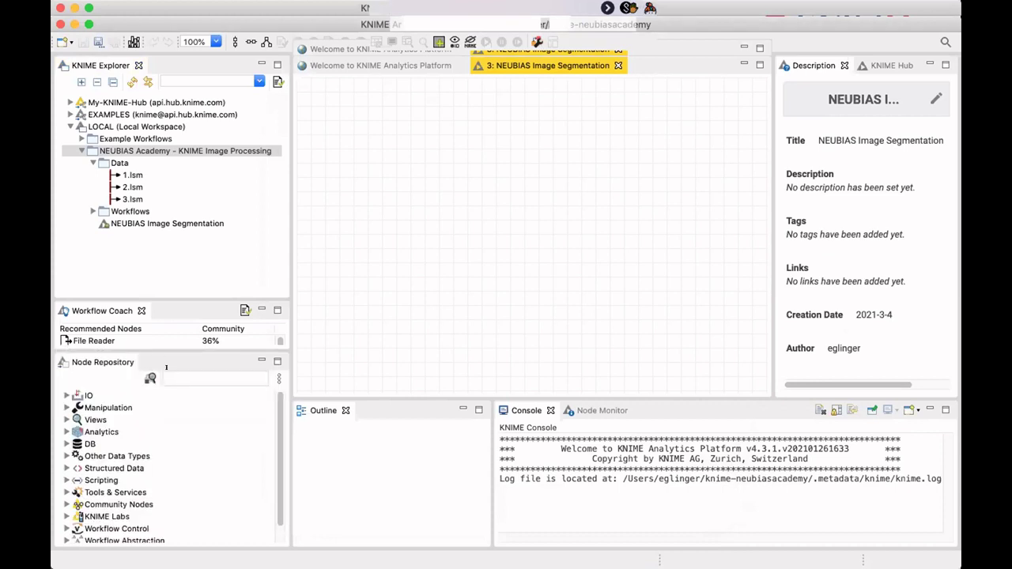
click(166, 369)
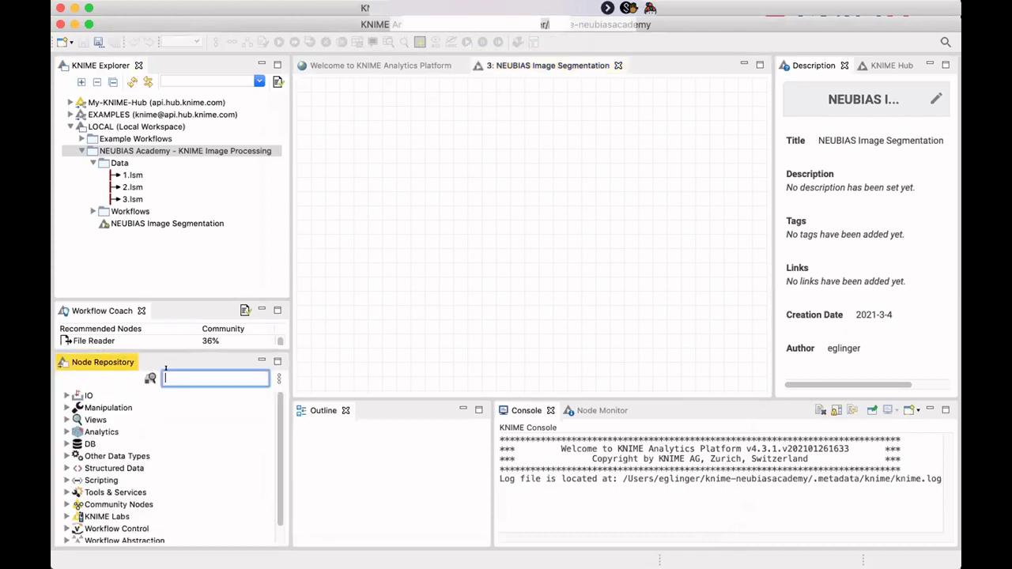
text(image r)
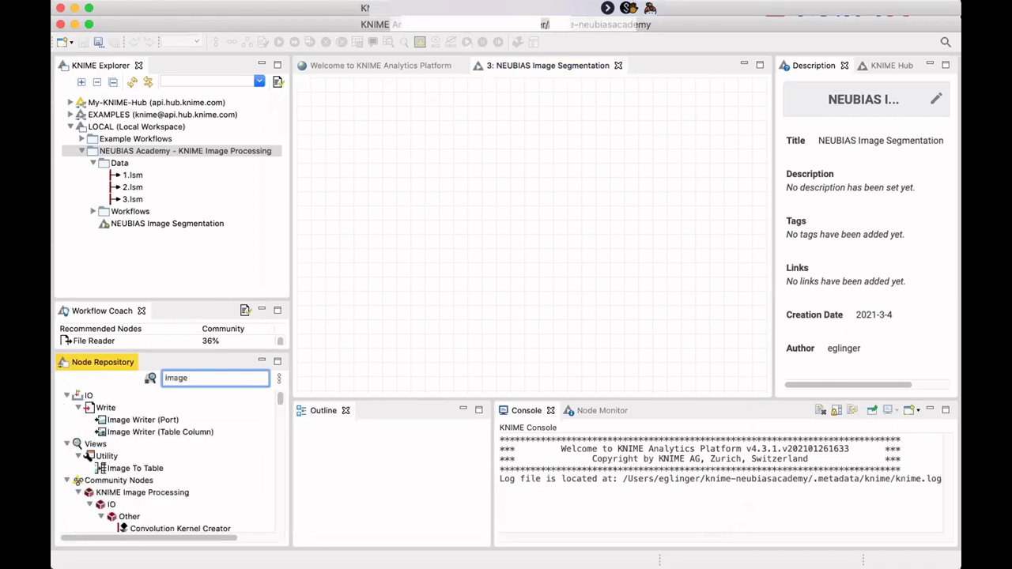
text(e)
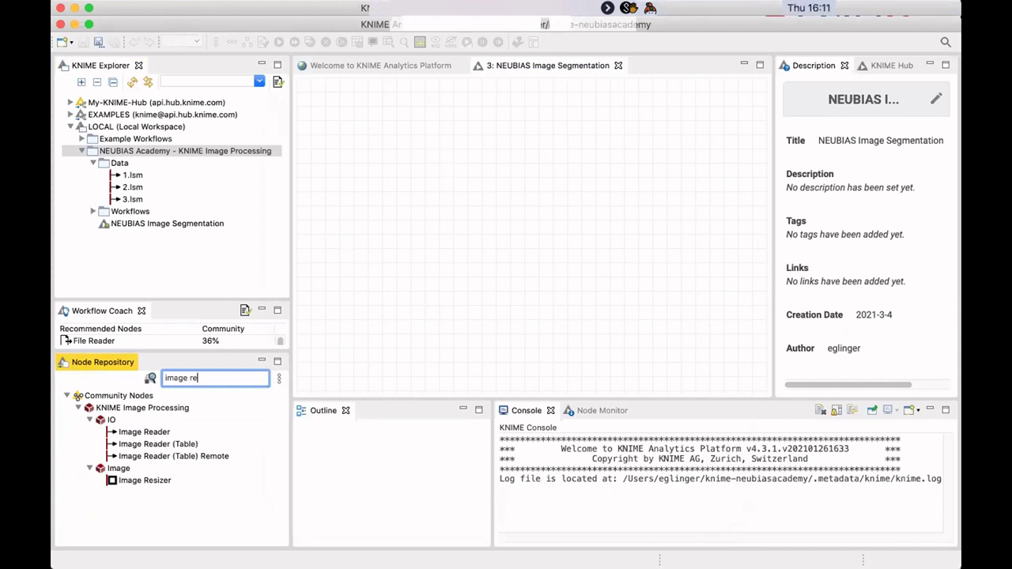
Add an Image Reader node to the workflow from the file 1.lsm in the Finder's Data folder.
drag(1010, 20, 714, 172)
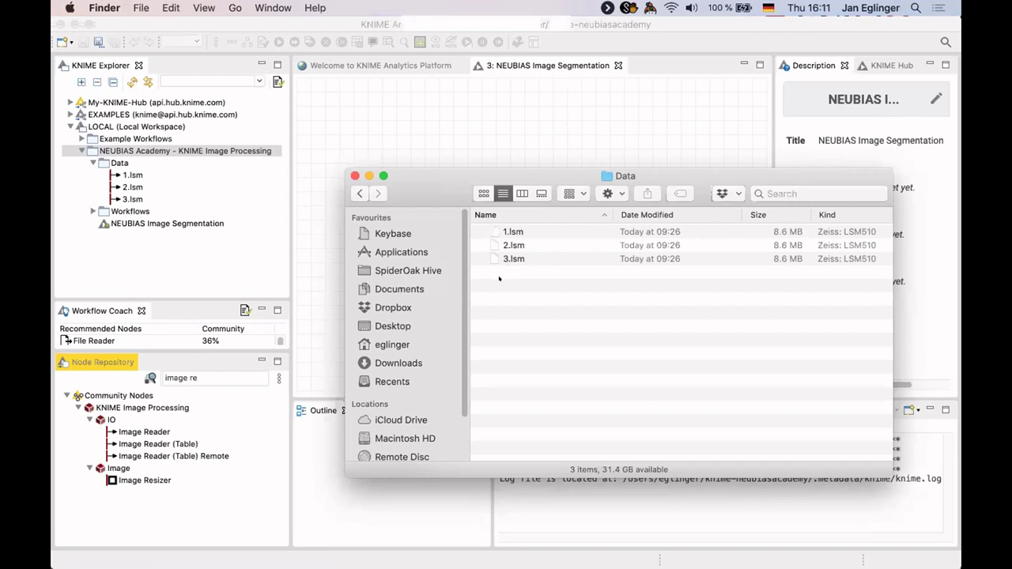
drag(474, 173, 522, 187)
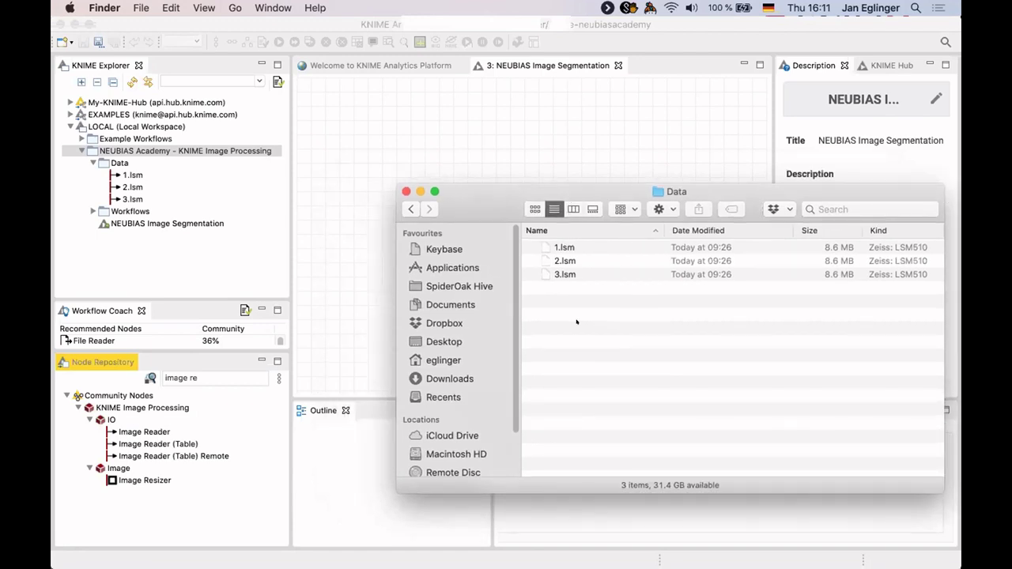
click(560, 246)
drag(555, 245, 453, 133)
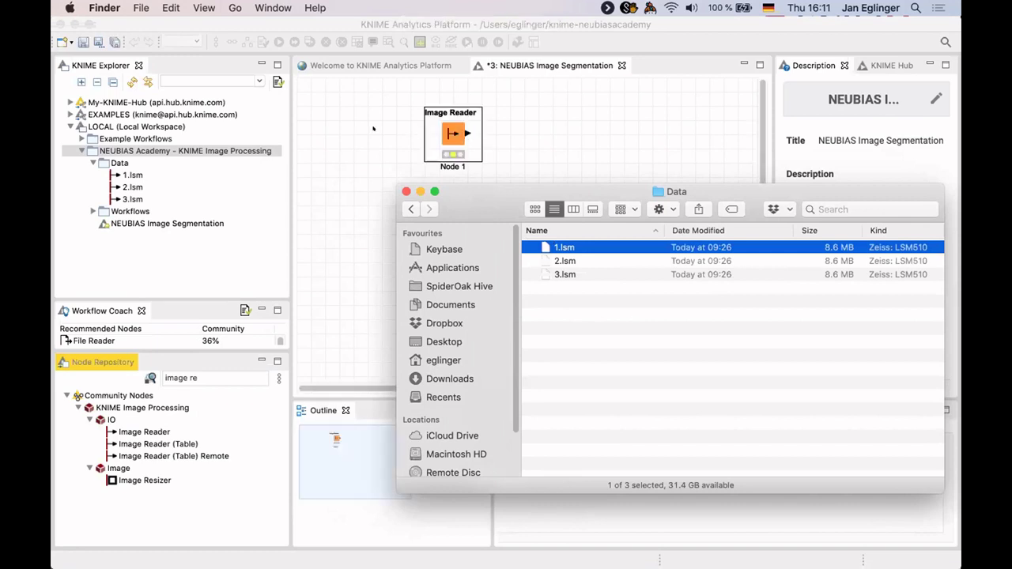
click(395, 153)
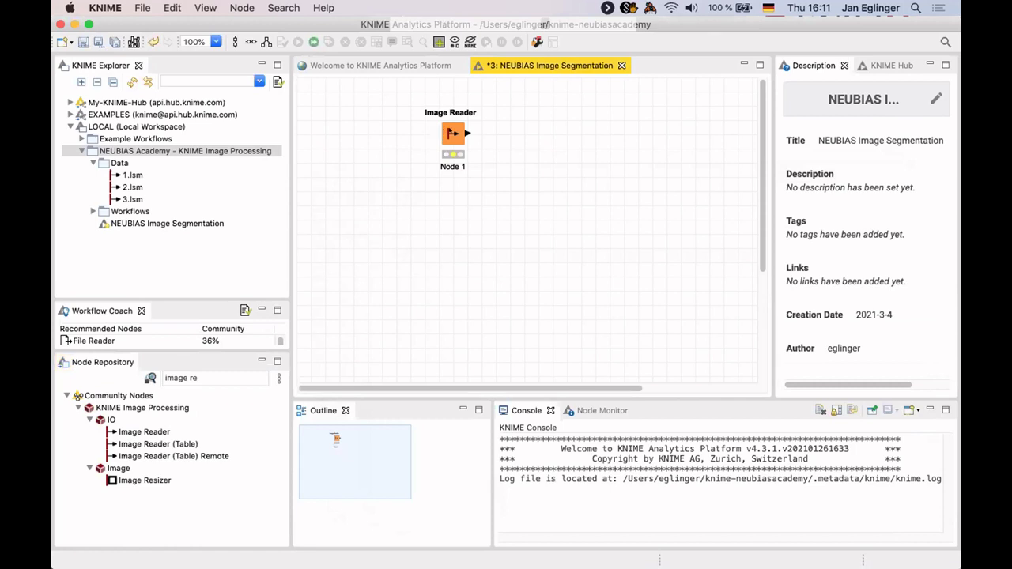
Check the file selection in the Image Reader's configuration without changing it and execute the node.
double_click(451, 131)
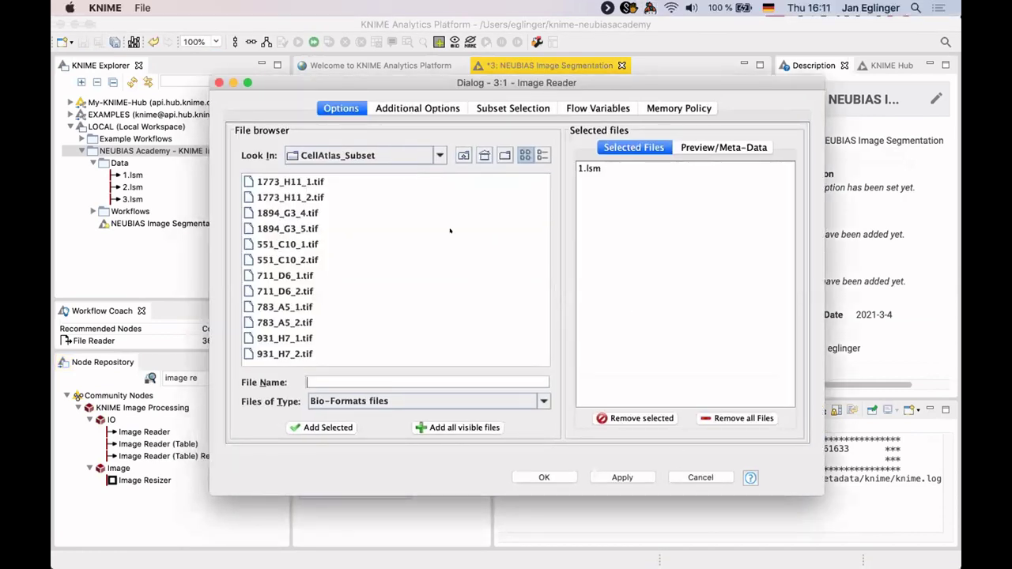
click(681, 476)
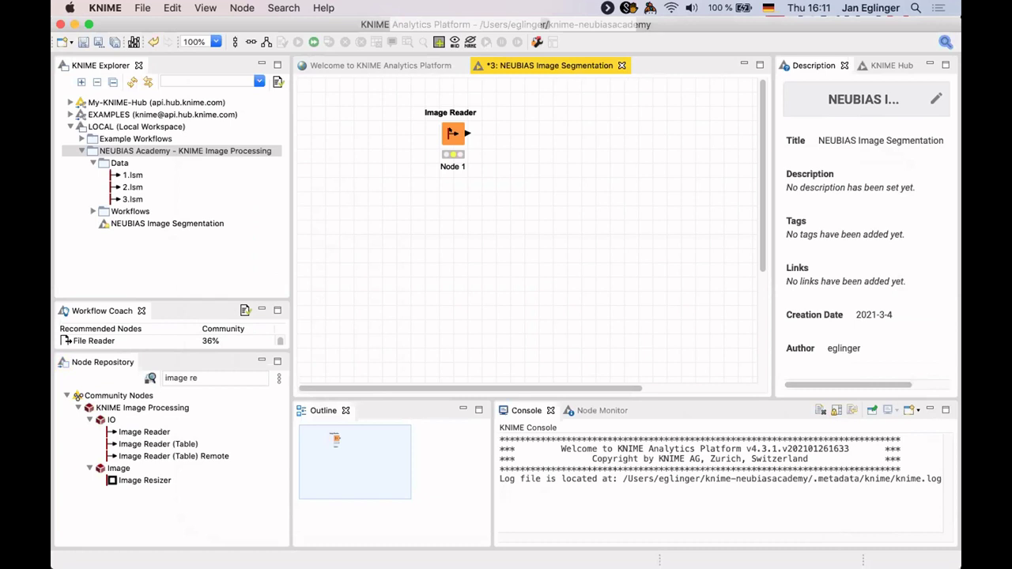
right_click(455, 134)
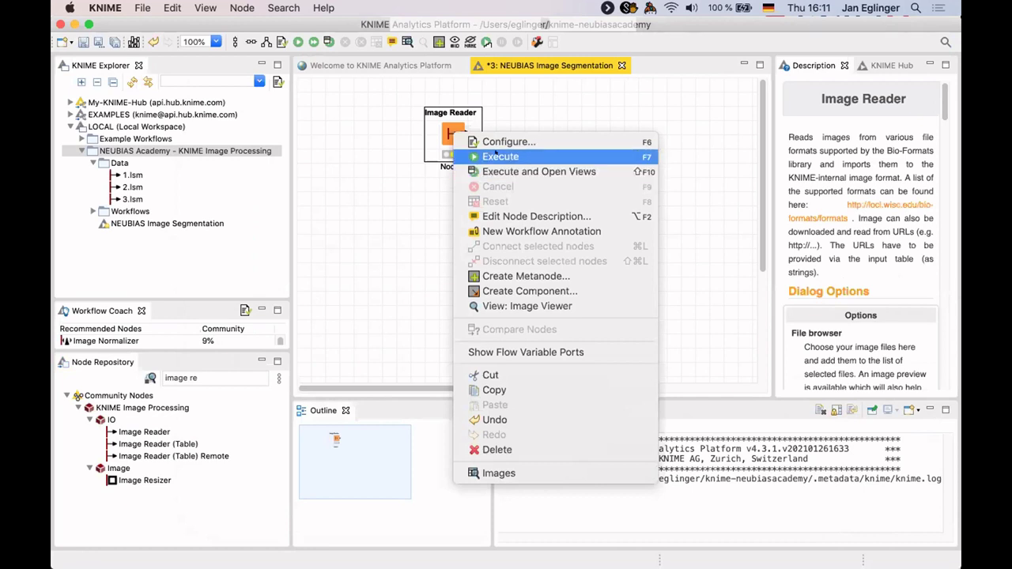
click(495, 155)
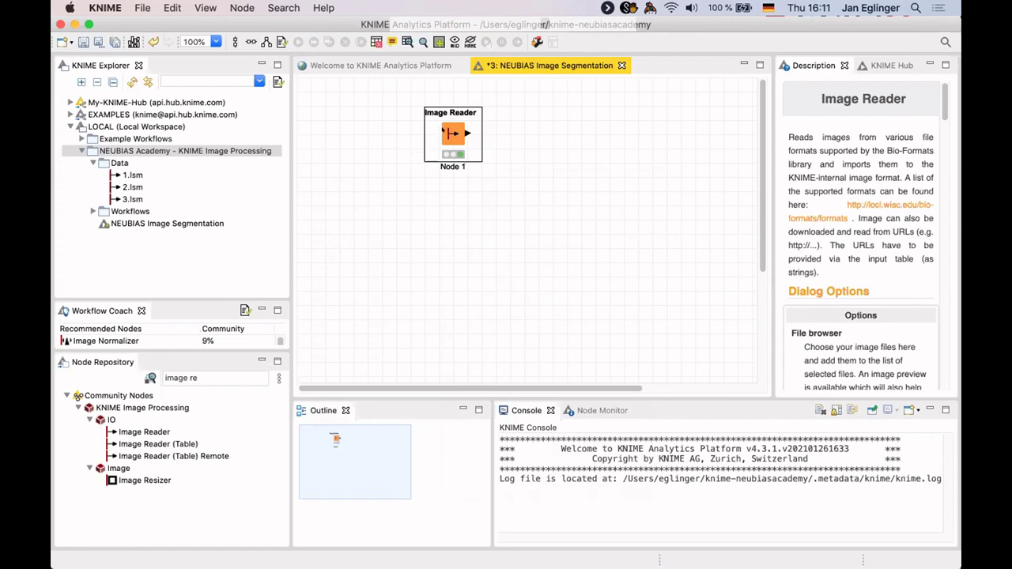
Open the Image Reader's Image Viewer and compare channels 1 and 2 of 1.lsm.
right_click(452, 132)
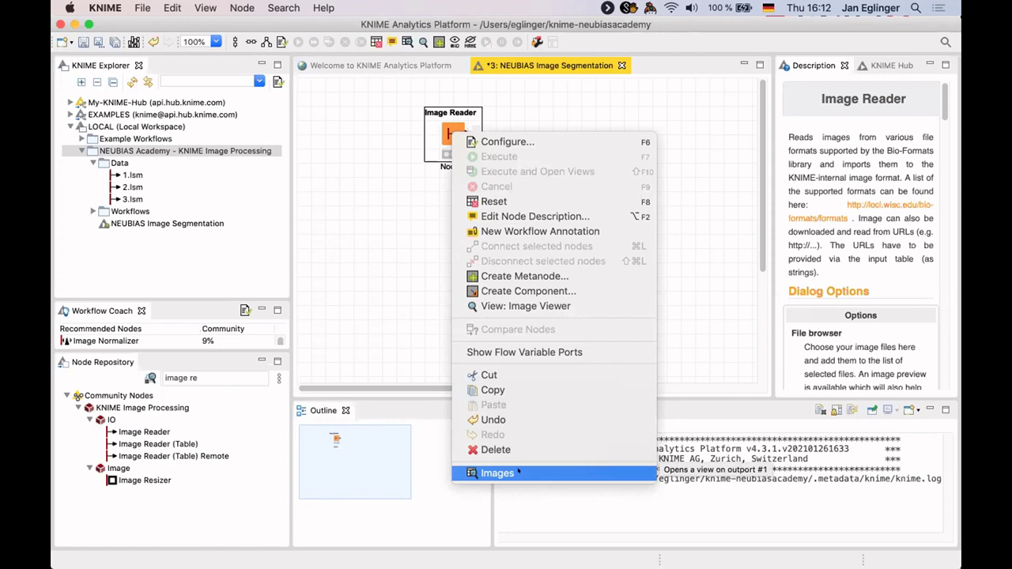
click(542, 305)
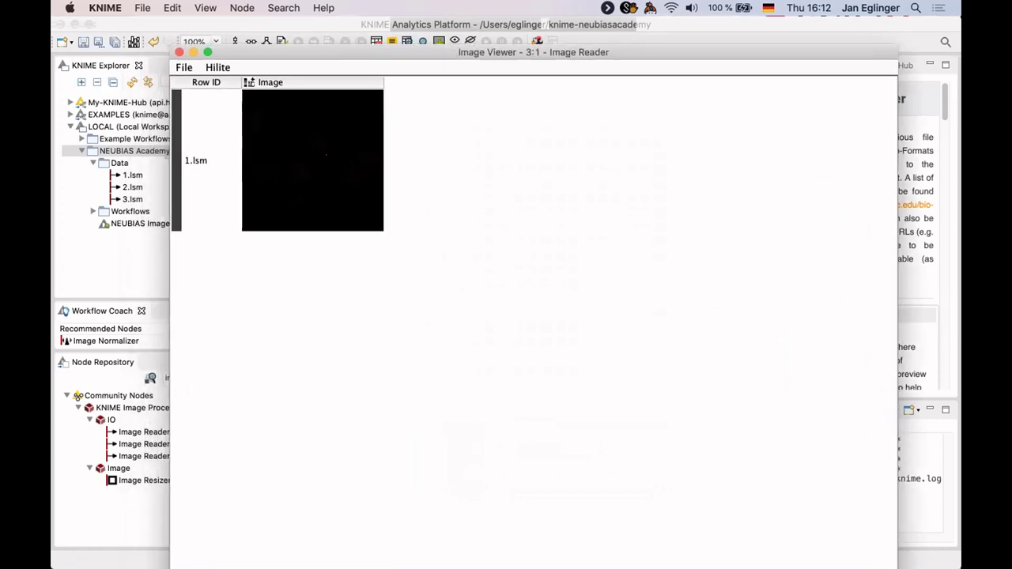
click(312, 161)
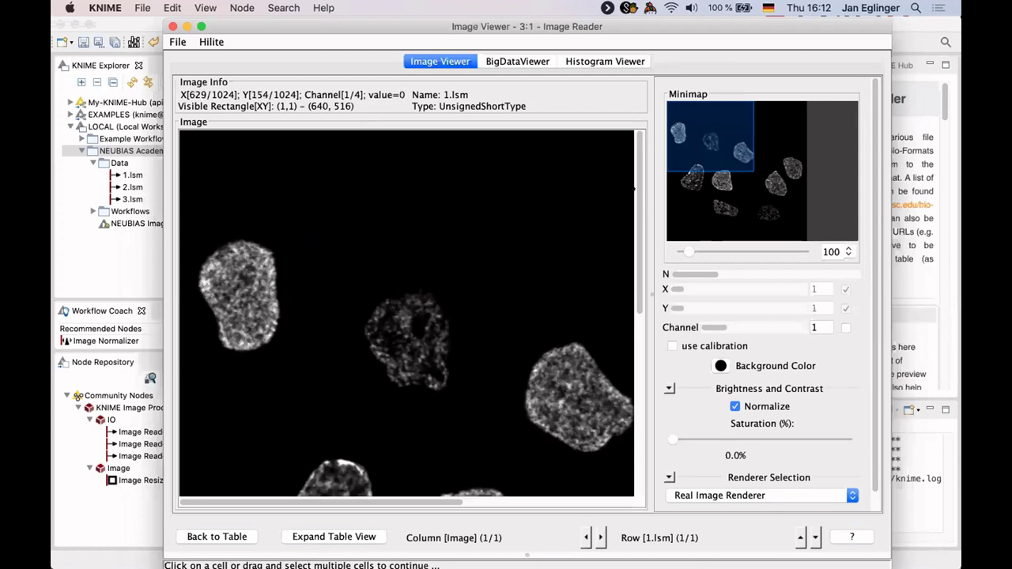
scroll(632, 224, down, 3)
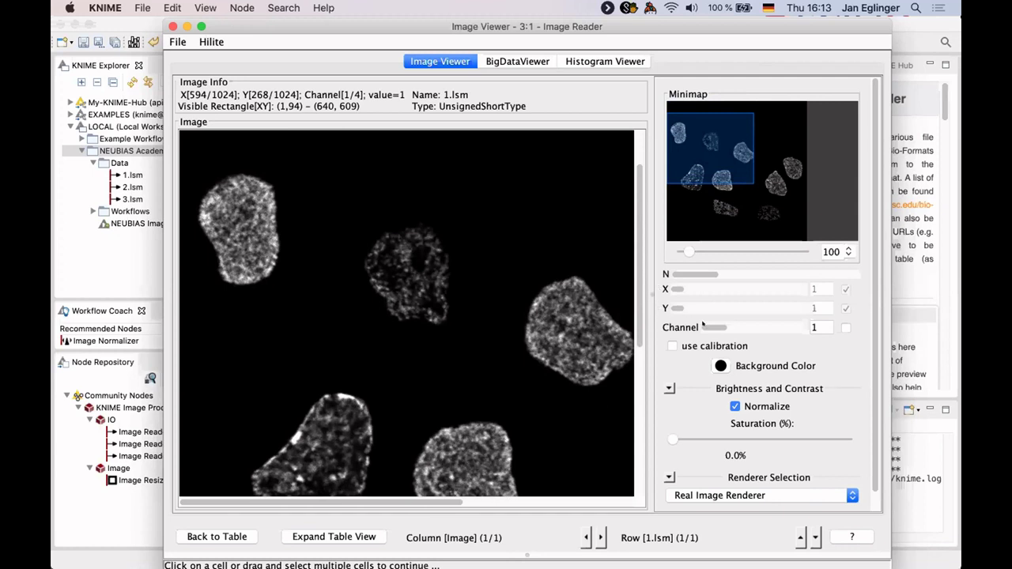
drag(733, 322, 783, 324)
click(730, 324)
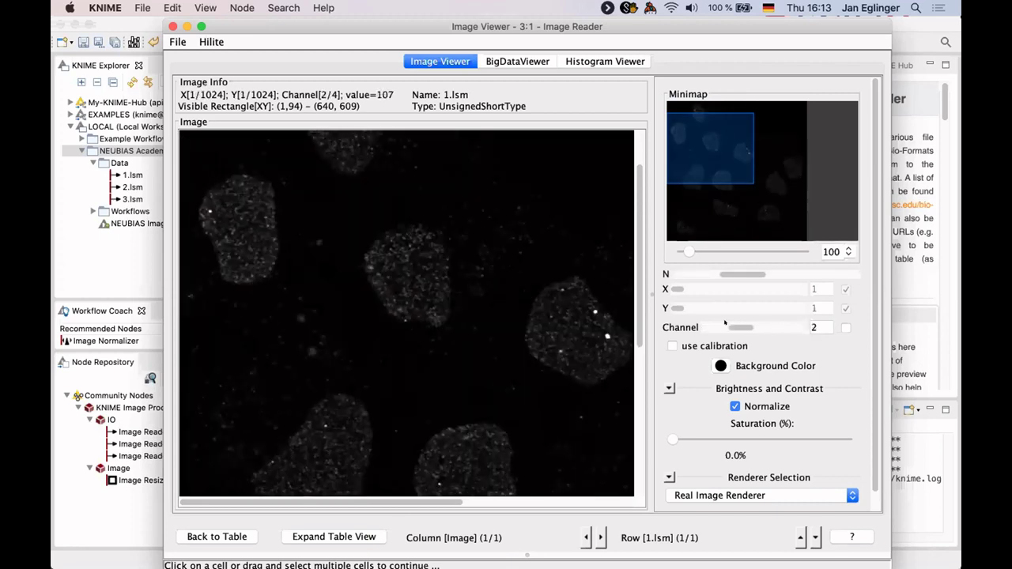
click(701, 324)
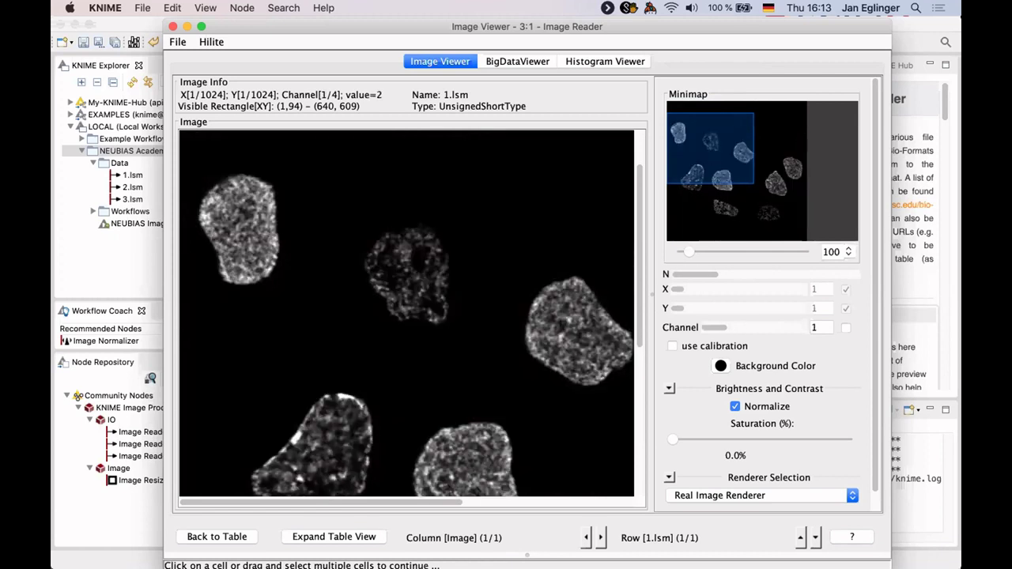
Examine the nuclei in channels 2, 3 and 4 of 1.lsm, expand the table view and close the viewer.
drag(710, 149, 746, 180)
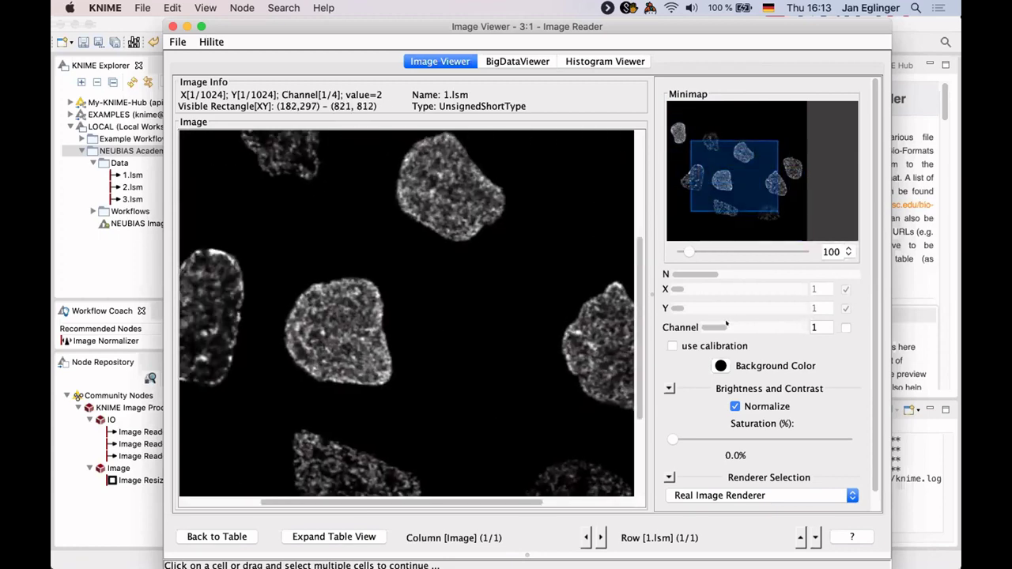
click(726, 324)
drag(726, 324, 745, 324)
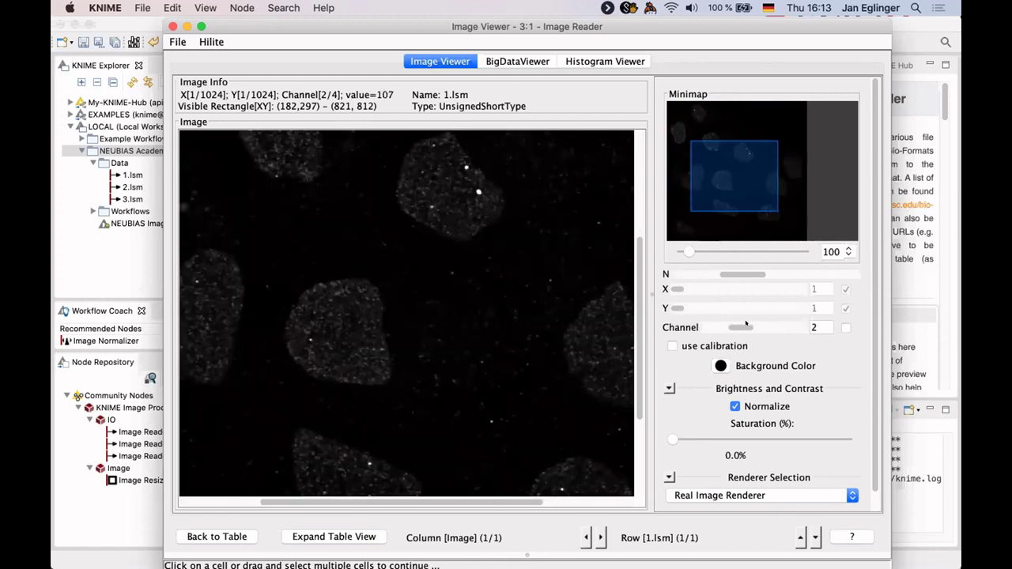
click(780, 322)
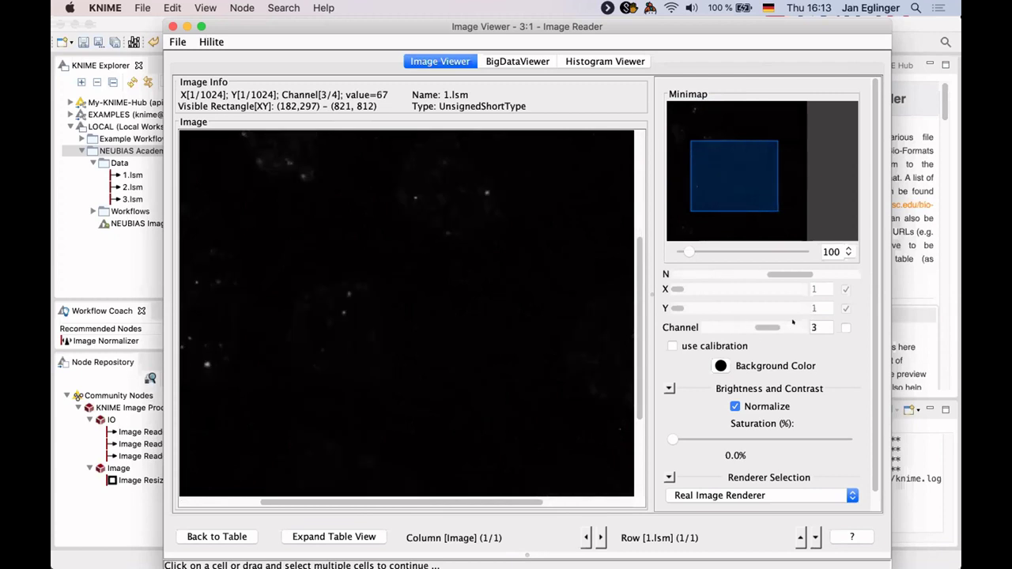
click(795, 324)
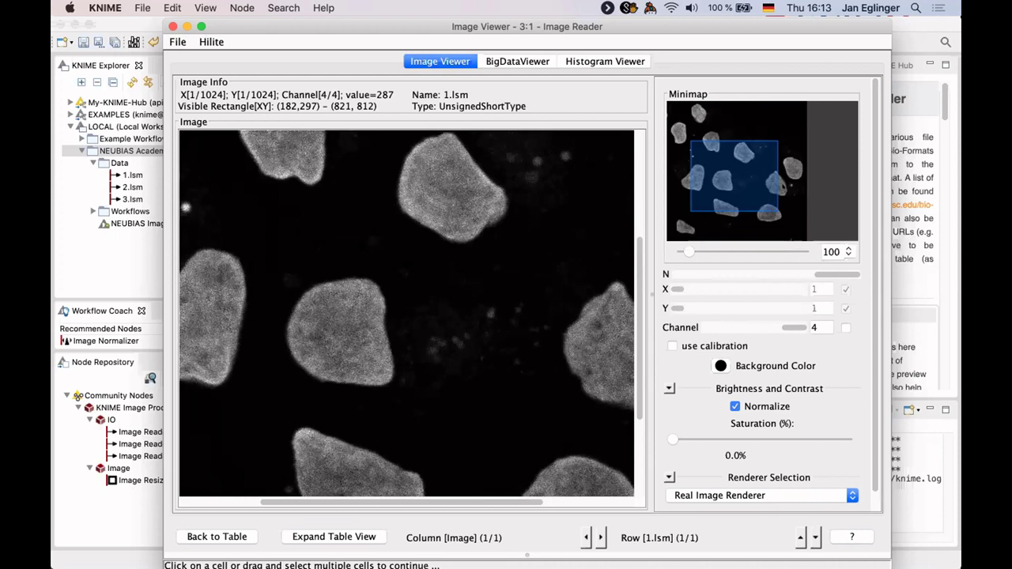
drag(735, 177, 763, 192)
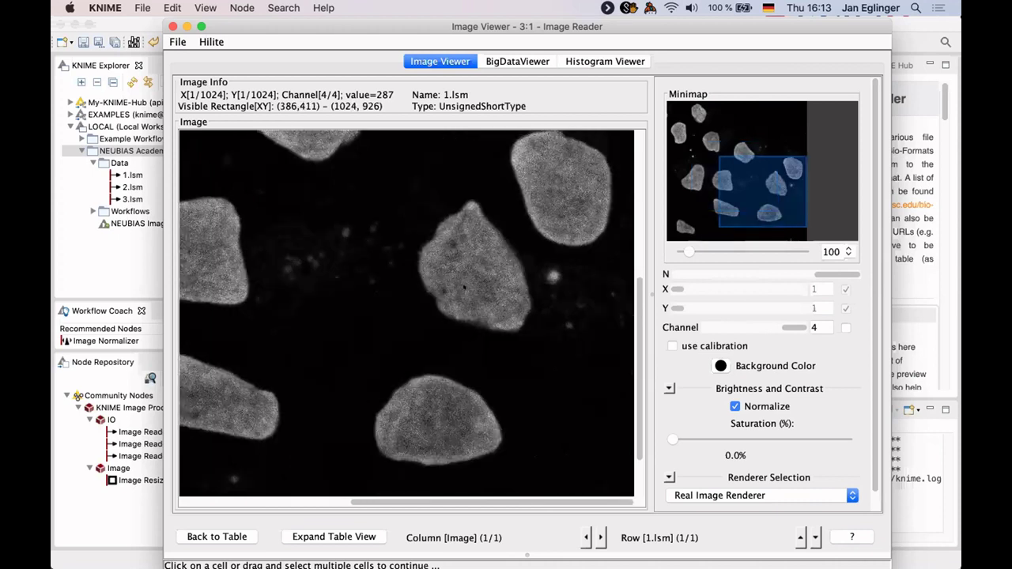
click(324, 535)
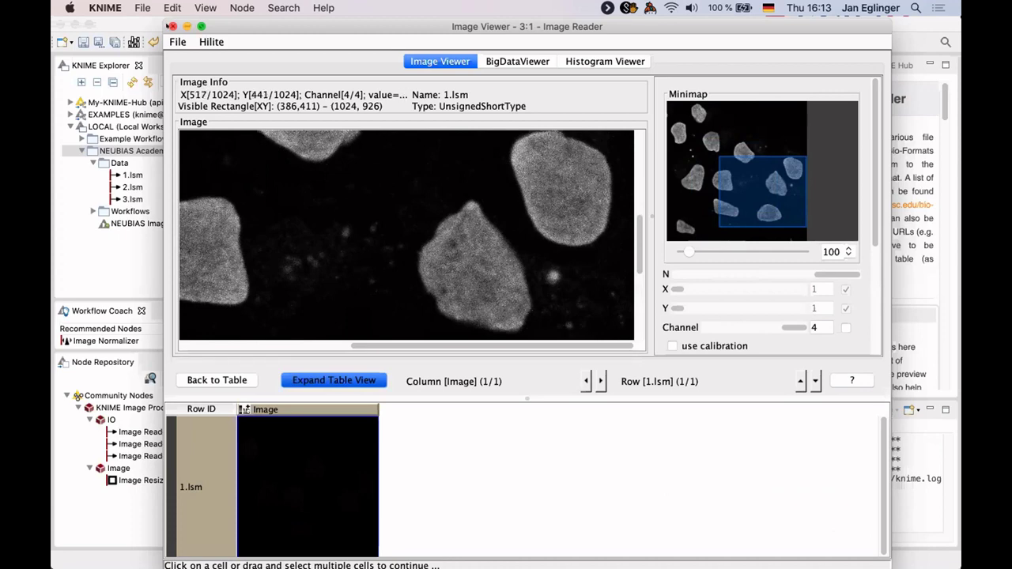
click(171, 26)
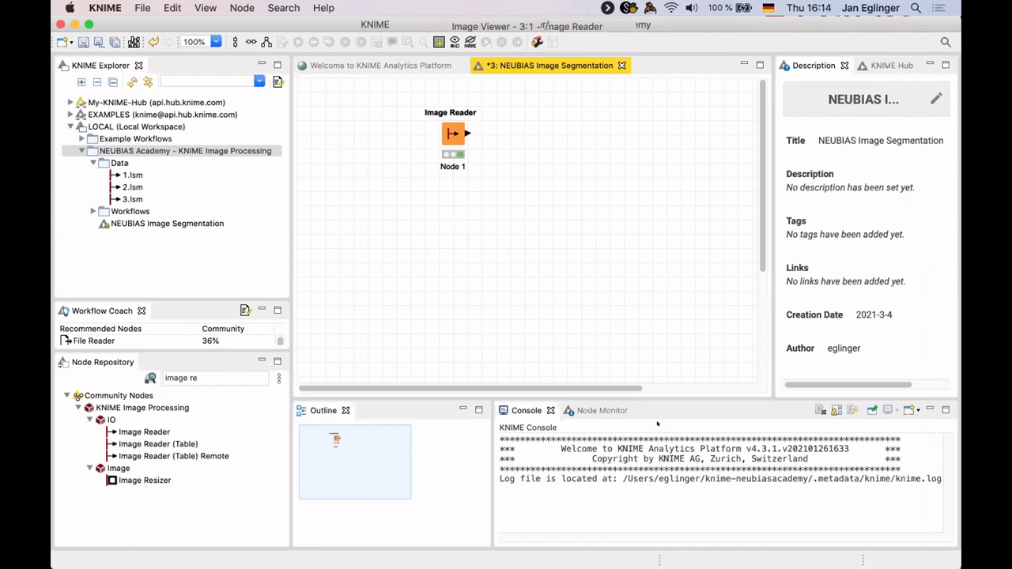
Add a second Image Reader node from 1.lsm in the KNIME Explorer's Data folder and dismiss its configuration.
click(124, 175)
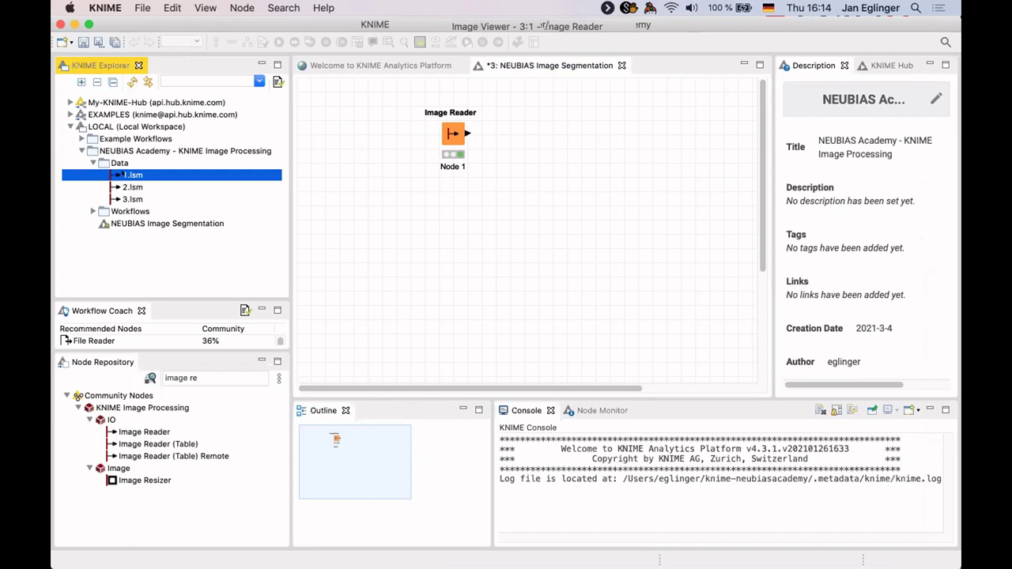
mouse_move(427, 229)
mouse_down()
mouse_move(402, 226)
mouse_move(427, 229)
mouse_up()
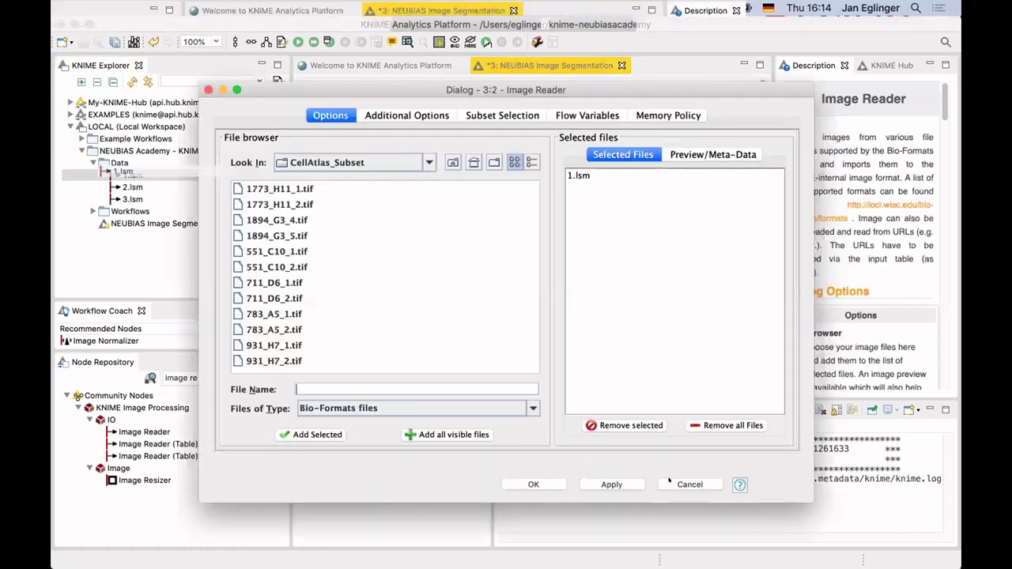
key(Return)
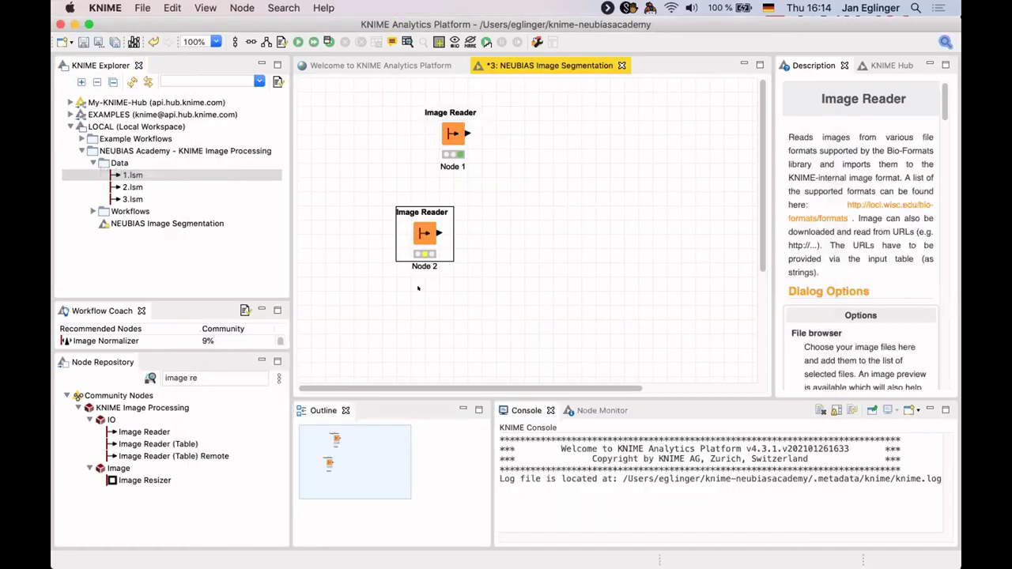
Delete both Image Reader nodes from the workflow.
right_click(424, 217)
click(453, 528)
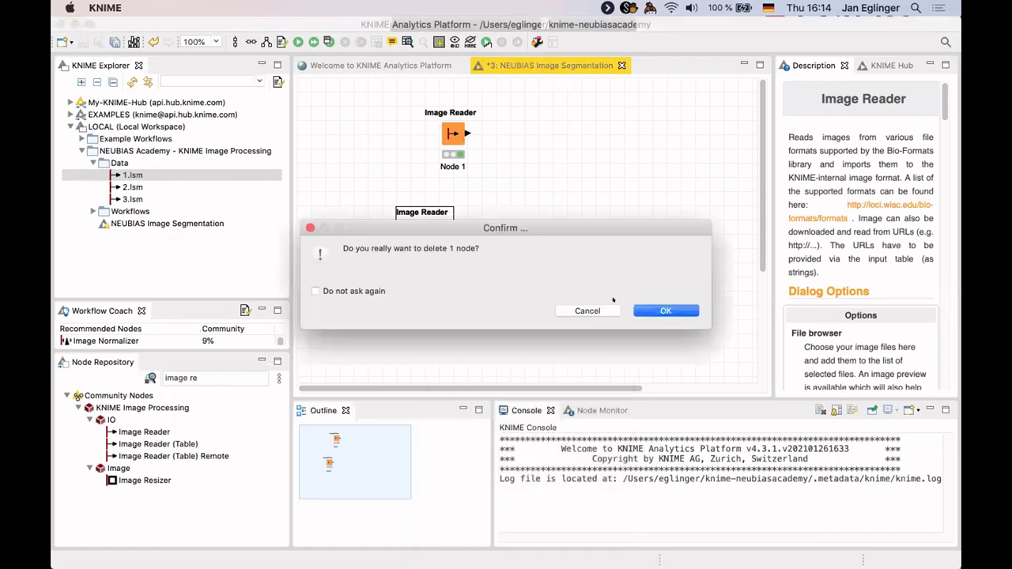
key(Return)
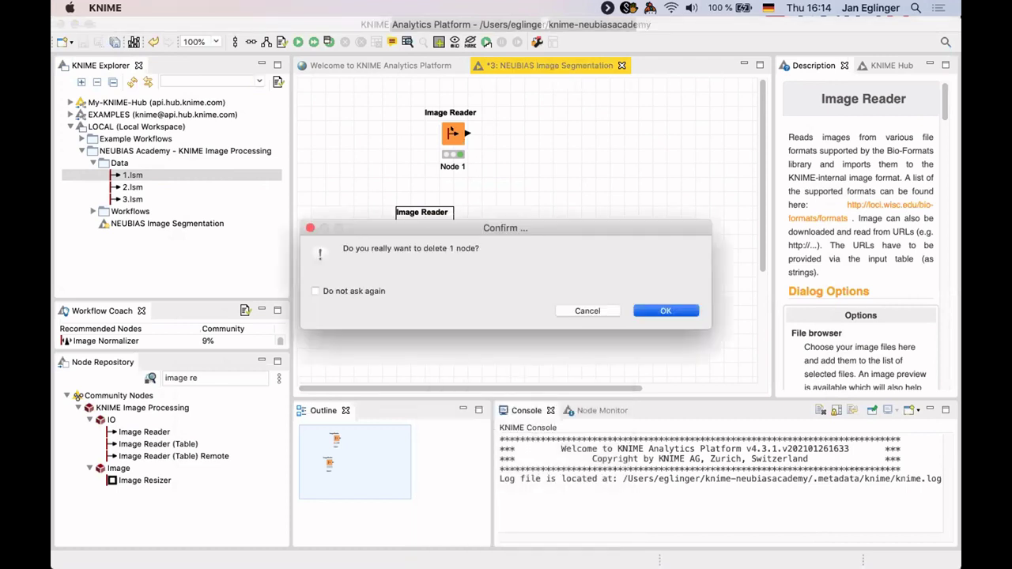
right_click(458, 132)
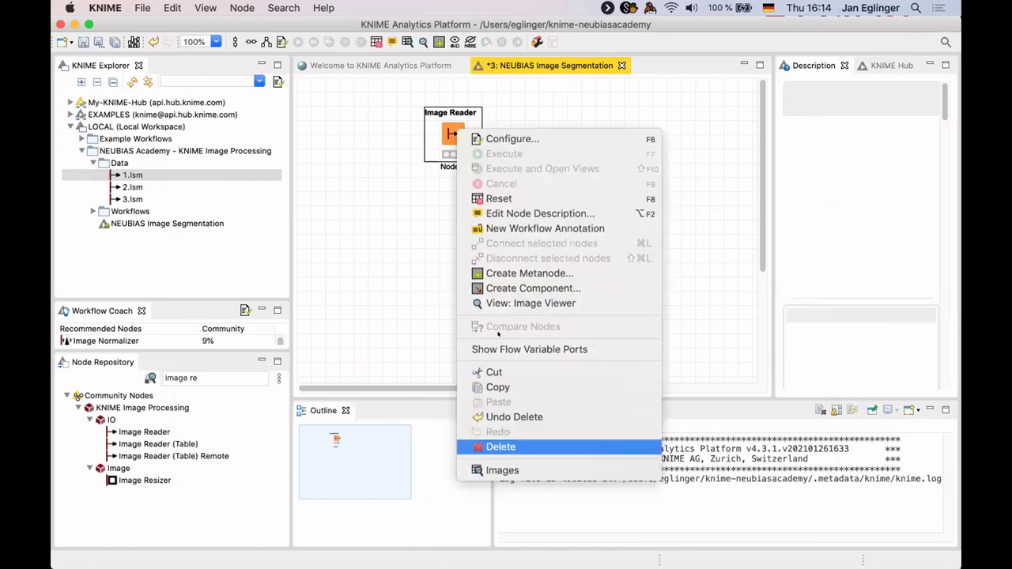
key(Return)
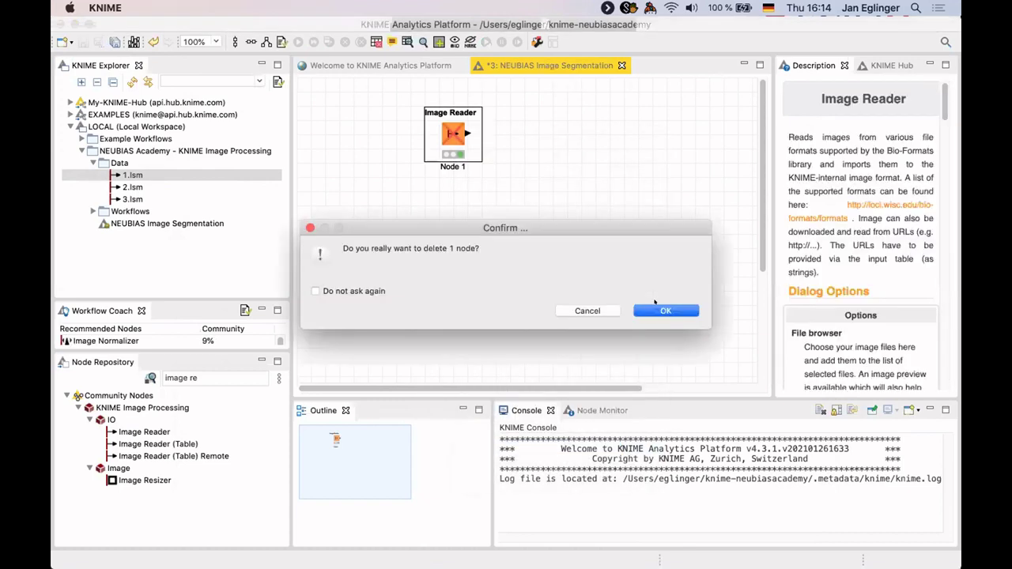
key(Return)
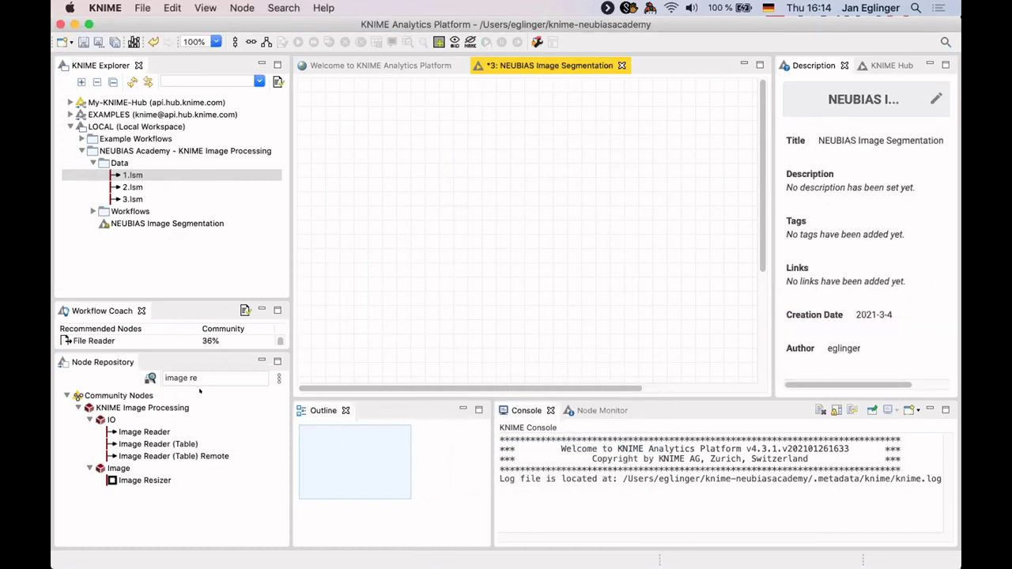
Add an Image Reader (Table) node to the middle of the empty workflow.
click(139, 439)
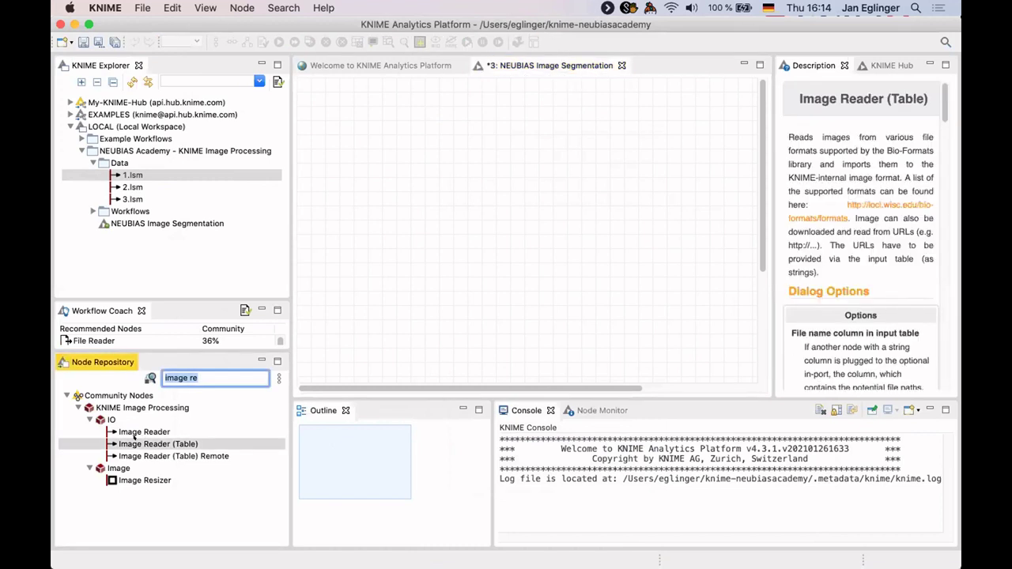
drag(158, 443, 488, 212)
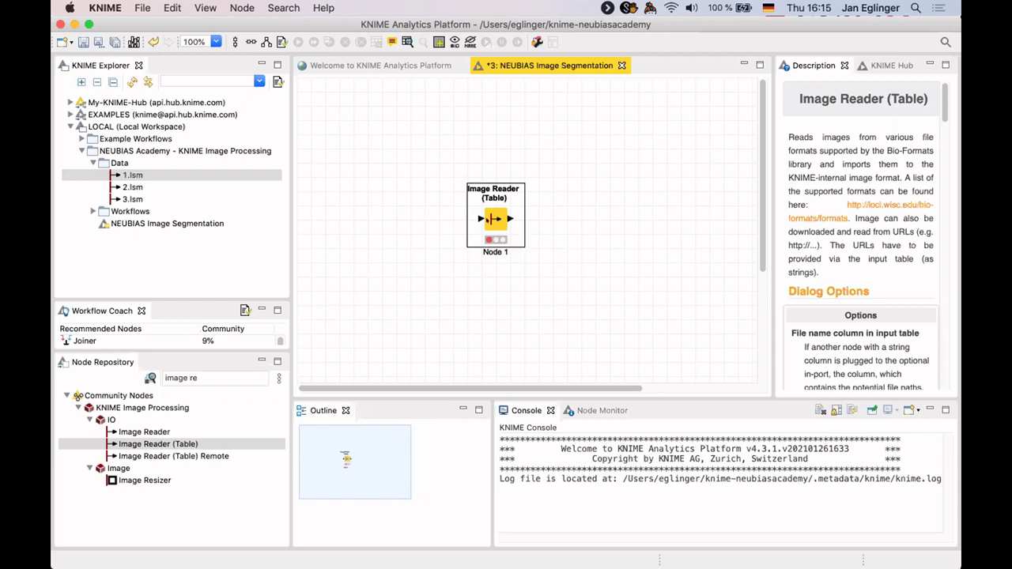
Shift the Image Reader (Table) node aside, find List Files/Folders with the search "files" and place it before the reader.
drag(498, 211, 518, 346)
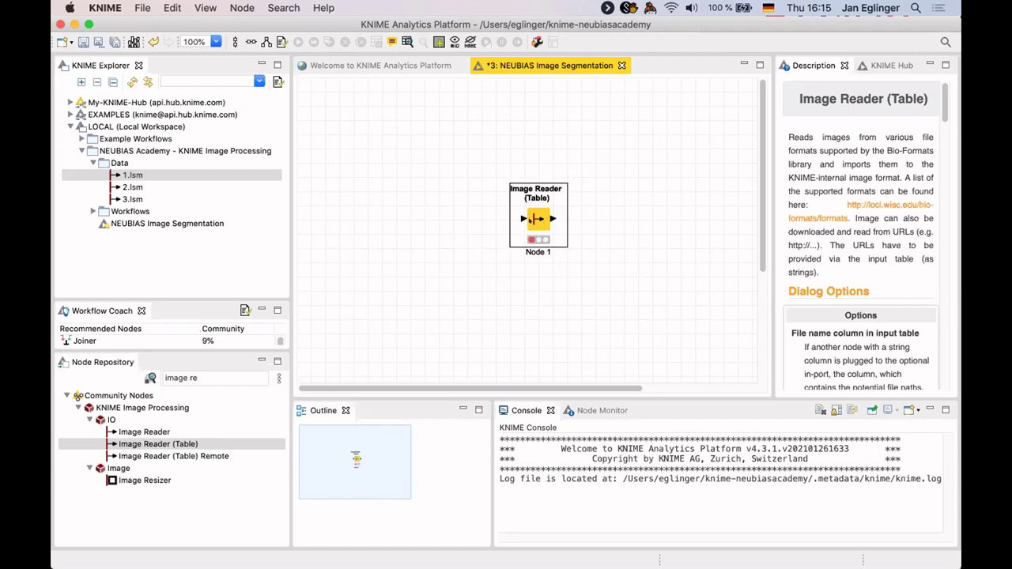
click(212, 369)
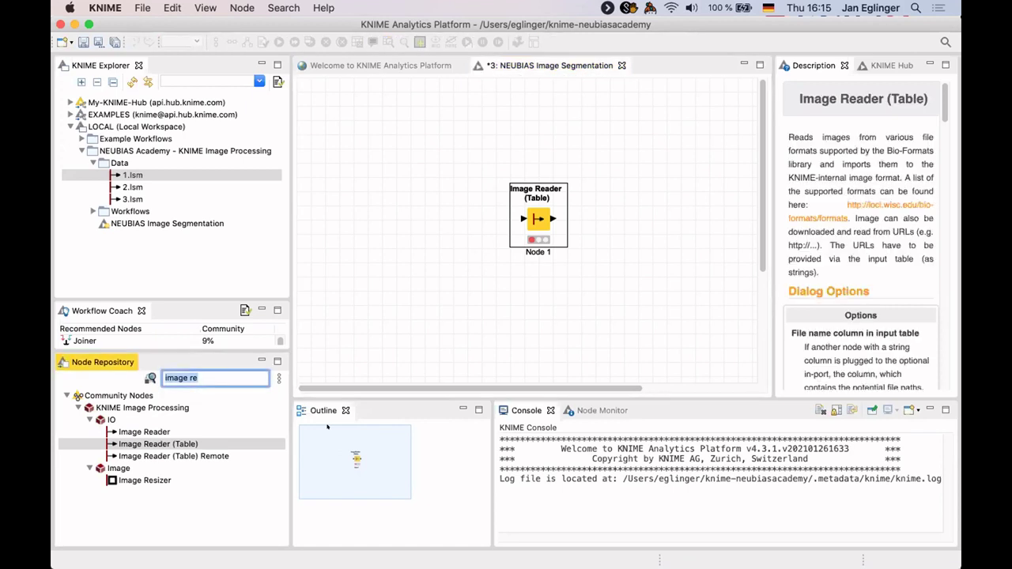
text(files)
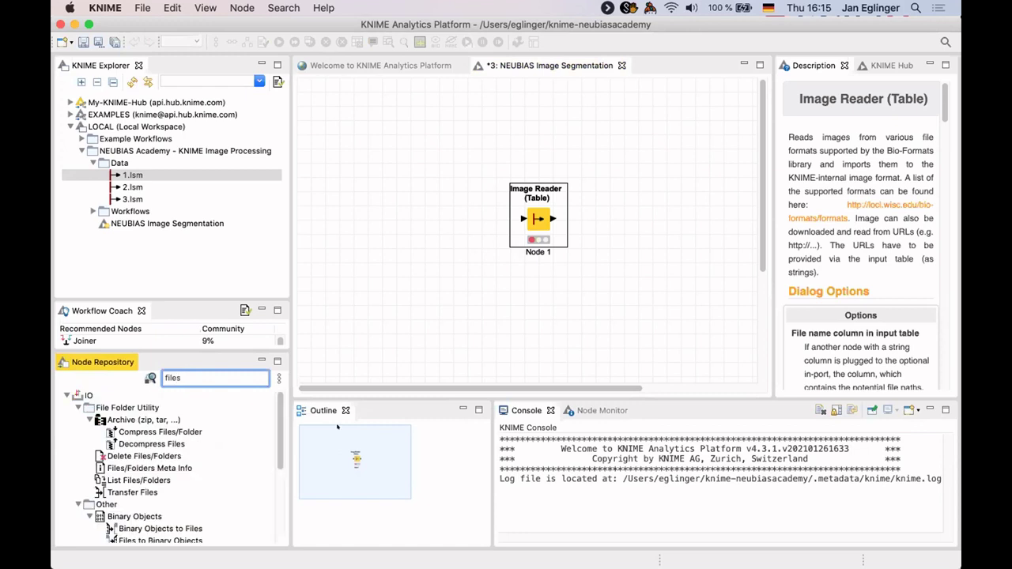
click(123, 480)
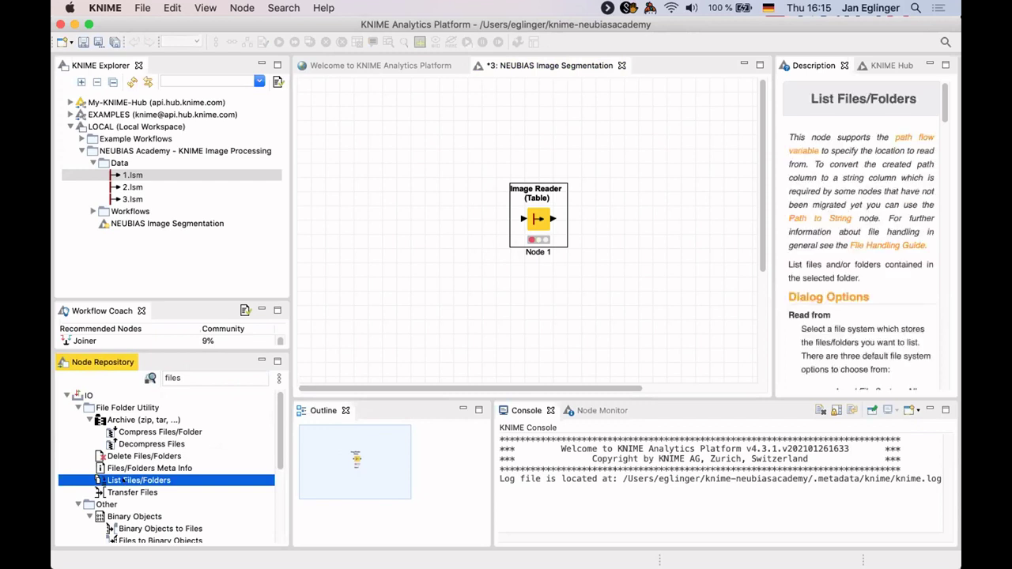
drag(123, 481, 408, 217)
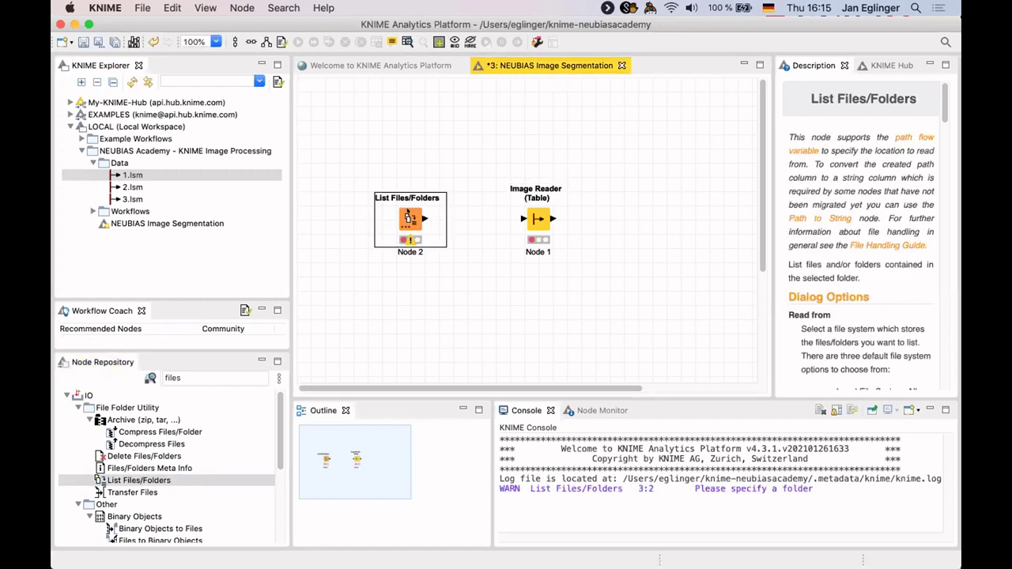
Open the List Files/Folders configuration and set it to read from a location relative to the current workflow.
right_click(414, 203)
click(408, 217)
double_click(408, 219)
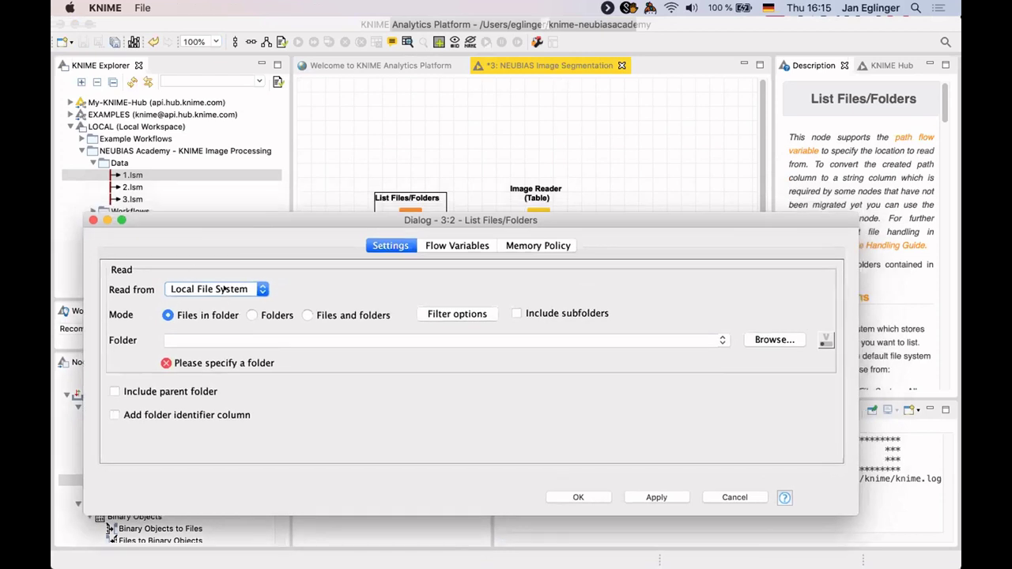
click(206, 292)
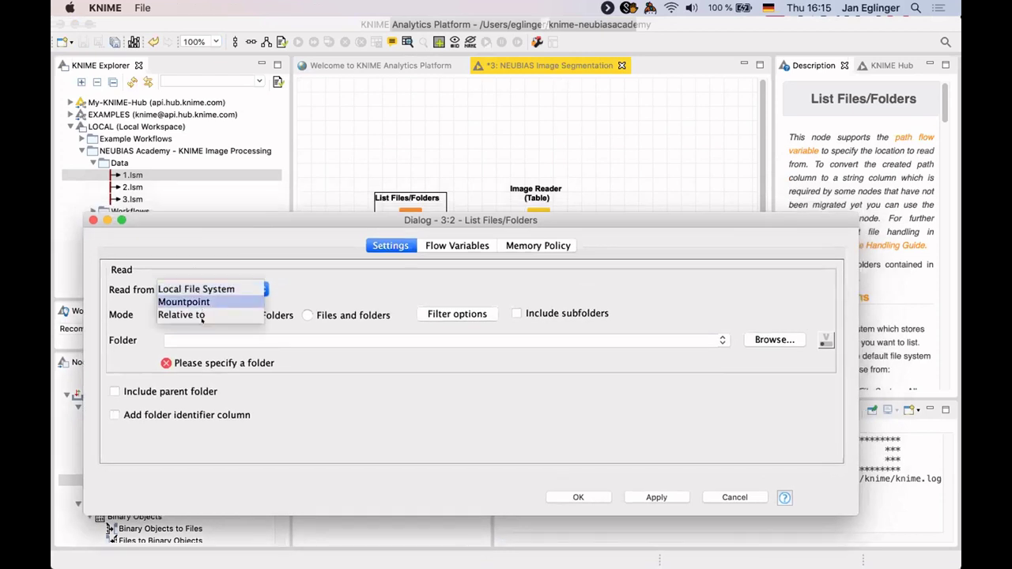
click(197, 314)
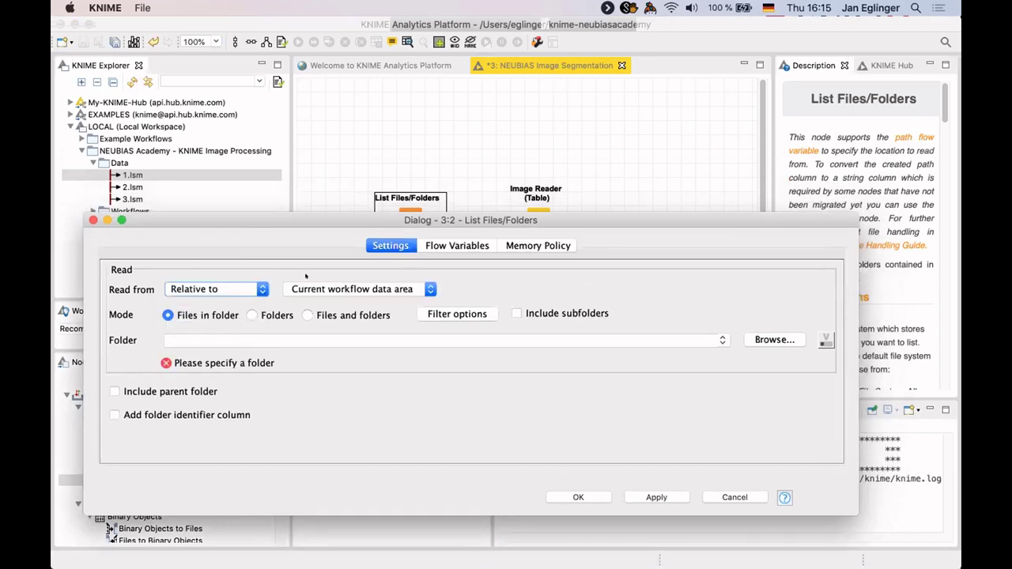
click(317, 289)
click(305, 275)
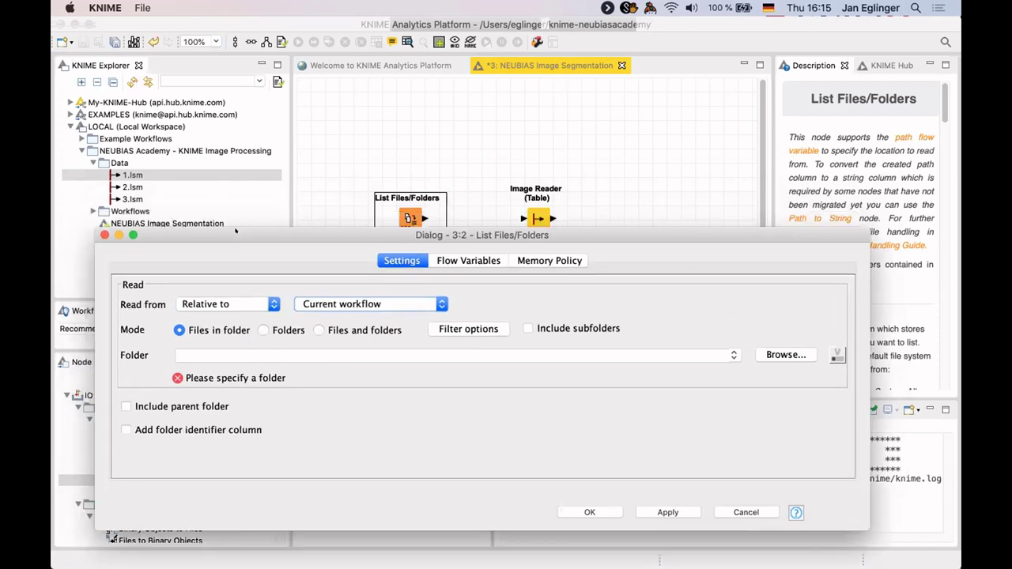
Choose the Data folder in the NEUBIAS Academy workflow group as the folder to list and accept the configuration.
click(783, 357)
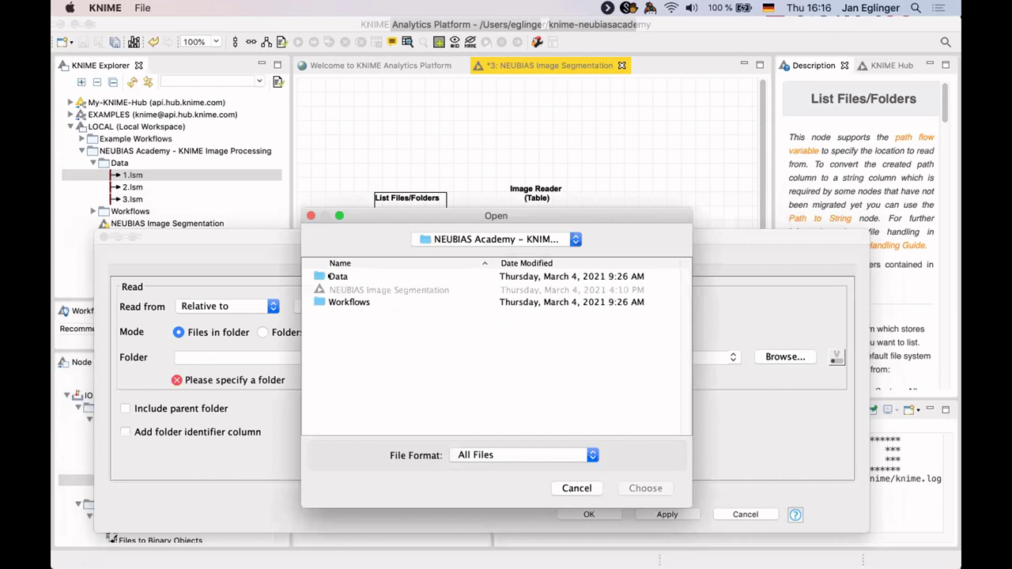
double_click(332, 275)
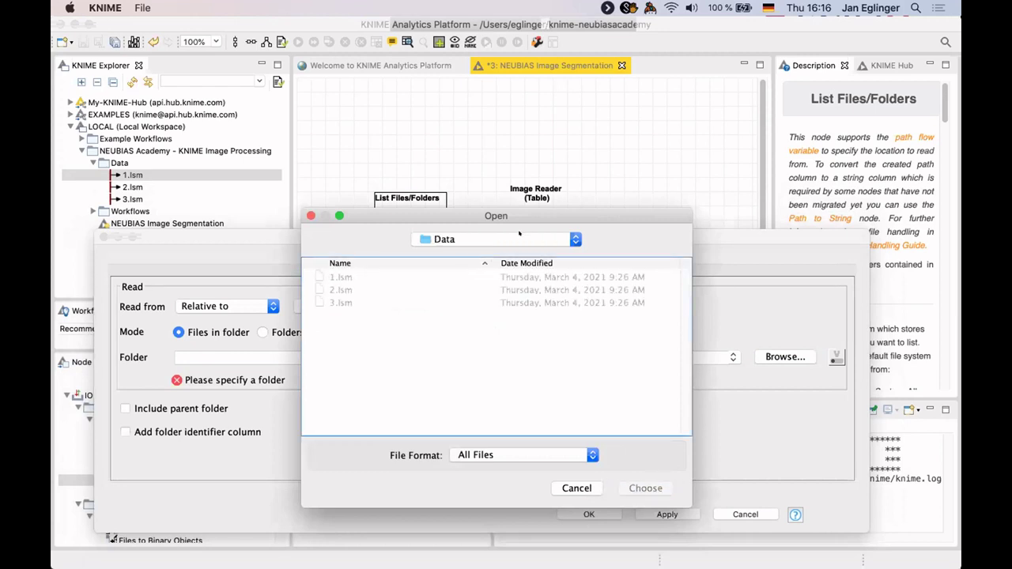
click(519, 238)
click(514, 249)
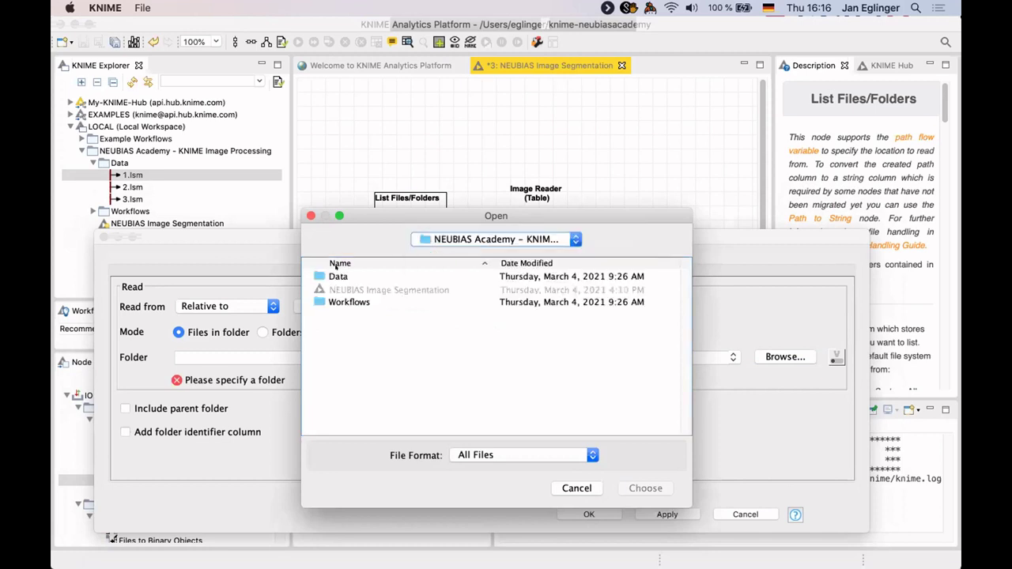
click(341, 276)
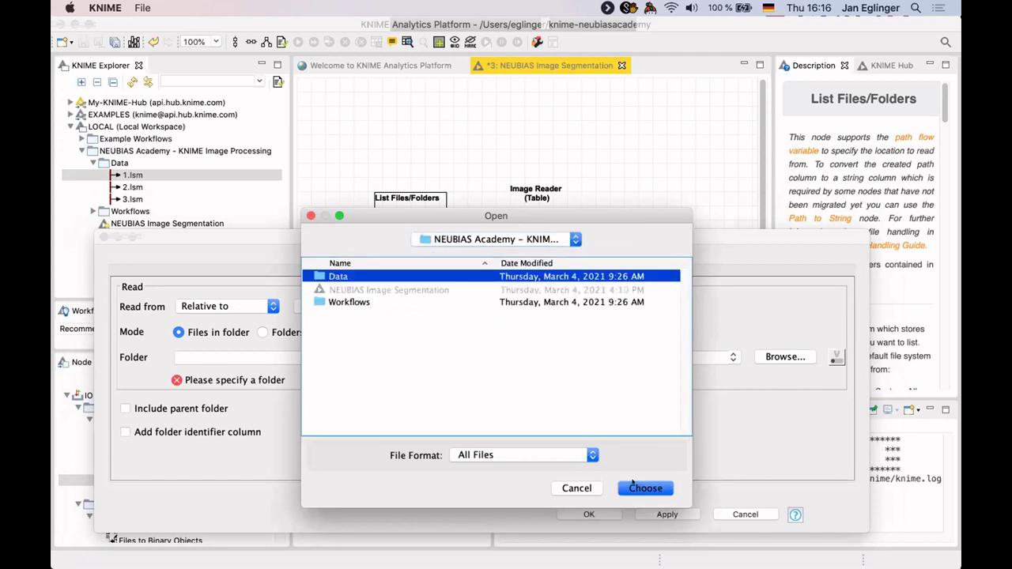
click(632, 486)
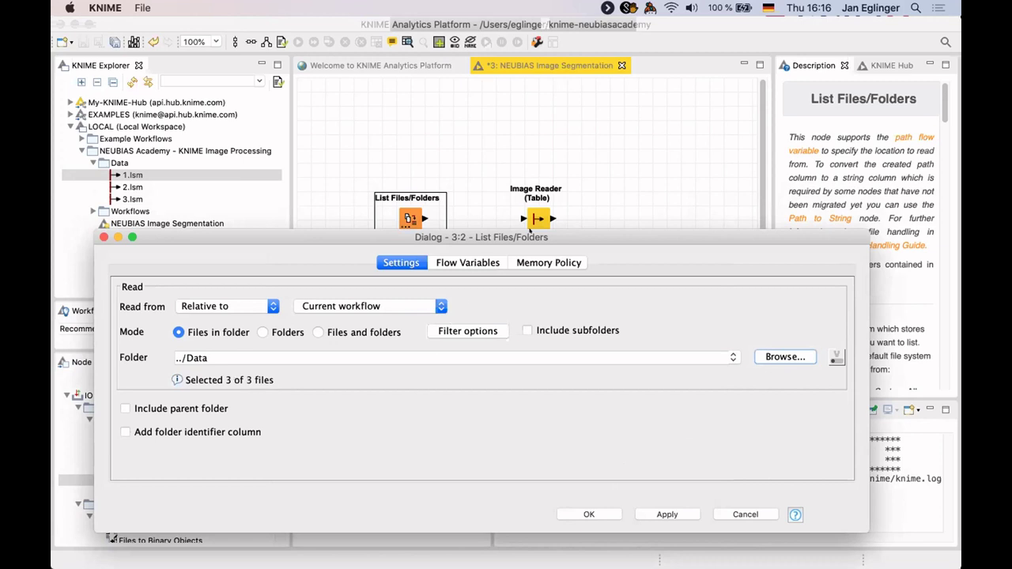
drag(530, 231, 532, 220)
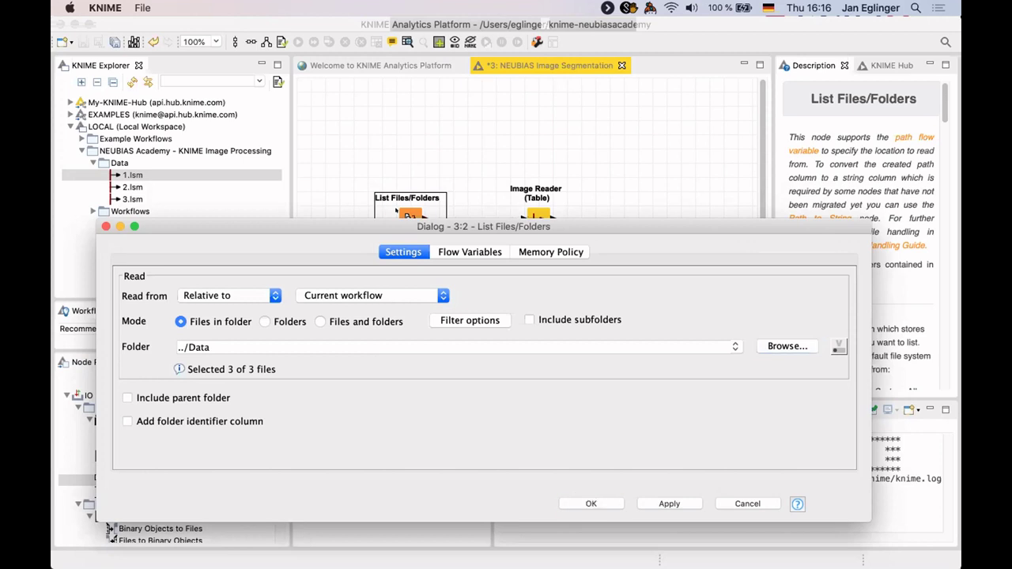
key(Return)
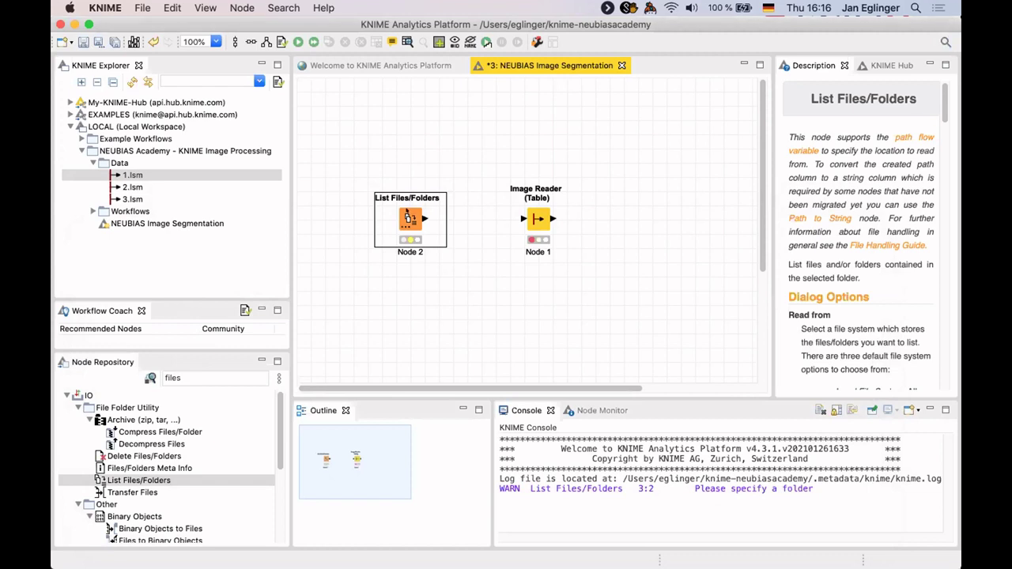
Execute the List Files/Folders node and bring up the Node Monitor.
right_click(408, 218)
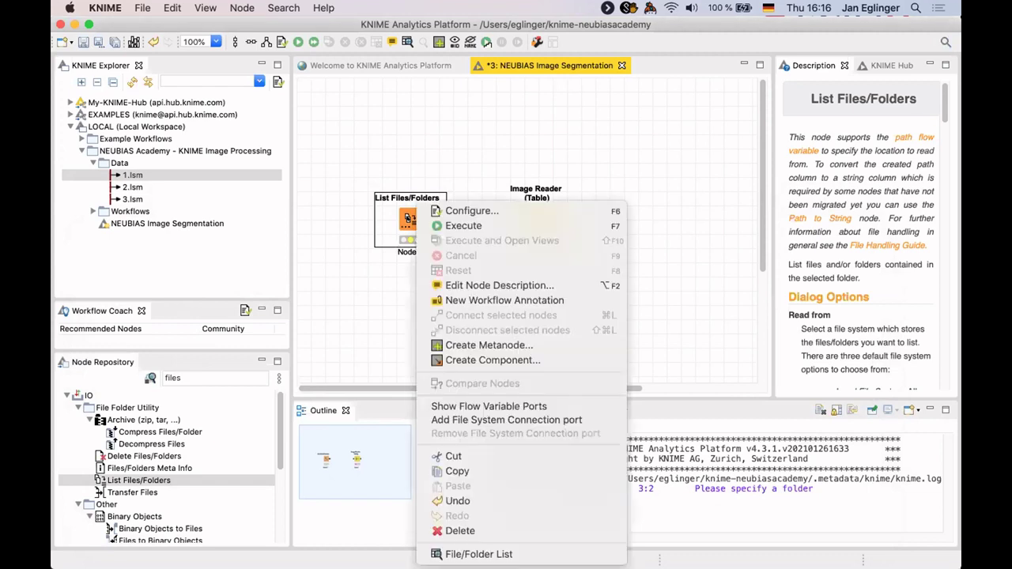
click(450, 223)
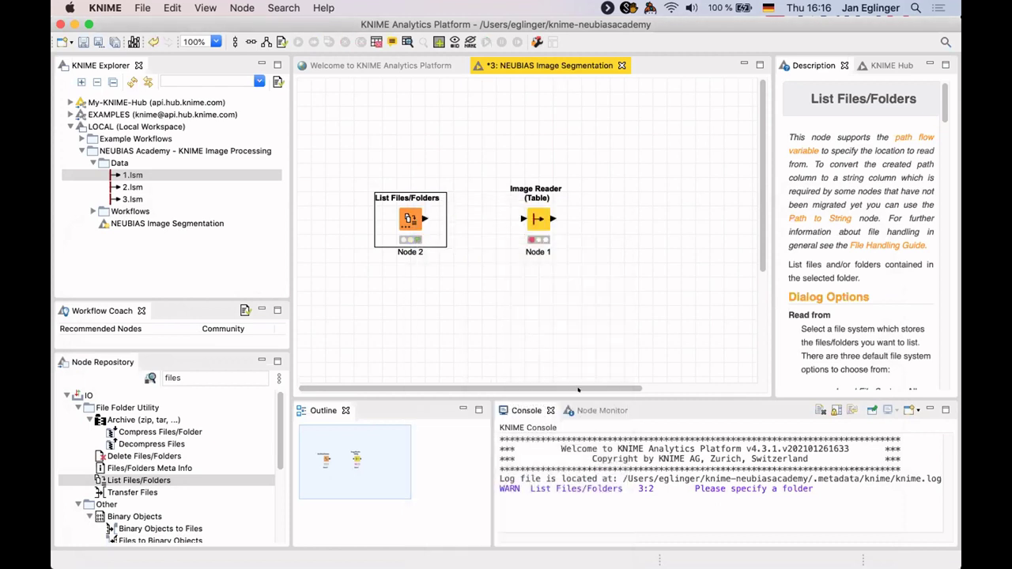
click(599, 411)
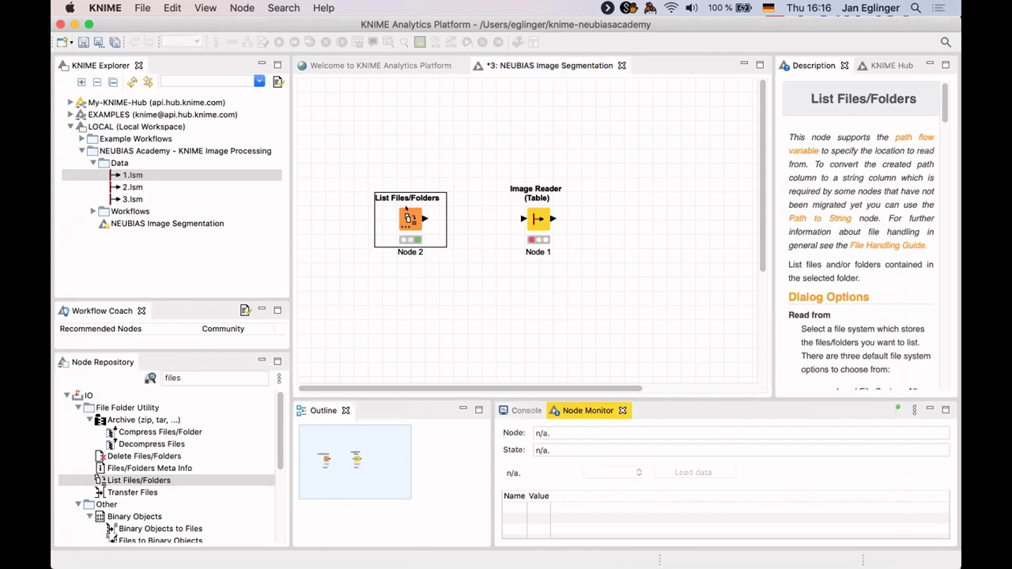
Inspect the file list output by List Files/Folders with the Path column widened, and close the table.
right_click(407, 218)
click(507, 553)
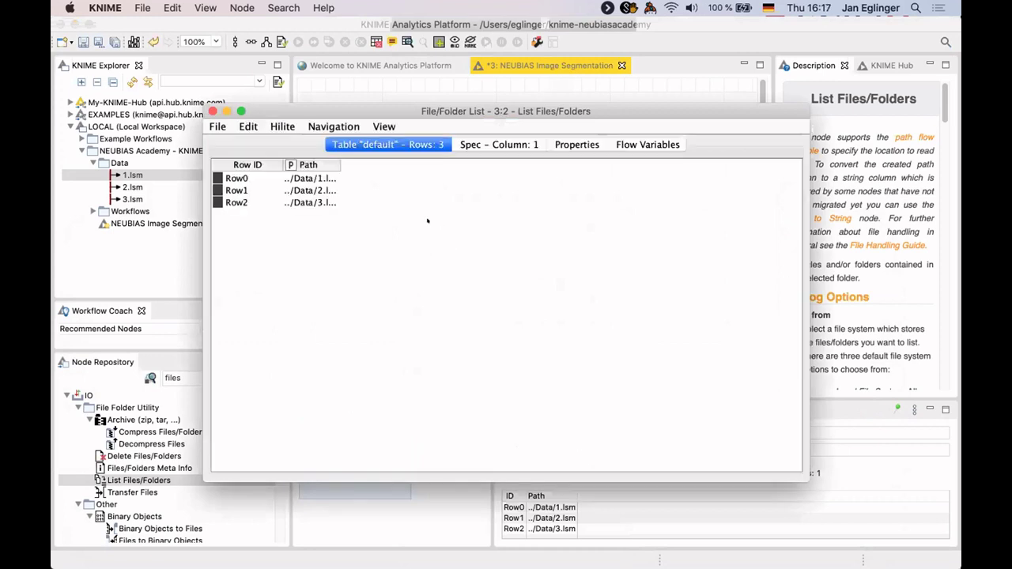
drag(340, 165, 410, 166)
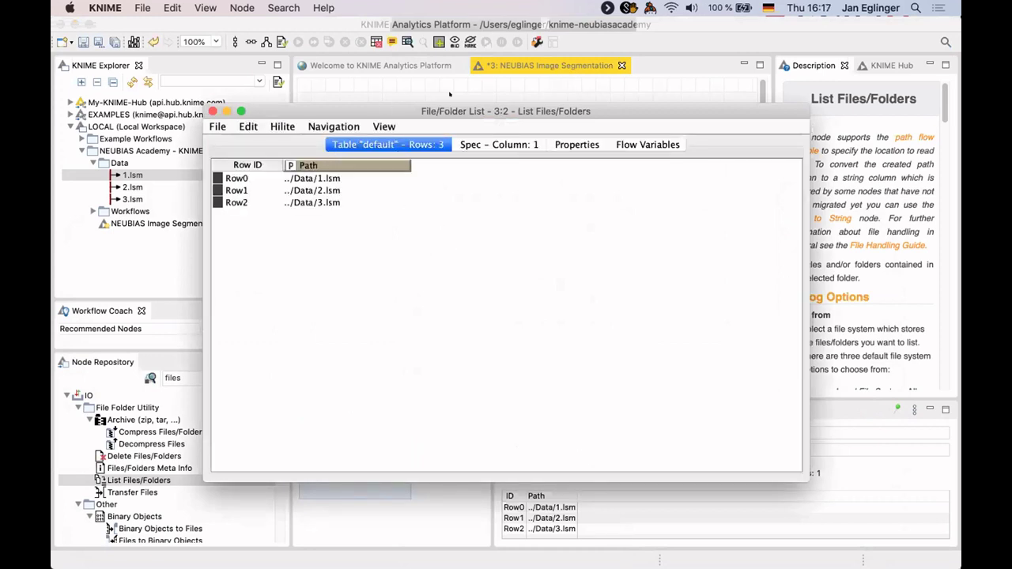
drag(449, 110, 509, 98)
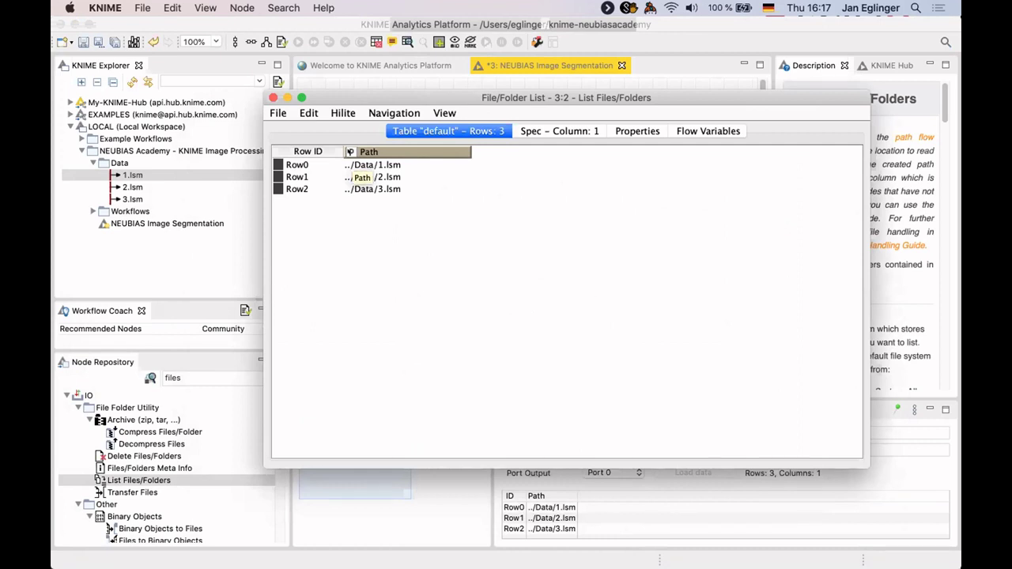
drag(267, 98, 279, 94)
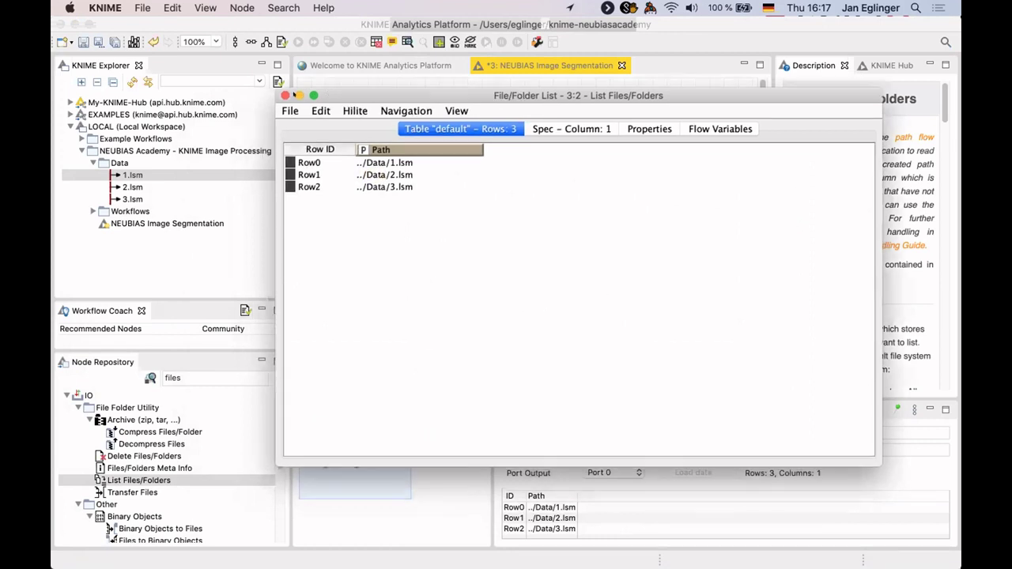
key(super+w)
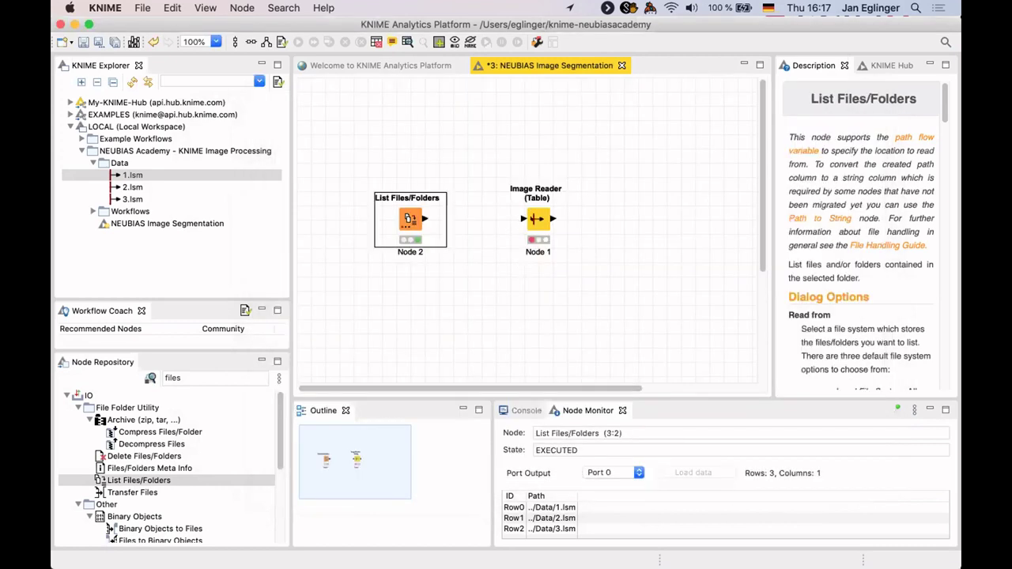
Add a Path to String node connected after List Files/Folders and move Image Reader (Table) further along to make room.
key(Right)
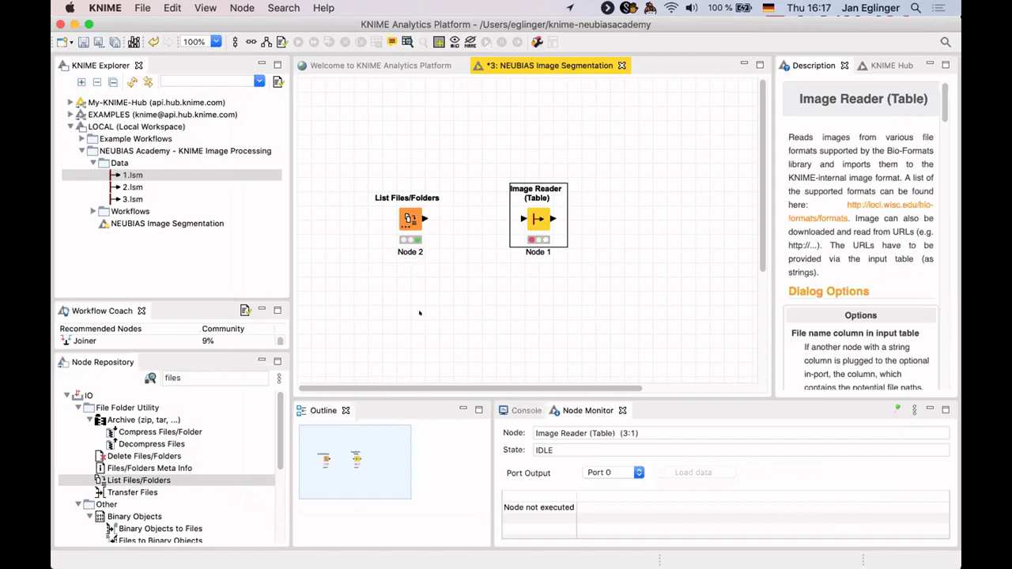
click(155, 375)
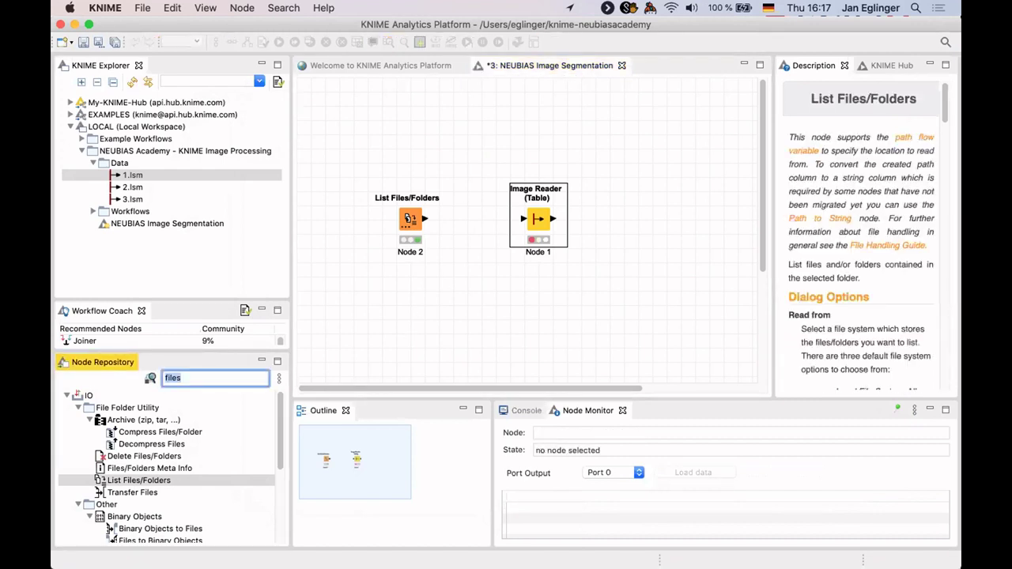
click(360, 287)
key(Left)
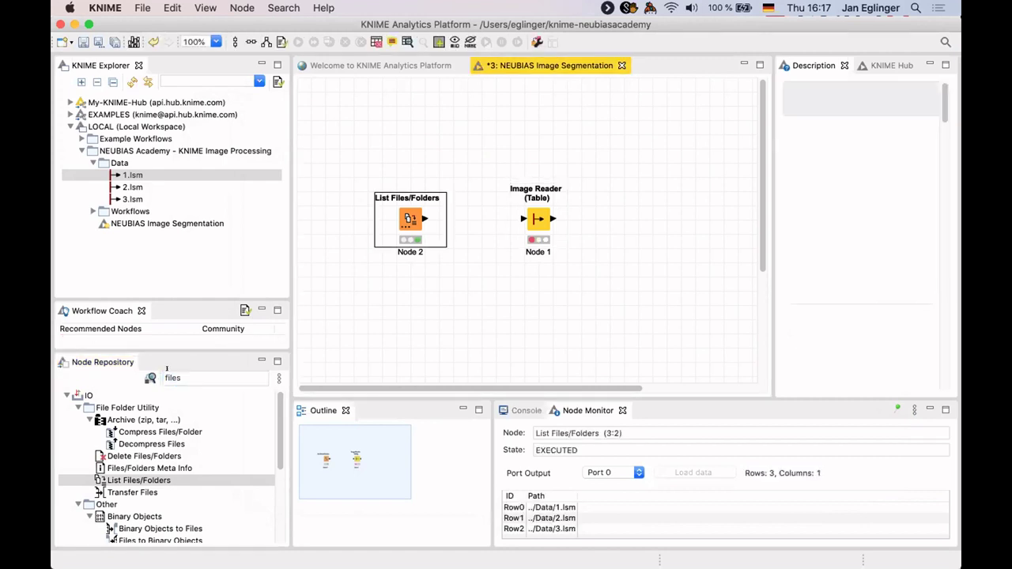
click(155, 370)
text(path)
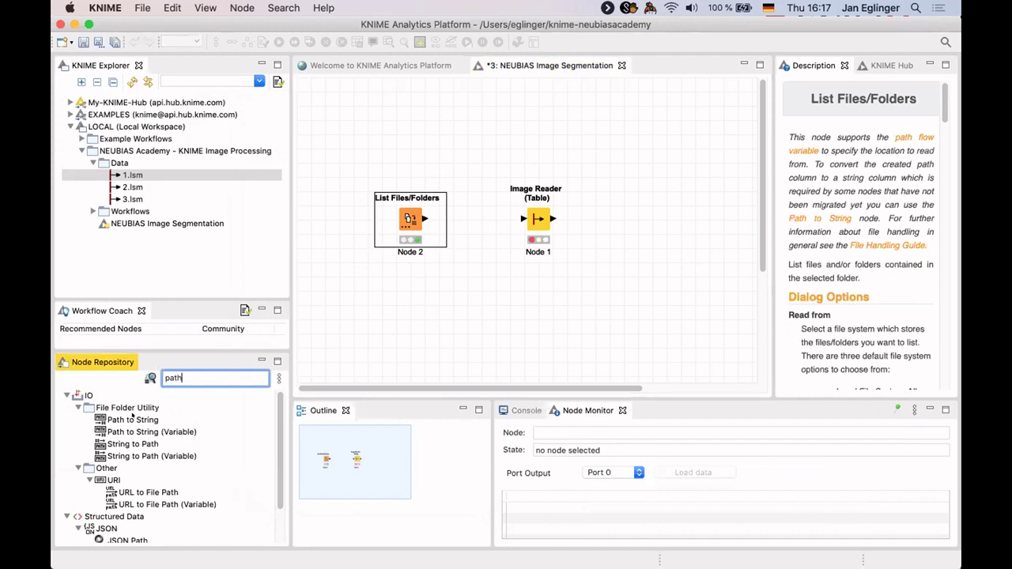
click(132, 418)
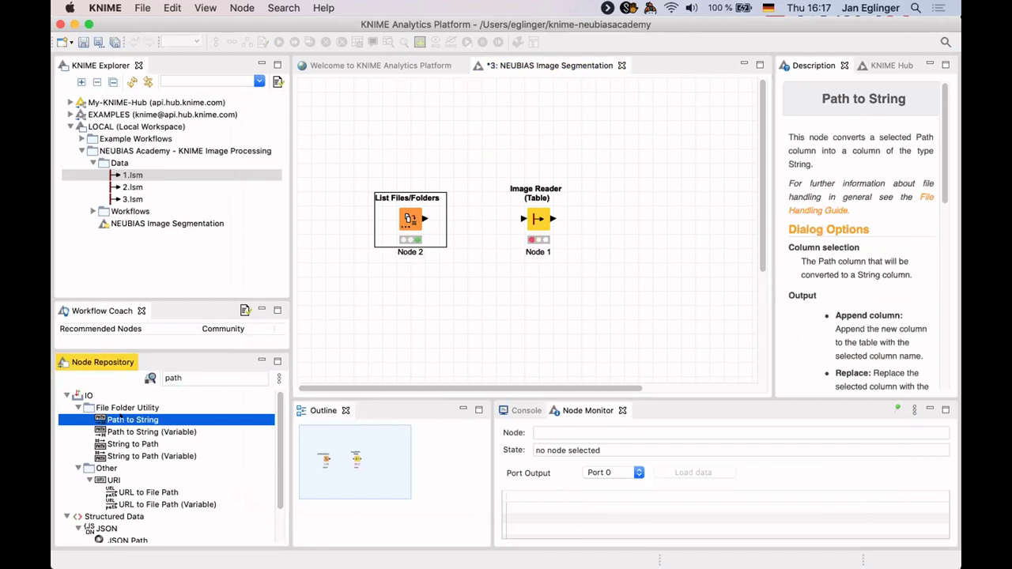
double_click(110, 420)
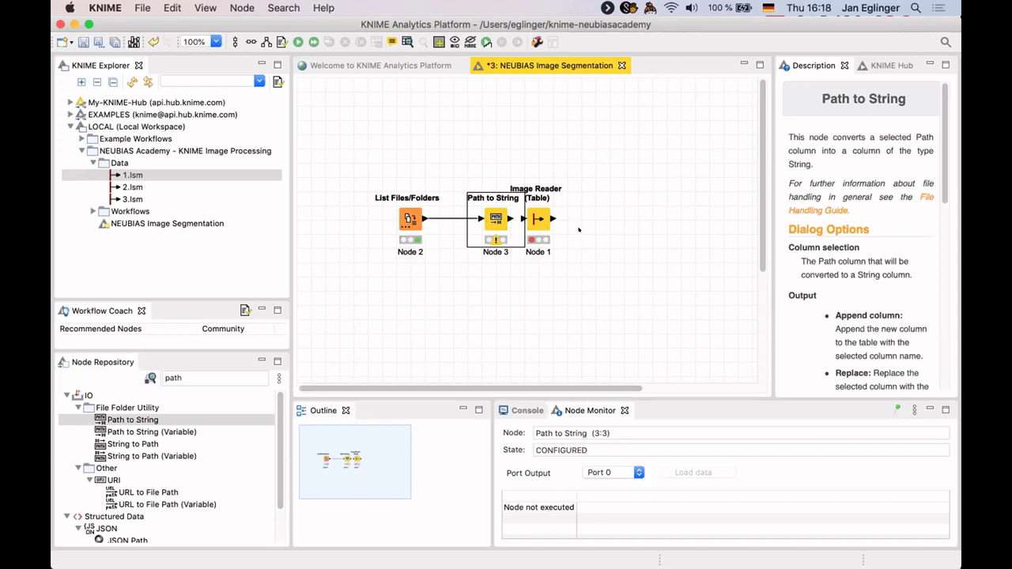
click(538, 219)
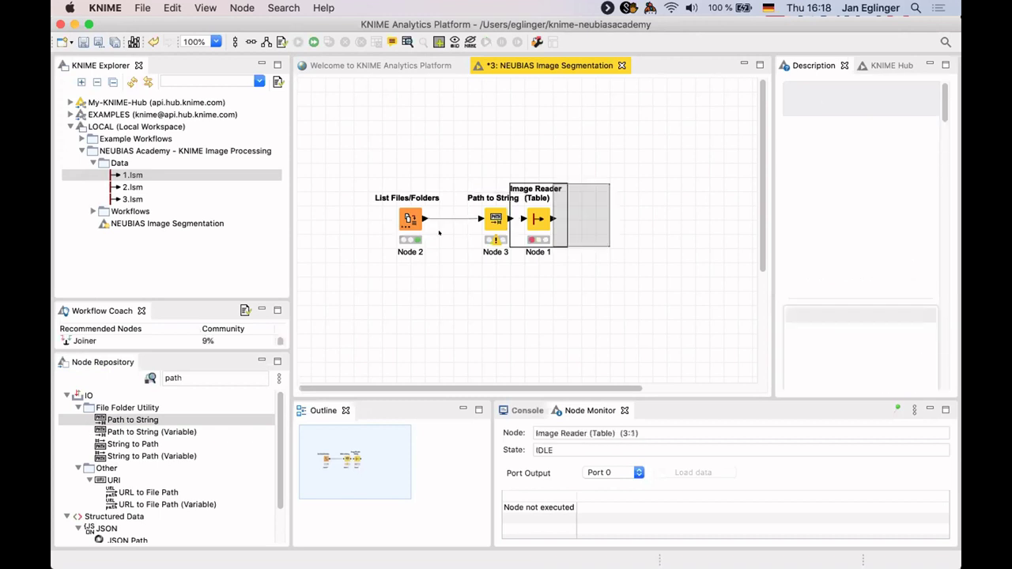
drag(538, 219, 594, 219)
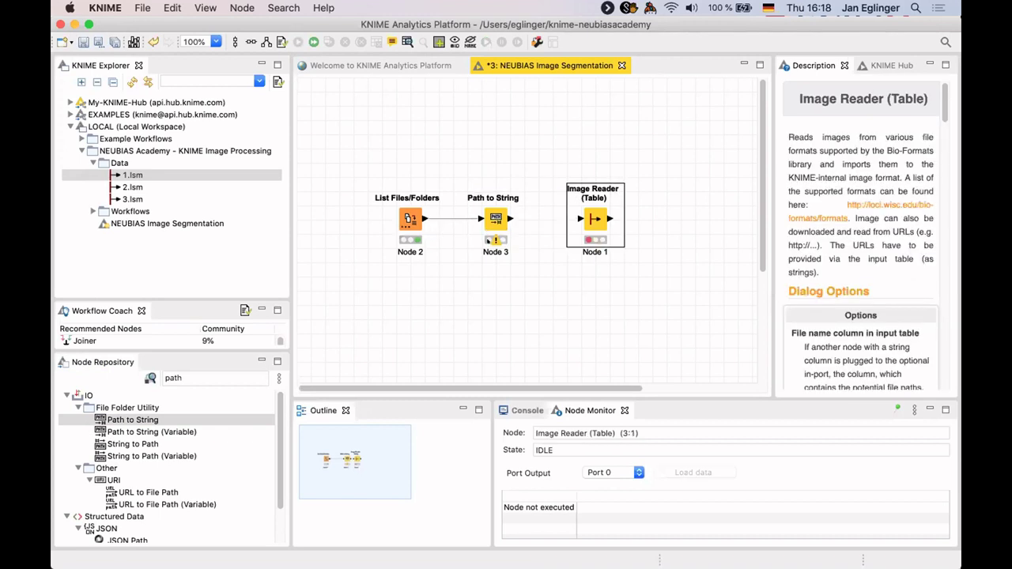
Execute the Path to String node and connect its output to the Image Reader (Table) input.
mouse_move(489, 238)
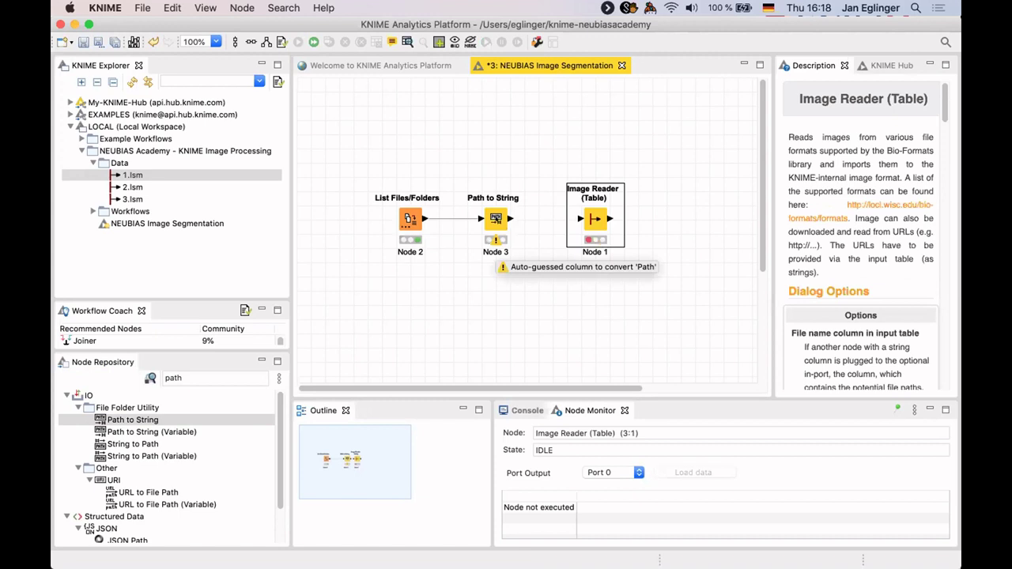
right_click(496, 219)
click(546, 241)
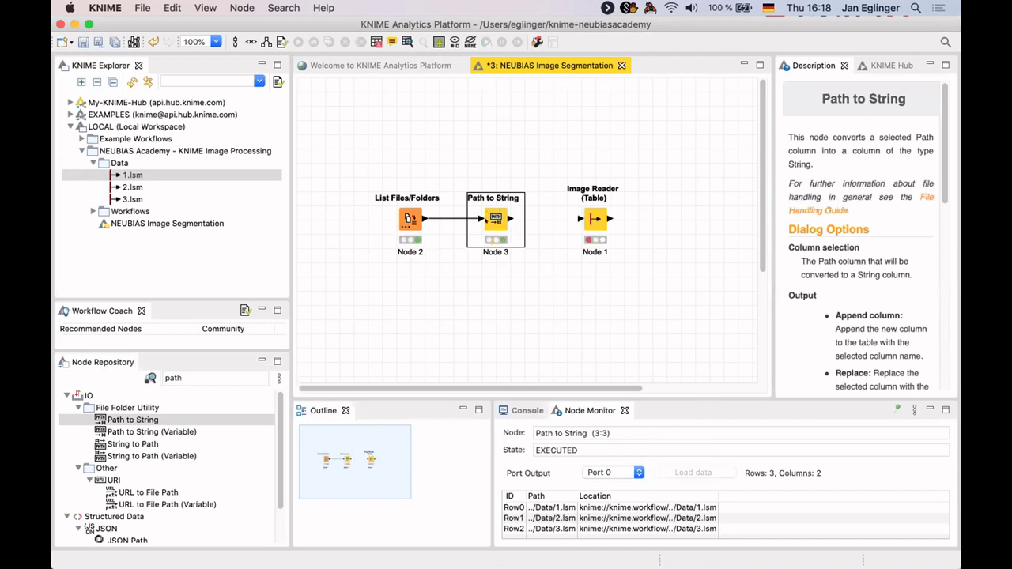
drag(510, 219, 578, 219)
click(595, 219)
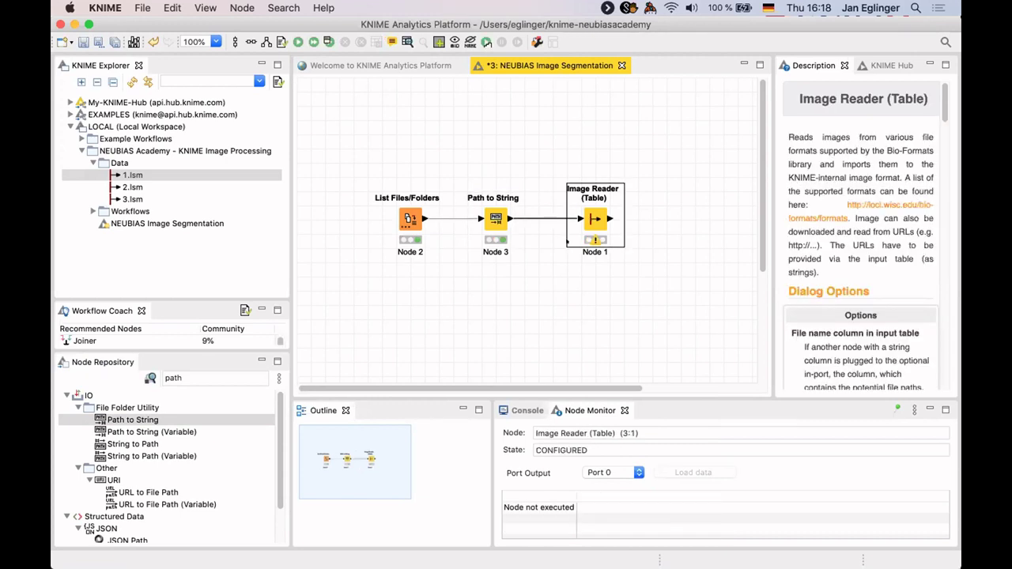
Configure Image Reader (Table) to use Location as the file name column in the input table.
click(579, 208)
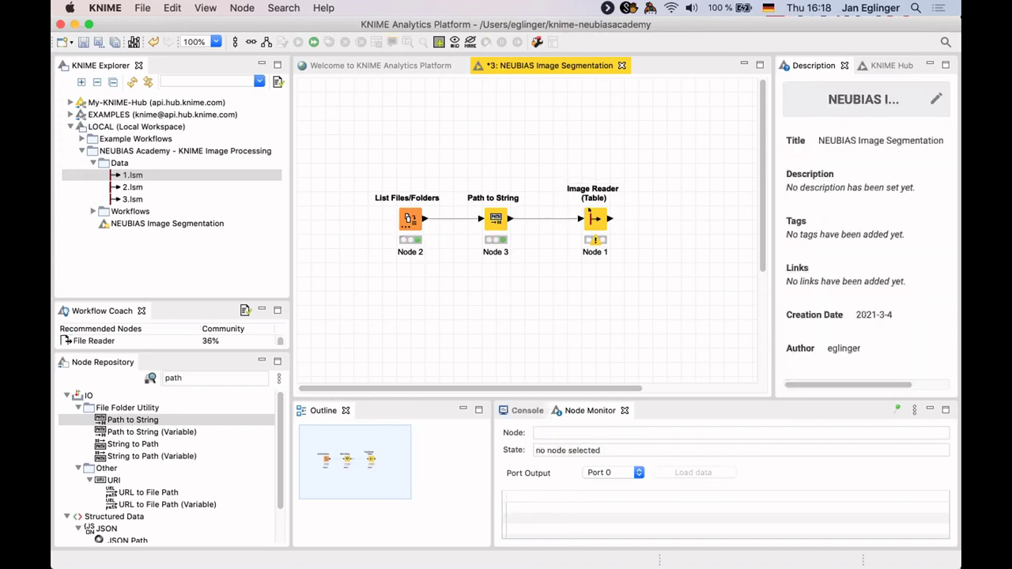
right_click(593, 218)
key(Escape)
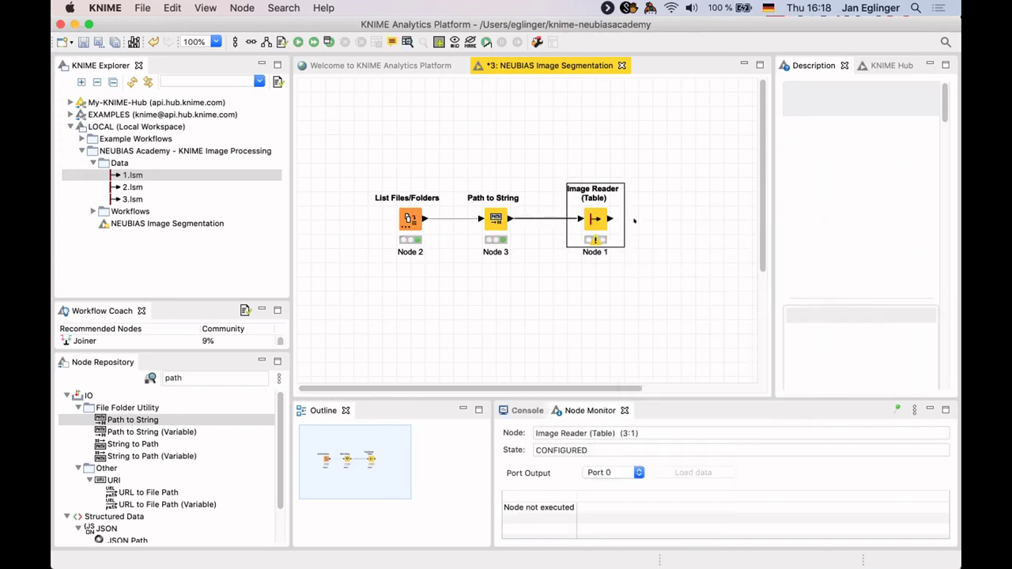
key(F6)
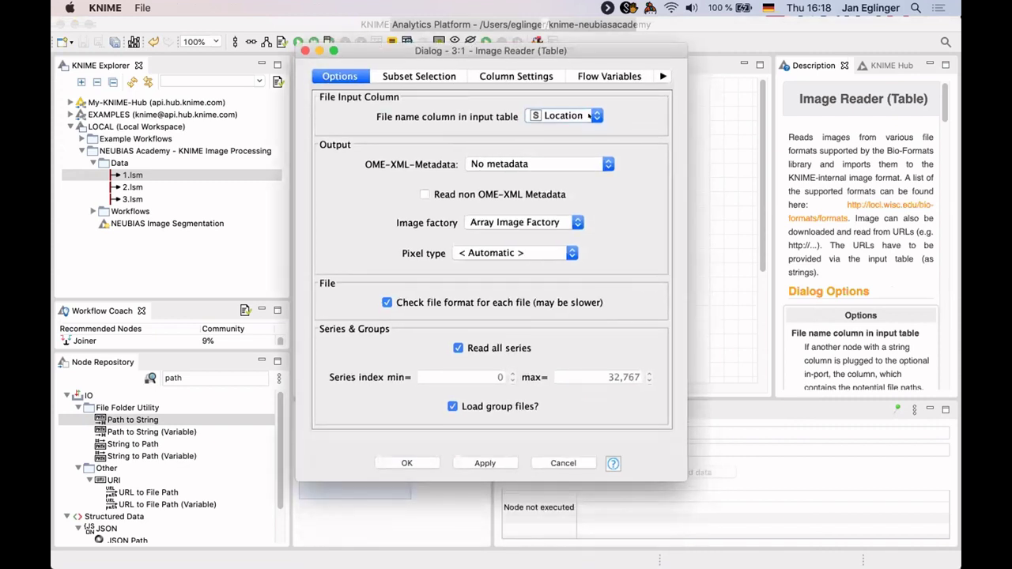
click(589, 115)
click(544, 115)
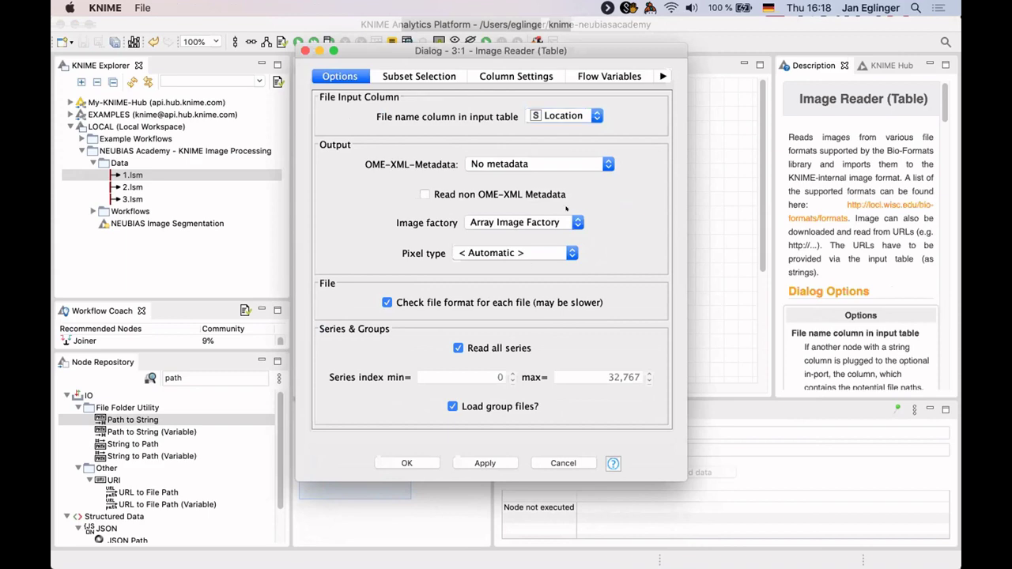
click(417, 461)
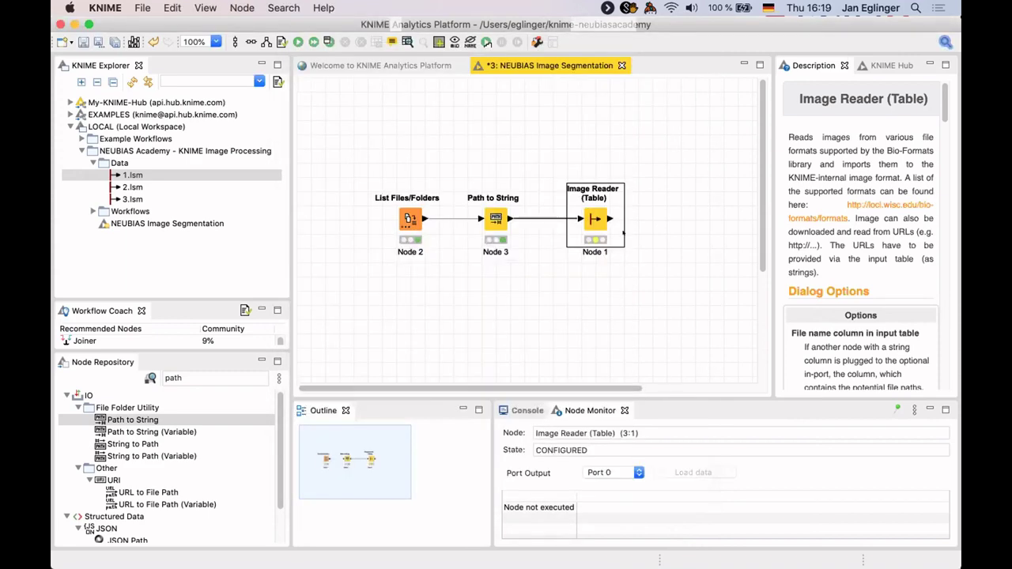
Execute the Image Reader (Table) node and open its Image Viewer.
right_click(597, 215)
click(643, 235)
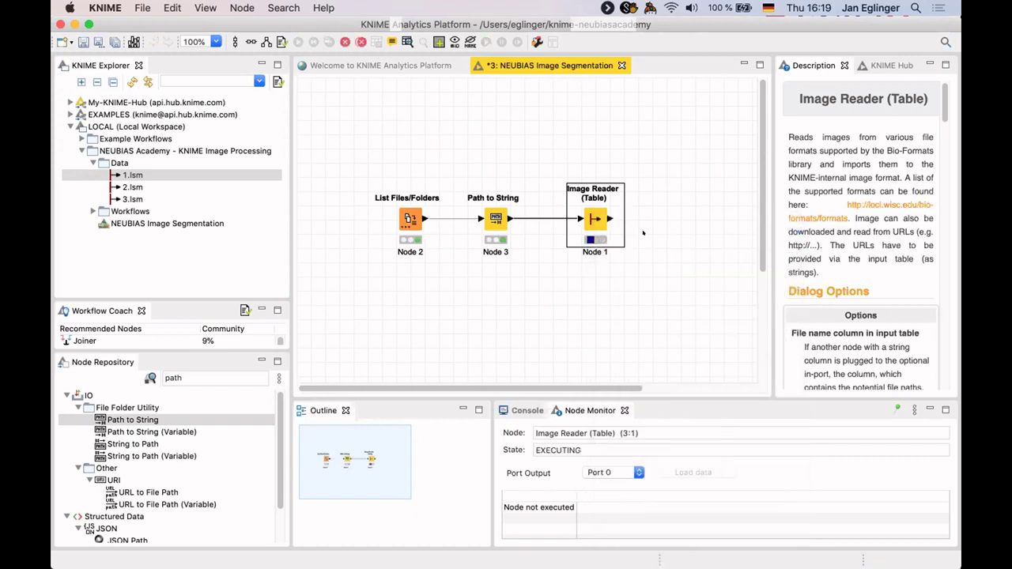
right_click(600, 217)
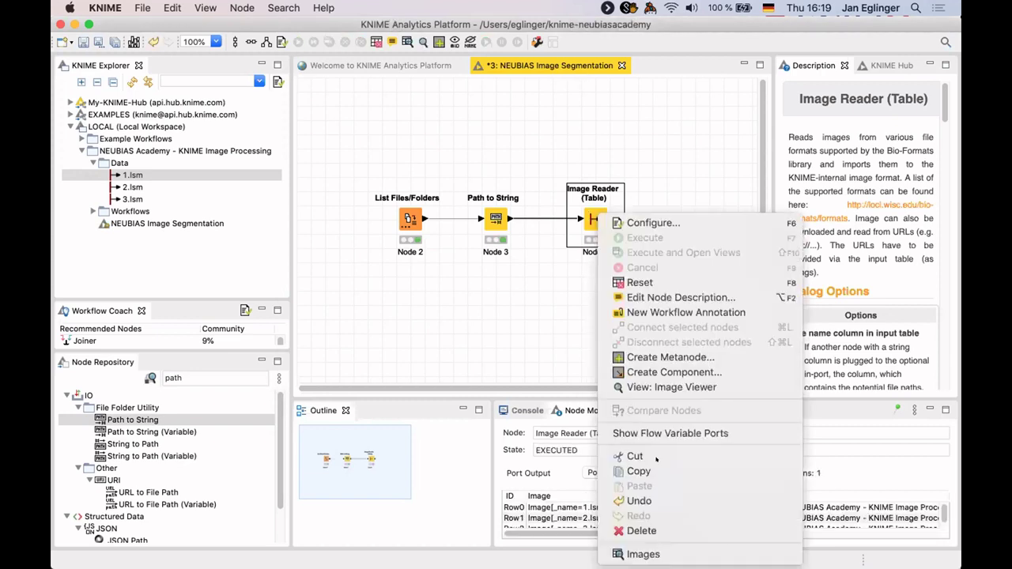
click(645, 385)
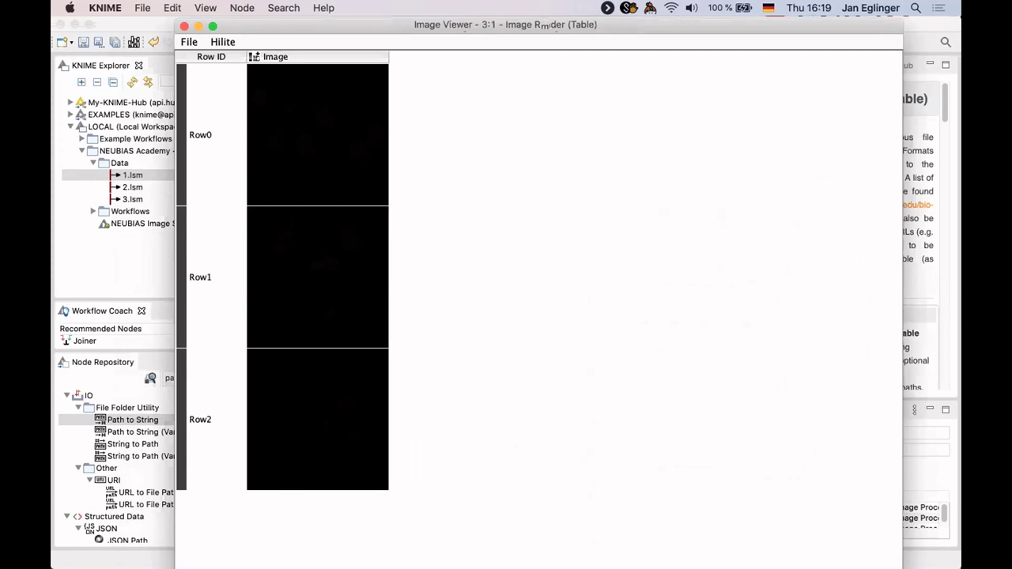
Inspect the Row0 image at full extent and go through its channels up to channel 4.
click(317, 135)
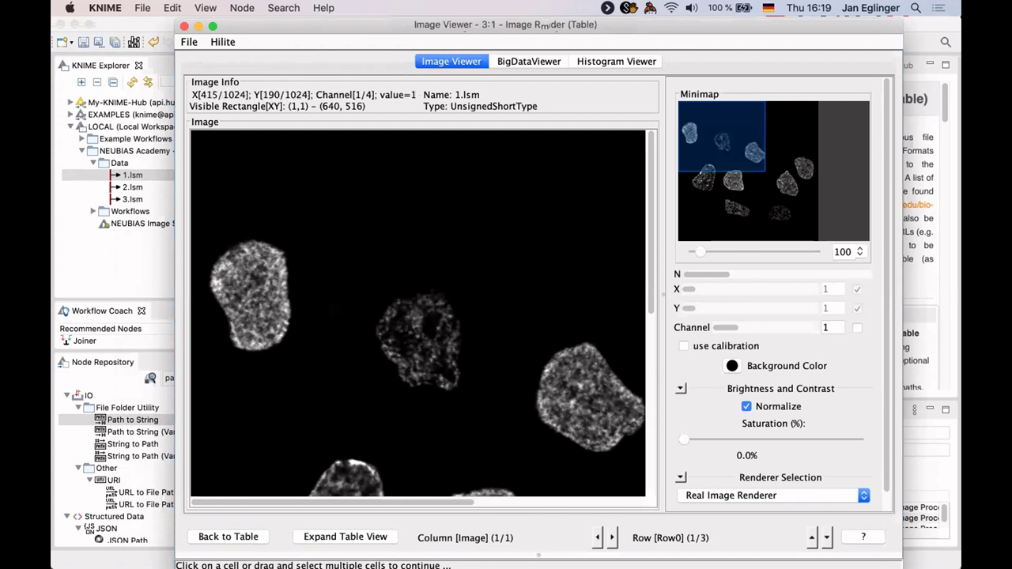
scroll(411, 253, up, 2)
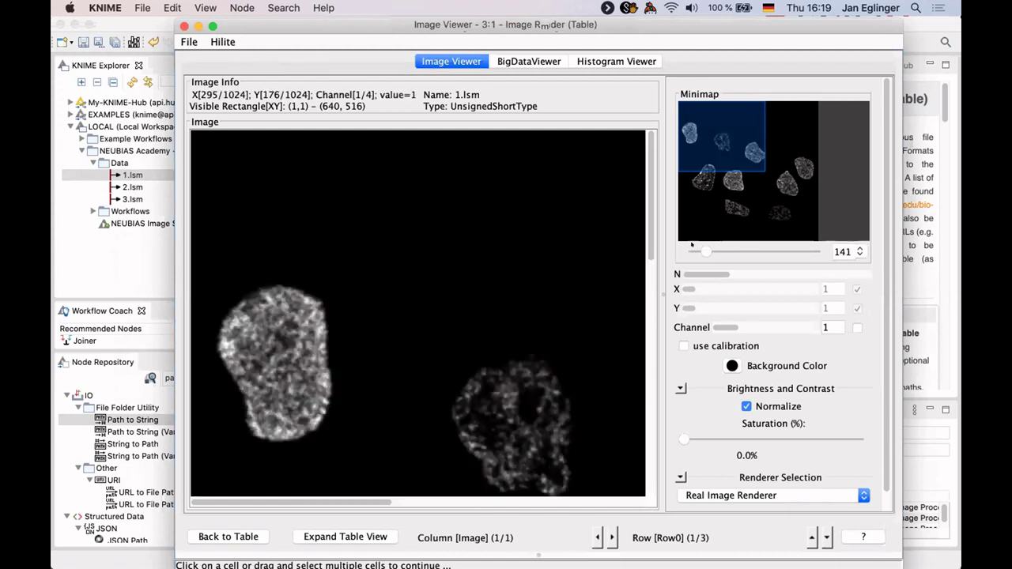
scroll(411, 253, down, 3)
scroll(751, 323, down, 5)
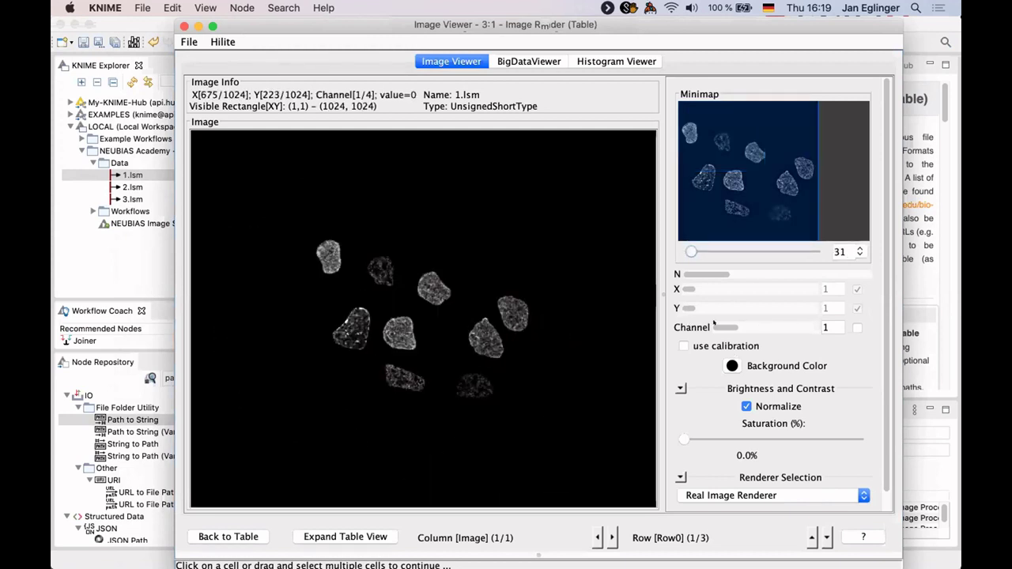
click(795, 322)
click(795, 323)
click(738, 322)
click(738, 322)
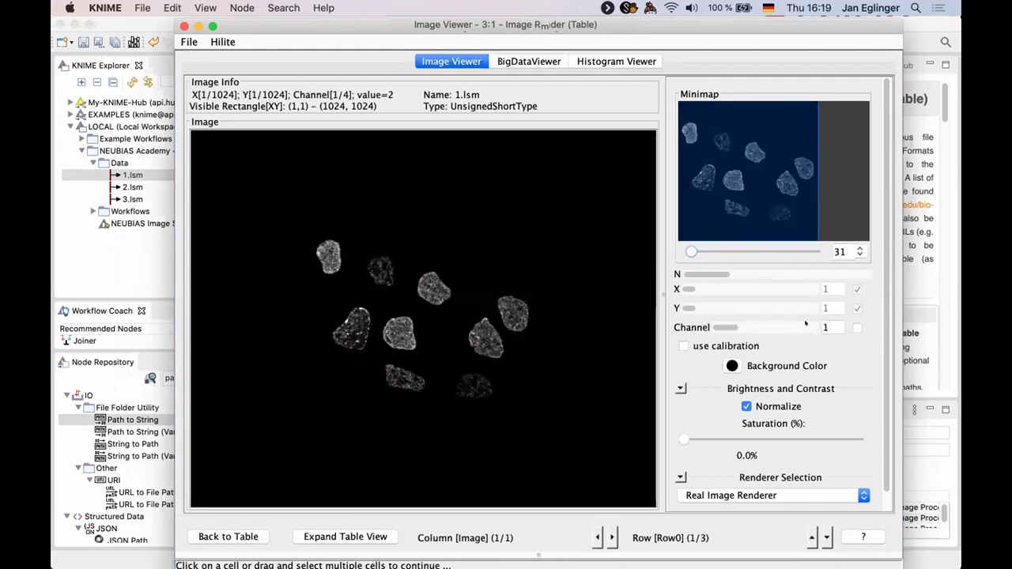
key(End)
Compare the Row0 and Row1 images using the expanded table view, collapse the table and close the viewer.
click(347, 531)
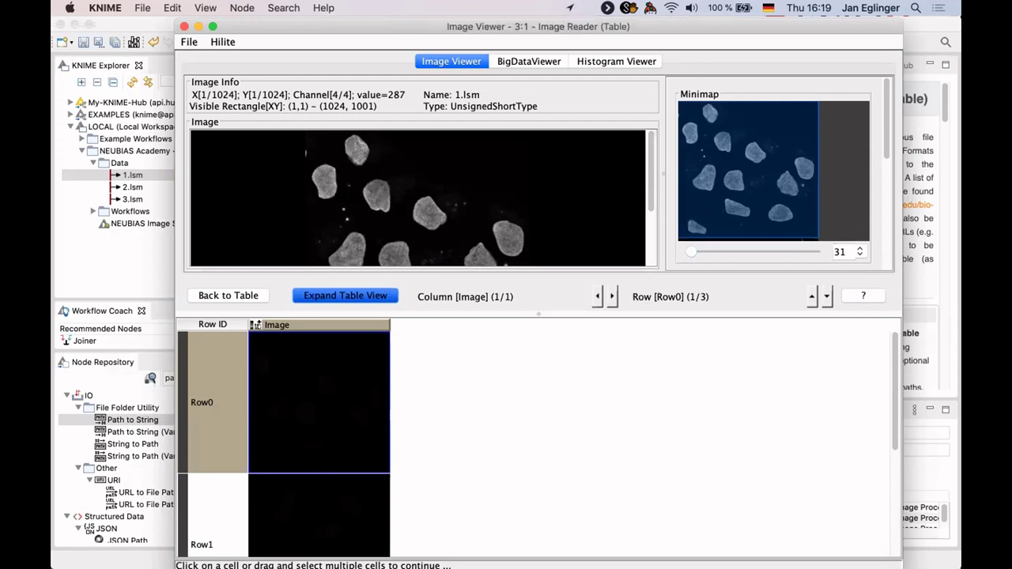
key(Down)
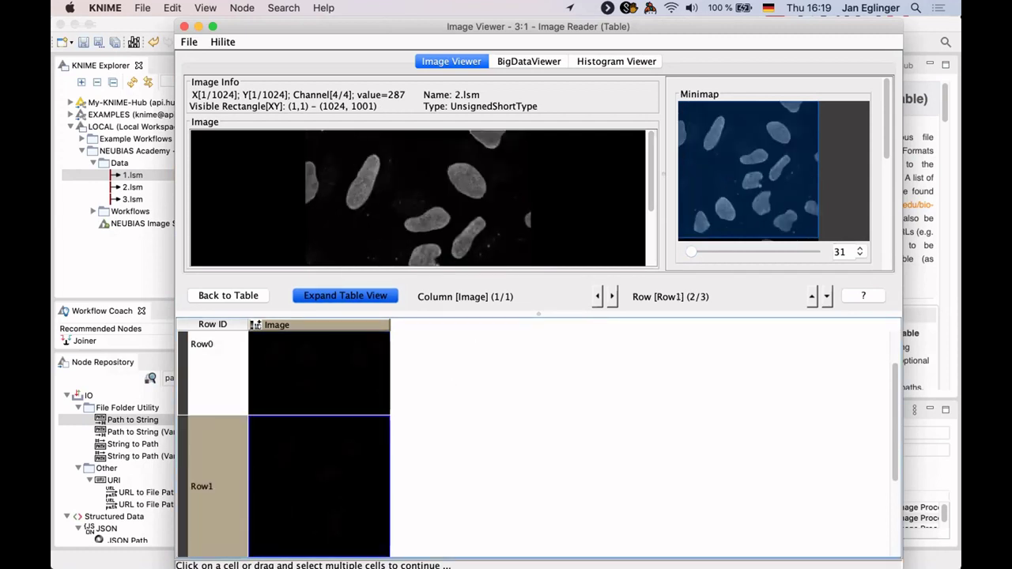
scroll(538, 442, up, 1)
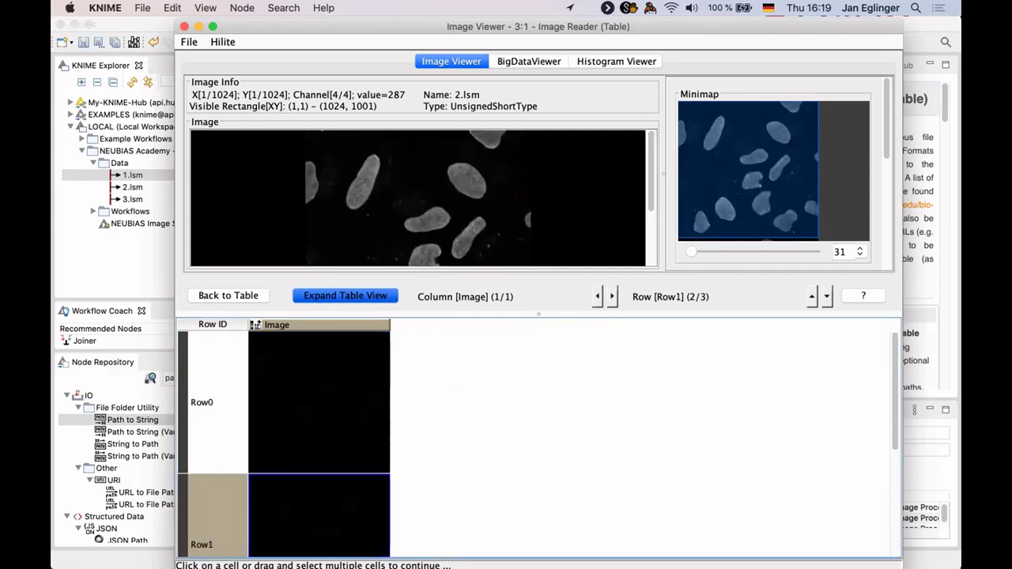
click(201, 402)
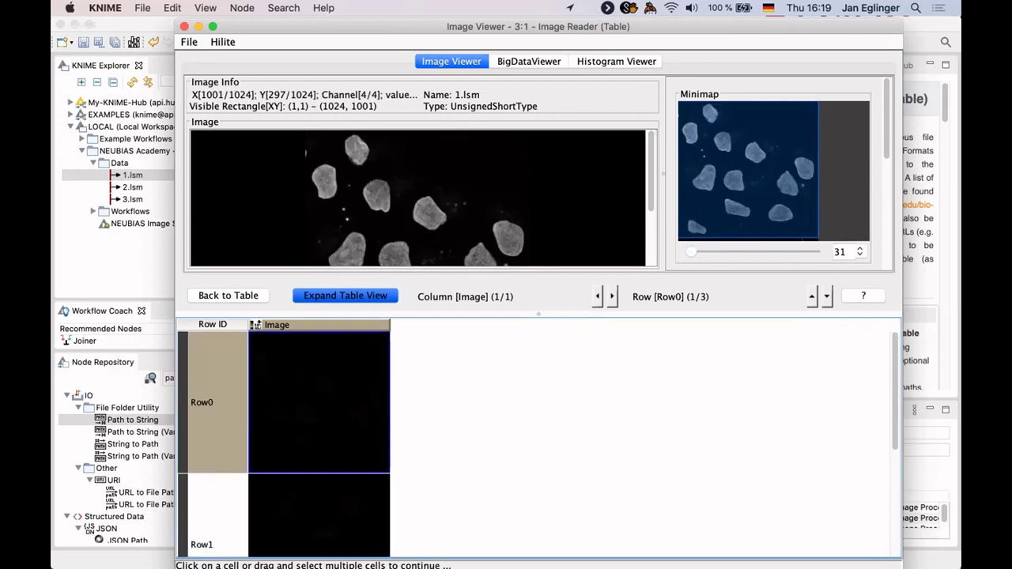
click(345, 294)
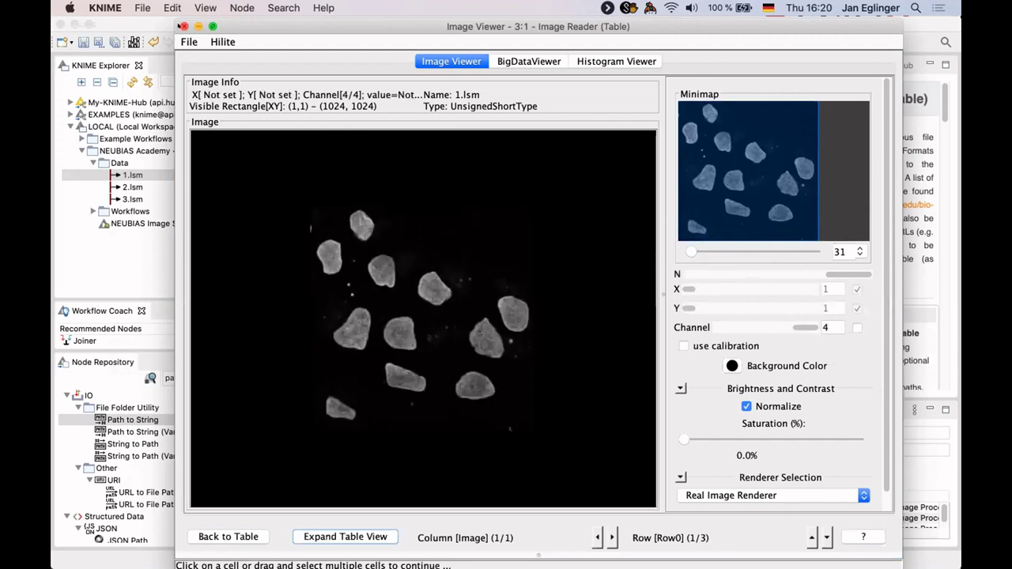
click(182, 26)
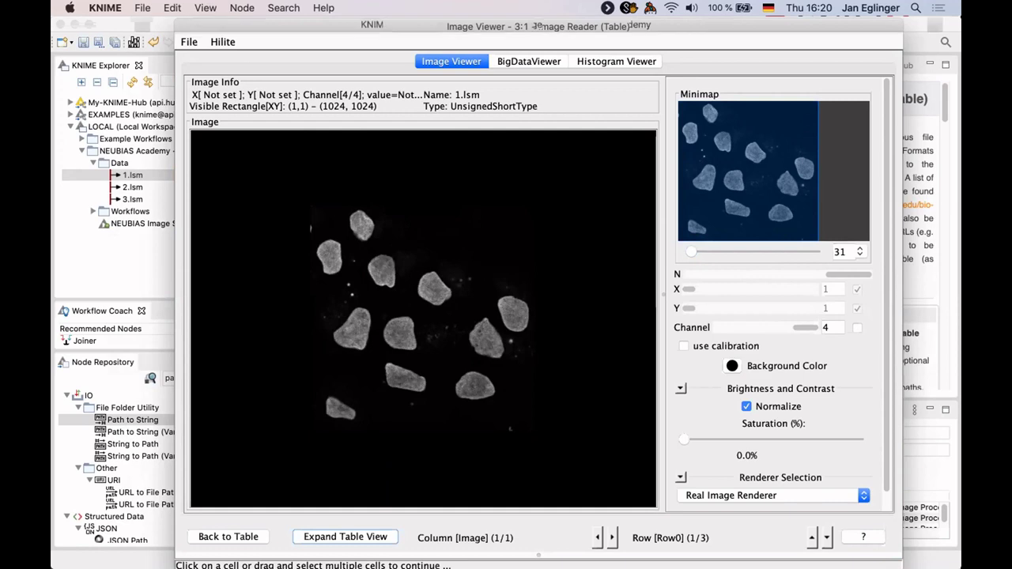
Find the KNIME Image Processing Splitter node with the search "splitte" and add it connected after Image Reader (Table), with some extra spacing.
scroll(667, 381, right, 3)
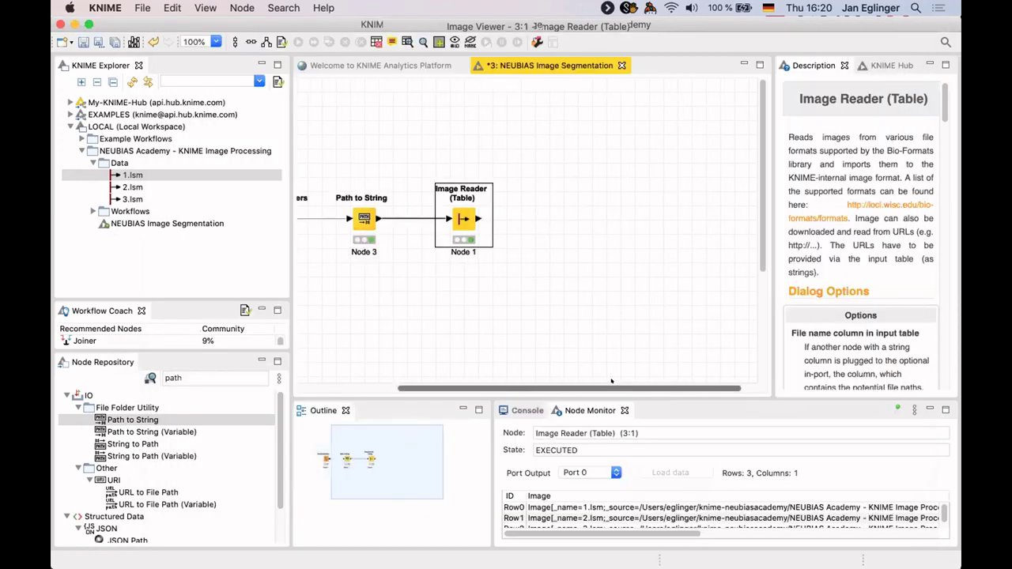
scroll(667, 381, right, 1)
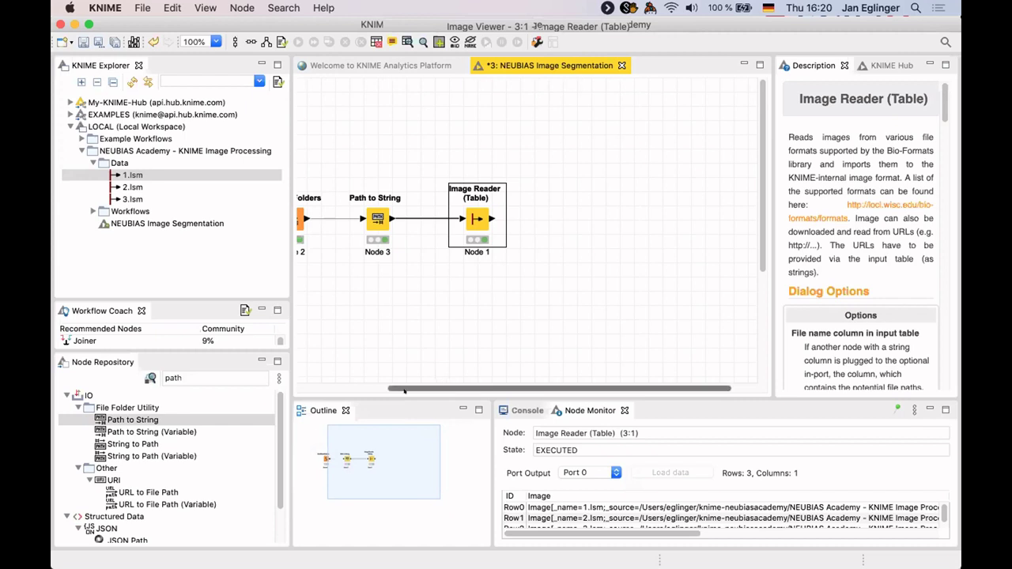
click(201, 376)
double_click(200, 377)
text(split)
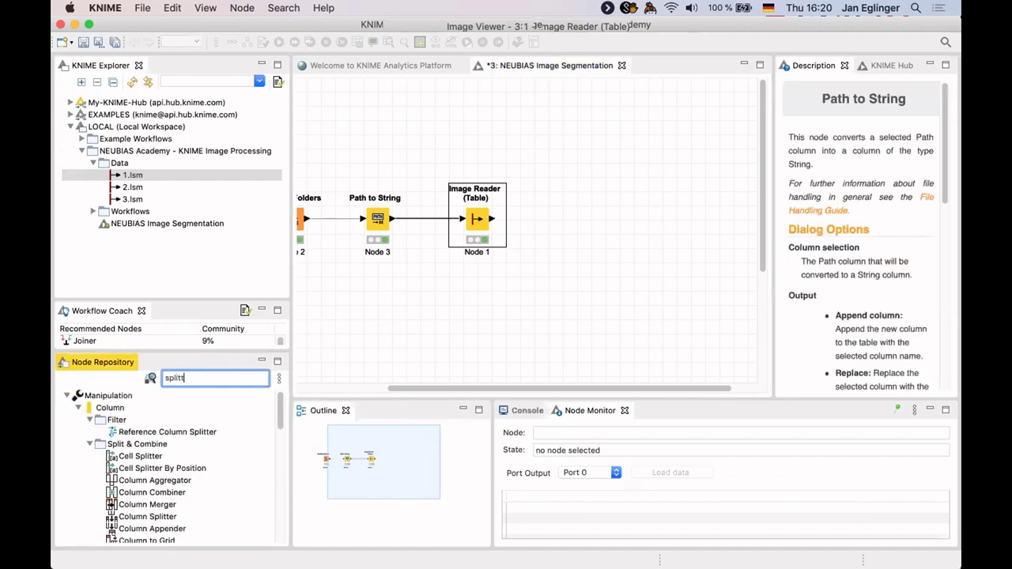
text(t)
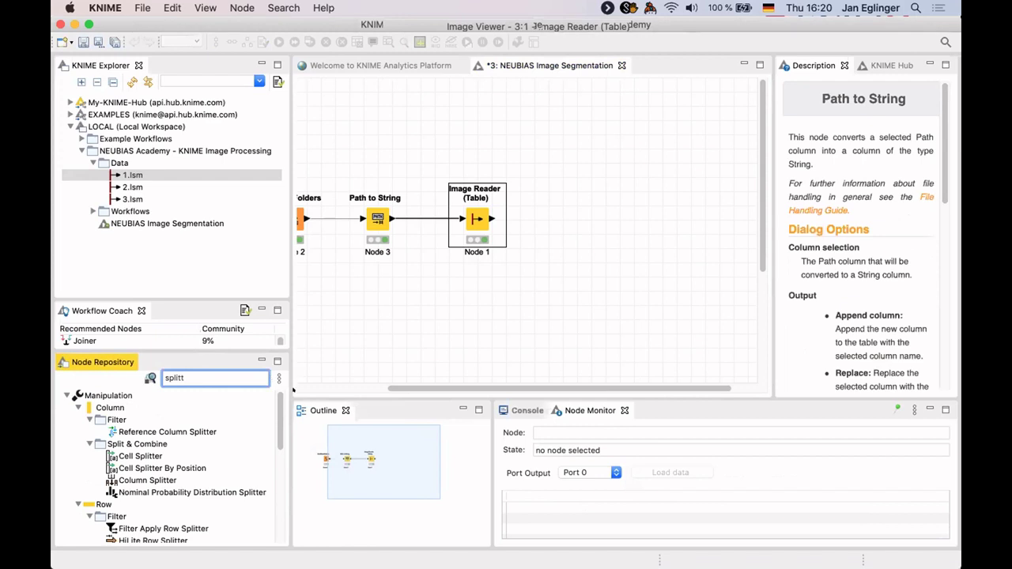
text(e)
scroll(271, 411, down, 5)
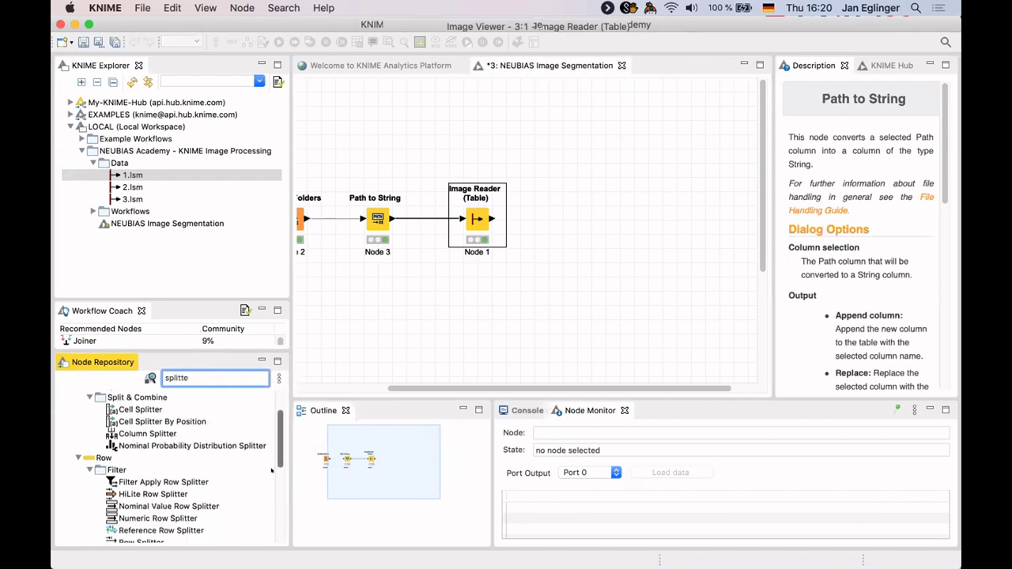
scroll(272, 473, down, 3)
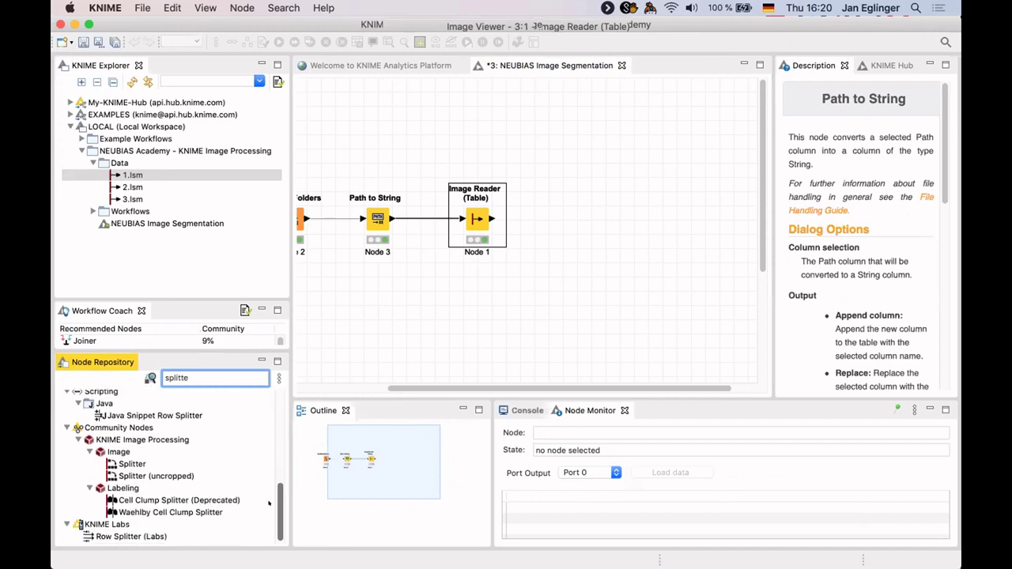
click(124, 463)
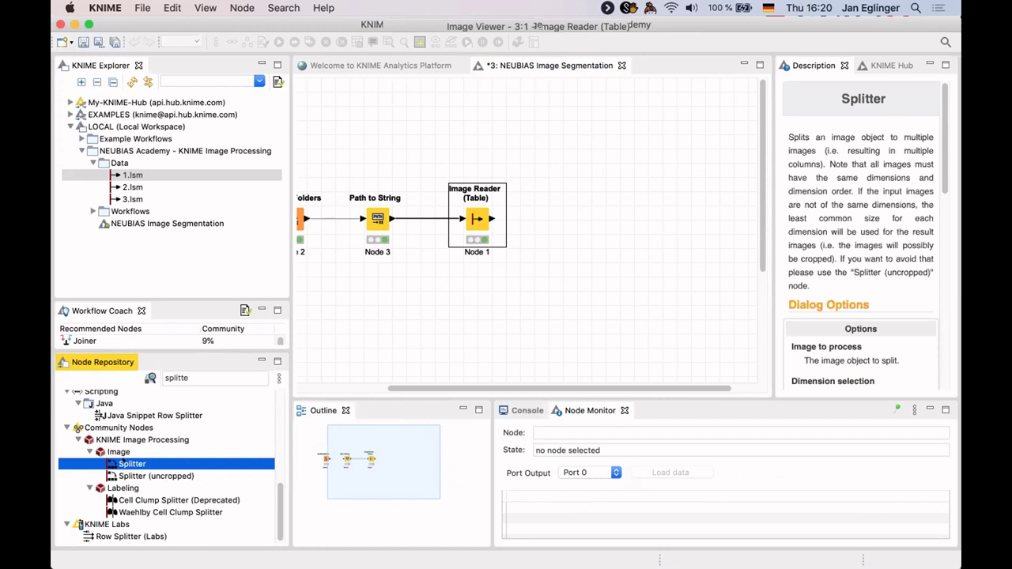
double_click(124, 464)
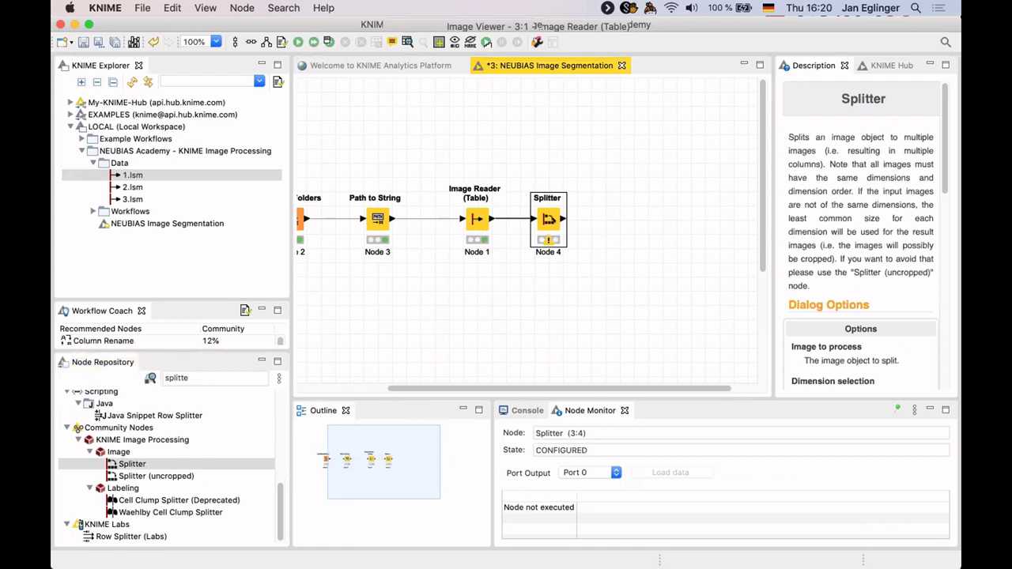
drag(548, 219, 562, 219)
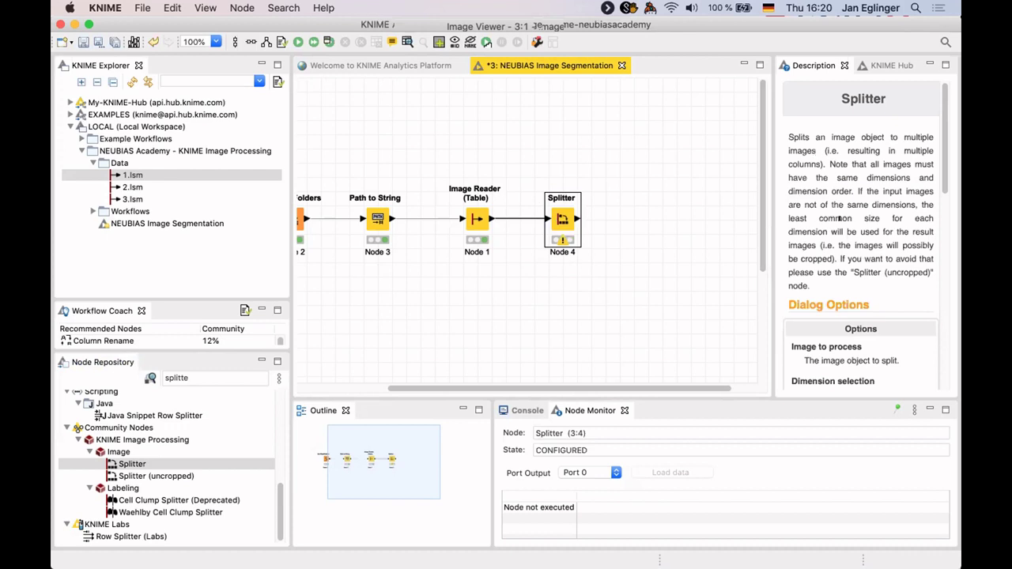
Configure the Splitter node with the Image column, New Table as column creation mode and X and Y as dimensions.
scroll(937, 134, down, 5)
scroll(931, 128, up, 5)
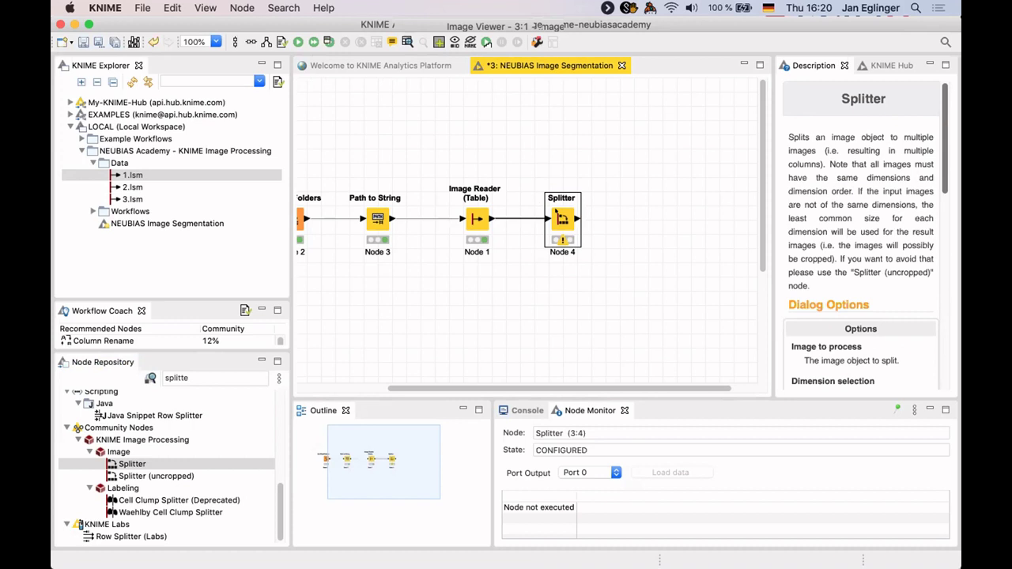
double_click(557, 213)
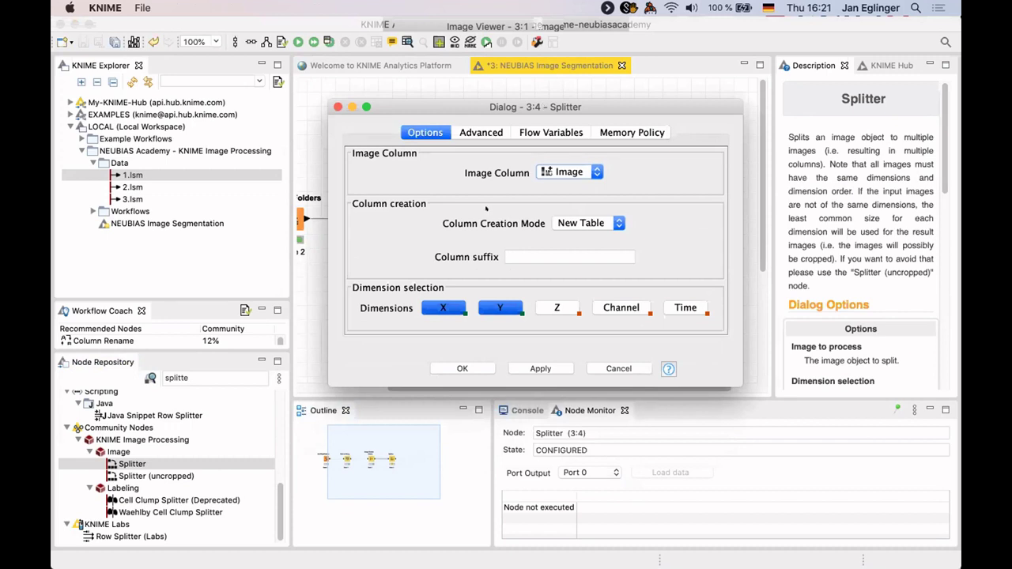
click(599, 170)
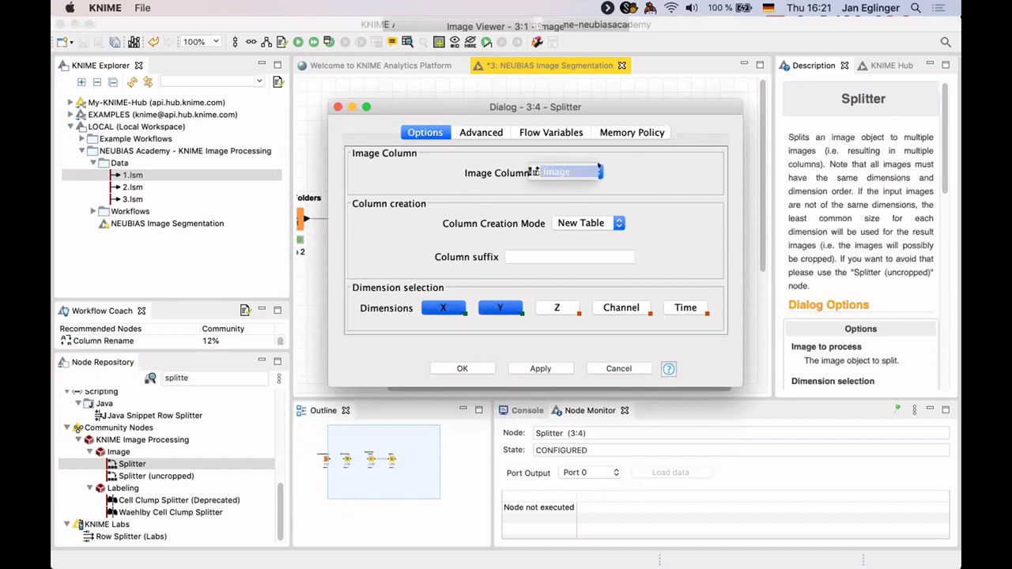
click(597, 171)
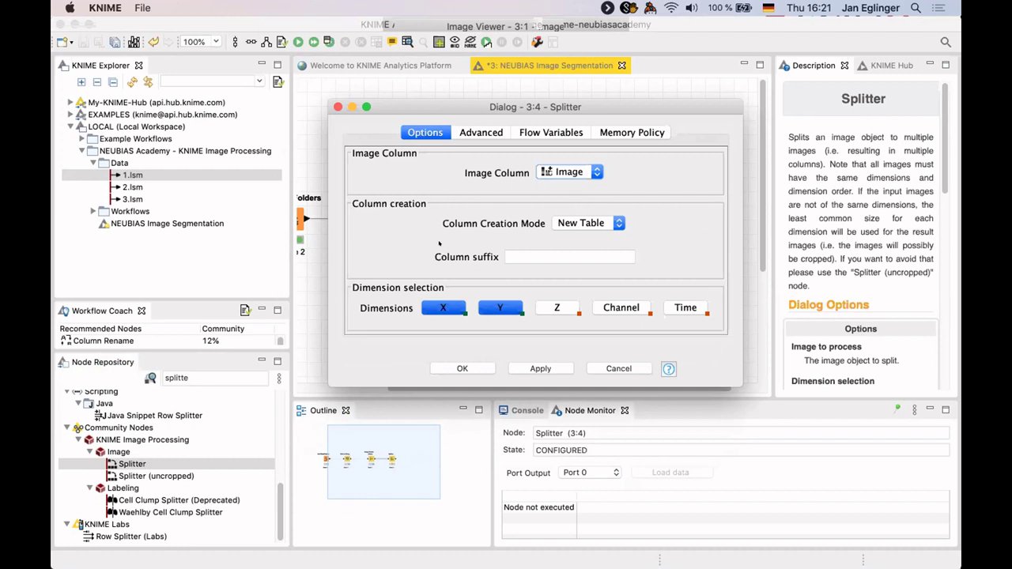
click(564, 225)
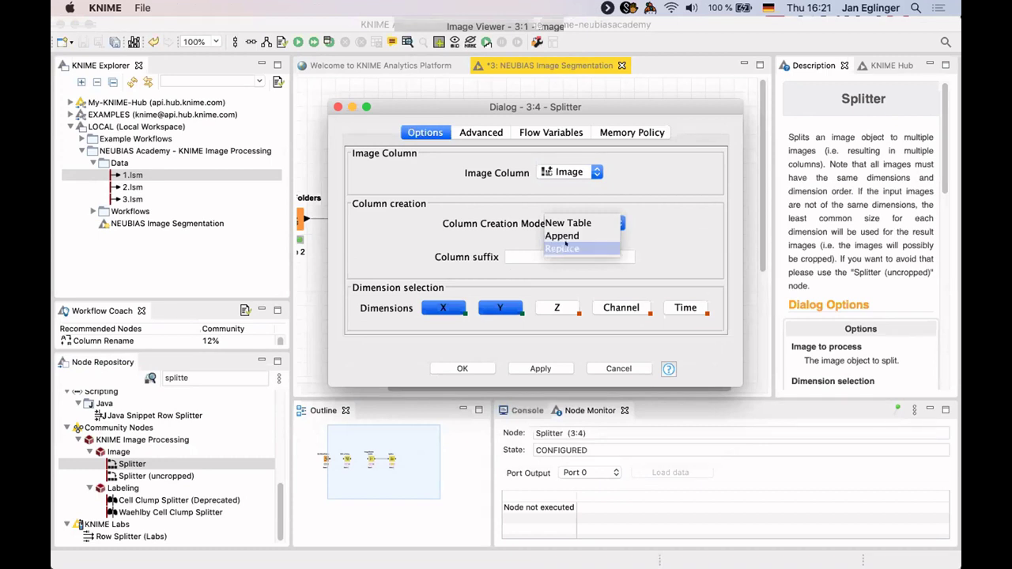
key(Up)
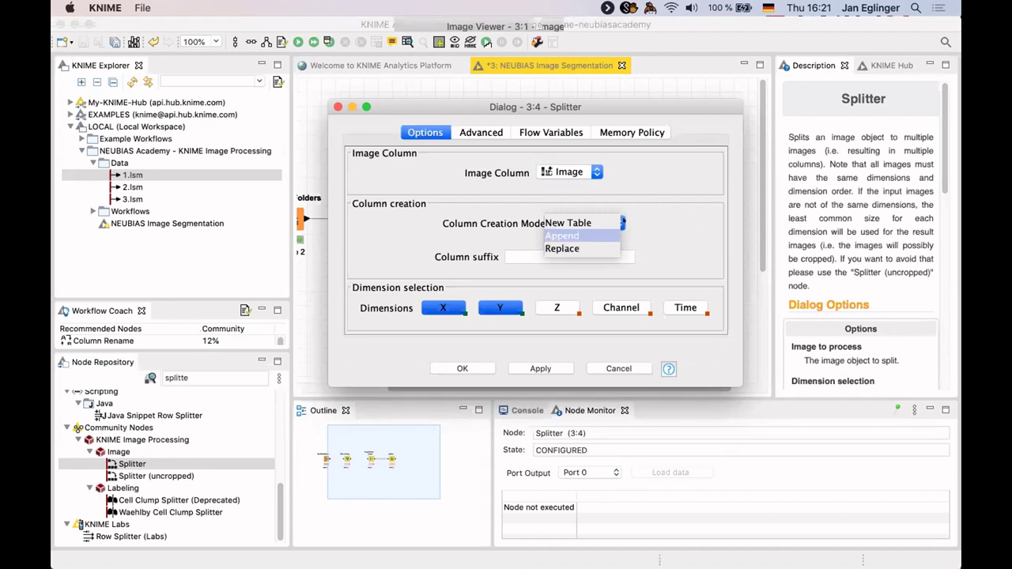
key(Escape)
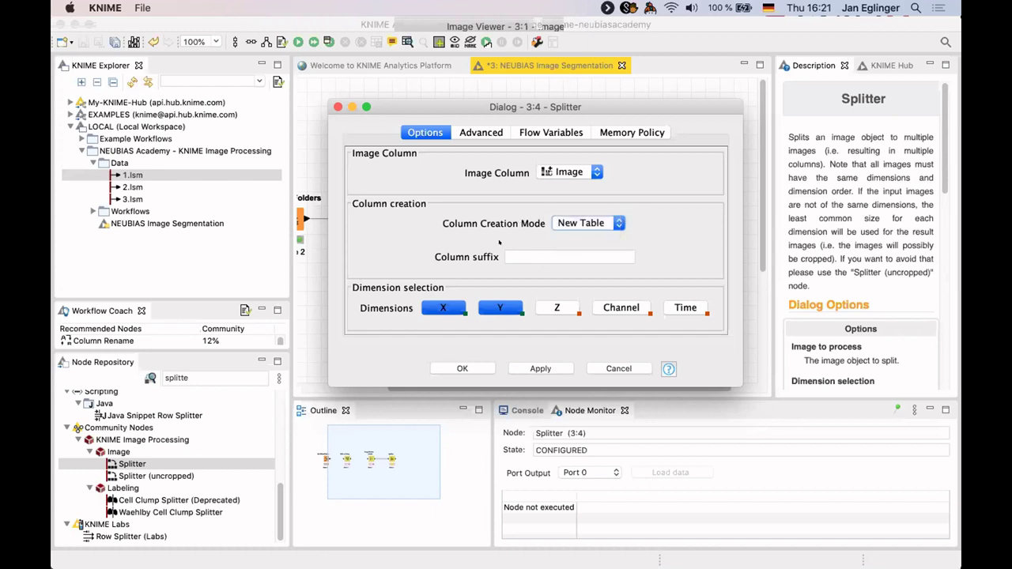
drag(419, 105, 394, 94)
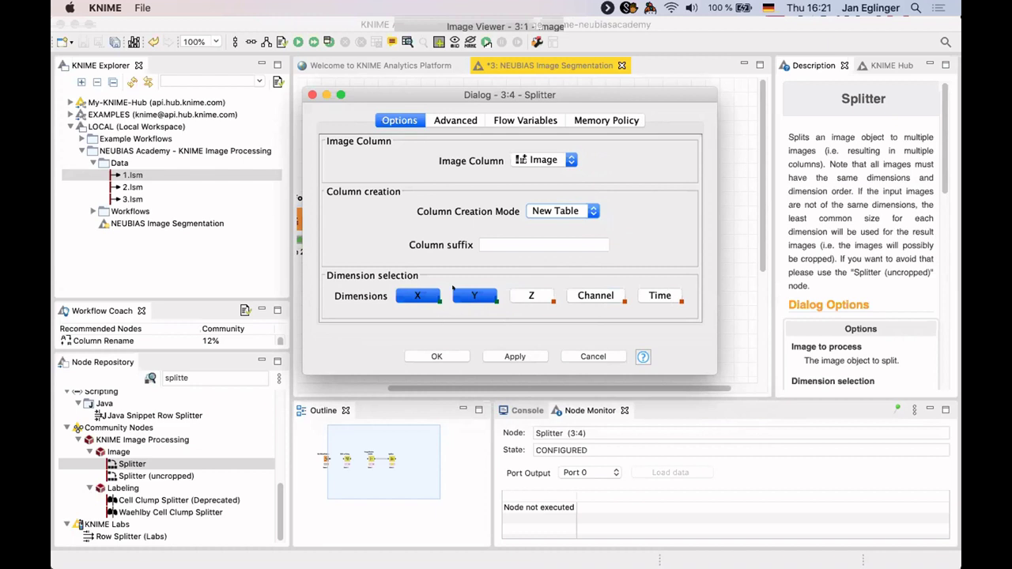
click(451, 356)
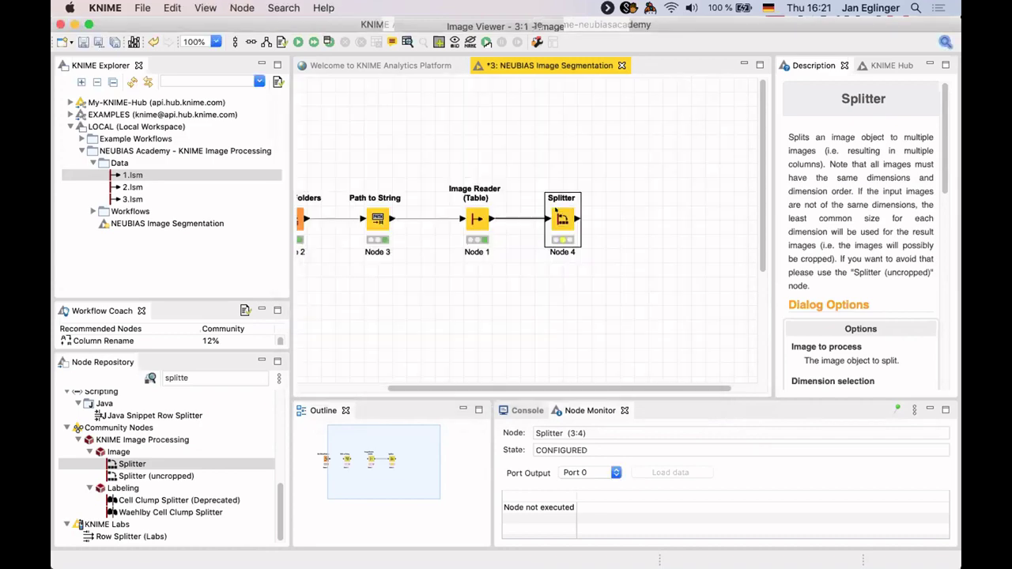
Execute the Splitter node with its view, inspect the Row0 image of the second channel column and close the viewer.
right_click(563, 214)
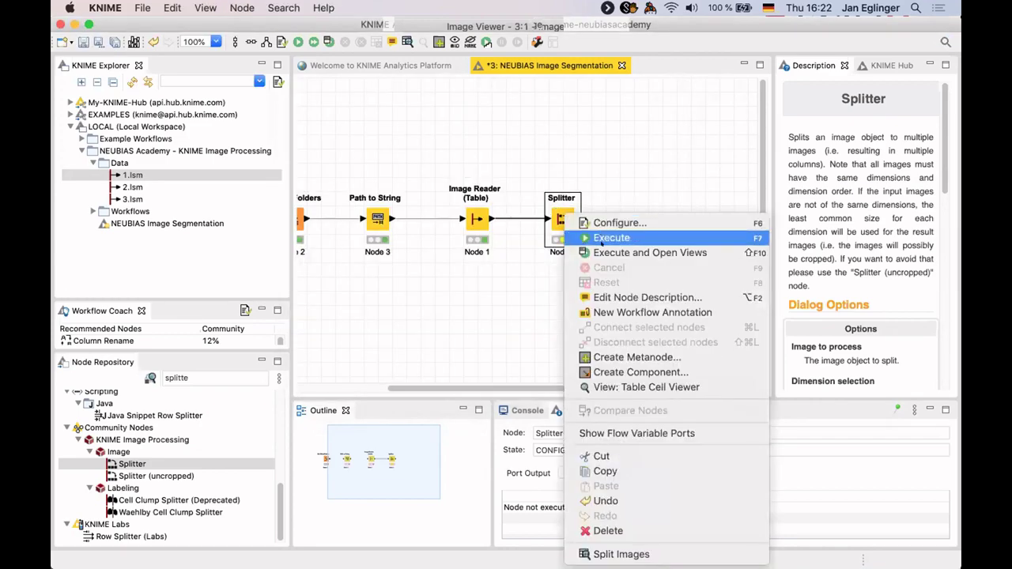
click(601, 252)
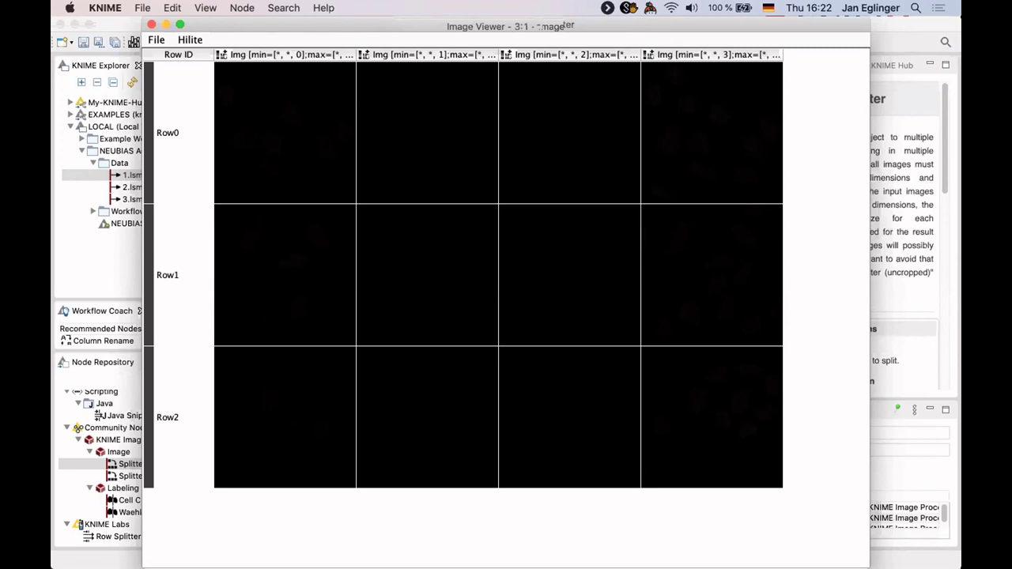
drag(236, 25, 237, 31)
click(428, 138)
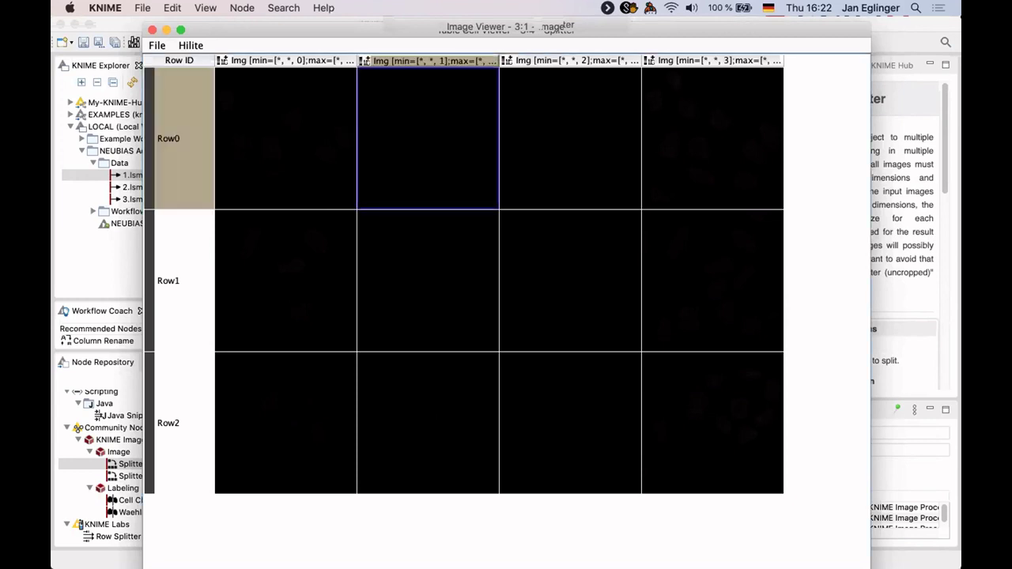
double_click(428, 138)
drag(668, 255, 658, 254)
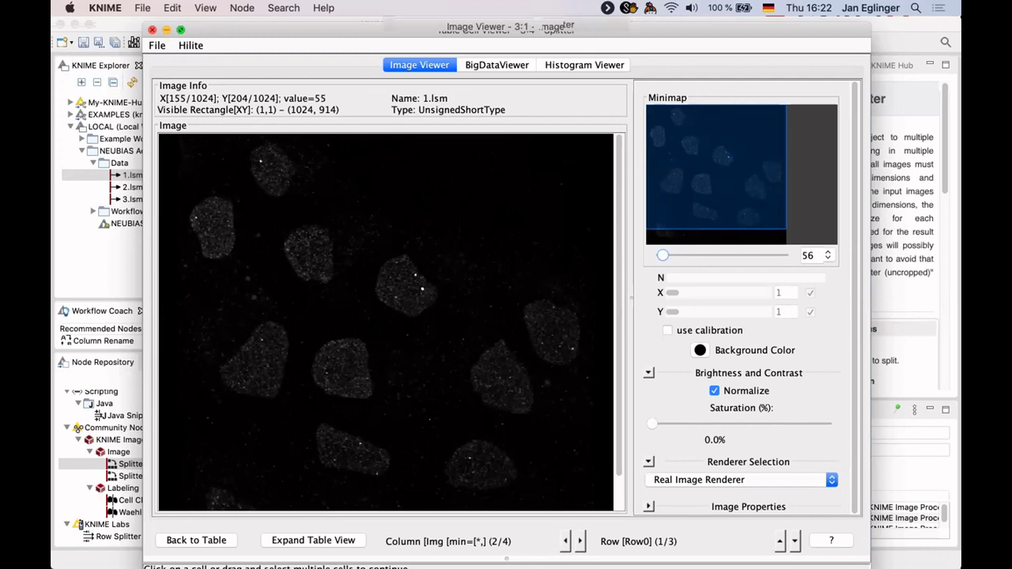
key(super+w)
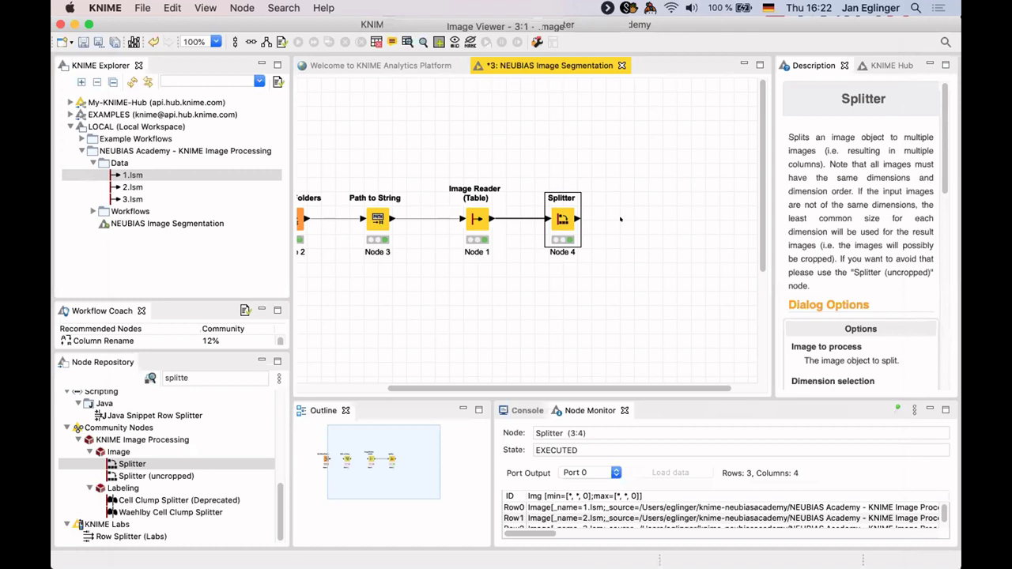
Check the Split Images output table of the Splitter node and close it.
scroll(620, 219, left, 2)
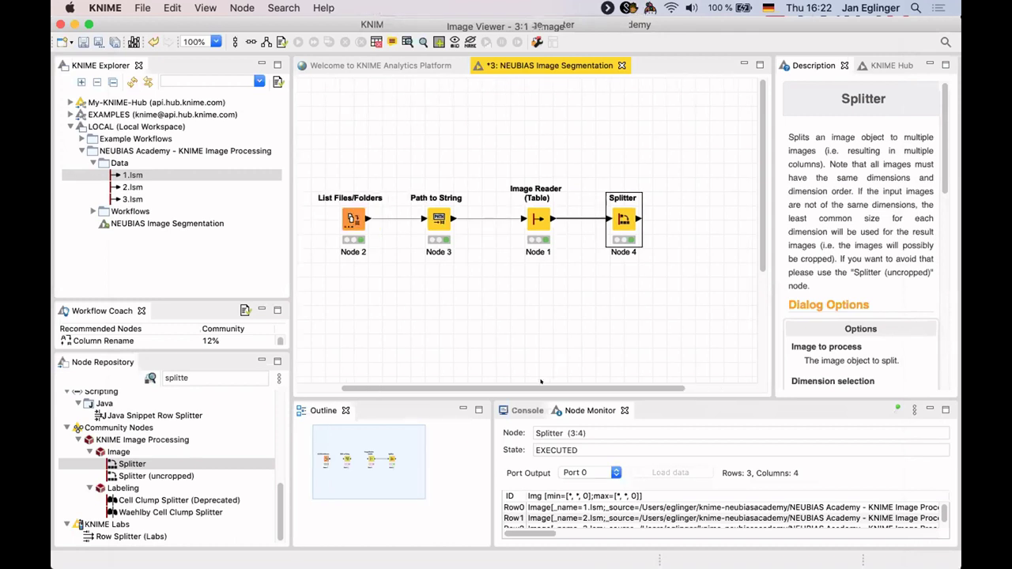
scroll(543, 261, right, 3)
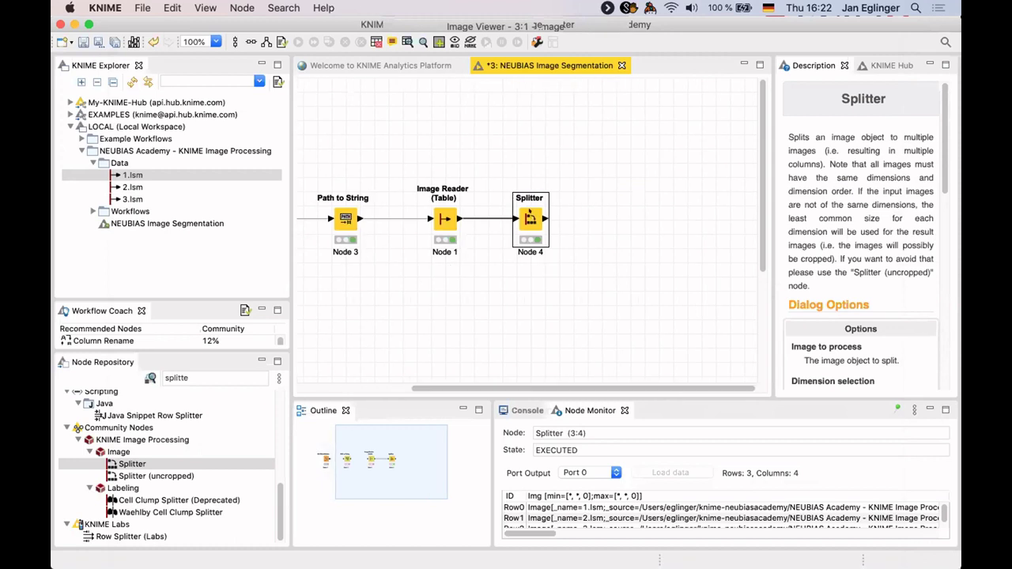
key(shift+F10)
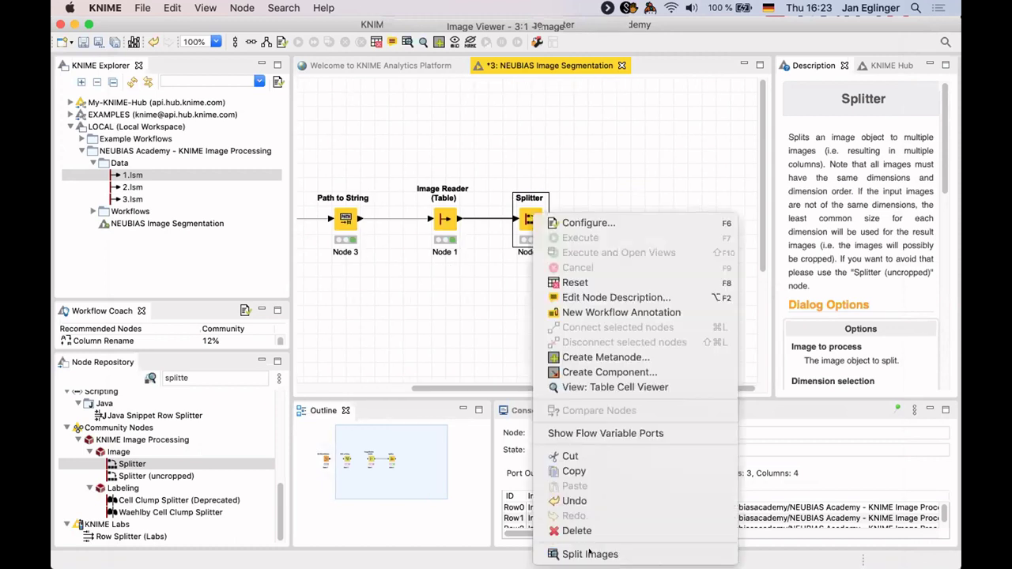
key(Return)
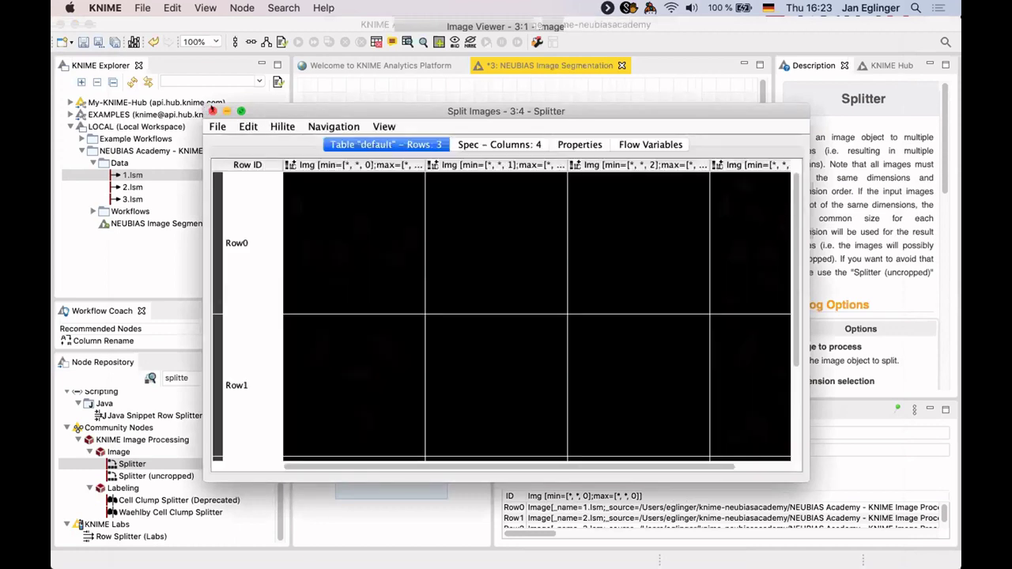
click(212, 111)
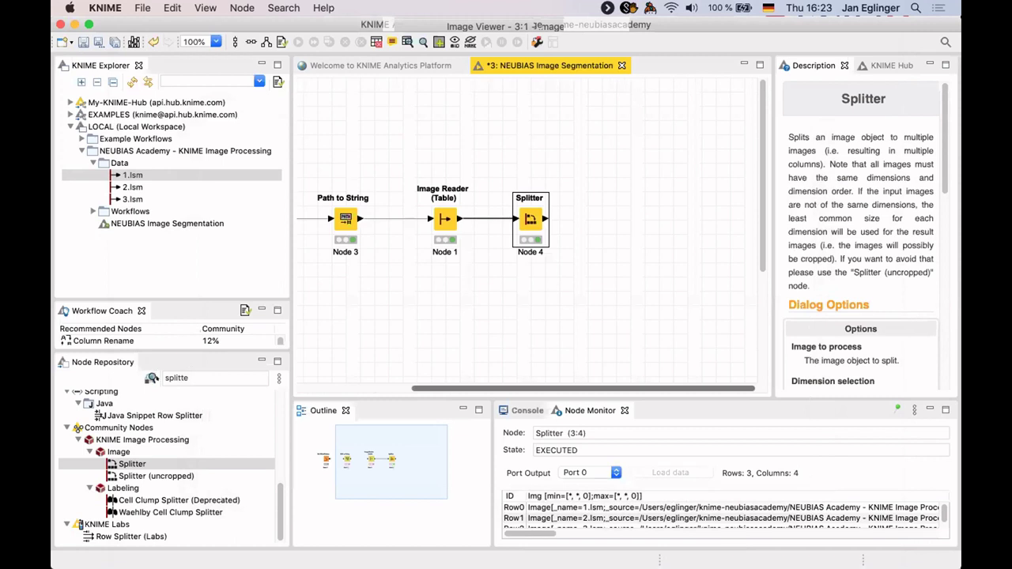
Find the Column Filter node with the search "column fil" and add it connected after the Splitter.
click(215, 378)
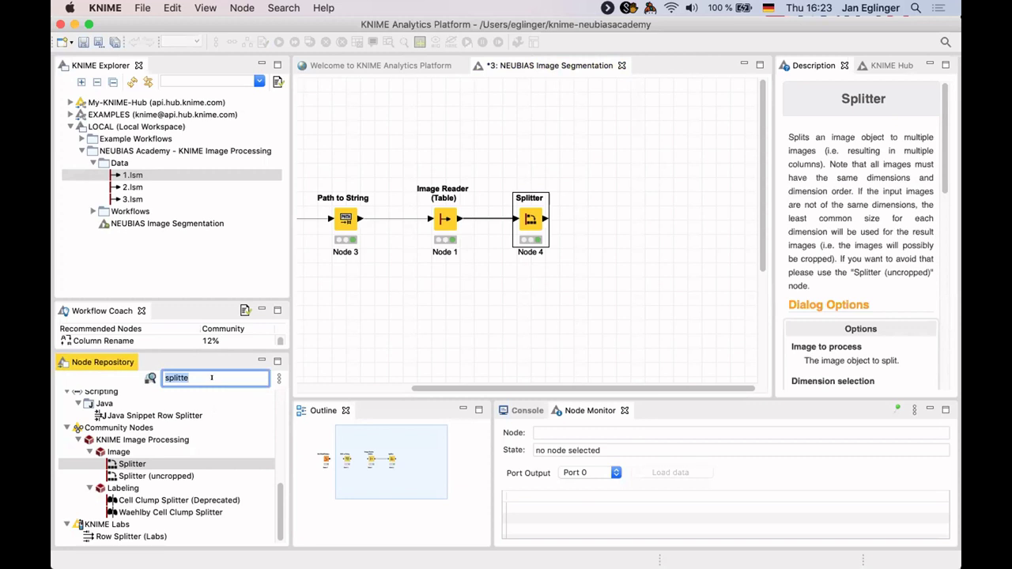
text(c)
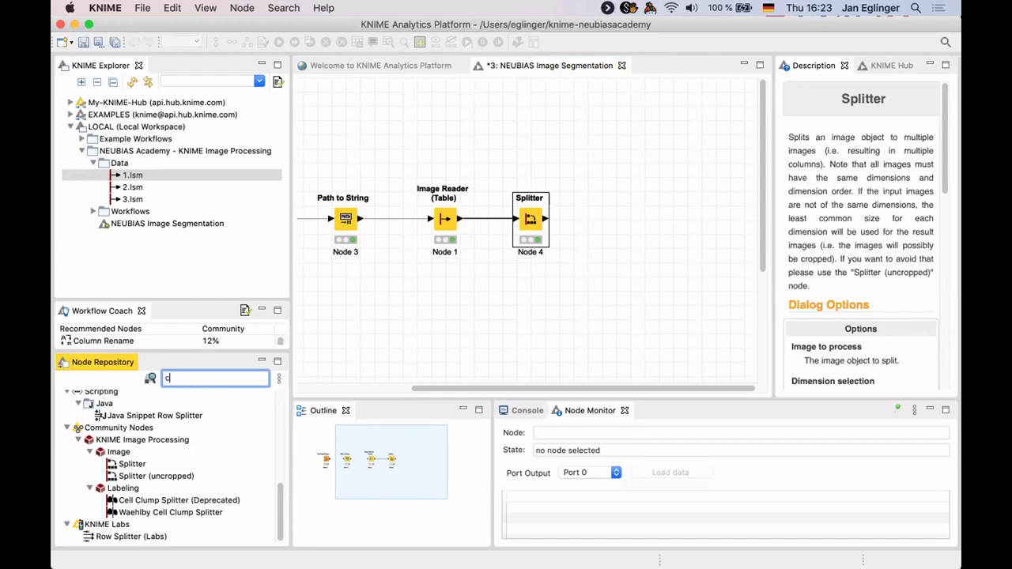
text(olumn fil)
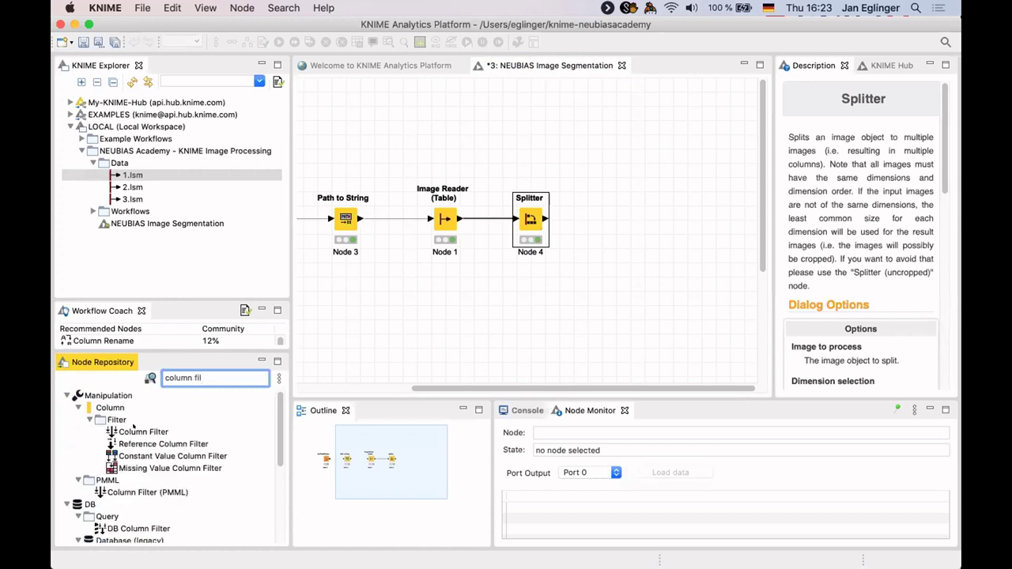
click(135, 432)
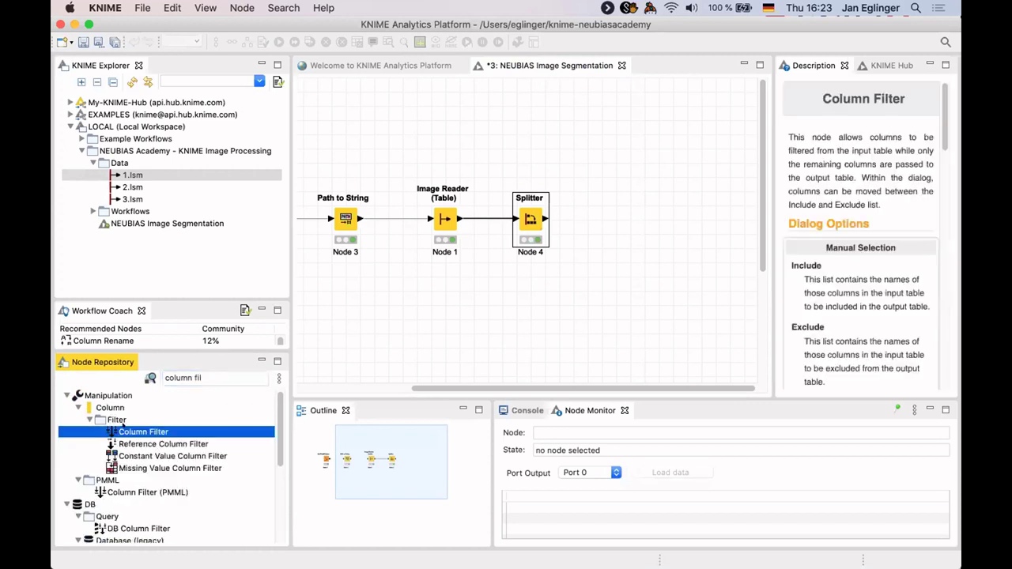
drag(148, 427, 143, 423)
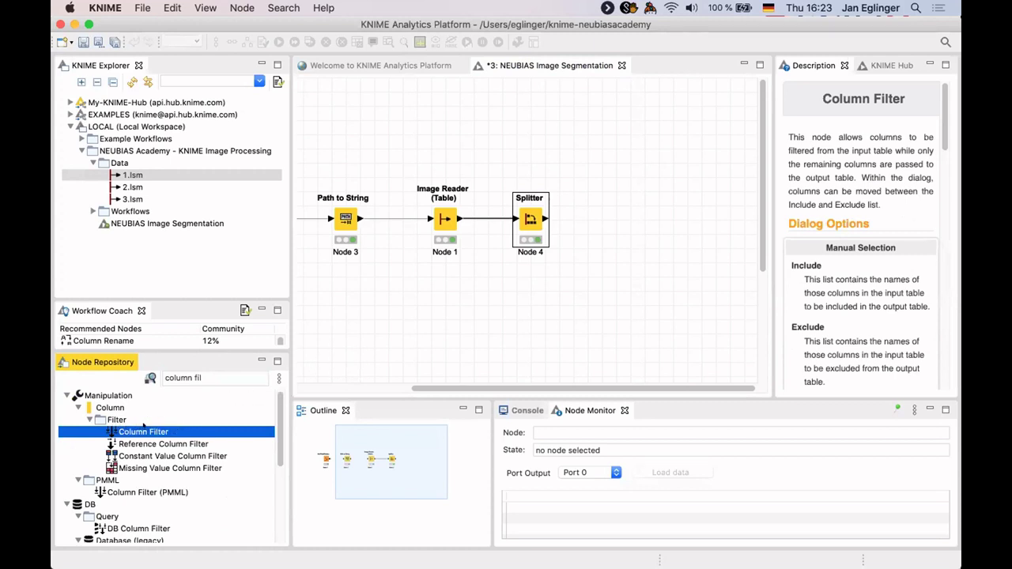
double_click(143, 432)
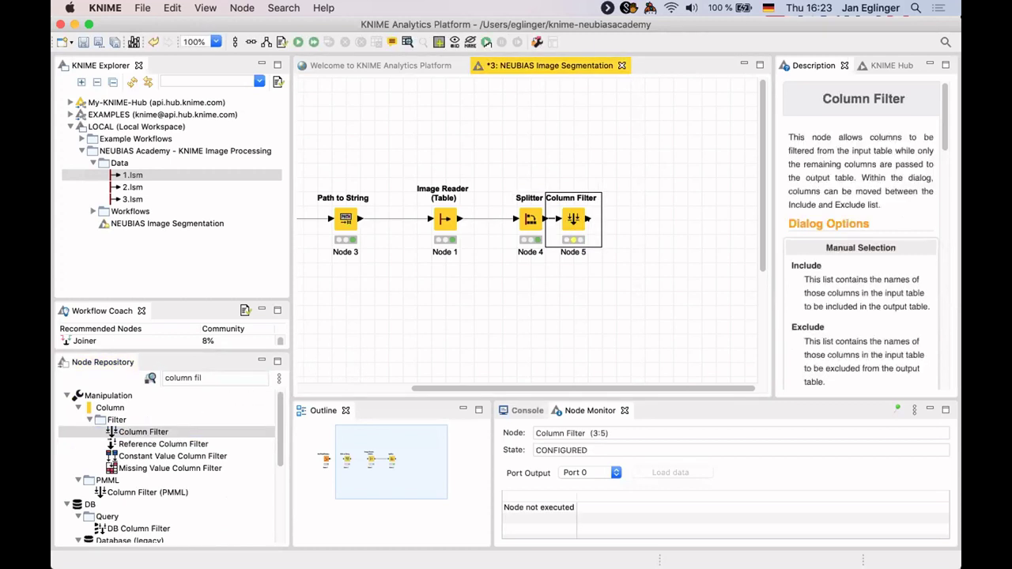
Configure the Column Filter to exclude the column Img [min=[*, *, 2];max=[*, *, 2]] and execute the node.
key(F6)
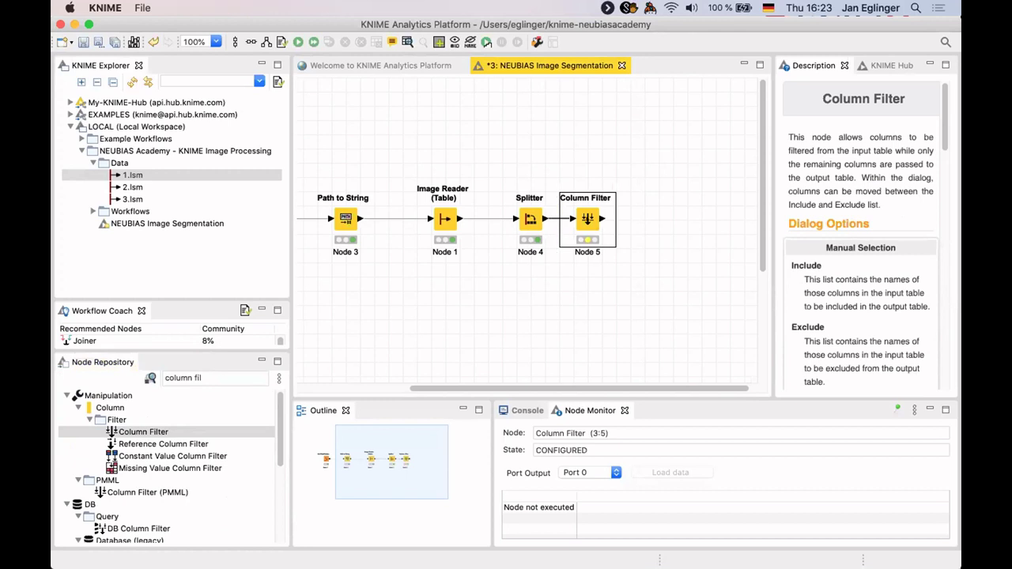
drag(553, 145, 543, 248)
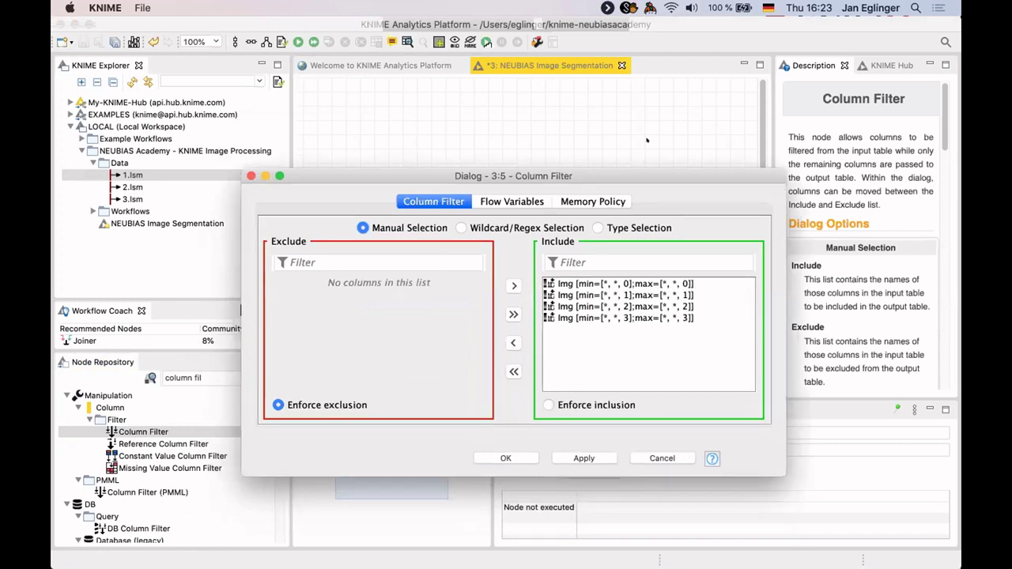
drag(644, 183, 655, 141)
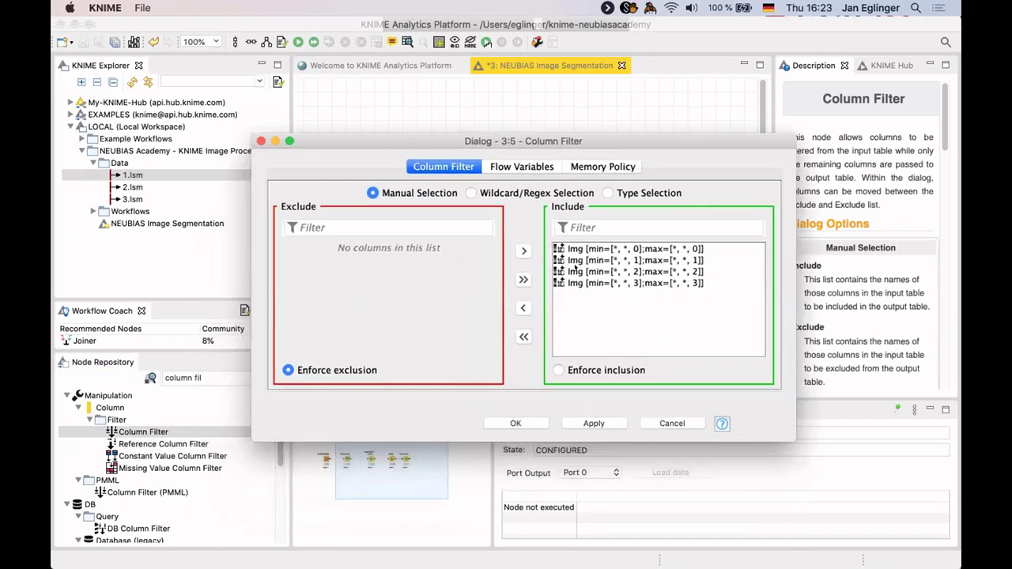
click(575, 272)
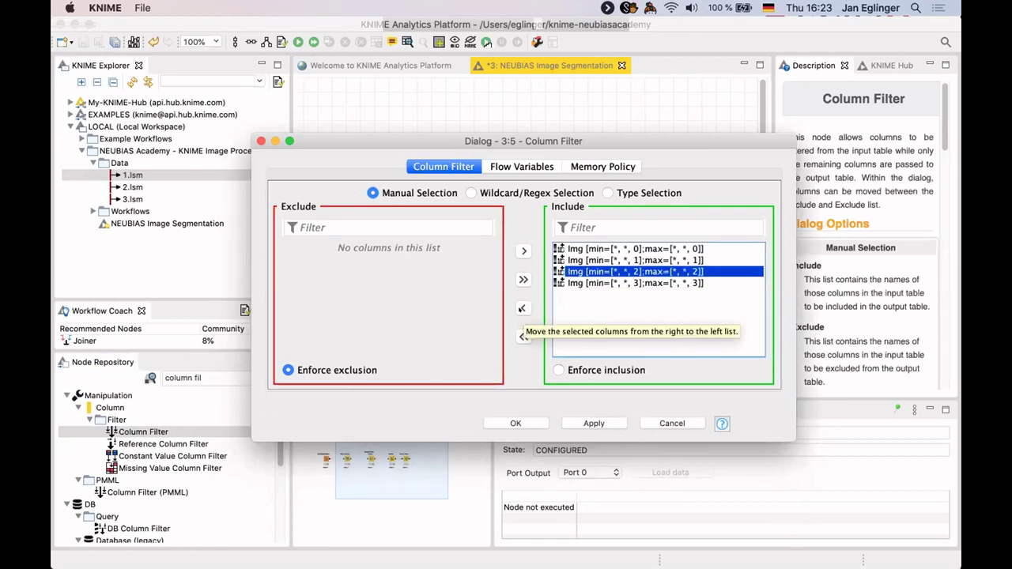
click(521, 308)
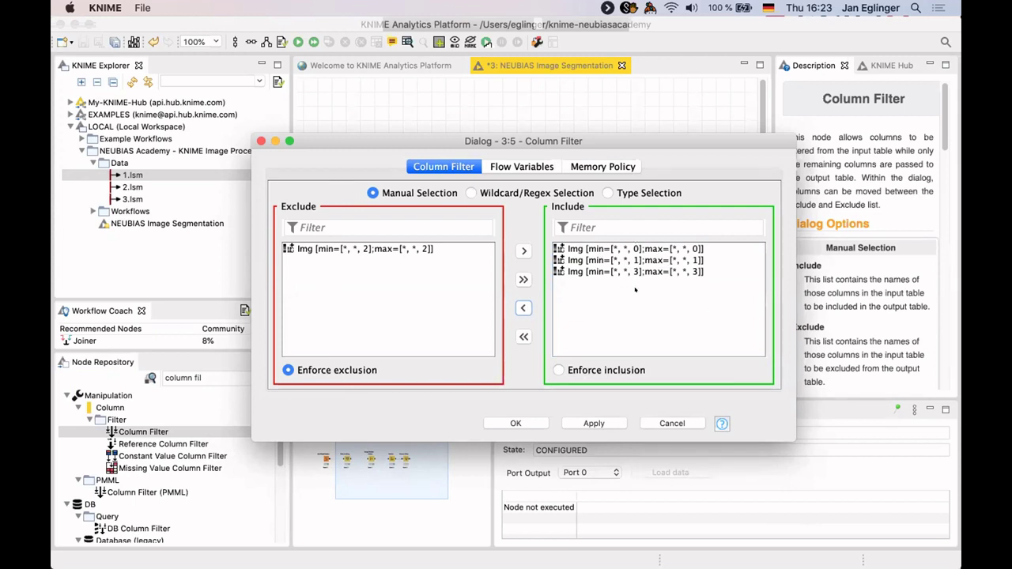
click(528, 422)
right_click(579, 214)
click(616, 238)
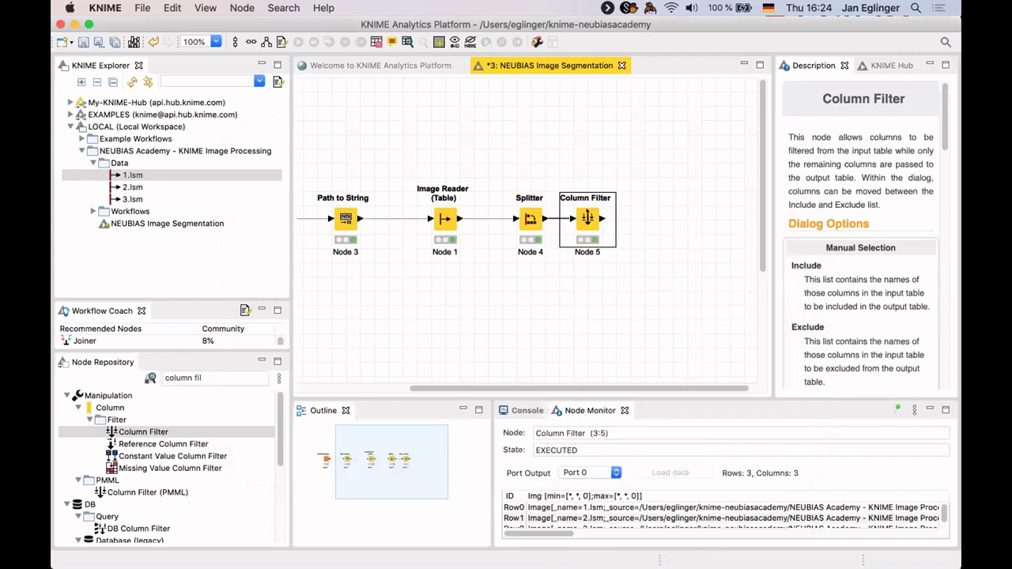
Check the Filtered table output of the Column Filter node, close it and open it once more.
right_click(585, 212)
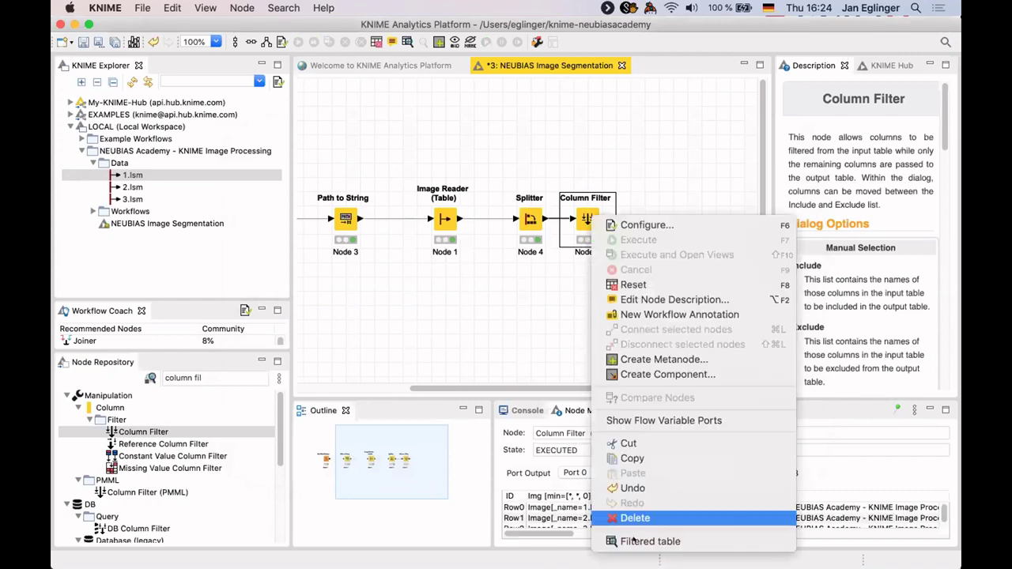
click(575, 424)
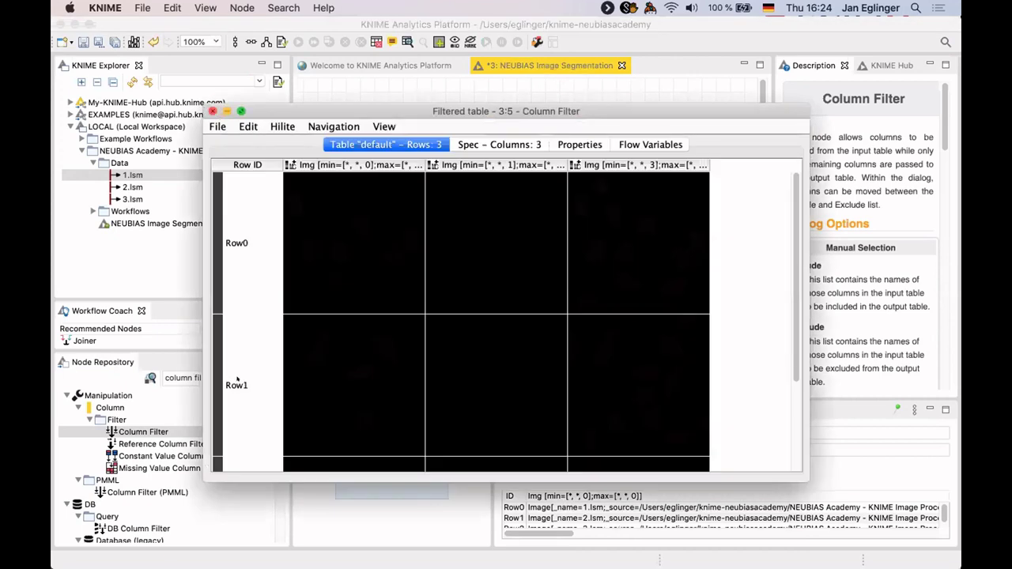
key(super+w)
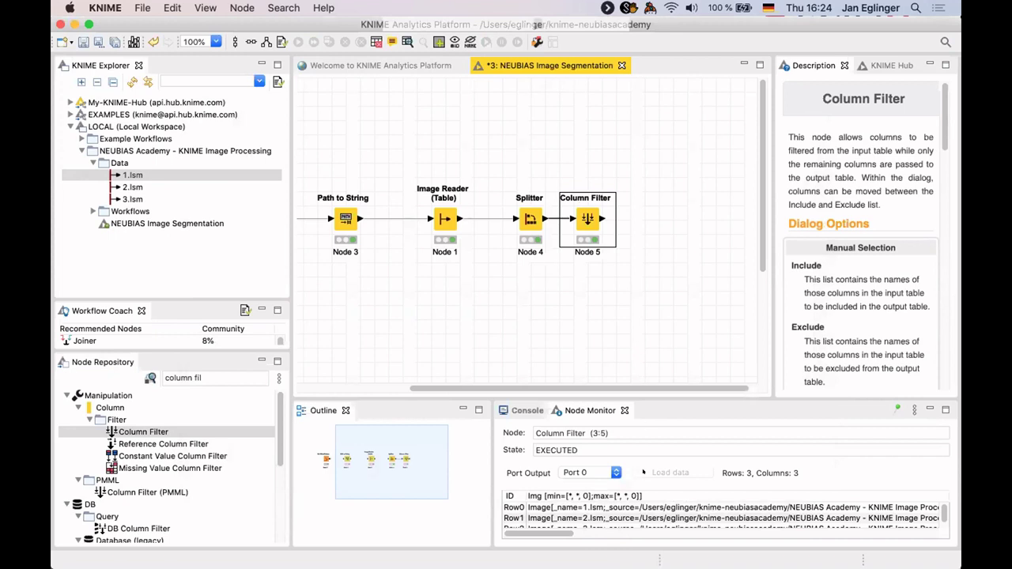
right_click(586, 218)
click(644, 541)
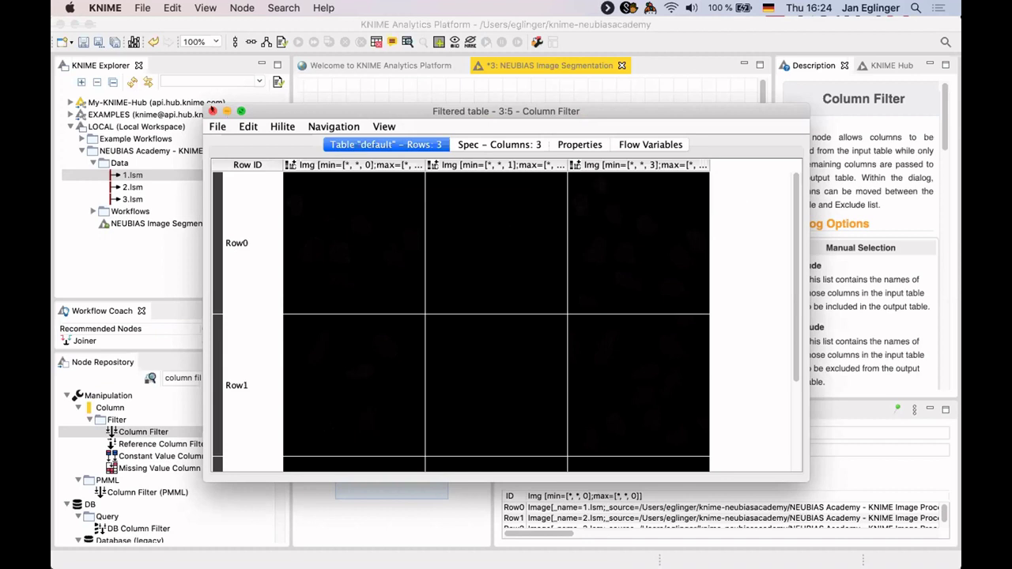
Close the filtered table, find the Column Rename node with the search "rename" and add it connected after the Column Filter.
click(212, 111)
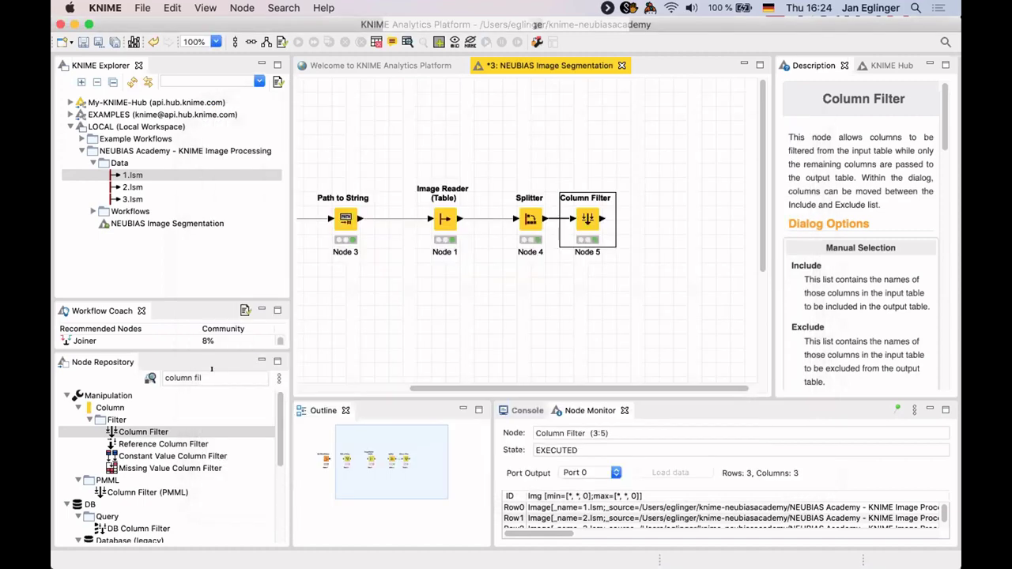
click(182, 378)
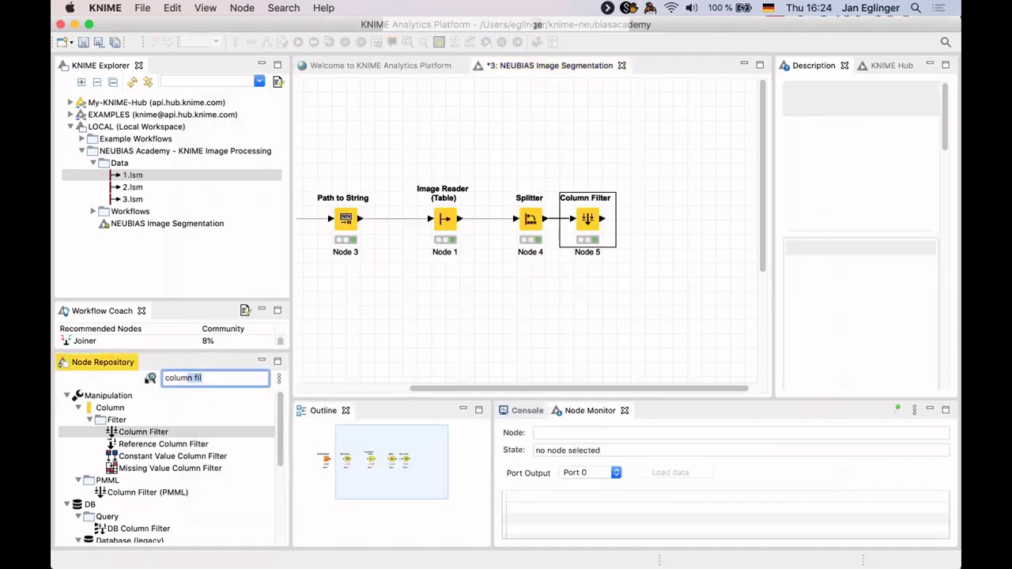
text(rename)
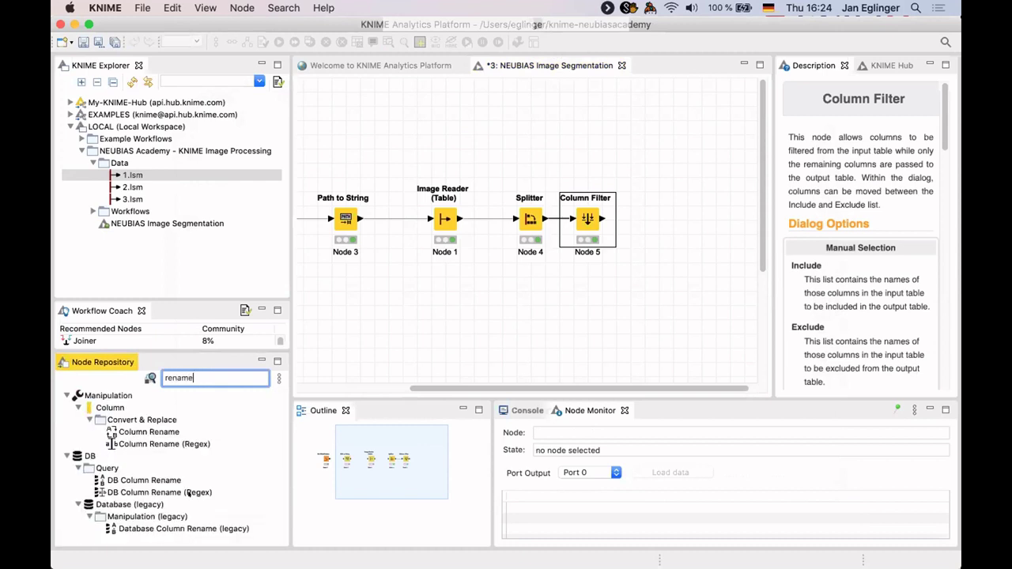
click(145, 428)
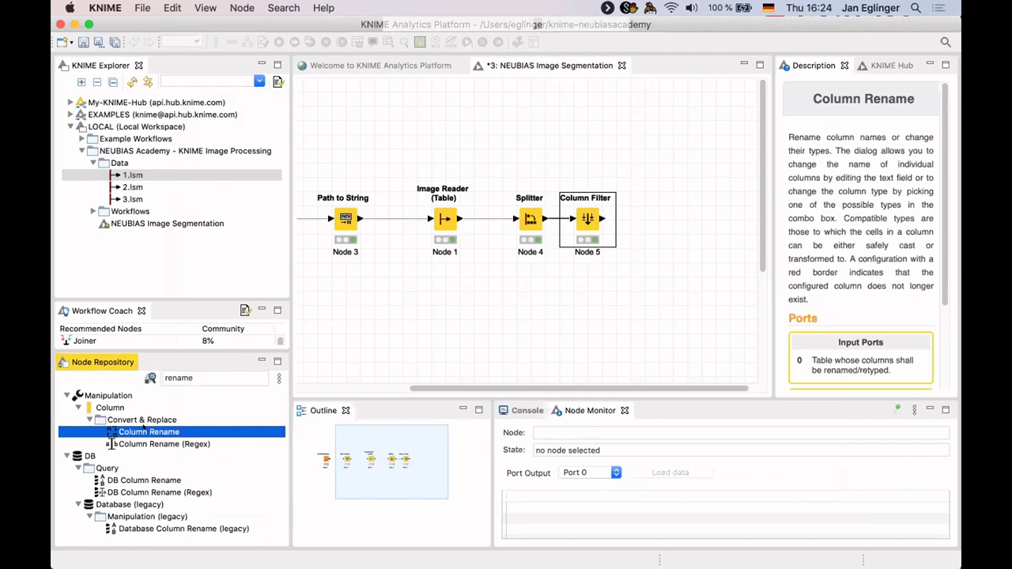
double_click(148, 432)
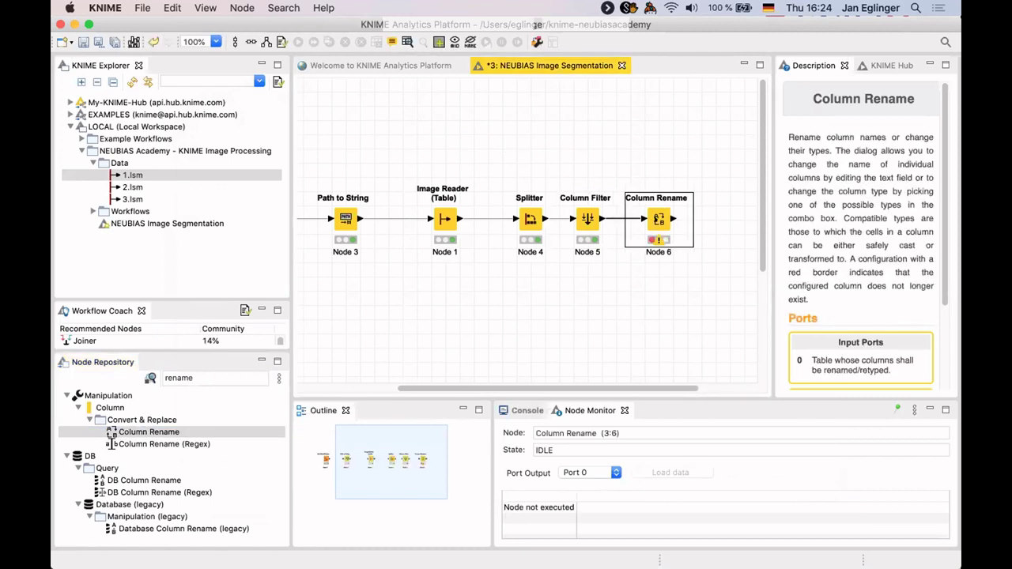
Open the Column Rename configuration and rename the column Img [min=[*, *, 0];max=[*, *, 0]] to Marker.
right_click(659, 219)
click(671, 226)
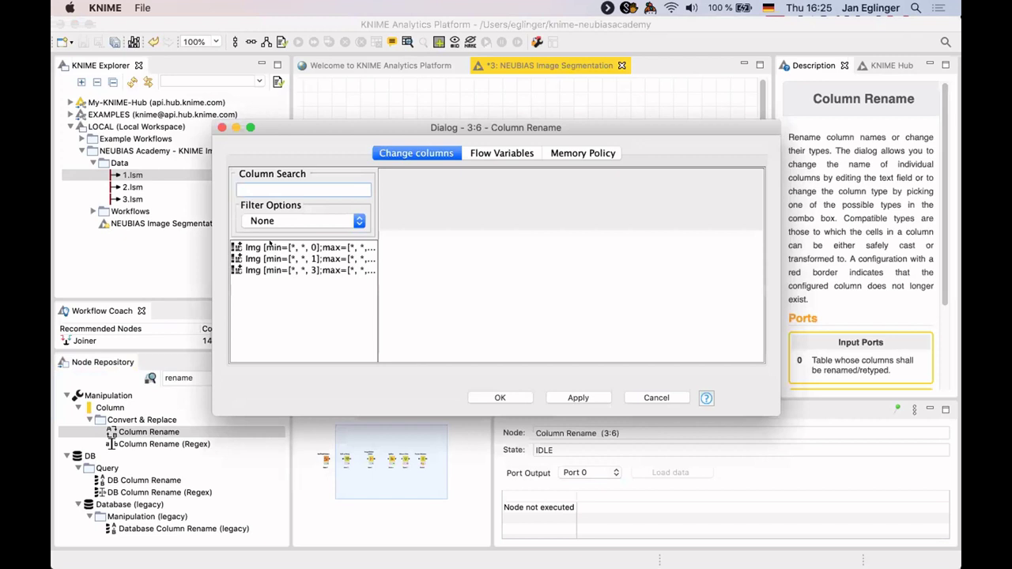
click(270, 245)
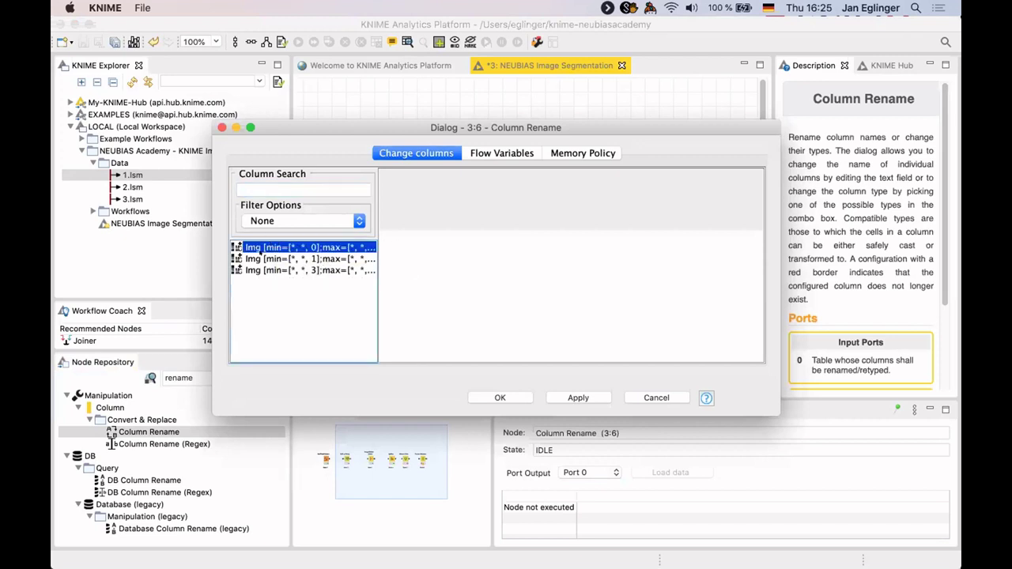
double_click(257, 247)
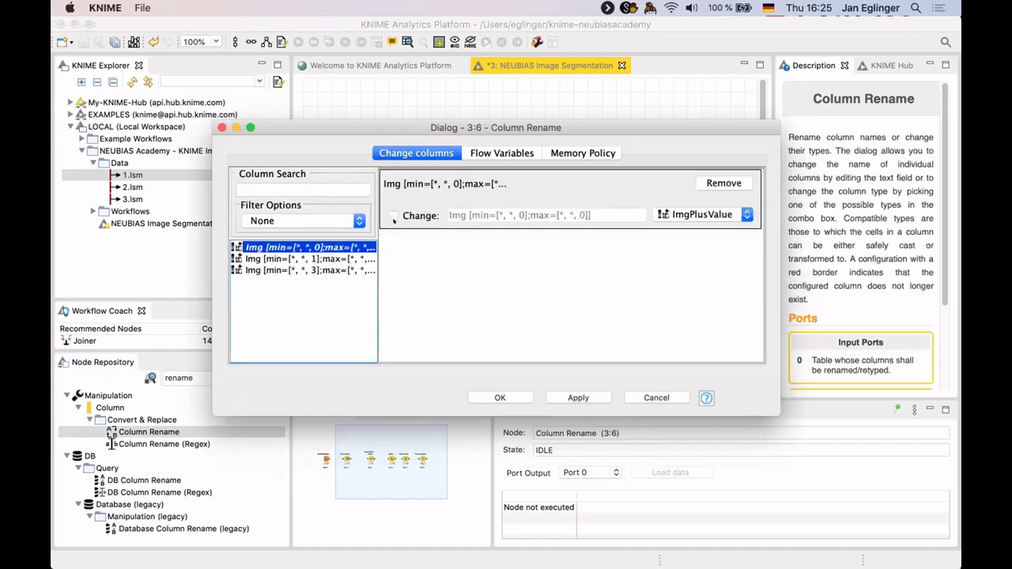
click(393, 215)
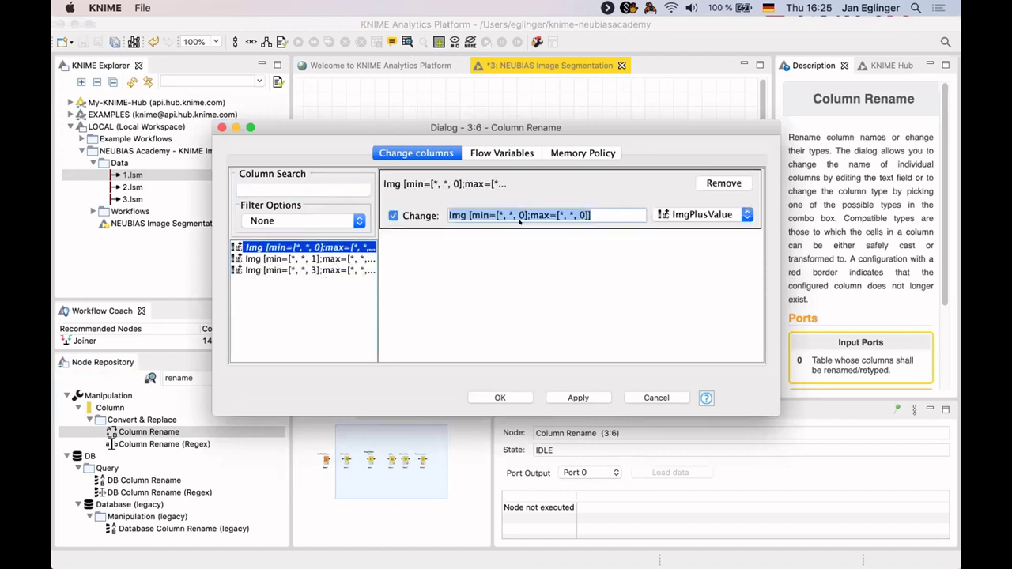
text(Marker)
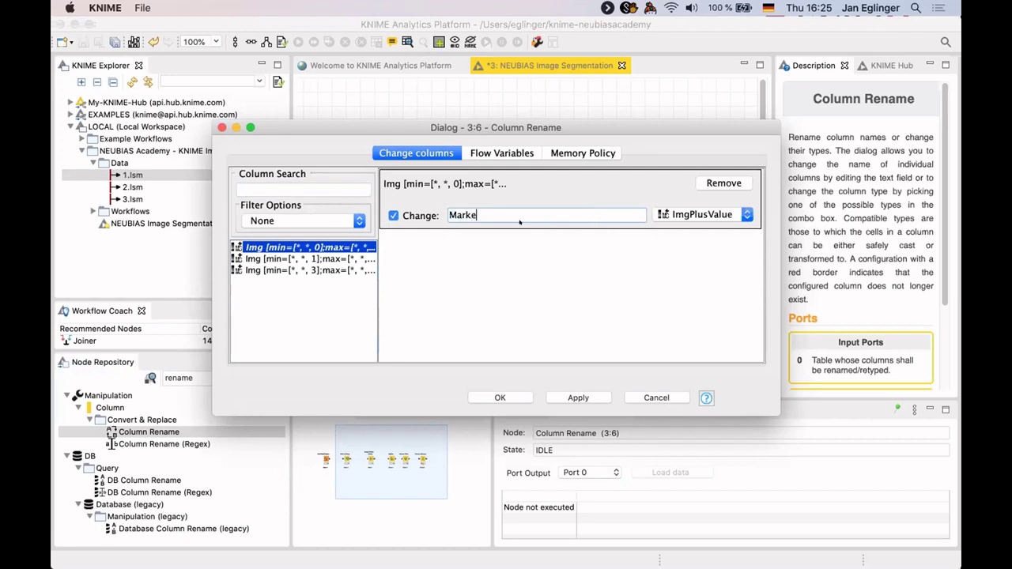
Rename the column Img [min=[*, *, 1];max=[*, *, 1]] to Foci and Img [min=[*, *, 3];max=[*, *, 3]] to Nuclei, and accept the configuration.
click(258, 258)
click(575, 275)
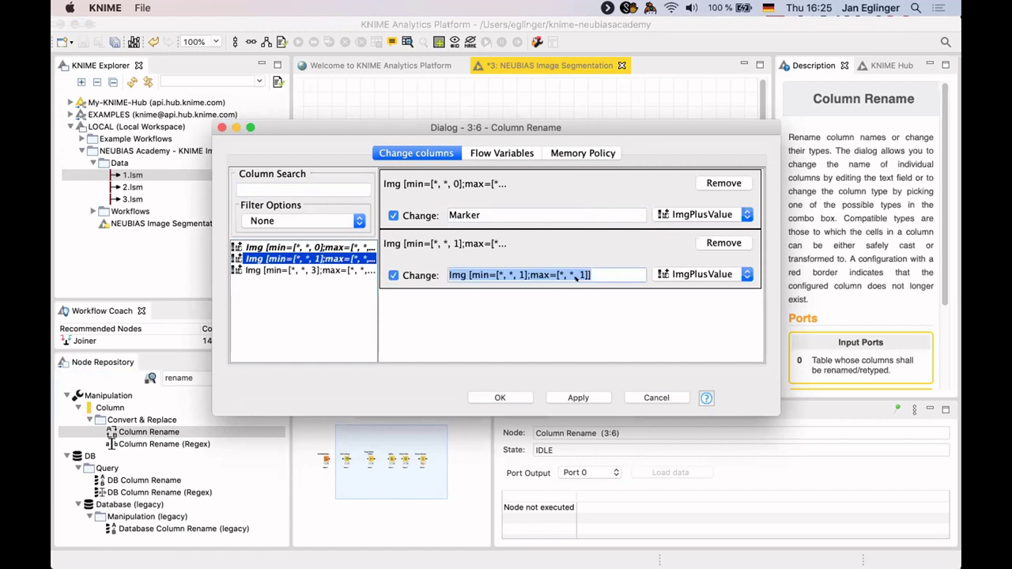
text(Foci)
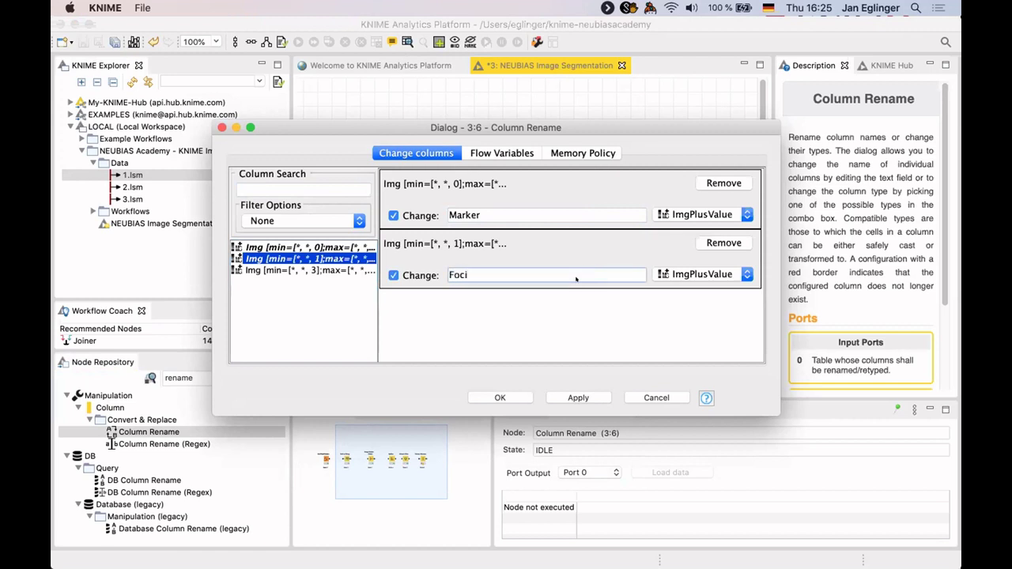
click(336, 270)
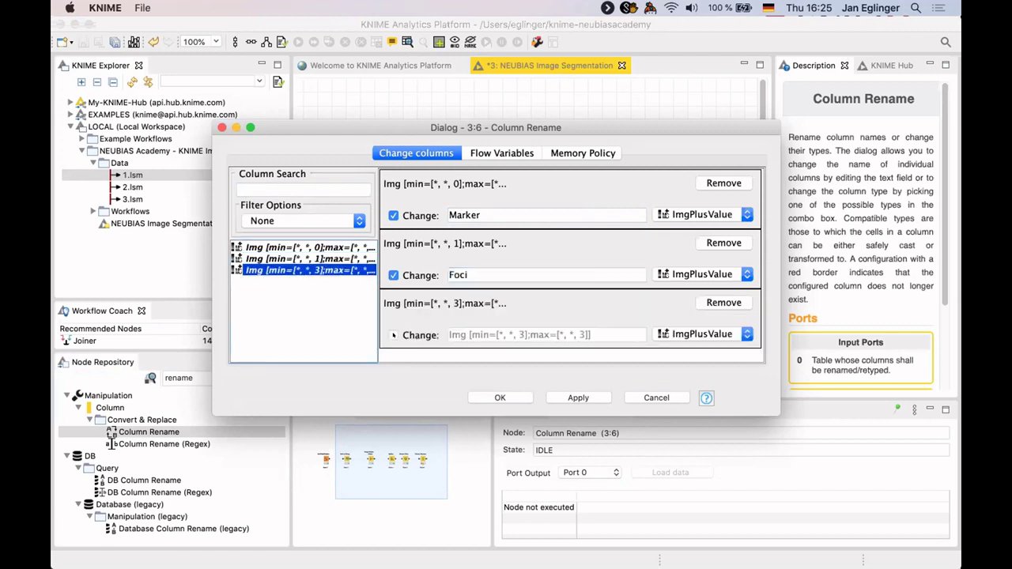
click(393, 335)
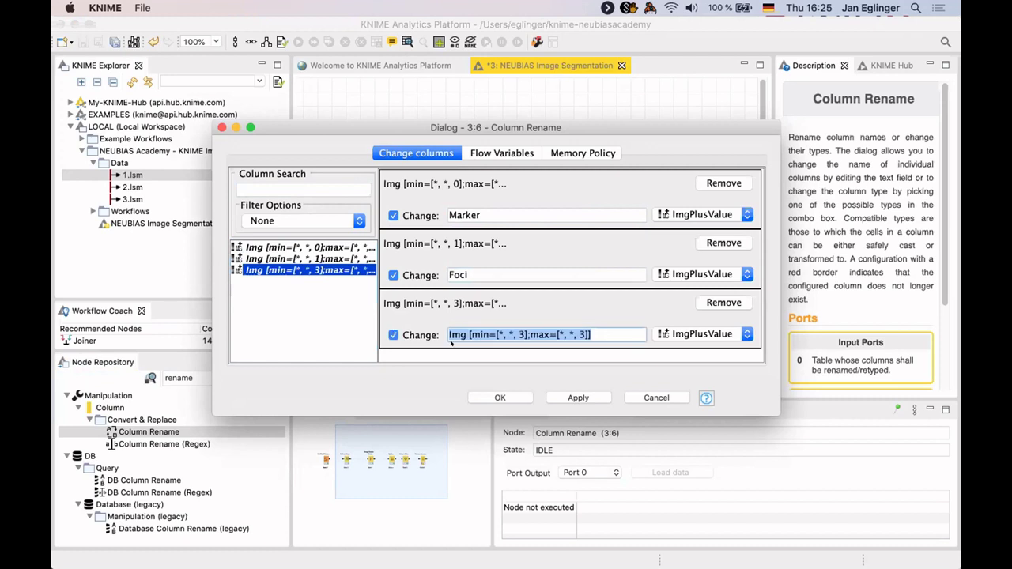
text(Nuclei)
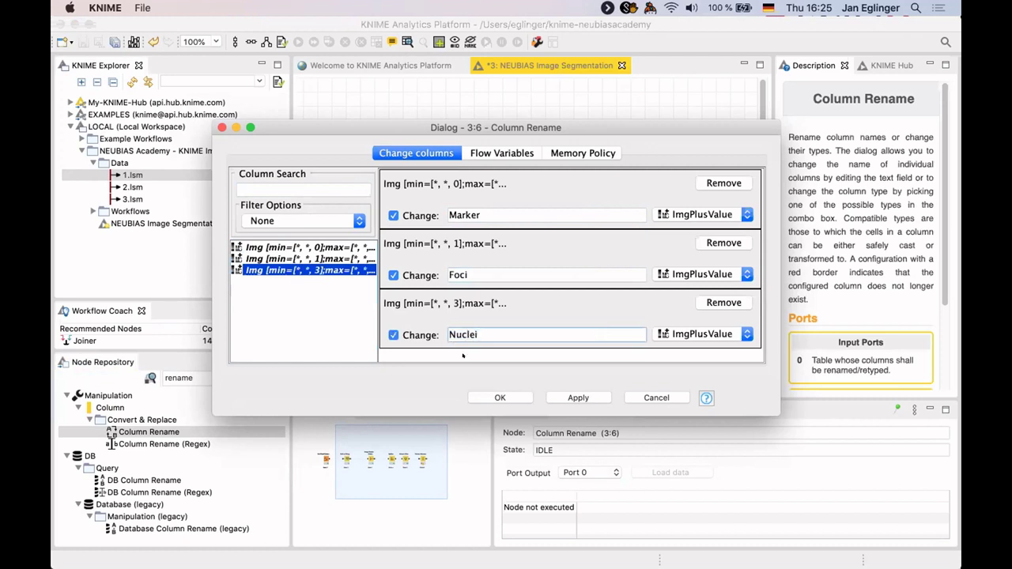
click(494, 397)
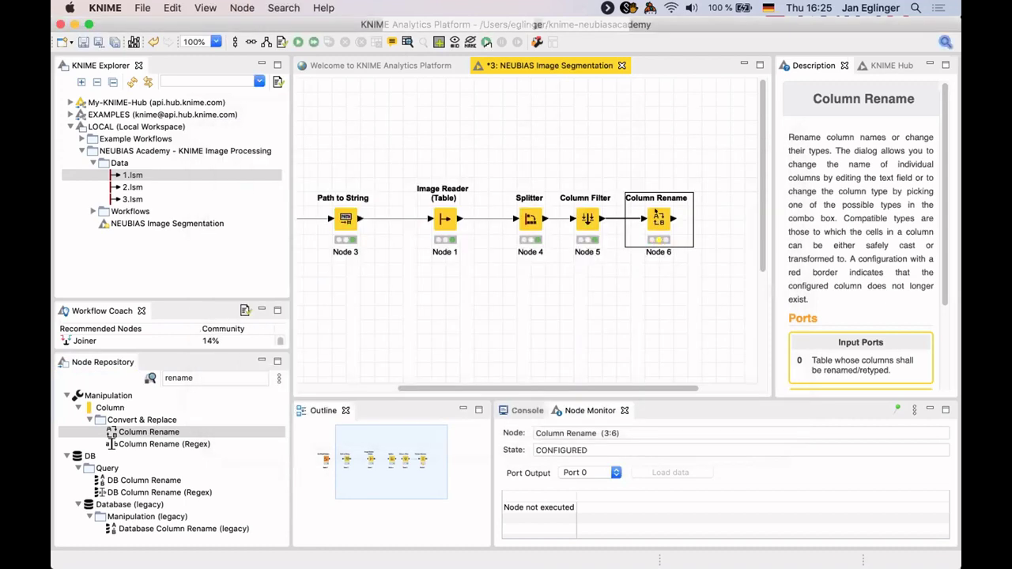
Execute the Column Rename node, check its Renamed/Retyped table output and close it.
right_click(657, 215)
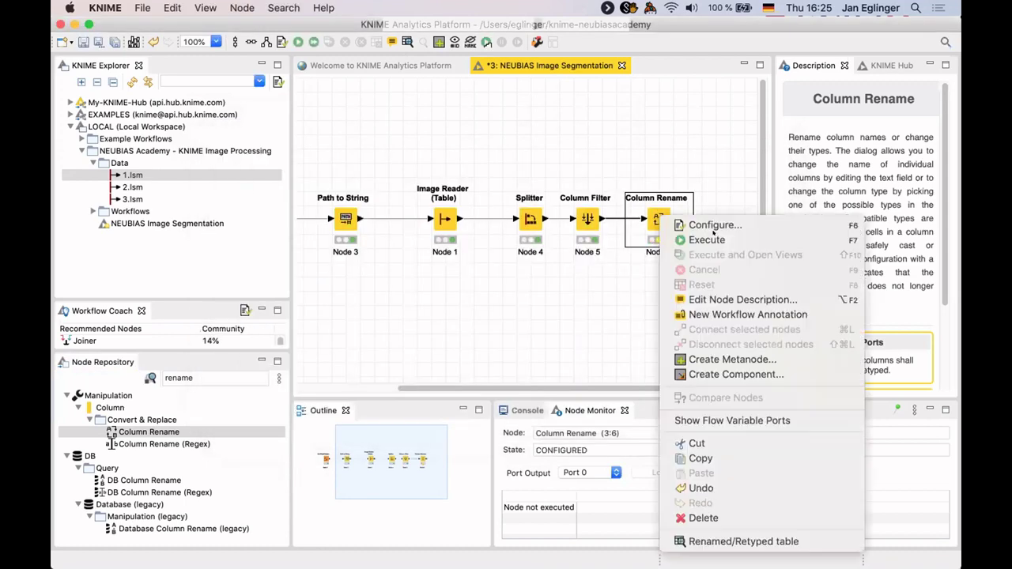
click(685, 236)
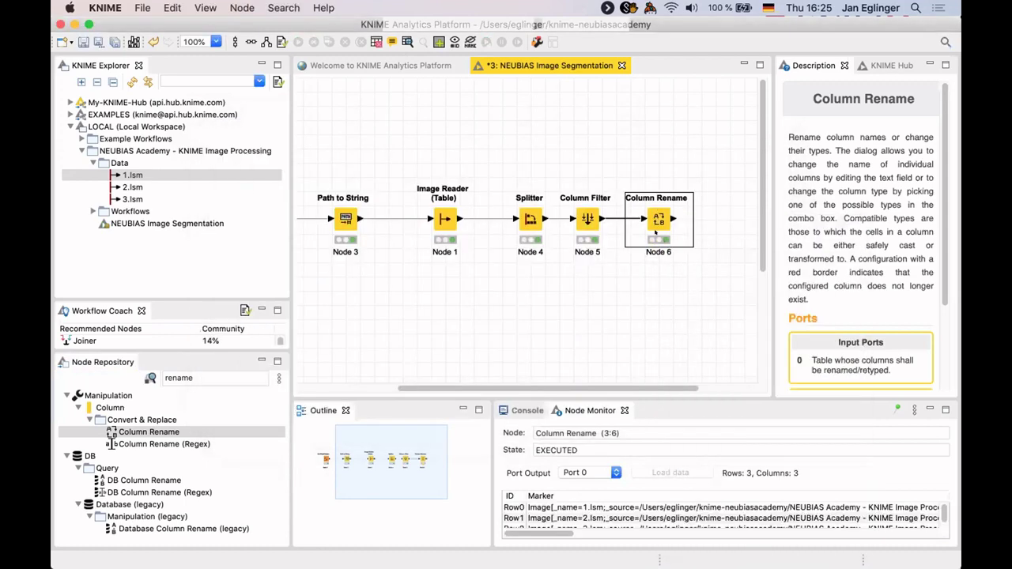
right_click(656, 214)
click(699, 540)
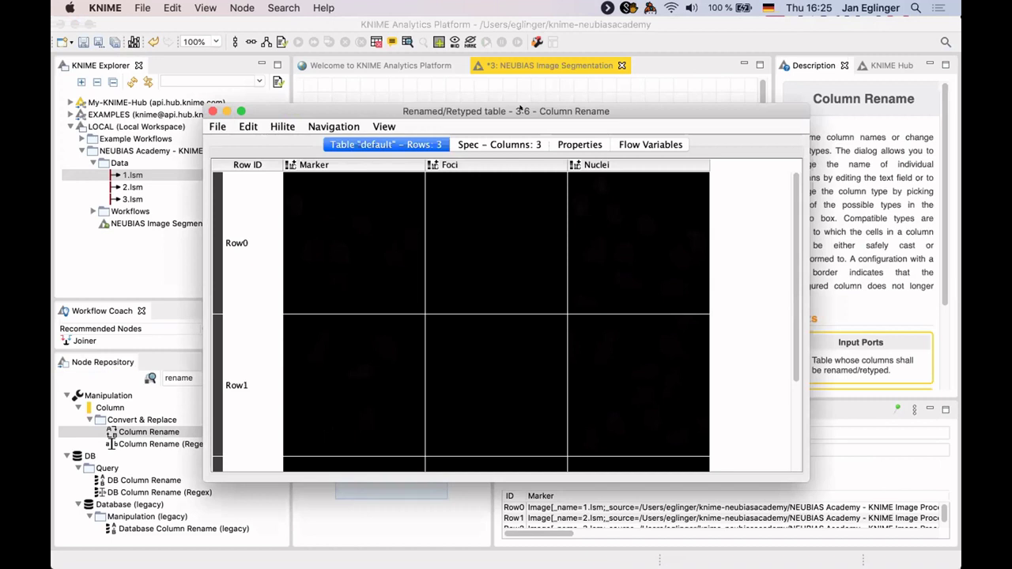
drag(520, 107, 516, 95)
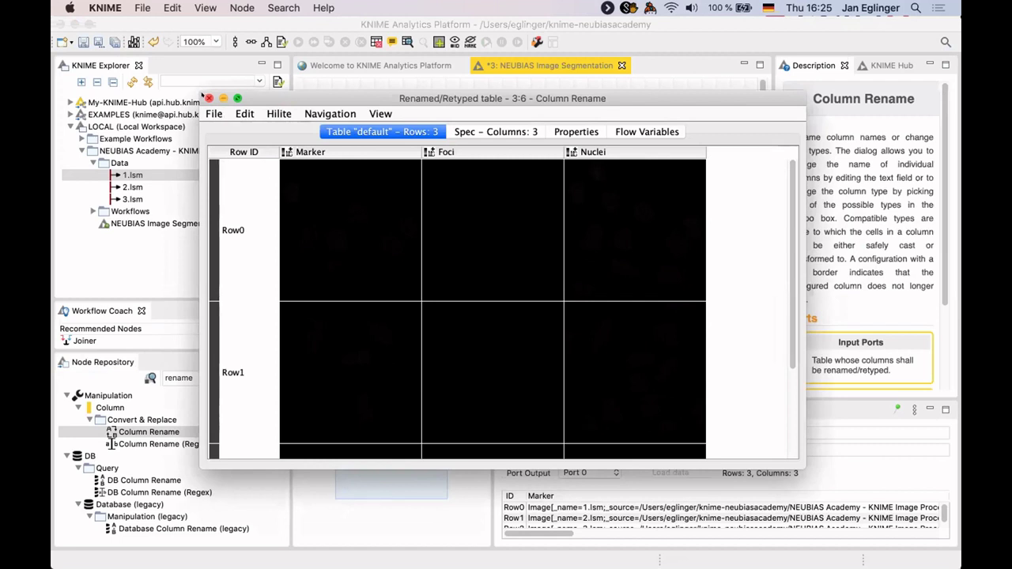
click(208, 98)
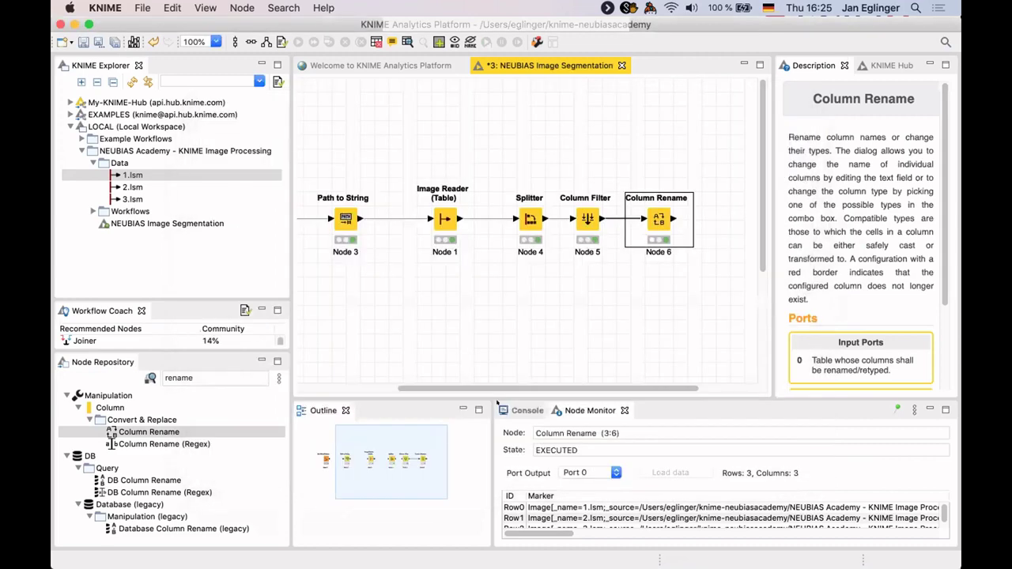
Start a new node search in the Node Repository to replace the term "rename".
scroll(566, 381, right, 3)
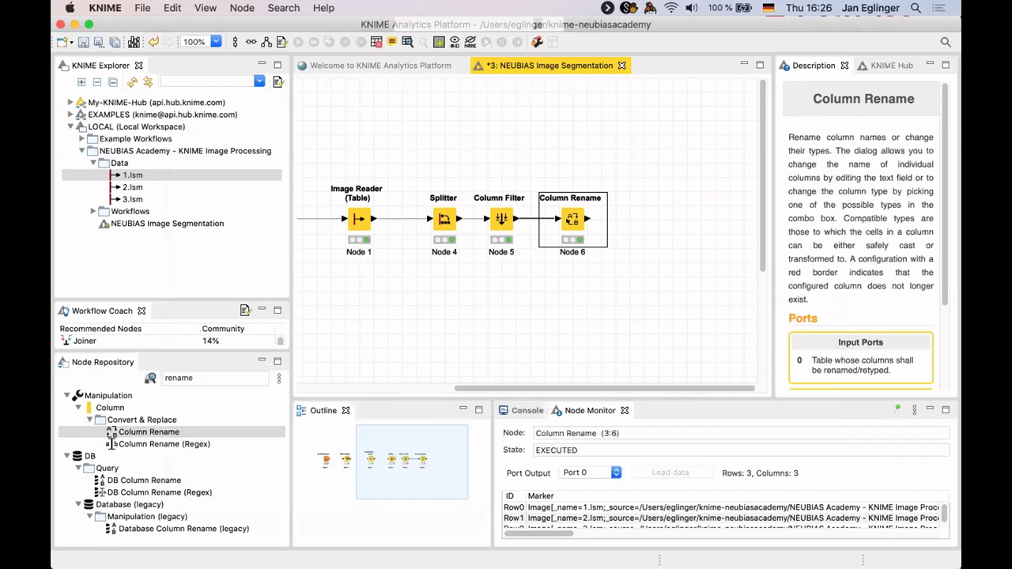
click(182, 378)
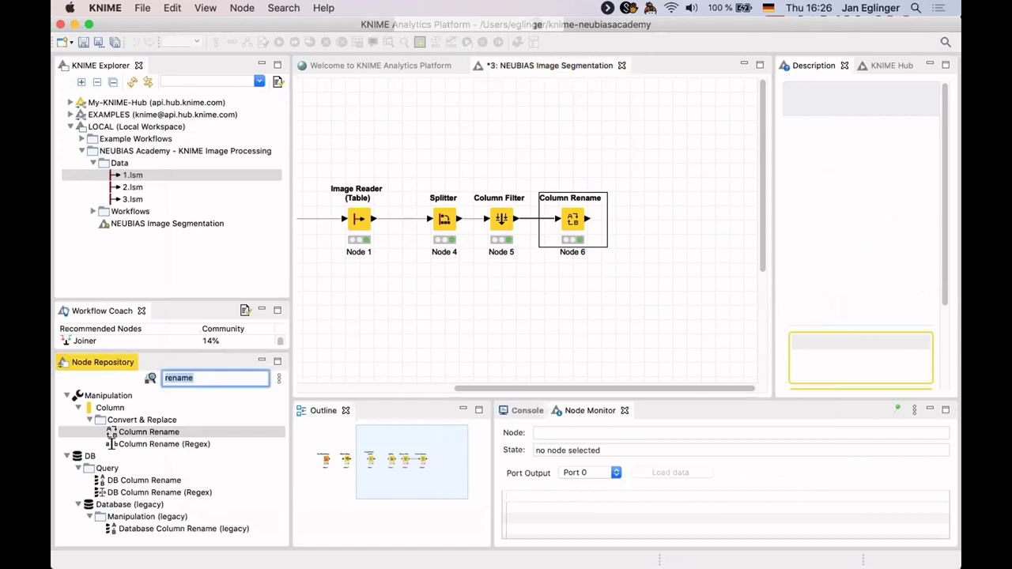
Search the node repository for "threshold", add a Global Thresholder node after Column Rename, and open its configuration.
text(threshold)
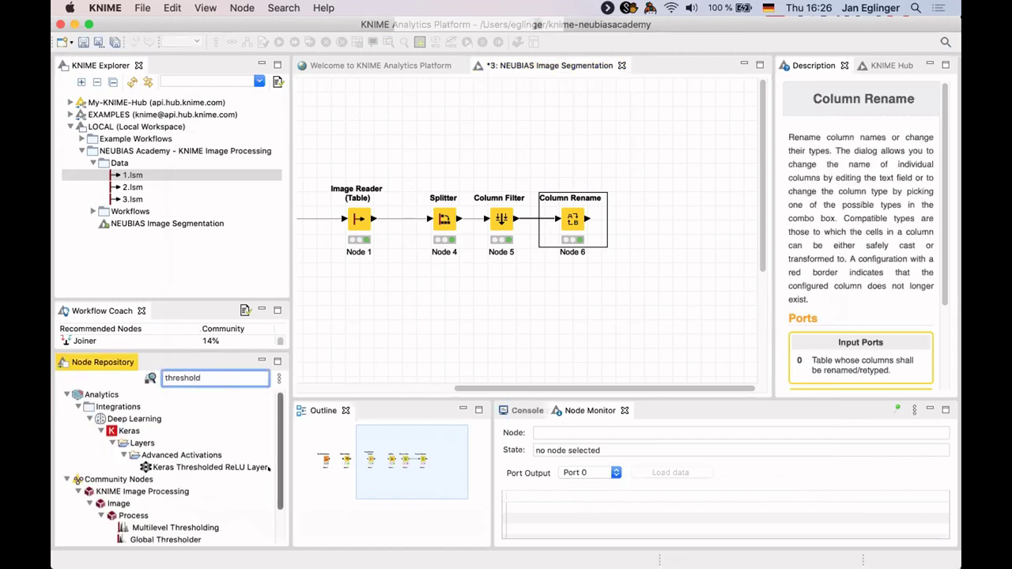
scroll(271, 490, down, 2)
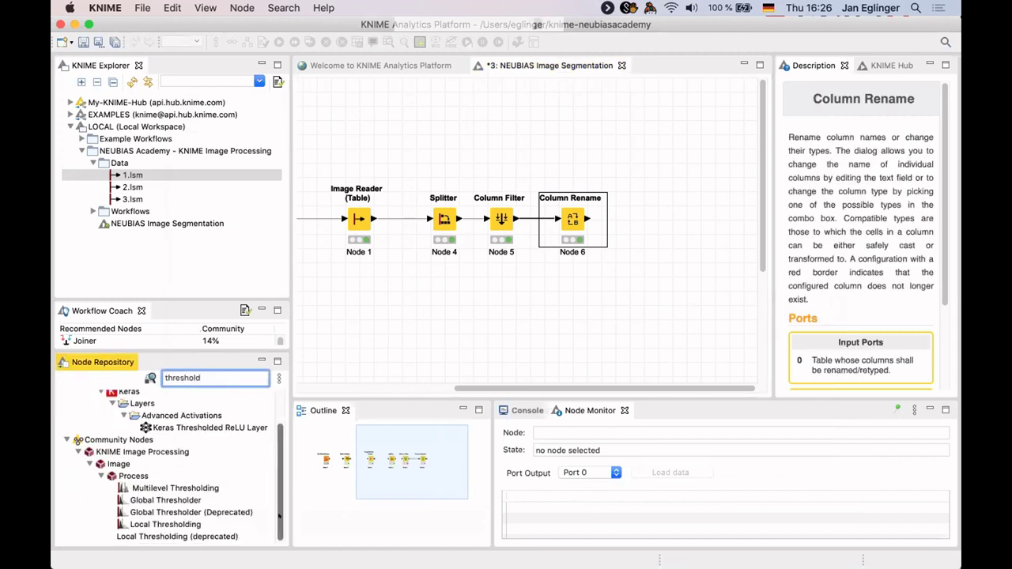
click(143, 496)
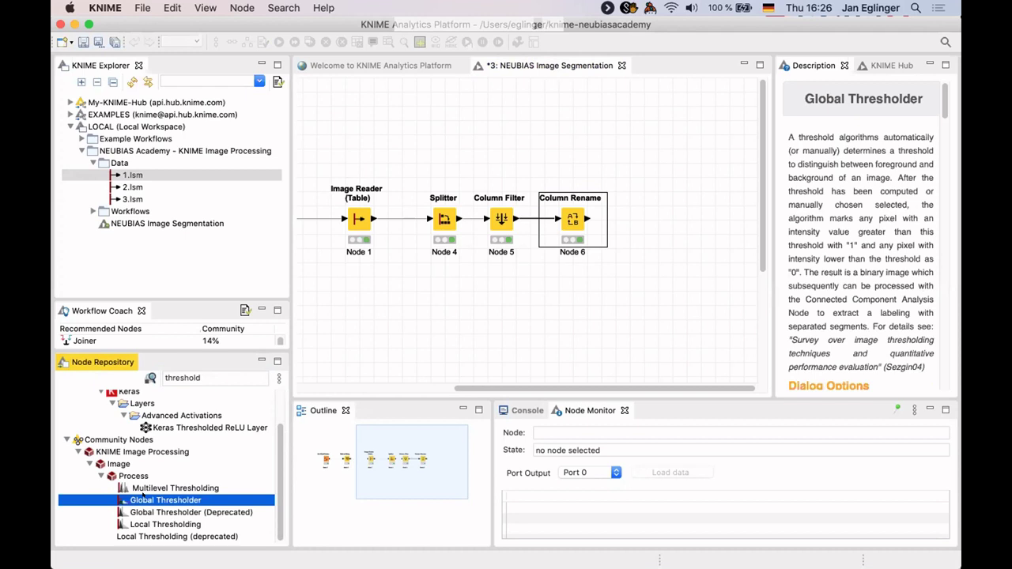
double_click(143, 498)
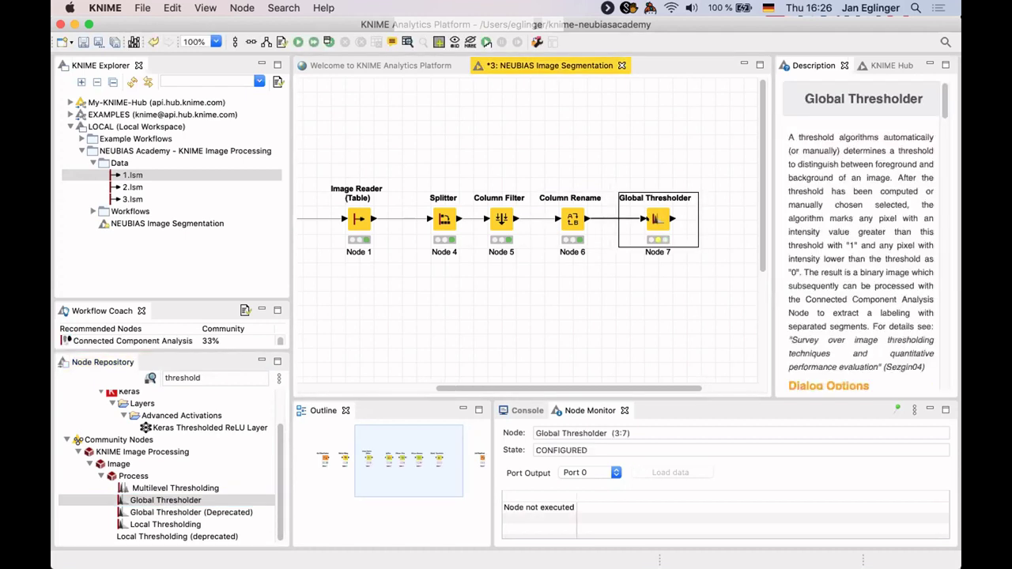
double_click(634, 210)
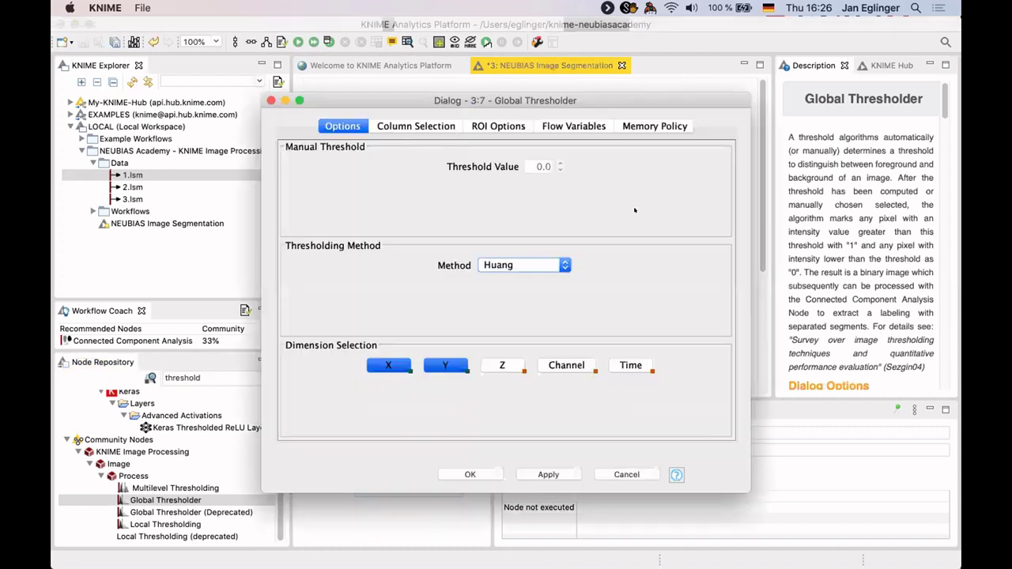
drag(496, 49, 484, 49)
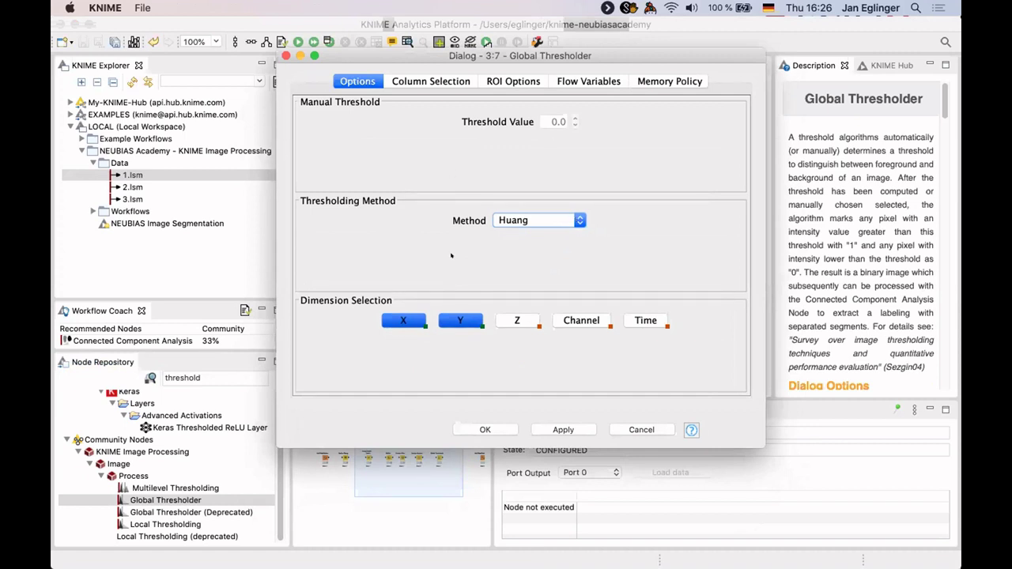
key(super+Tab)
key(super+Tab)
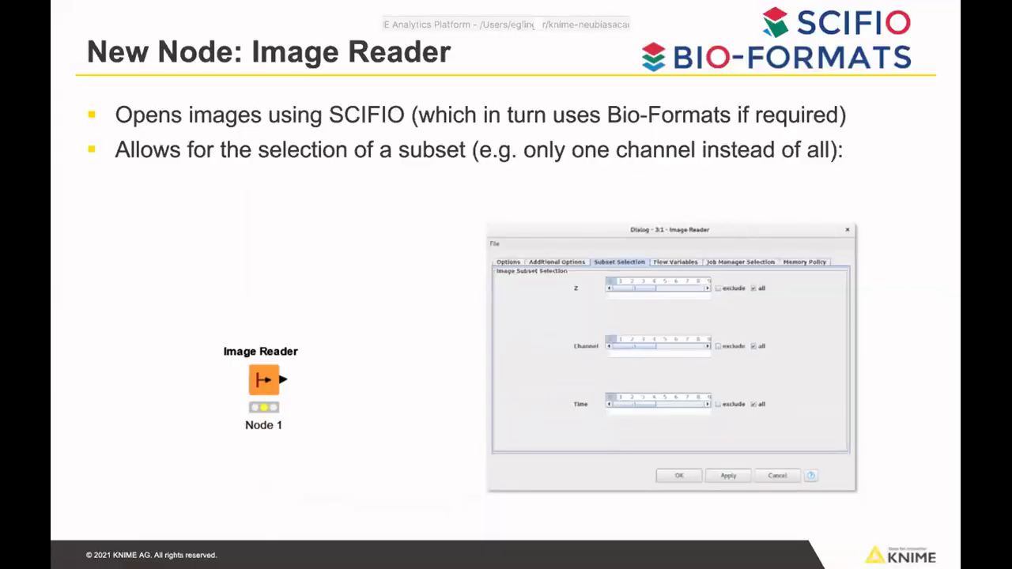
key(Right)
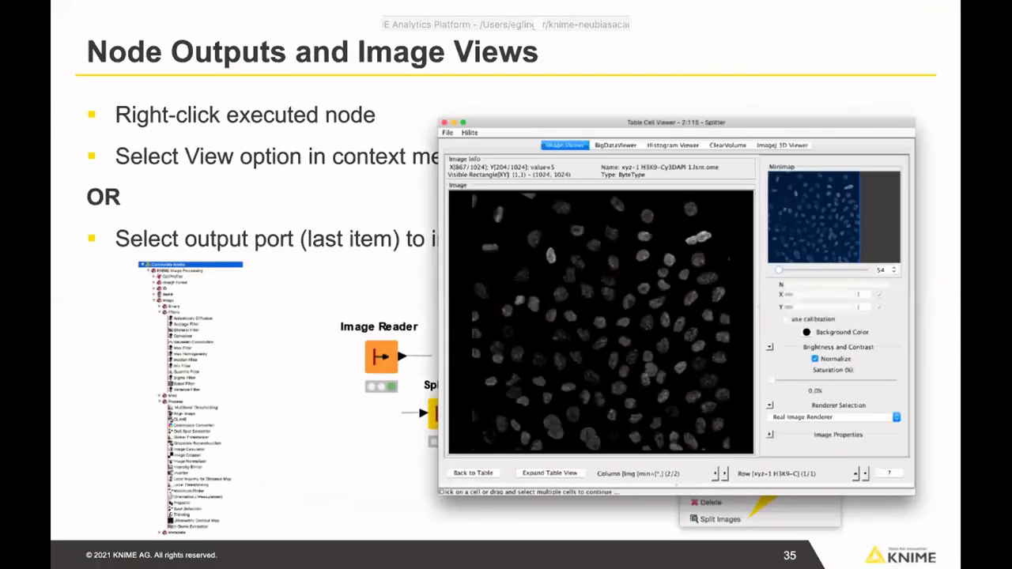
key(Right)
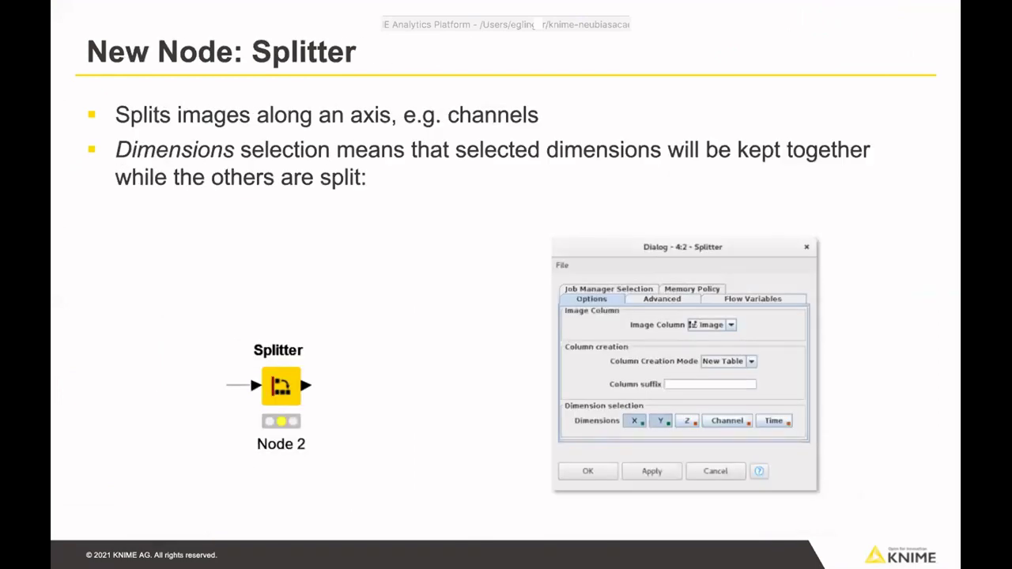
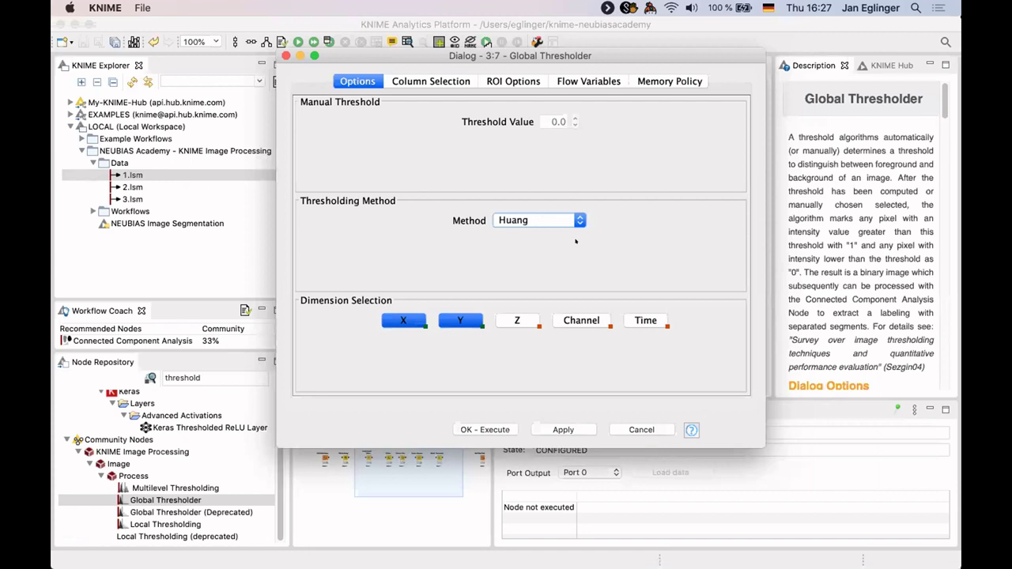
Set the Global Thresholder's thresholding method to Otsu and confirm the configuration.
click(576, 224)
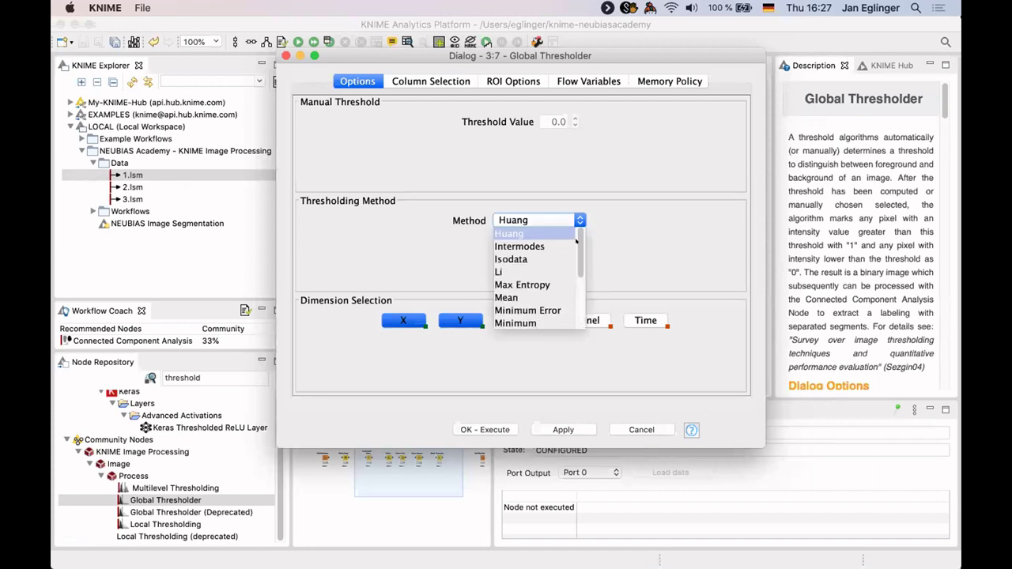
scroll(577, 229, down, 5)
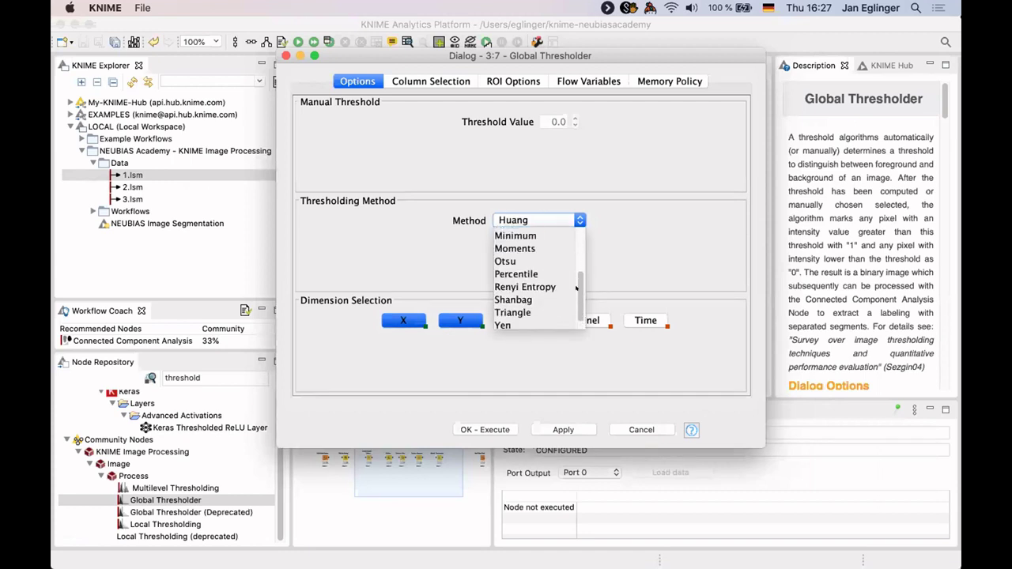
scroll(576, 288, down, 1)
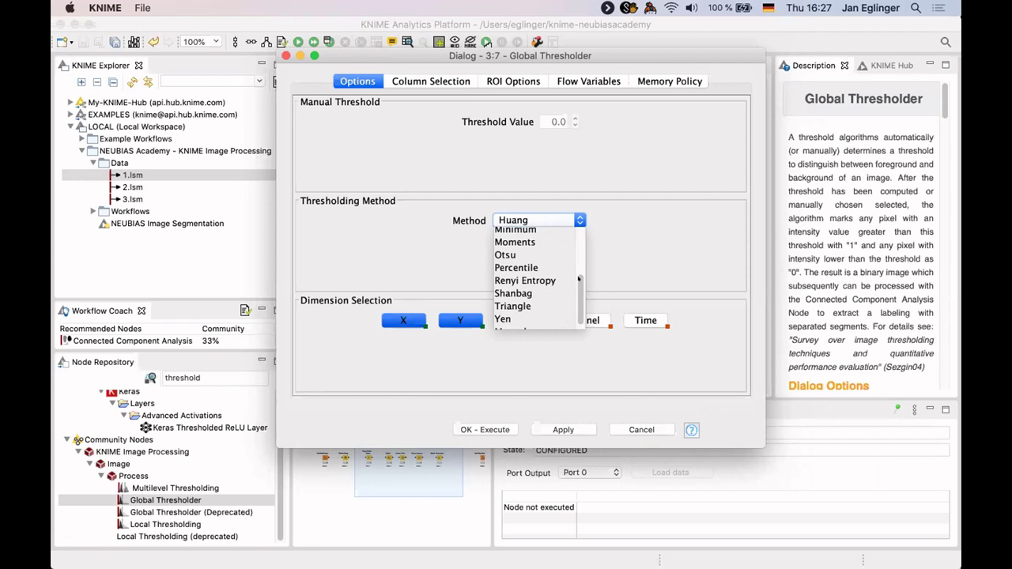
scroll(578, 299, up, 1)
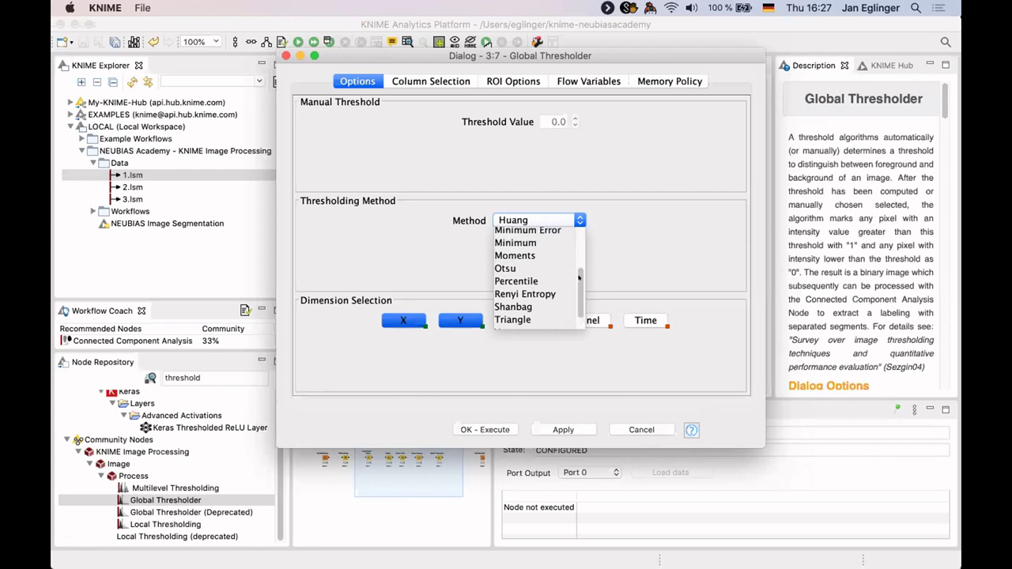
drag(577, 277, 577, 288)
scroll(578, 288, up, 2)
scroll(578, 288, down, 2)
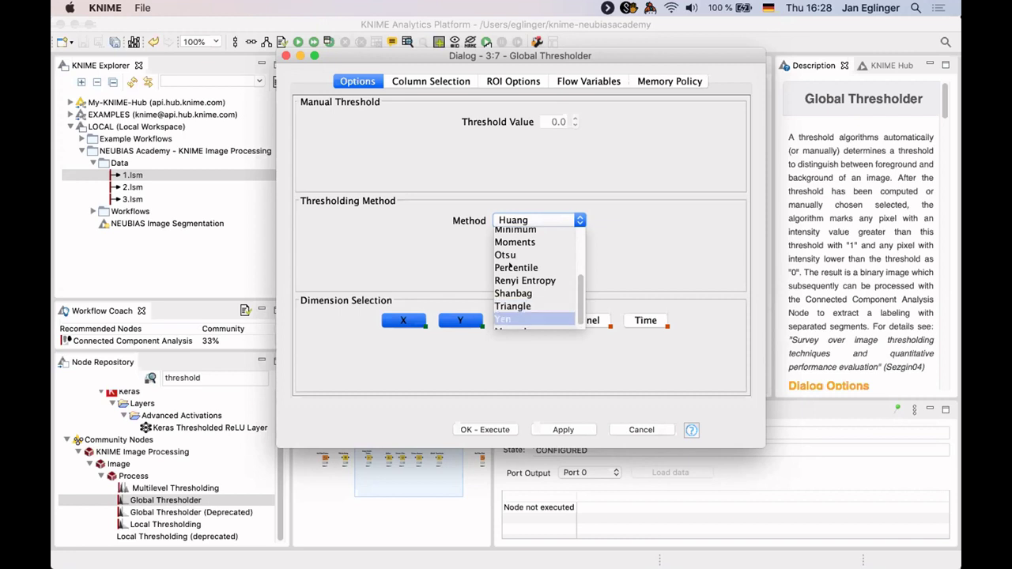
click(506, 254)
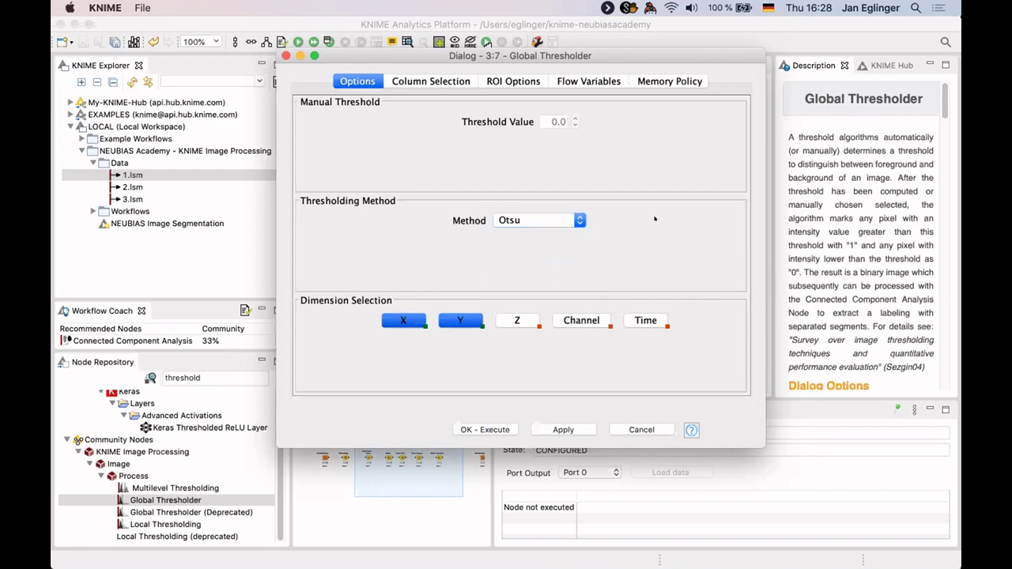
key(Return)
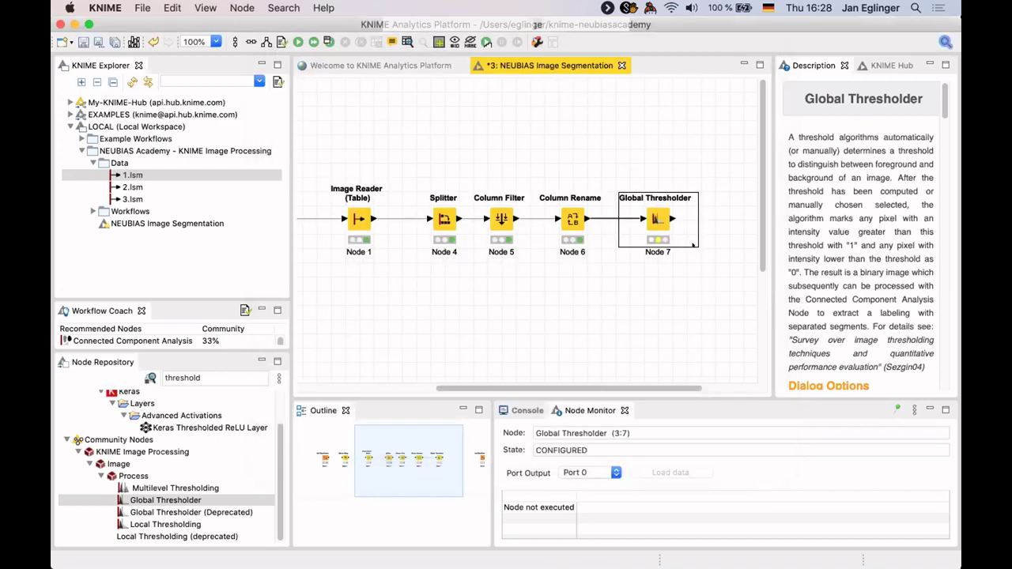
Execute the Global Thresholder node, view its thresholded images for all columns, and close the image viewer.
right_click(692, 243)
key(Escape)
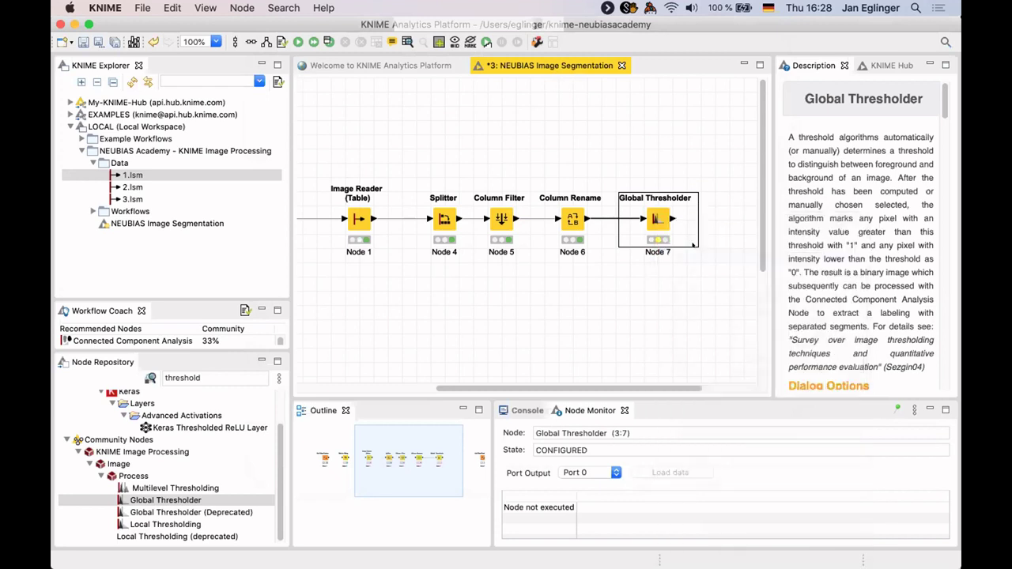
key(F7)
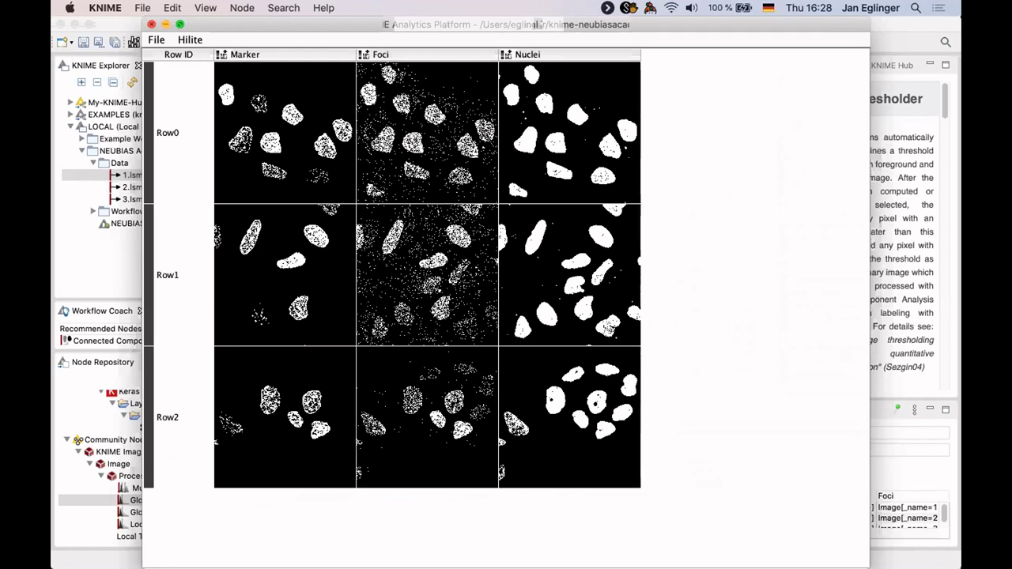
key(super+w)
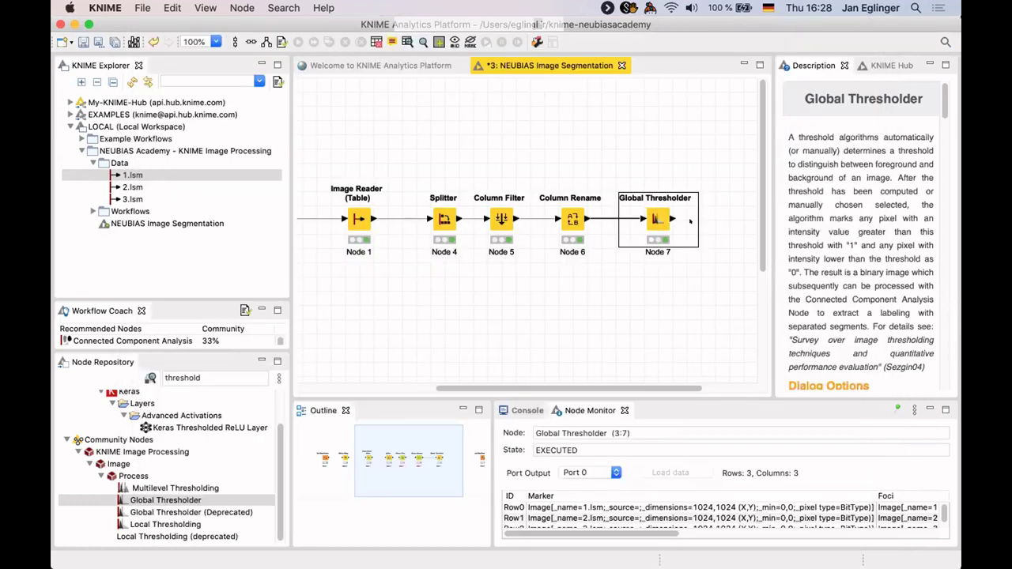
Restrict the Global Thresholder's column selection to Nuclei, excluding Marker and Foci, and apply the settings with a node reset.
right_click(650, 215)
click(681, 220)
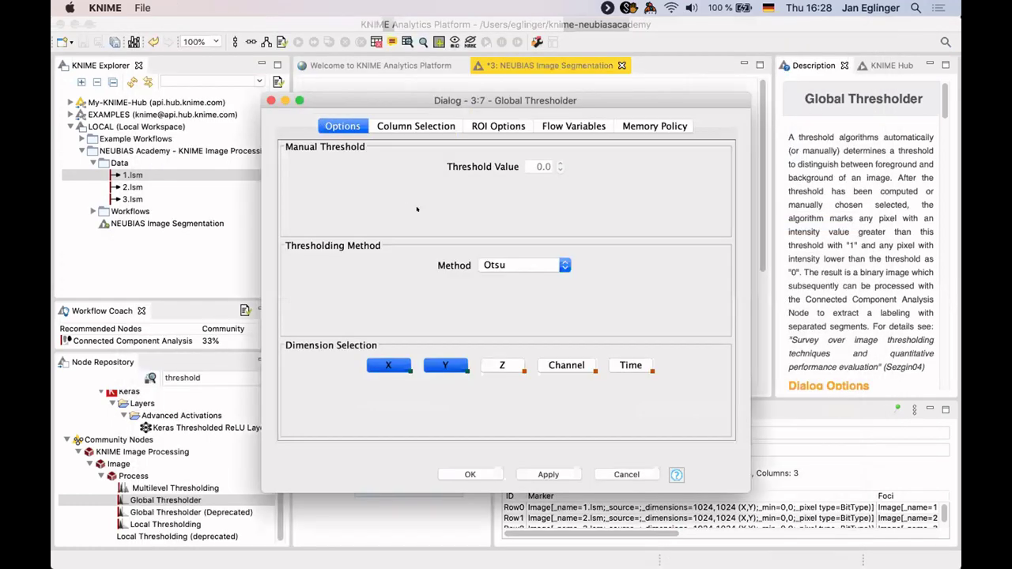
click(408, 118)
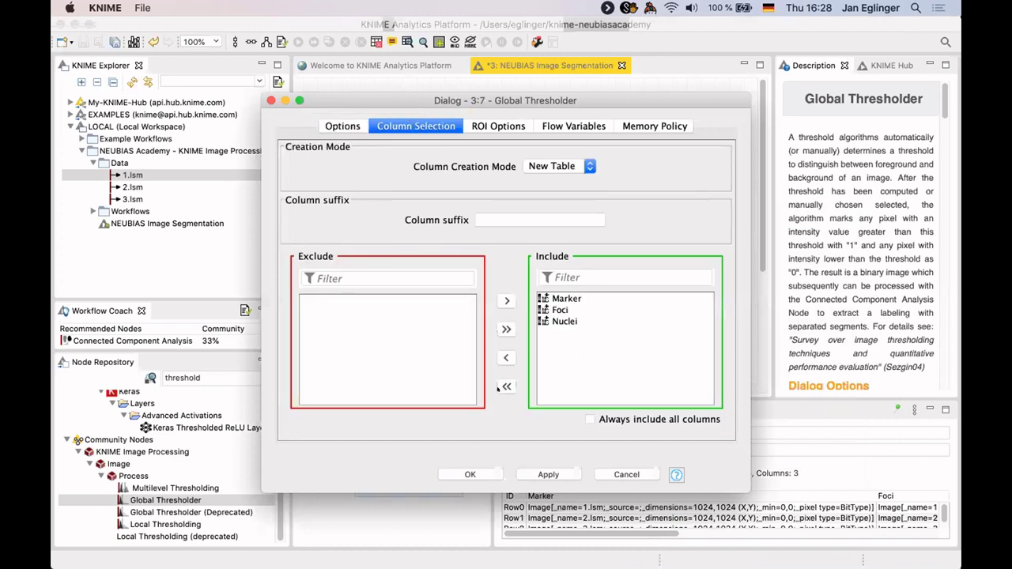
click(504, 386)
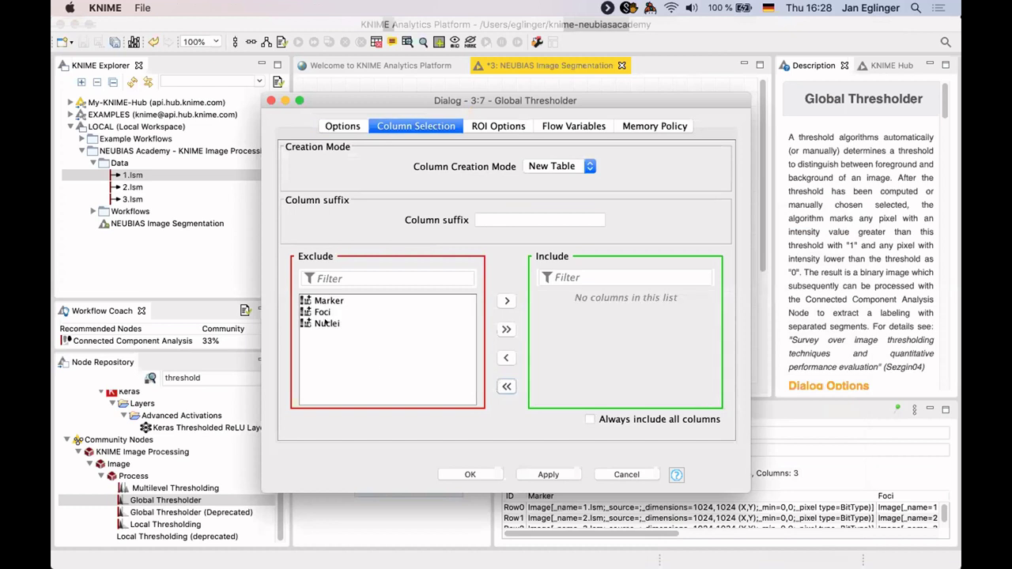
double_click(325, 322)
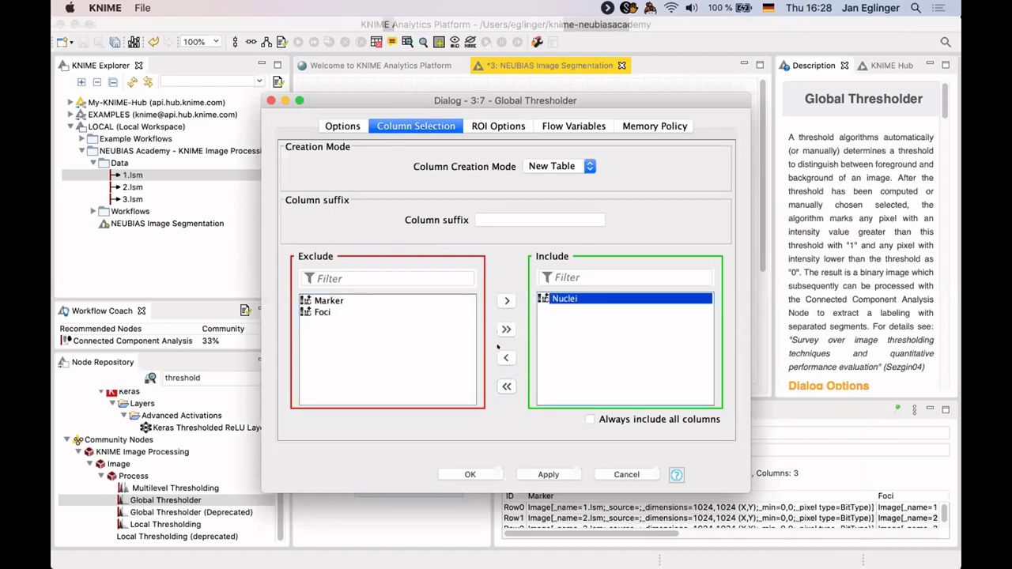
click(324, 321)
drag(324, 322, 589, 369)
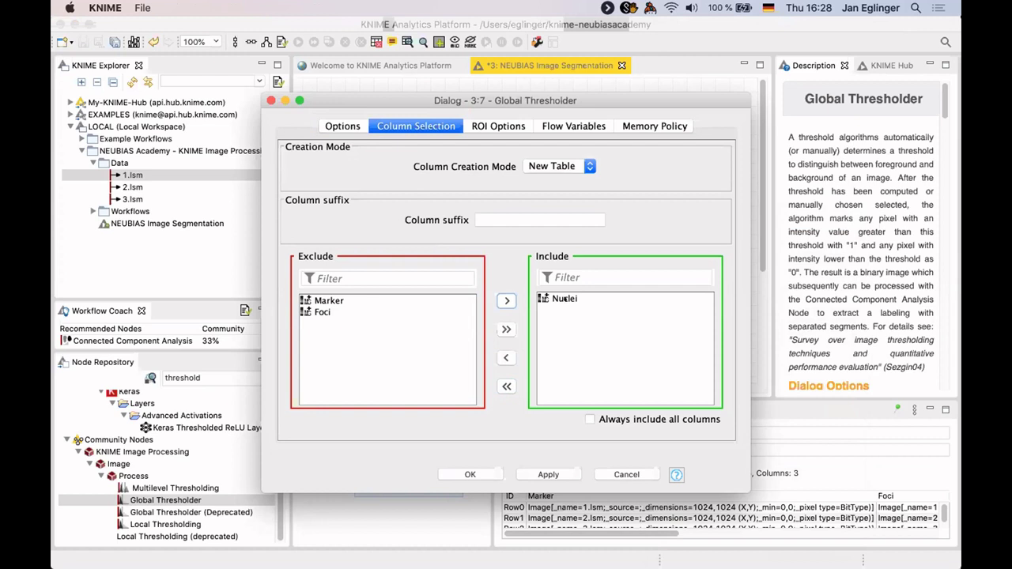
click(472, 473)
drag(611, 222, 622, 232)
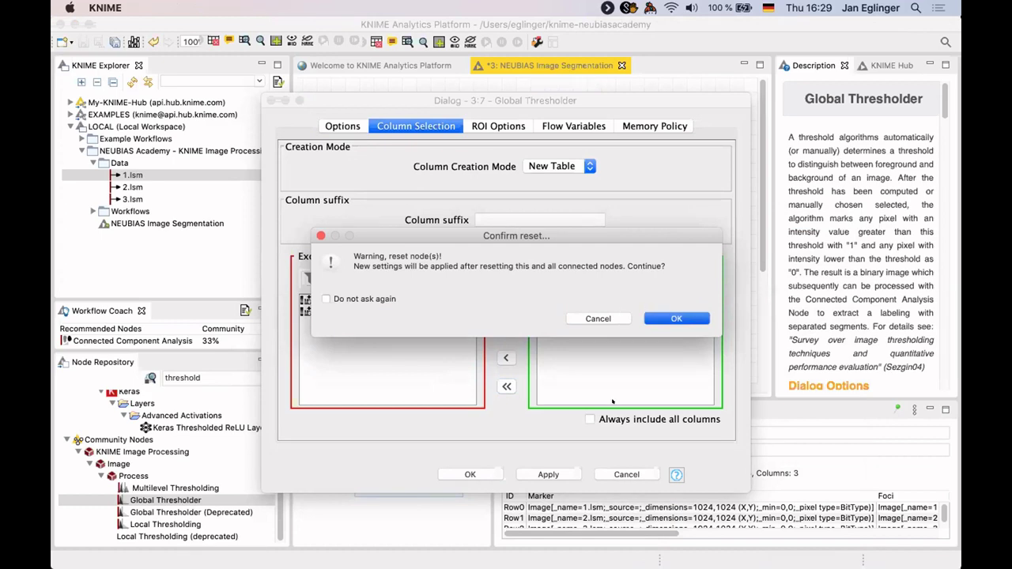
key(Return)
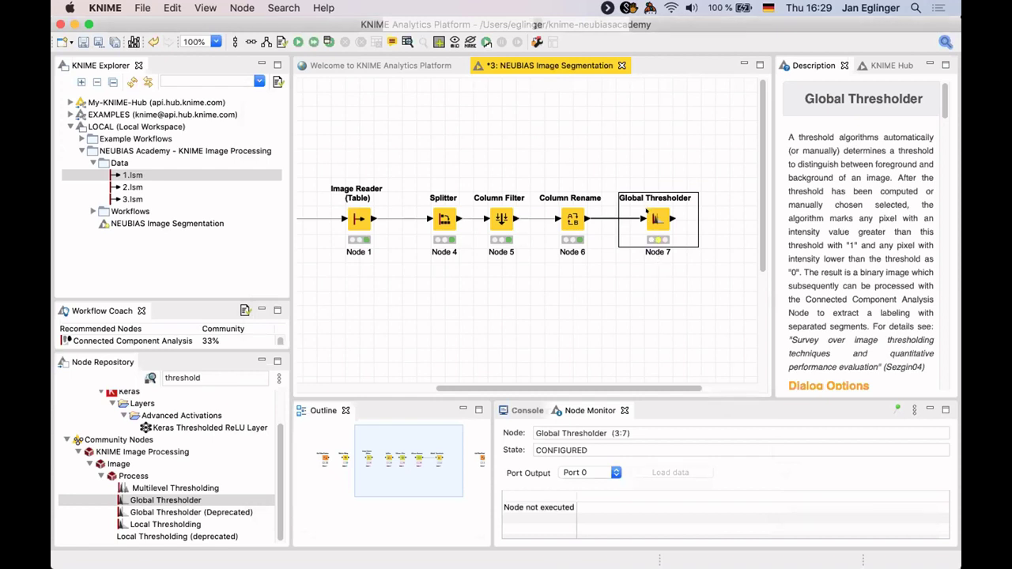
Execute the reconfigured Global Thresholder node and display its output in the image viewer.
right_click(649, 212)
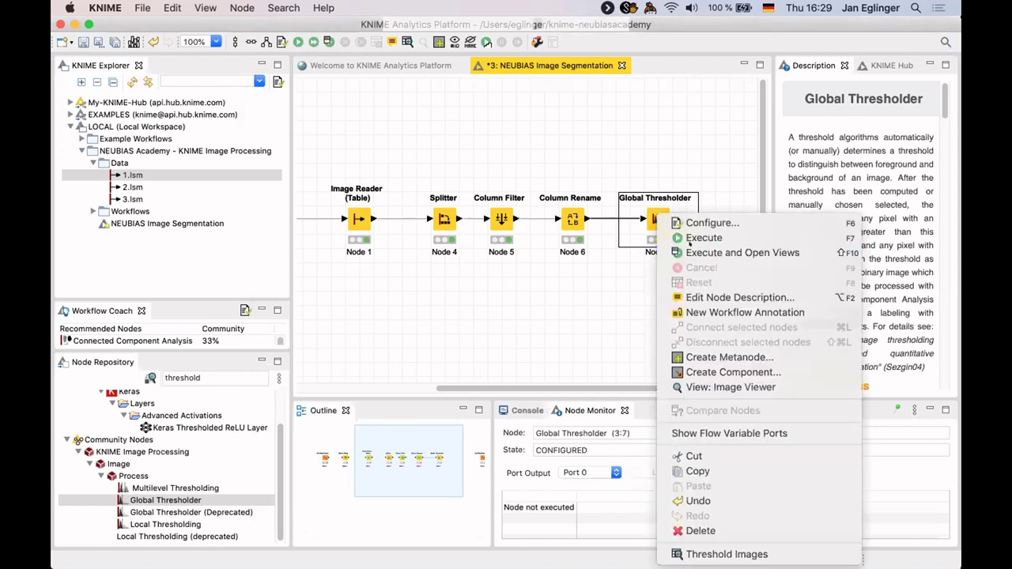
click(689, 237)
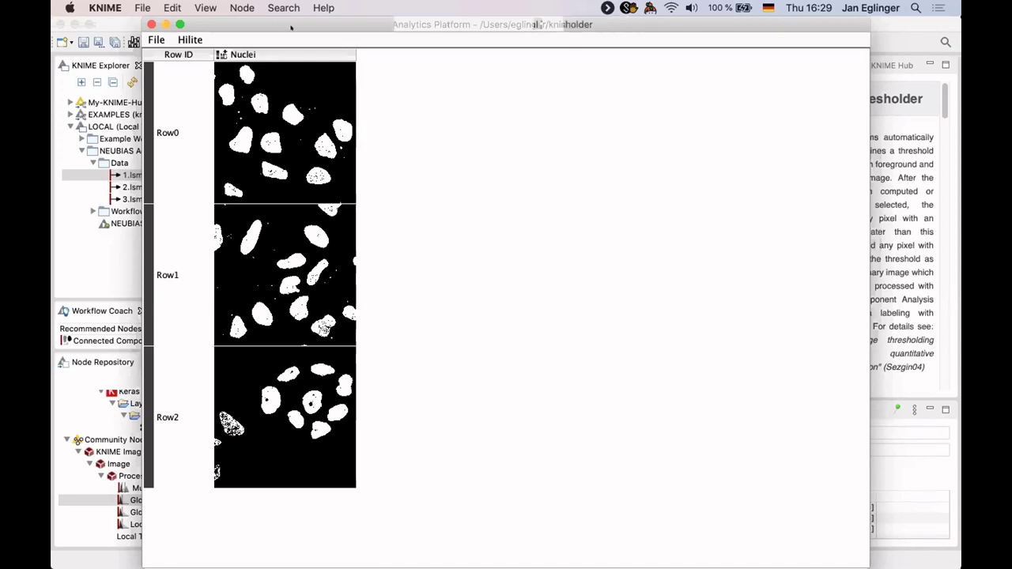
drag(293, 16, 393, 49)
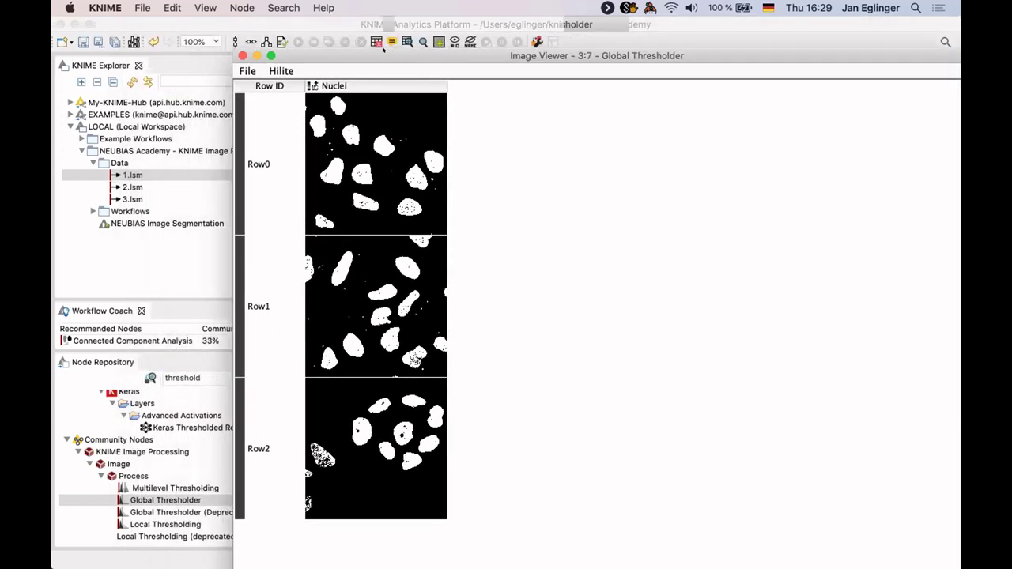
drag(383, 48, 395, 51)
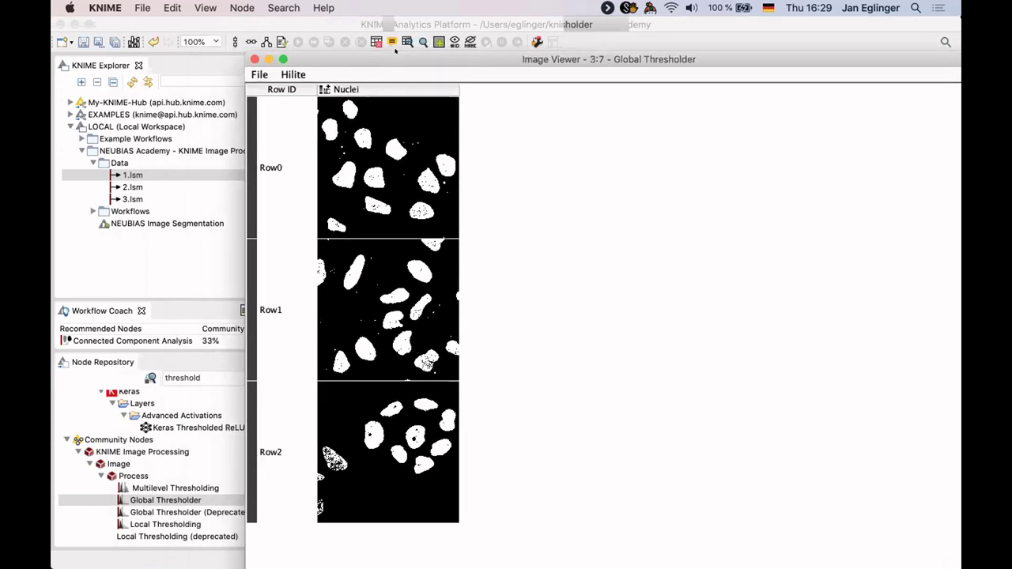
drag(404, 58, 393, 51)
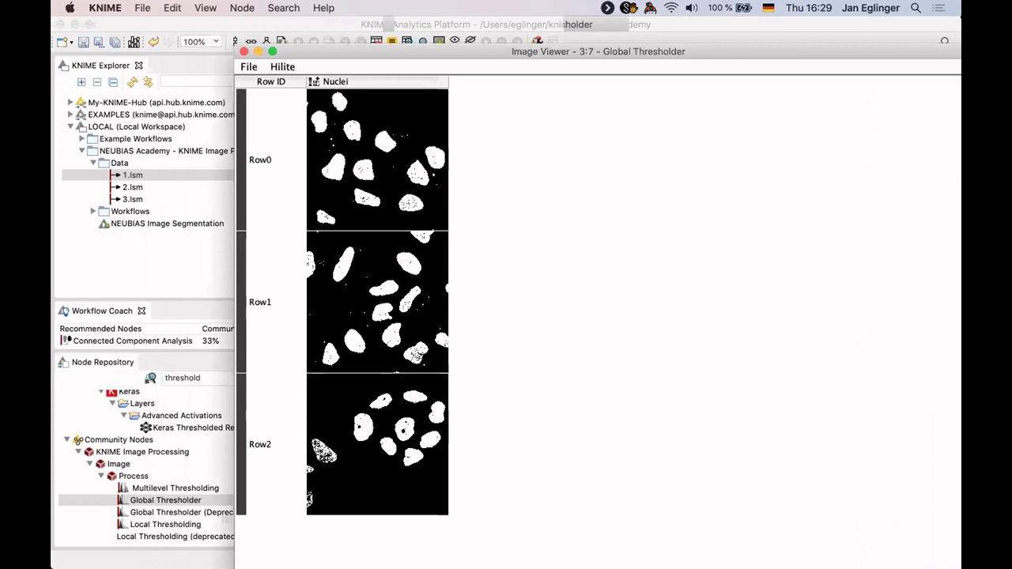
Open the Row0 Nuclei image enlarged in the viewer and examine the thresholded nuclei.
click(377, 160)
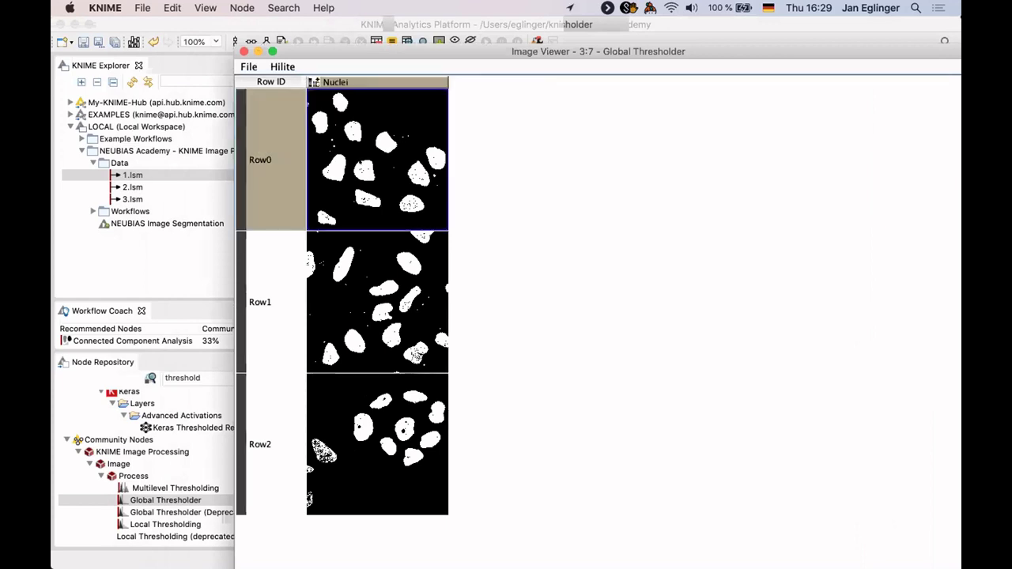
double_click(377, 160)
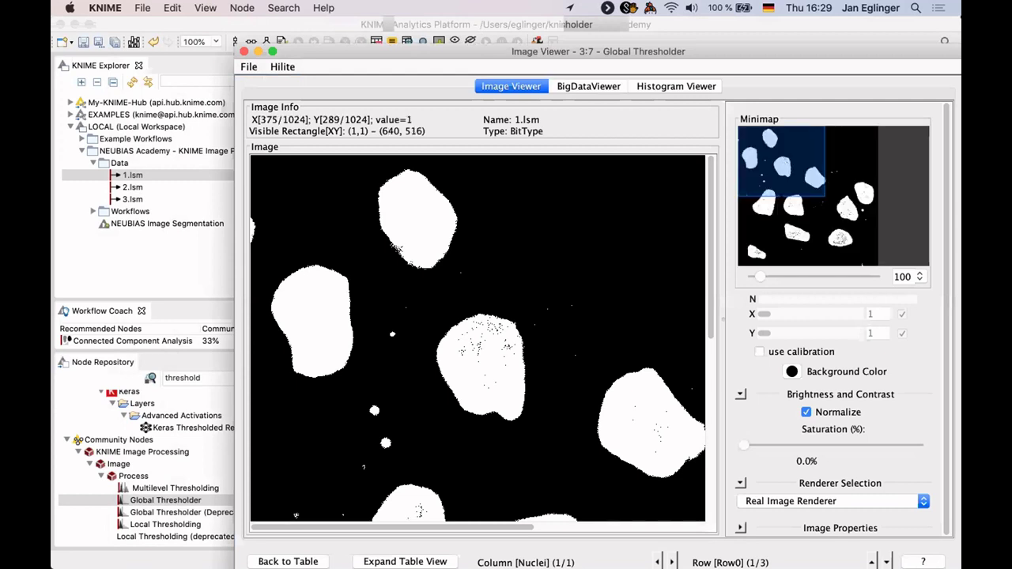
scroll(676, 361, down, 5)
scroll(671, 250, up, 4)
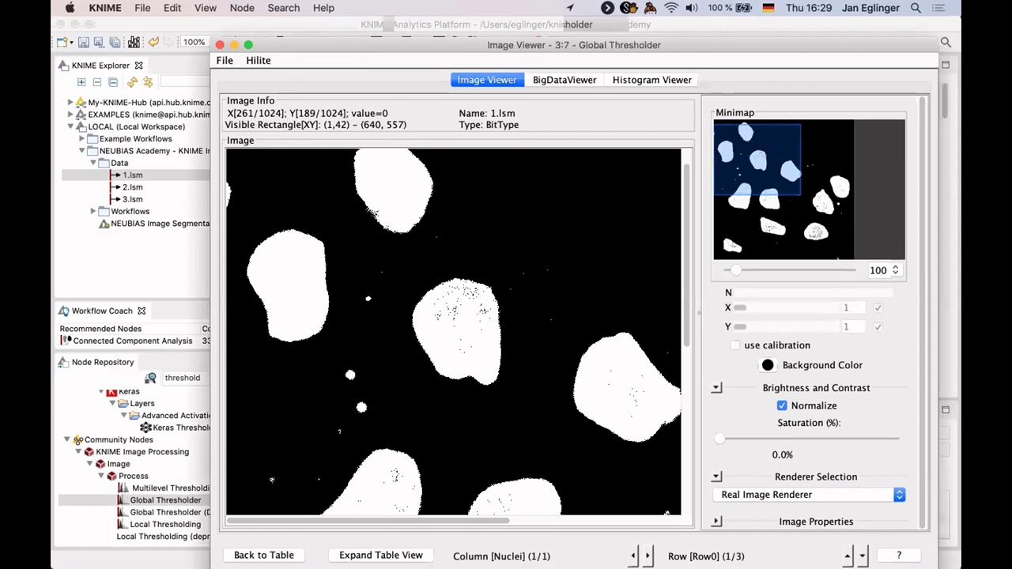
Close the image viewer and find the Gaussian Convolution node by searching the node repository for "gaussia".
click(220, 45)
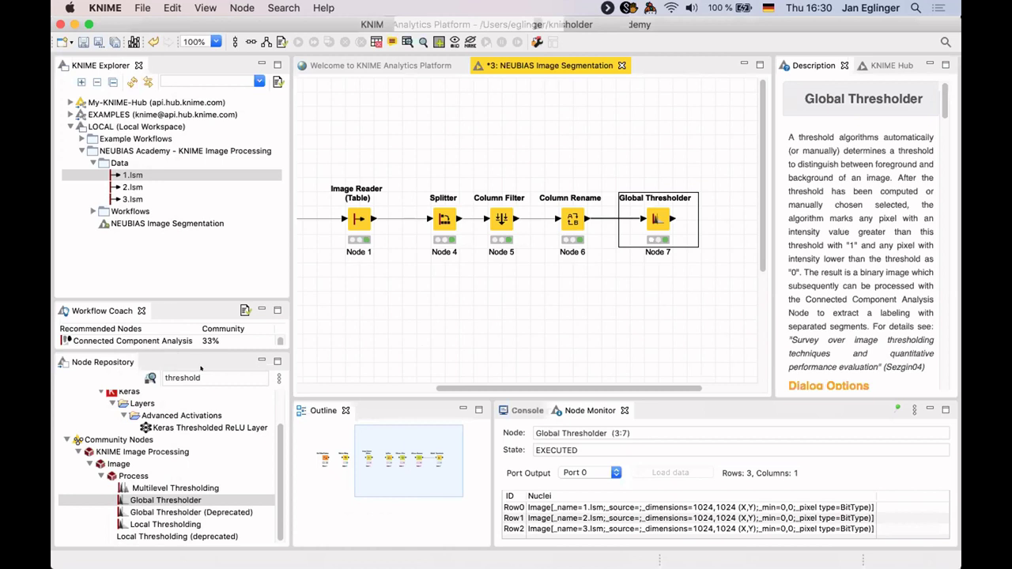
double_click(200, 377)
text(ga)
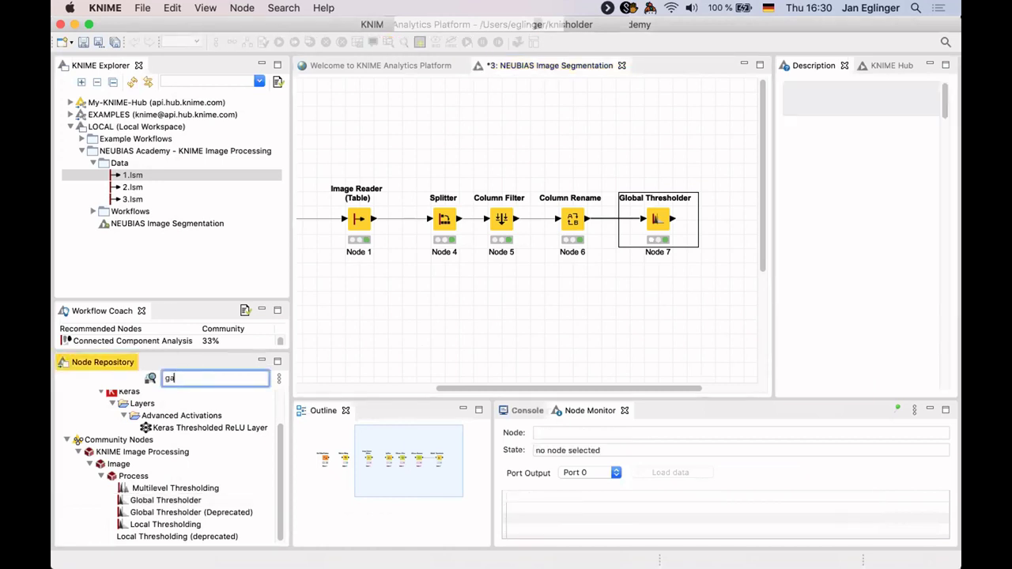
text(ussia)
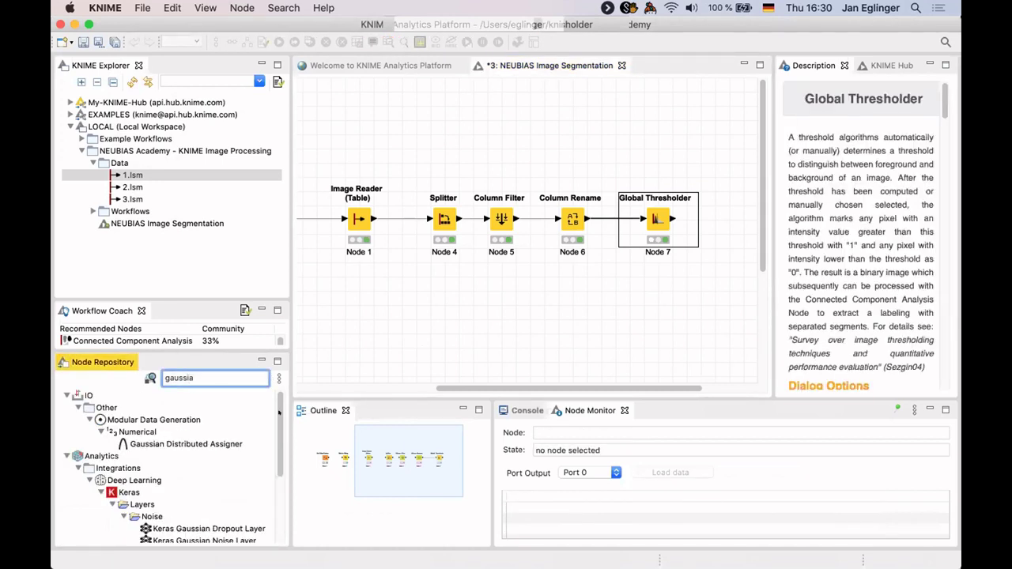
scroll(190, 482, down, 5)
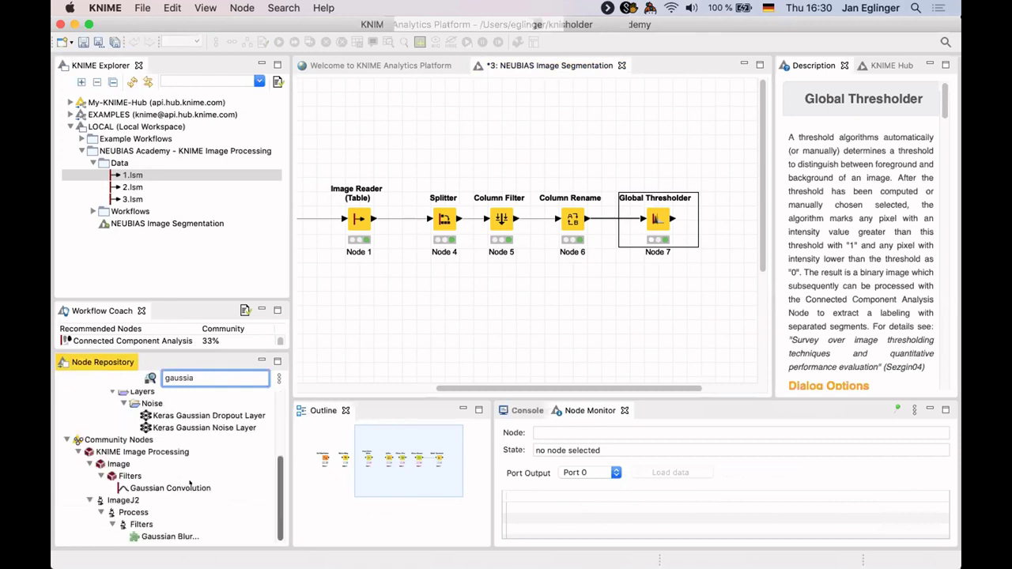
click(174, 487)
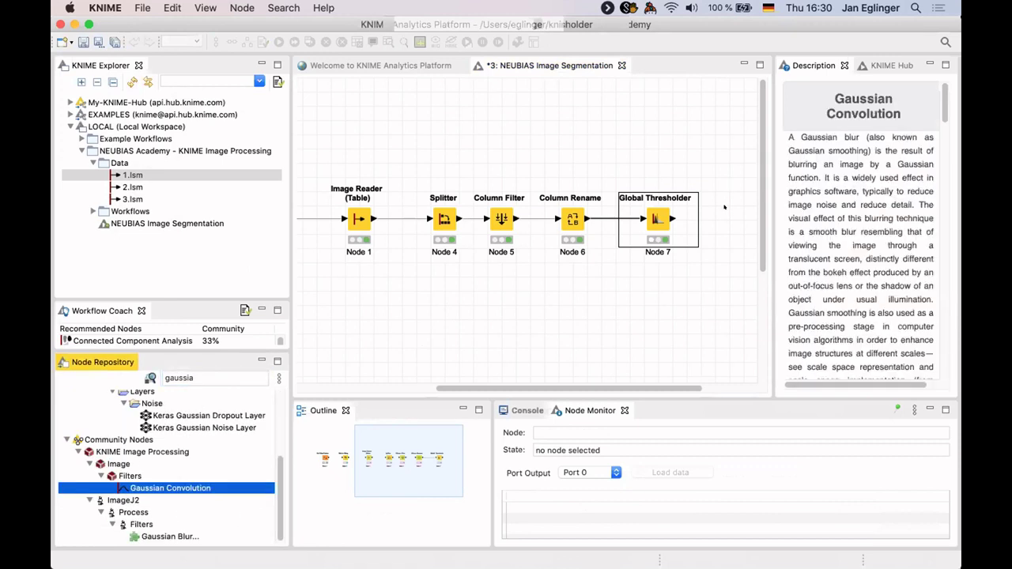
Move the Global Thresholder farther along the chain and insert a Gaussian Convolution node between it and Column Rename, accepting the downstream reset.
click(658, 219)
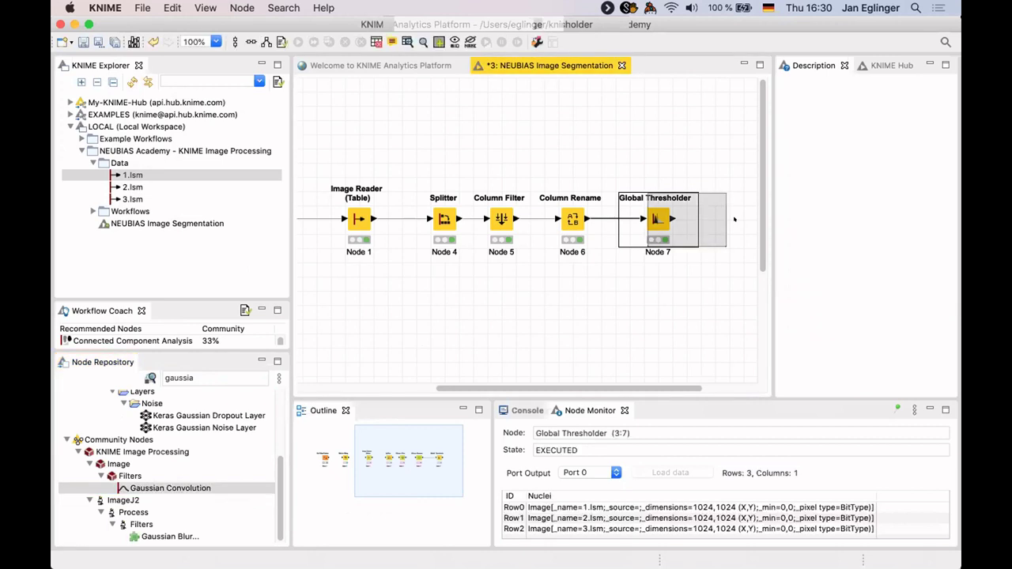
drag(658, 219, 729, 219)
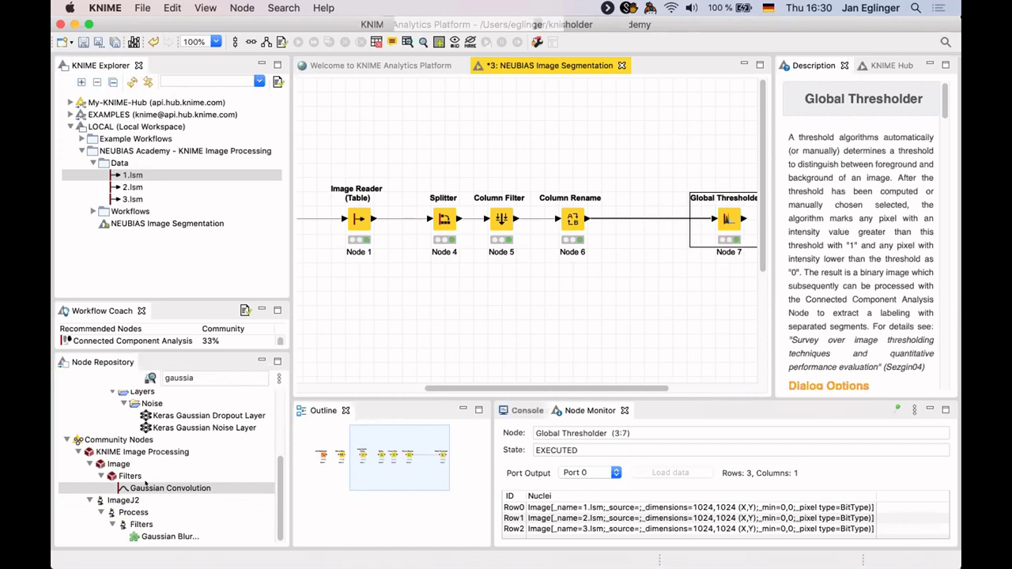
drag(145, 483, 645, 220)
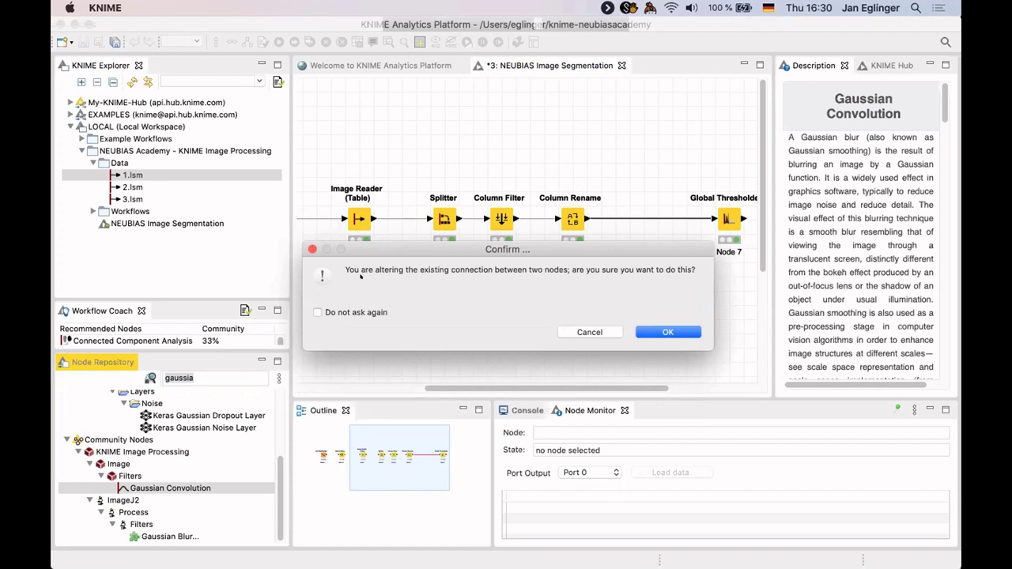
click(660, 330)
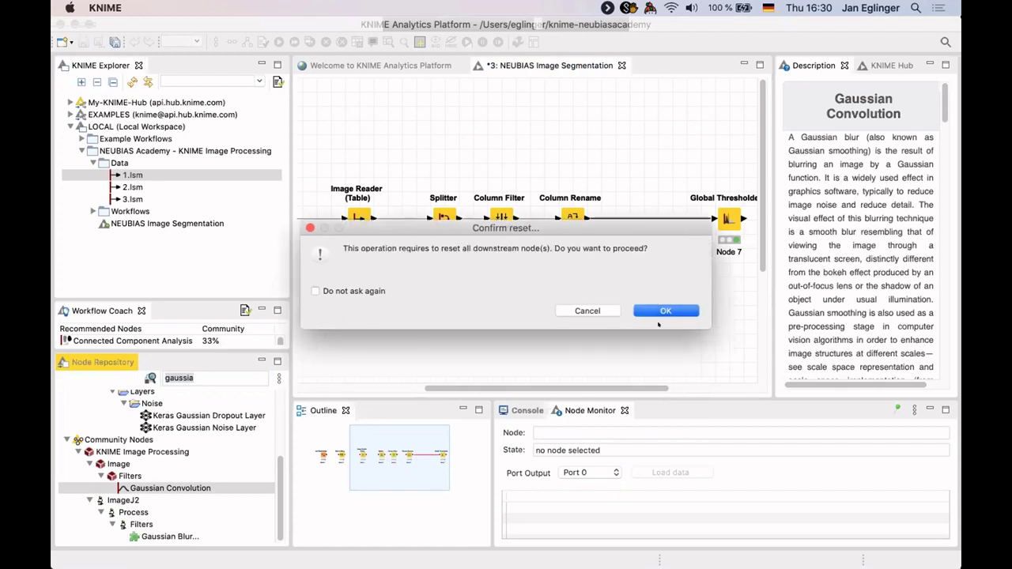
drag(598, 230, 605, 260)
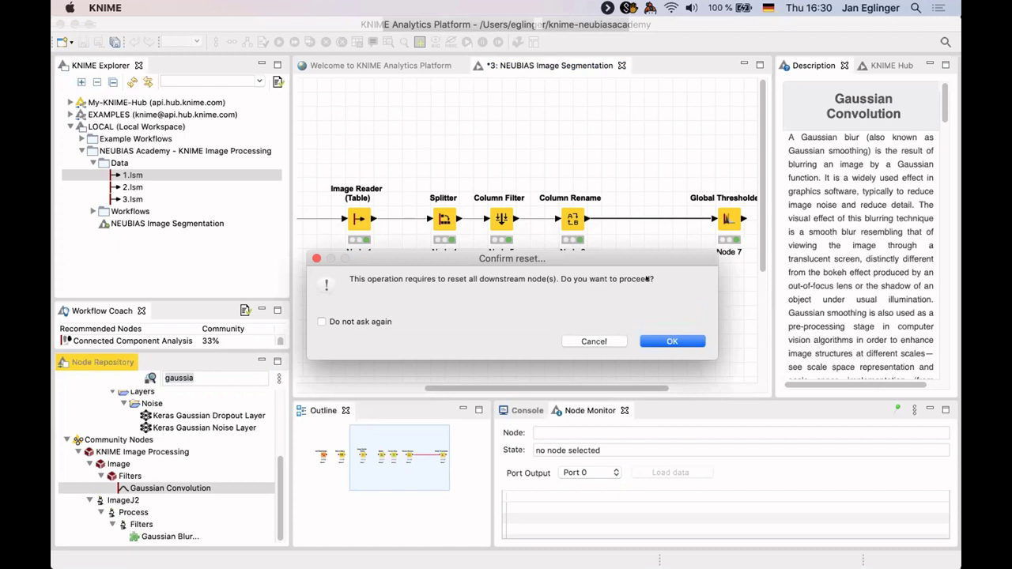
click(669, 340)
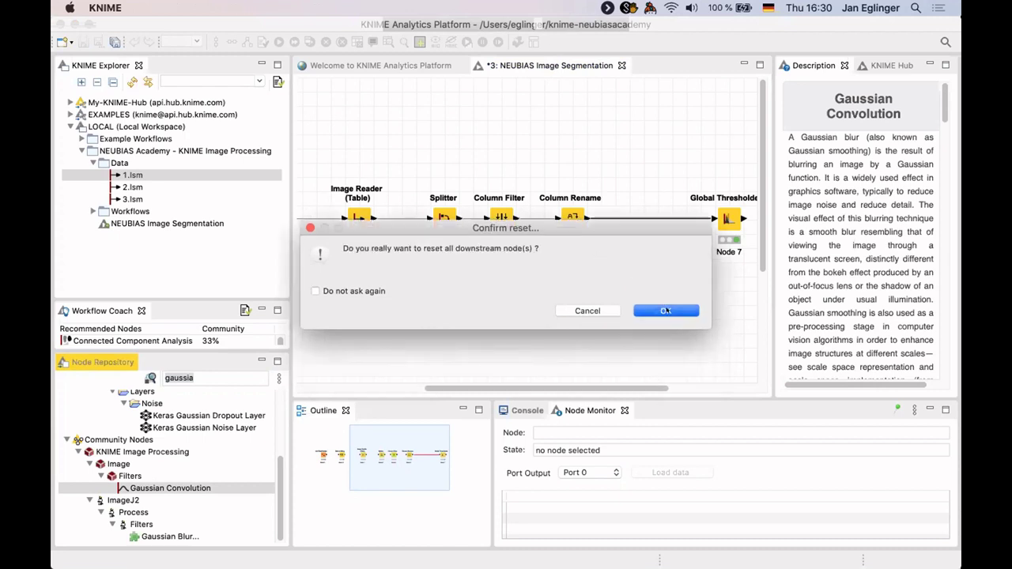
click(665, 311)
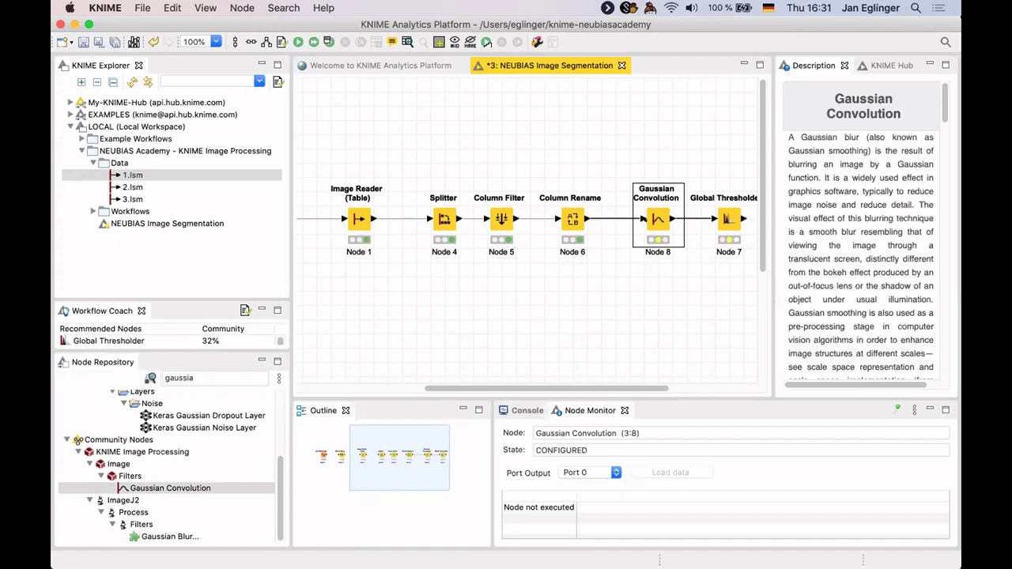
Configure the Gaussian Convolution node with a single sigma of 5 for its X and Y dimensions.
right_click(656, 218)
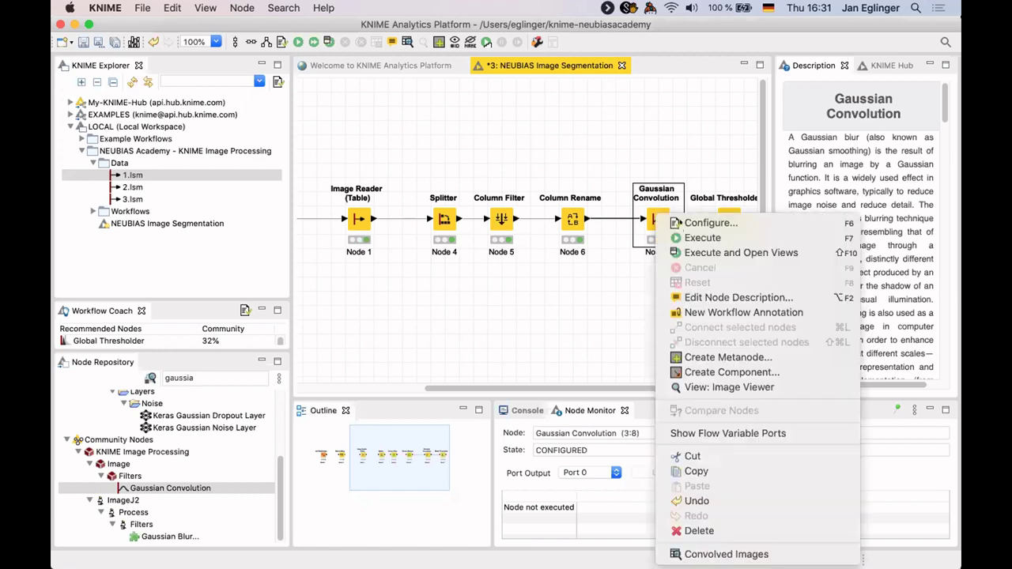
click(688, 223)
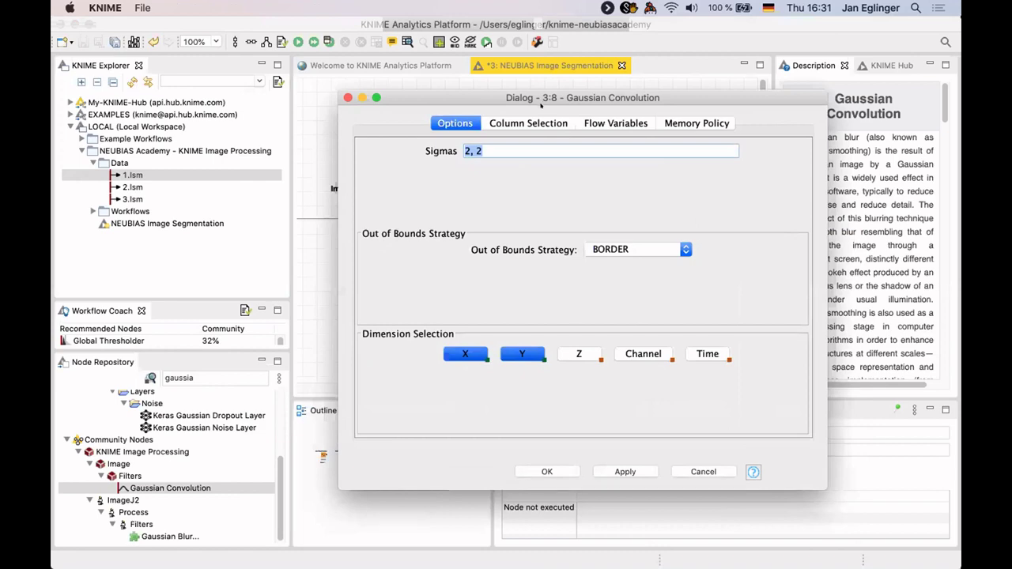
drag(530, 97, 569, 102)
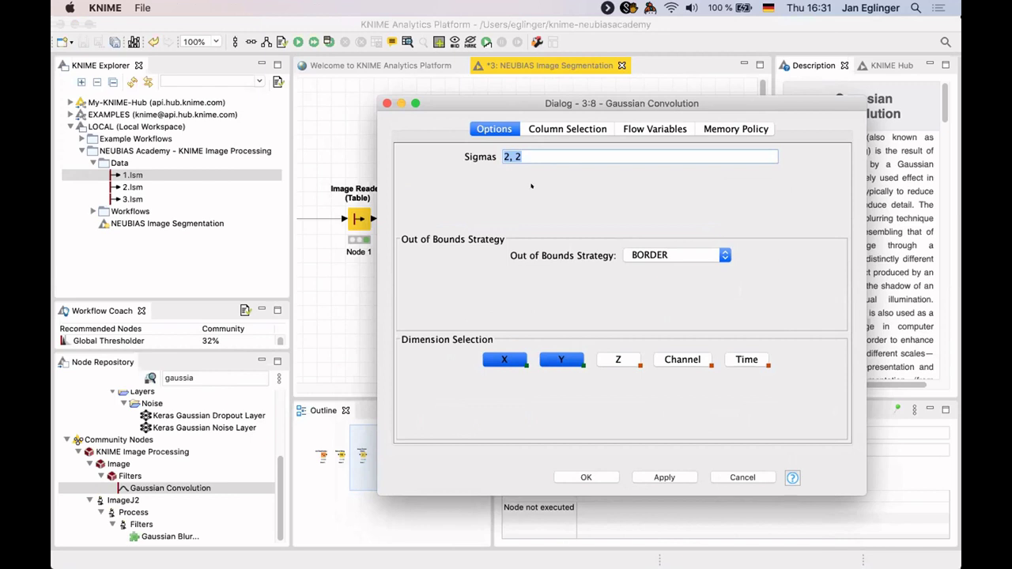
click(528, 153)
key(super+a)
text(5)
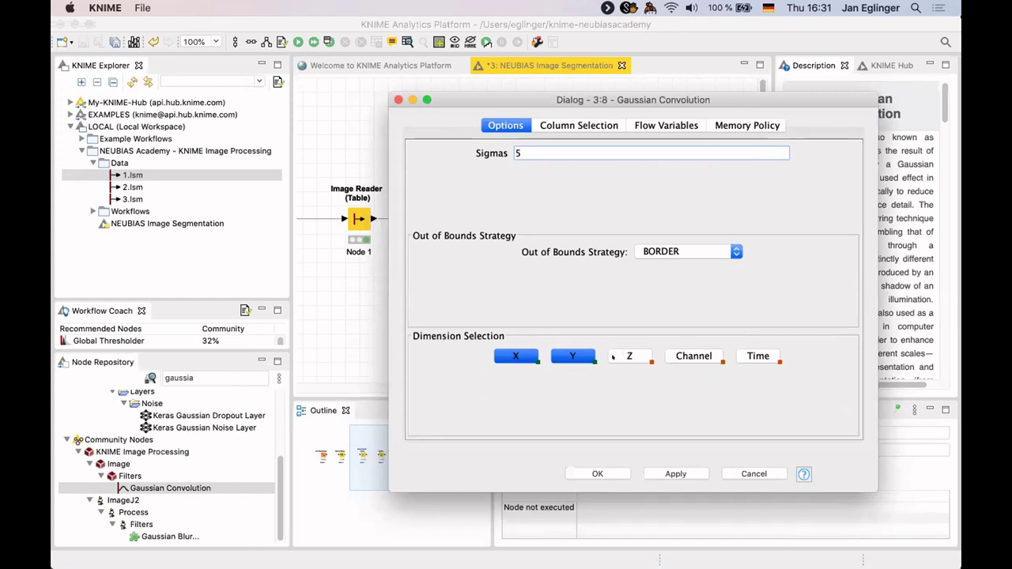
Try including the Z dimension in the Gaussian Convolution with sigmas 5, 5, 2, and revert to sigma 5 on X and Y only.
click(629, 355)
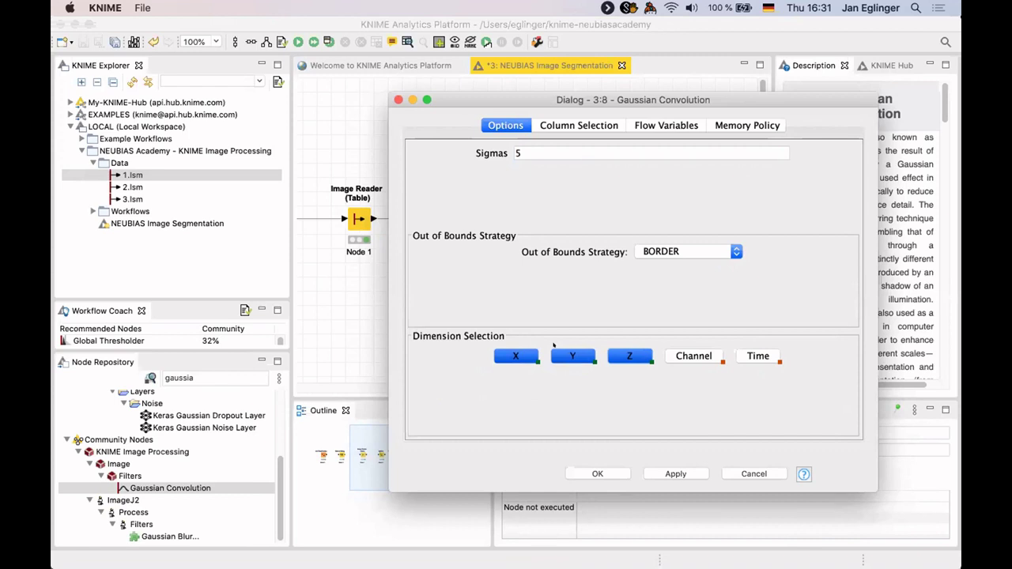
click(529, 145)
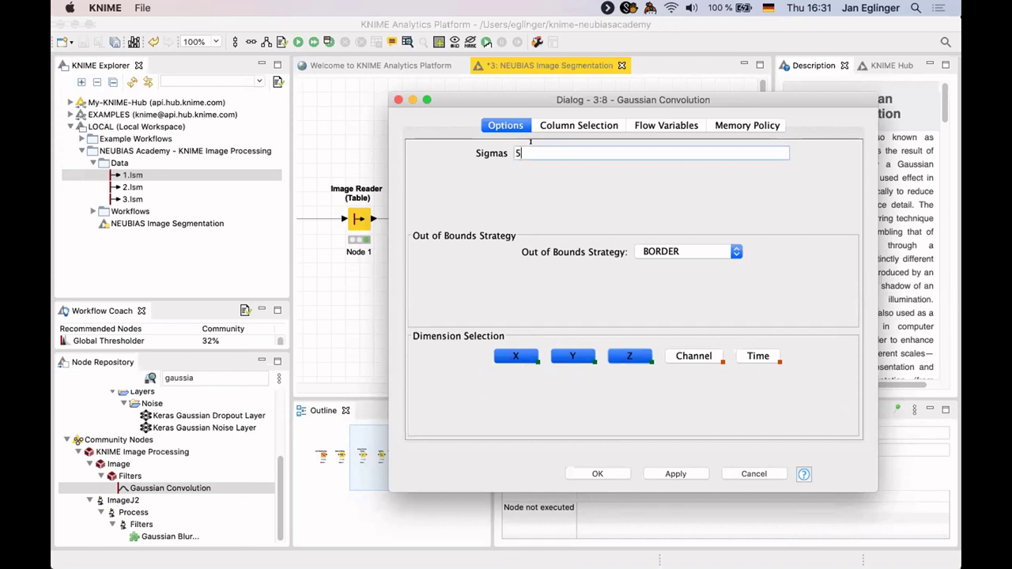
text(, 5, 2)
key(BackSpace)
text(2)
key(BackSpace)
key(BackSpace)
key(BackSpace)
key(BackSpace)
key(BackSpace)
key(BackSpace)
click(631, 357)
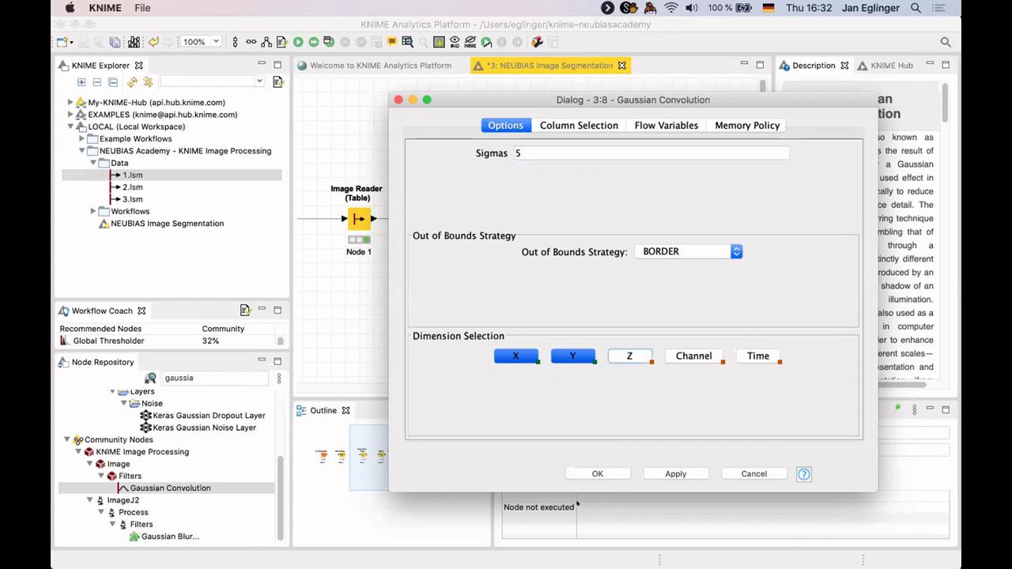
Accept the sigma setting and restrict the Gaussian Convolution's column selection to Nuclei, excluding Marker and Foci.
click(591, 473)
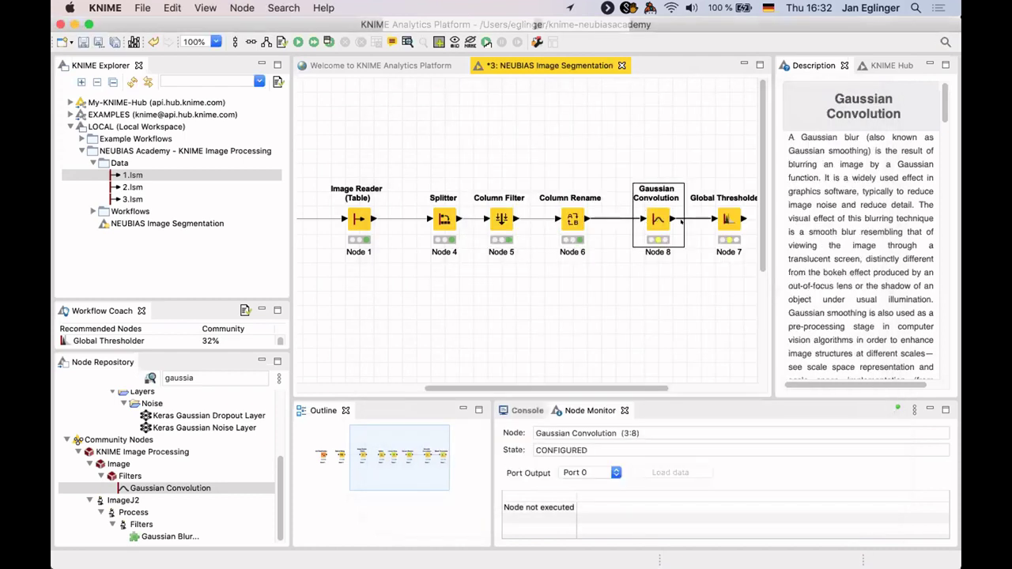
right_click(680, 221)
click(680, 222)
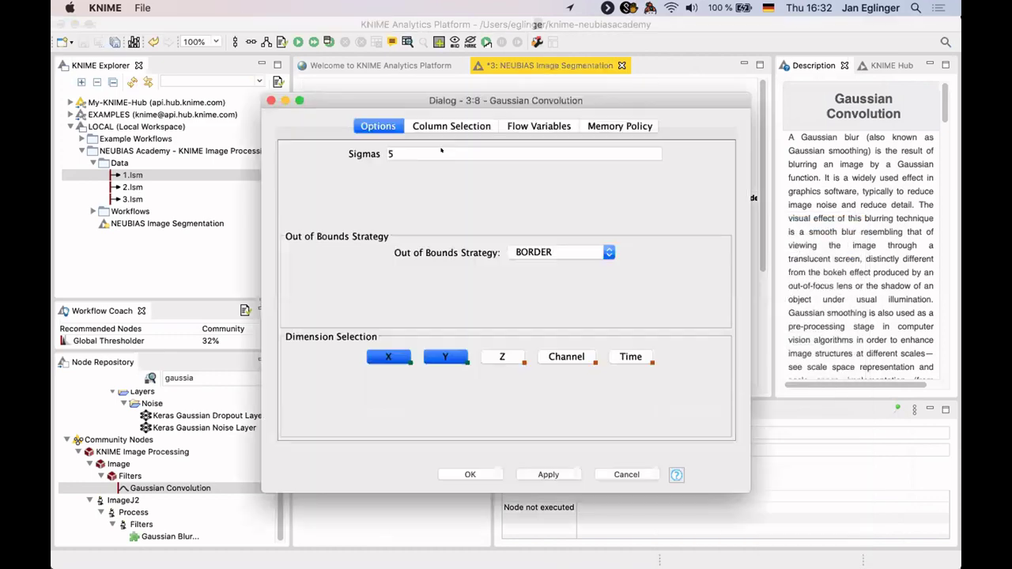
click(429, 126)
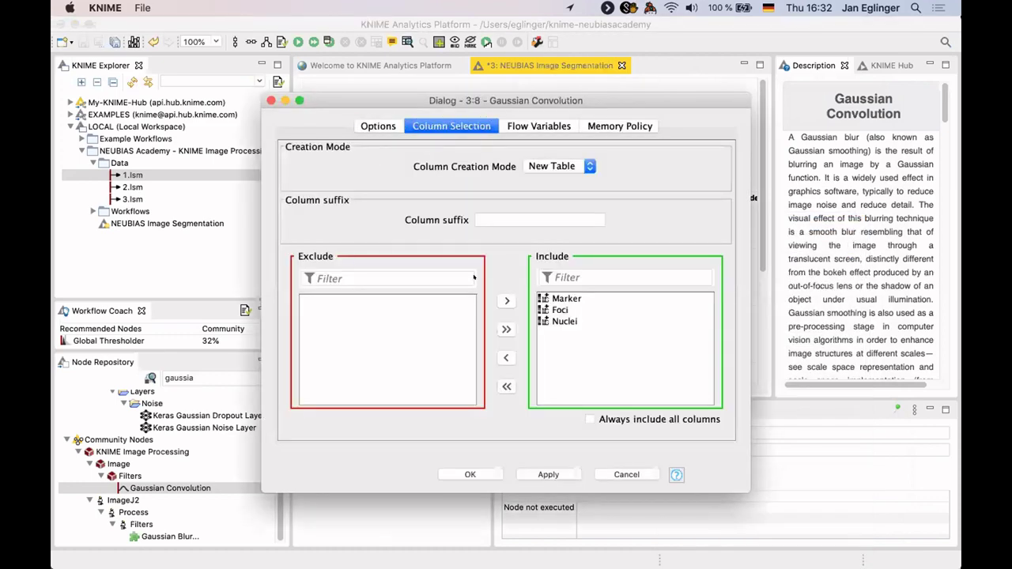
click(504, 385)
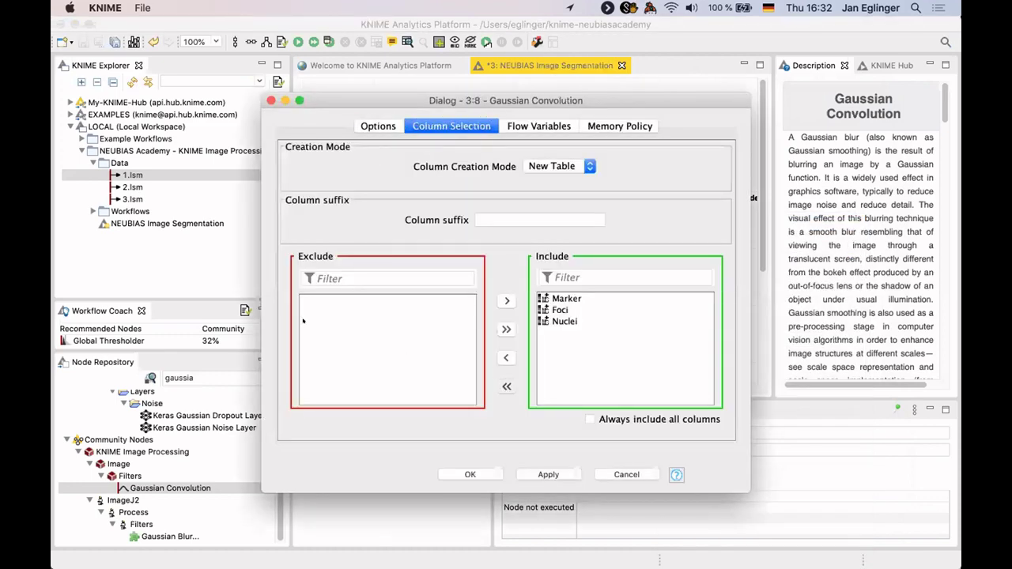
click(507, 300)
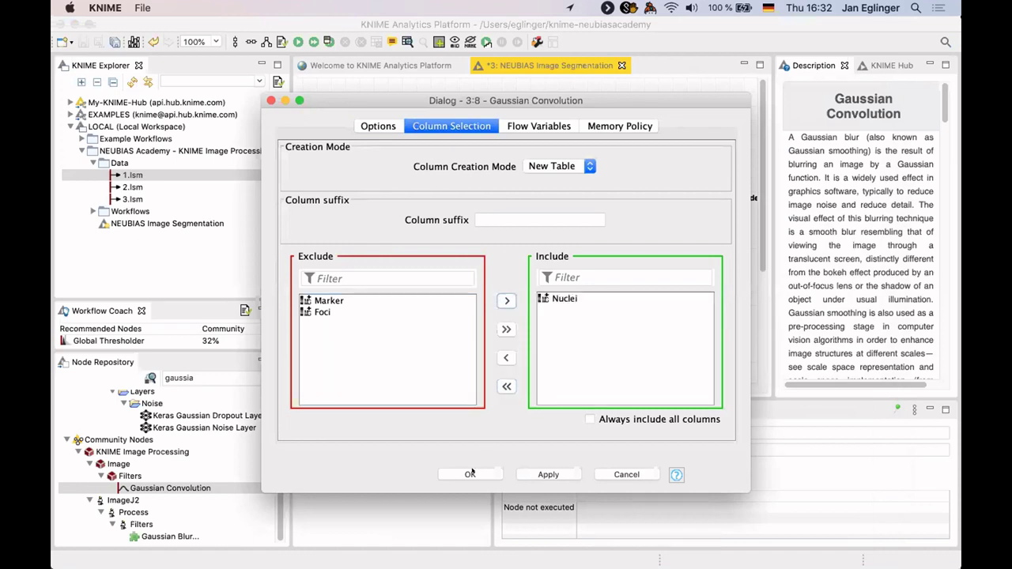
click(470, 472)
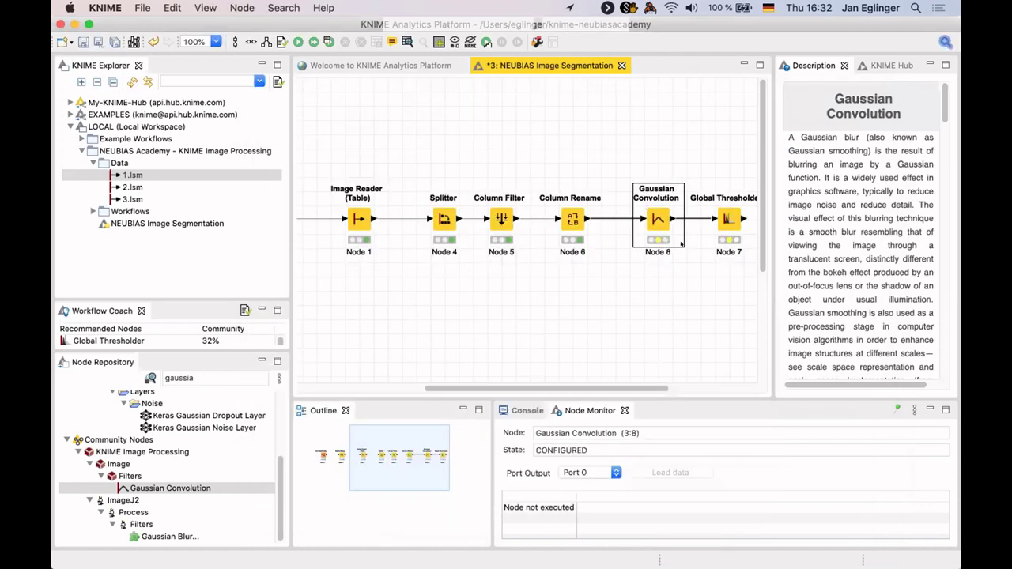
Execute the Gaussian Convolution node, view its blurred Row0 Nuclei image enlarged, and close the viewer.
right_click(658, 217)
click(680, 247)
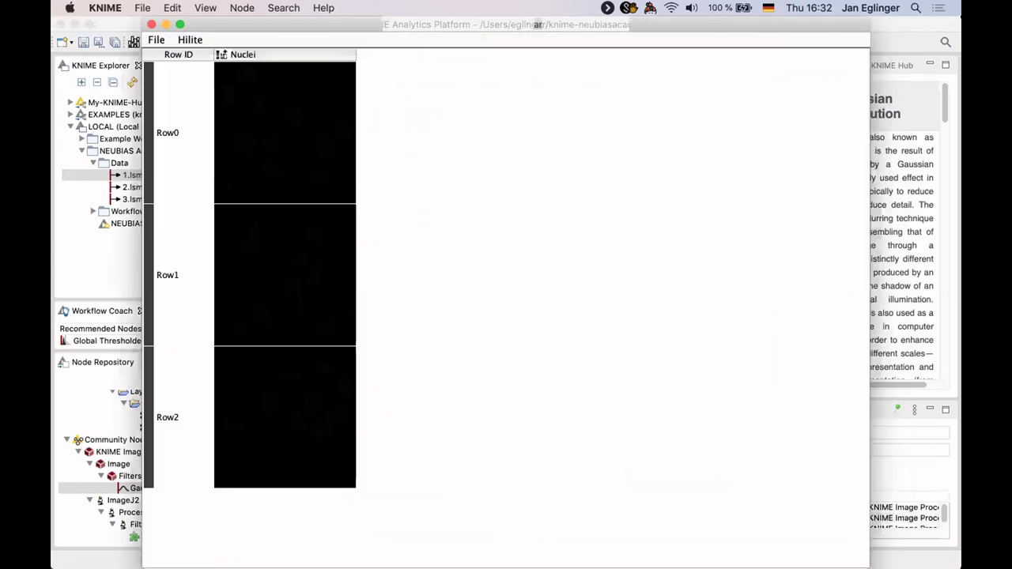
click(285, 133)
click(257, 146)
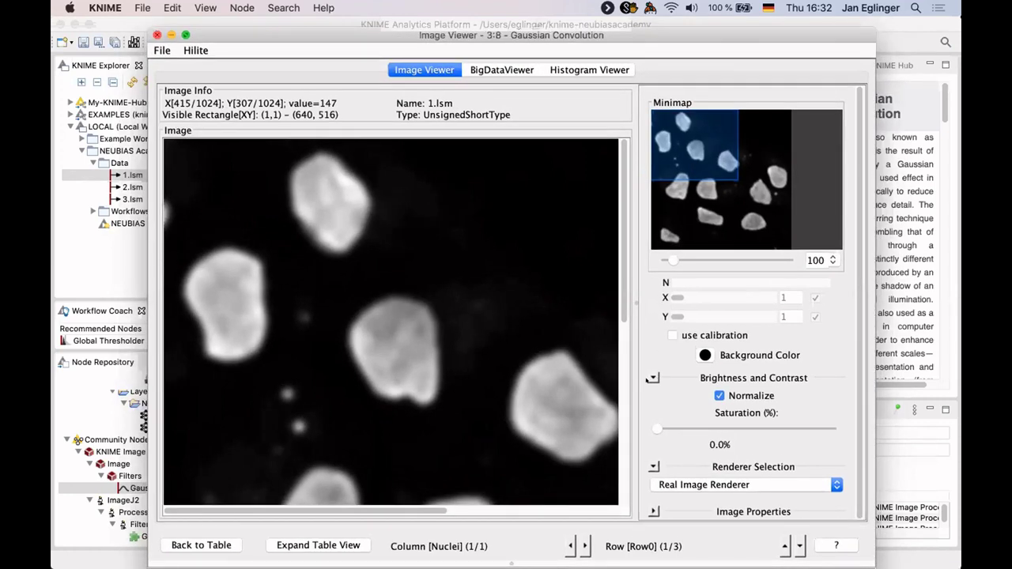
key(super+w)
scroll(574, 108, right, 3)
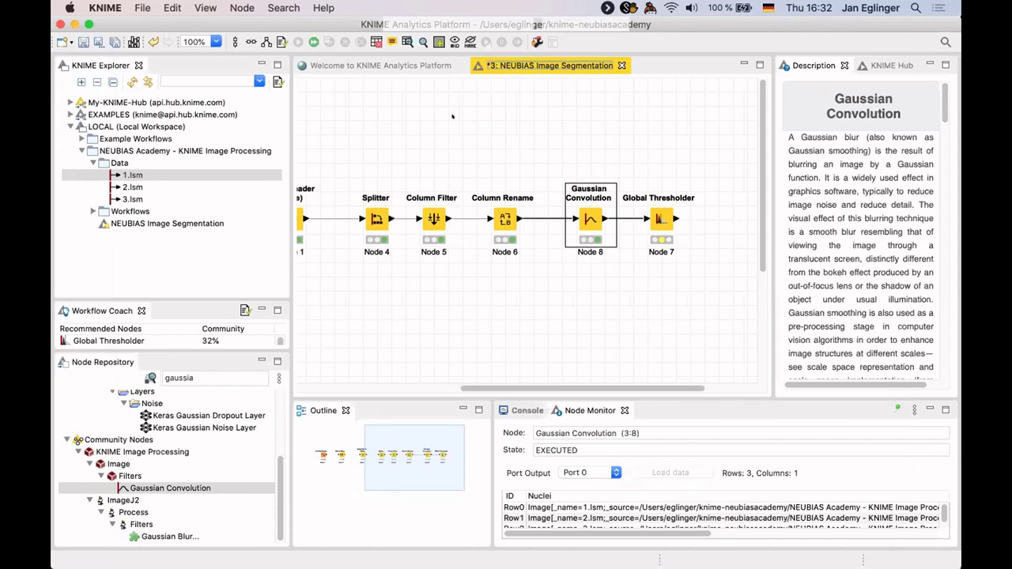
key(ctrl+m)
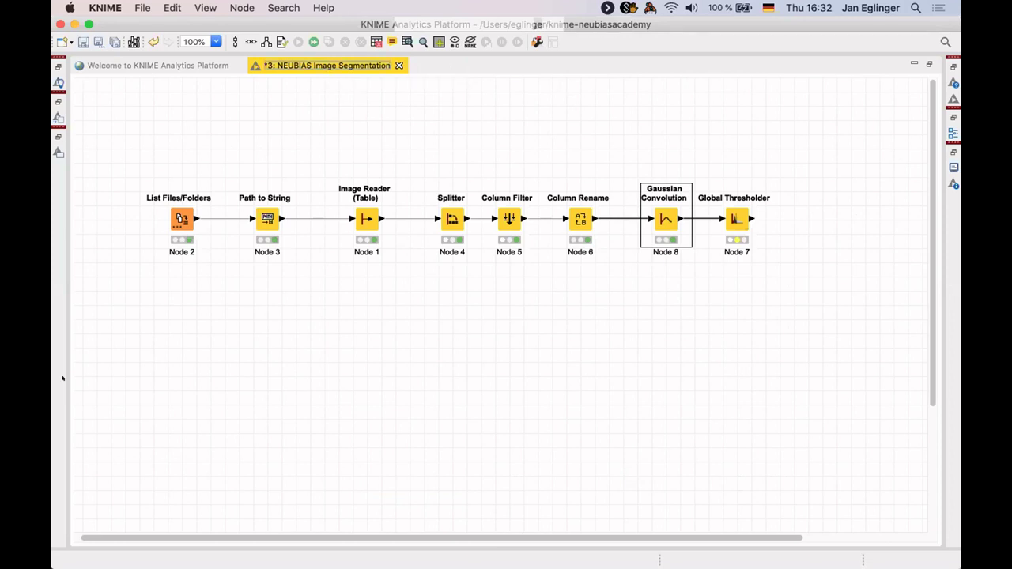
key(ctrl+m)
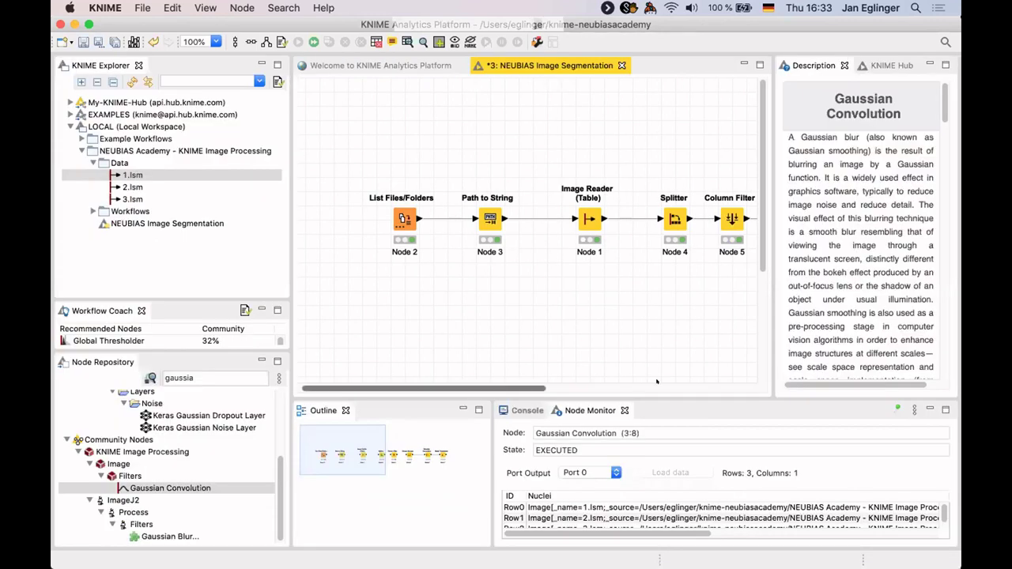
Execute the Global Thresholder on the blurred images and examine the enlarged Row0 Nuclei result across the image.
scroll(656, 382, right, 10)
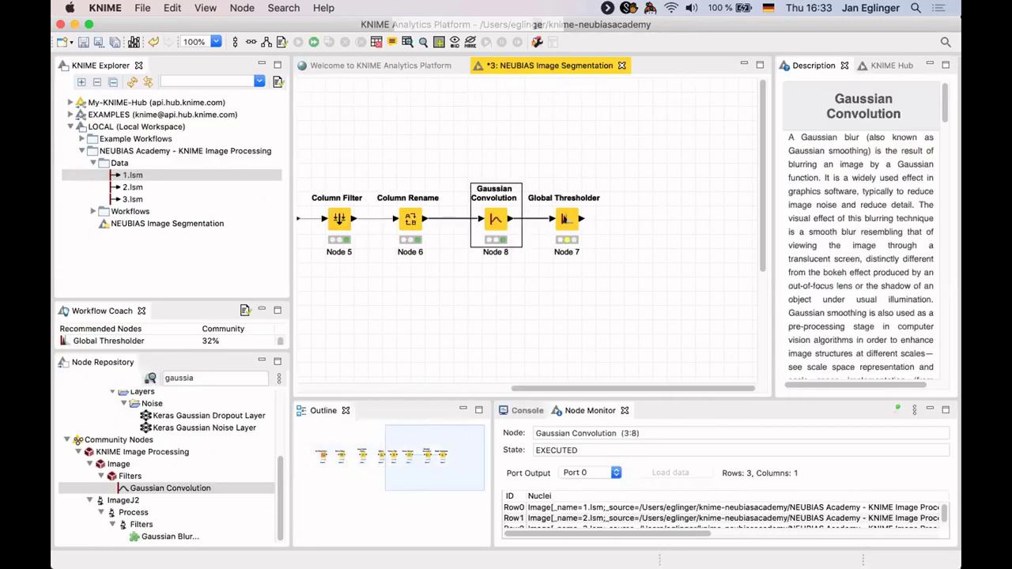
right_click(566, 219)
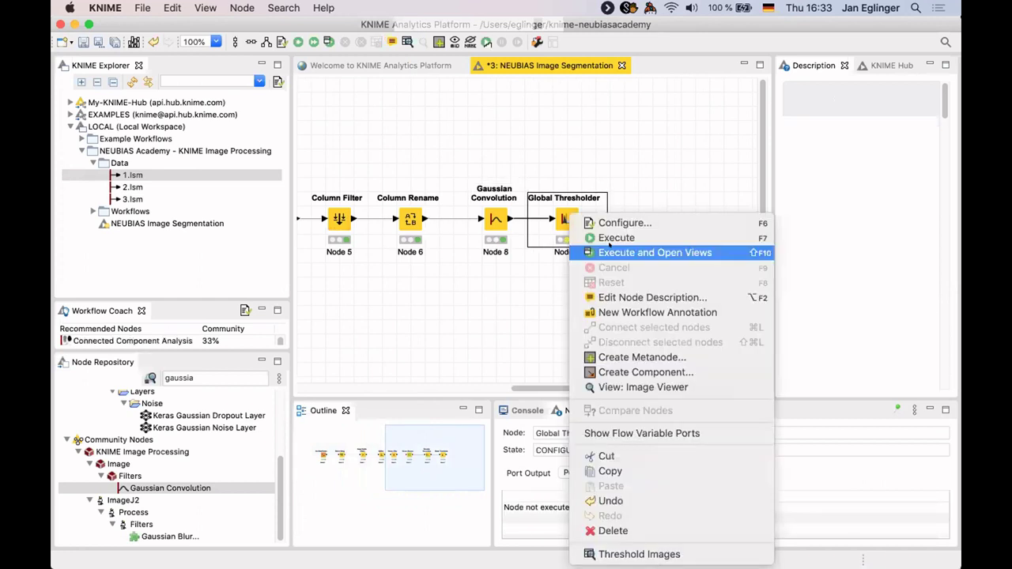
click(593, 253)
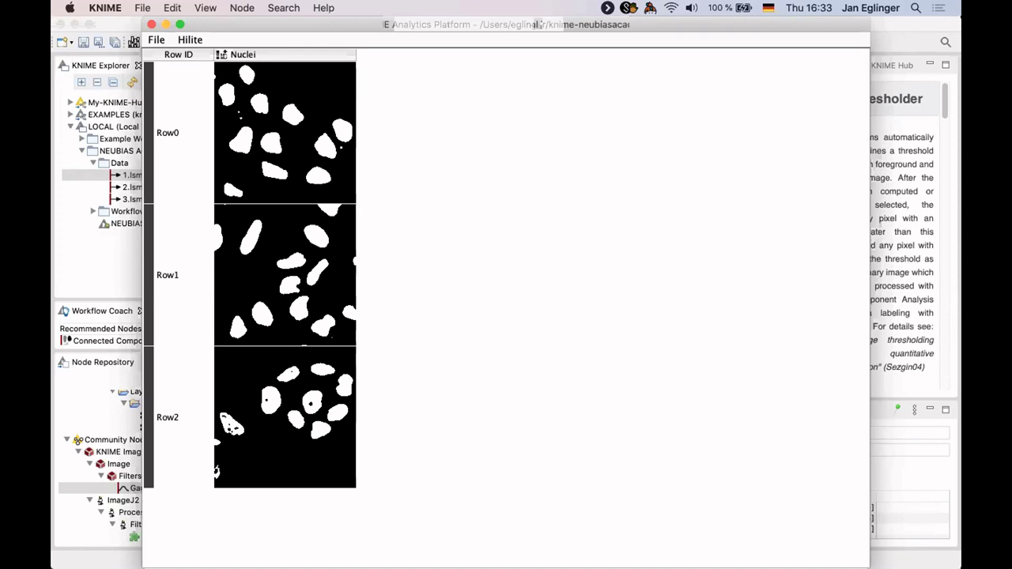
click(273, 133)
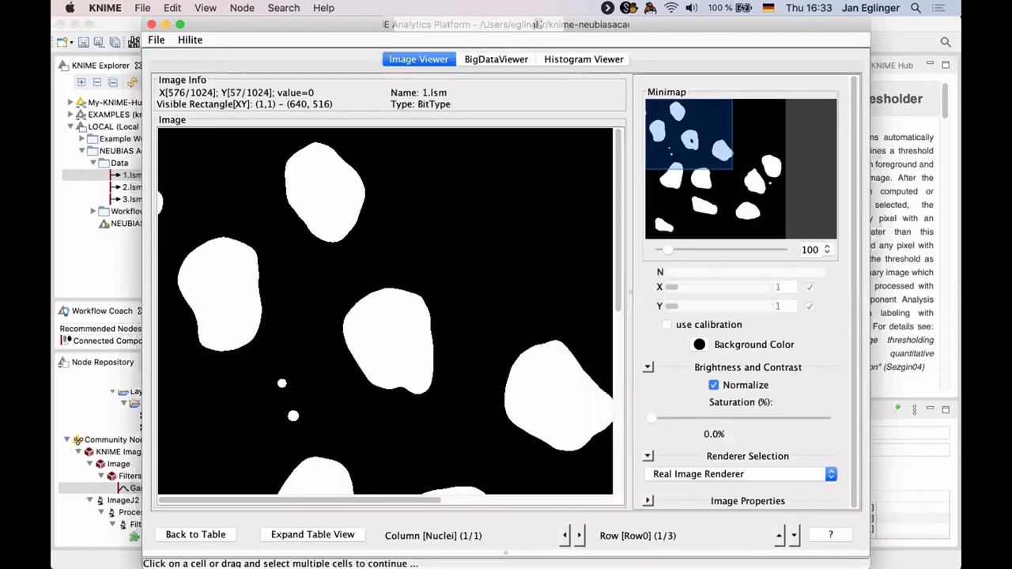
scroll(385, 311, down, 10)
scroll(385, 311, right, 7)
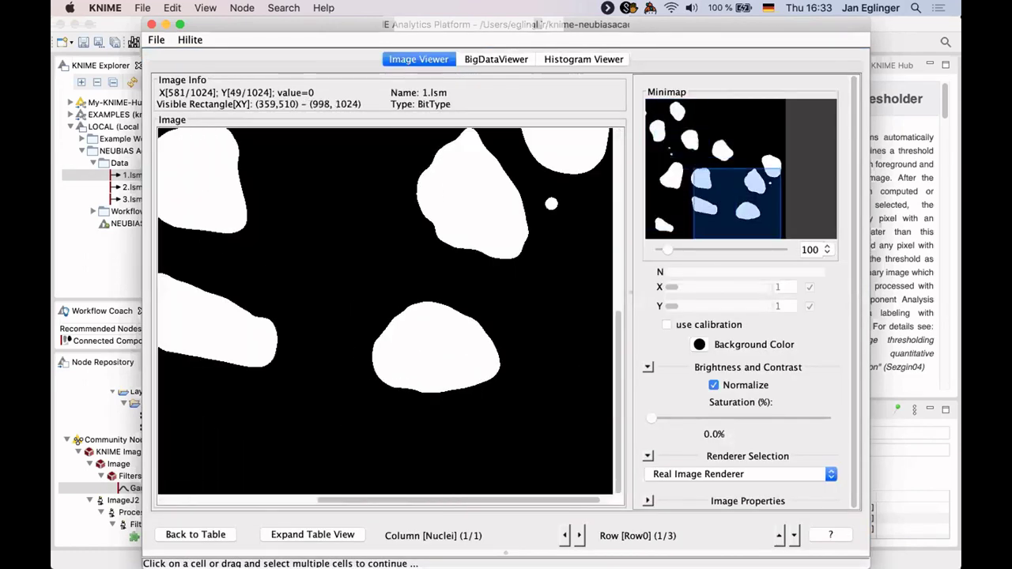
Examine the remaining part of the thresholded Row0 Nuclei image and close the viewer.
scroll(385, 311, up, 10)
scroll(384, 310, left, 7)
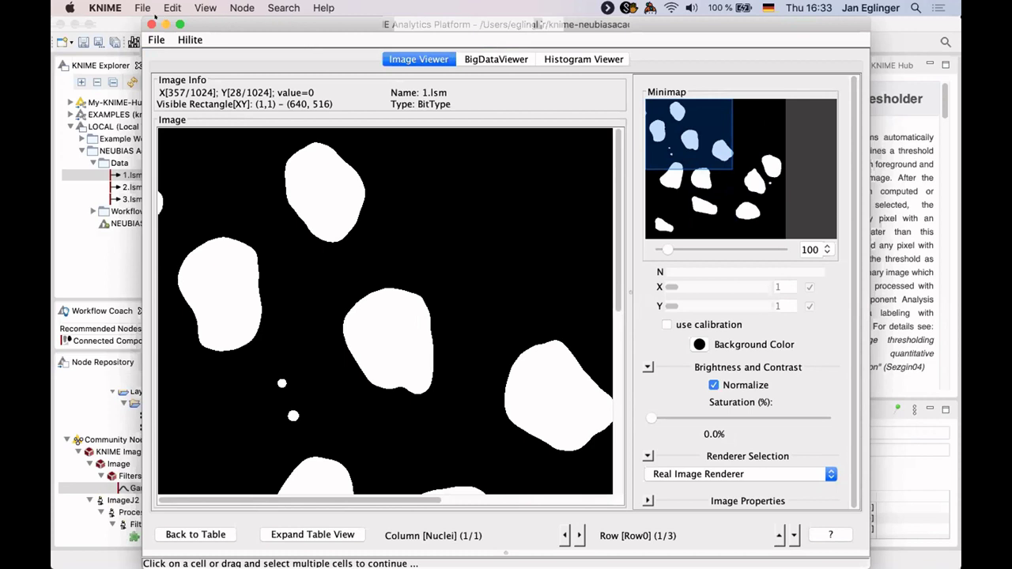
click(152, 24)
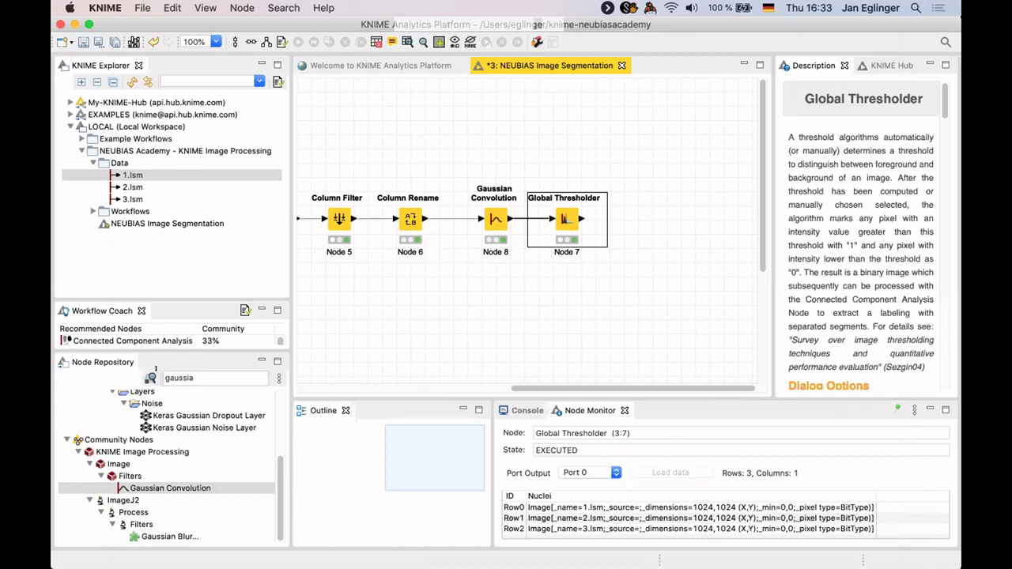
Search the node repository for "connected" and add a Connected Component Analysis node connected after the Global Thresholder.
click(156, 369)
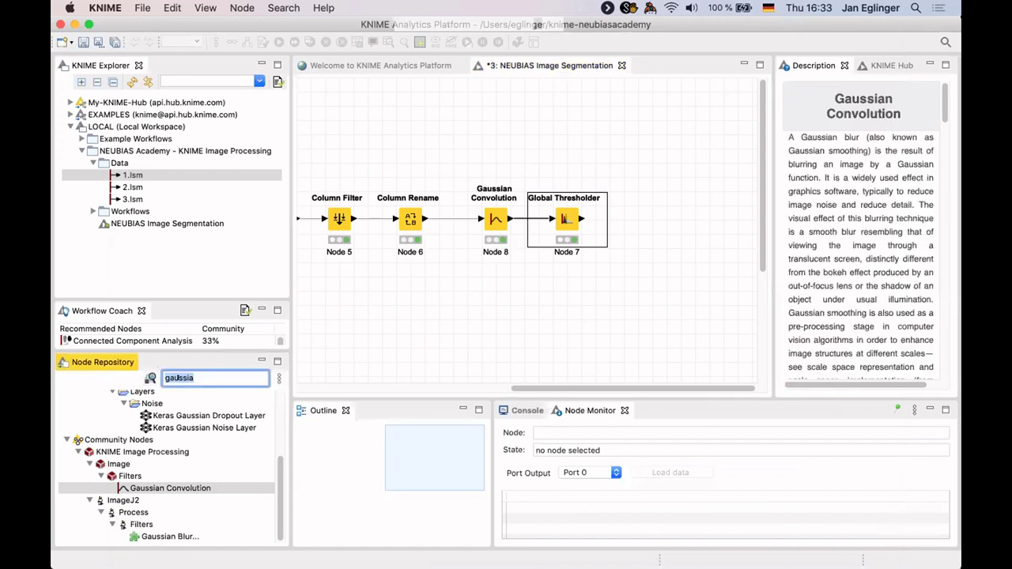
text(co)
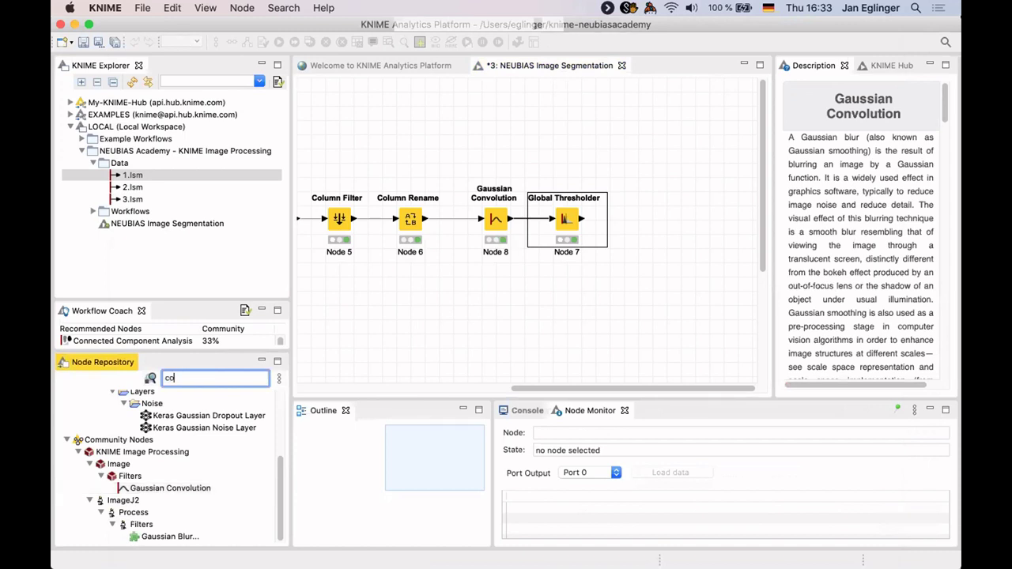
text(nnected)
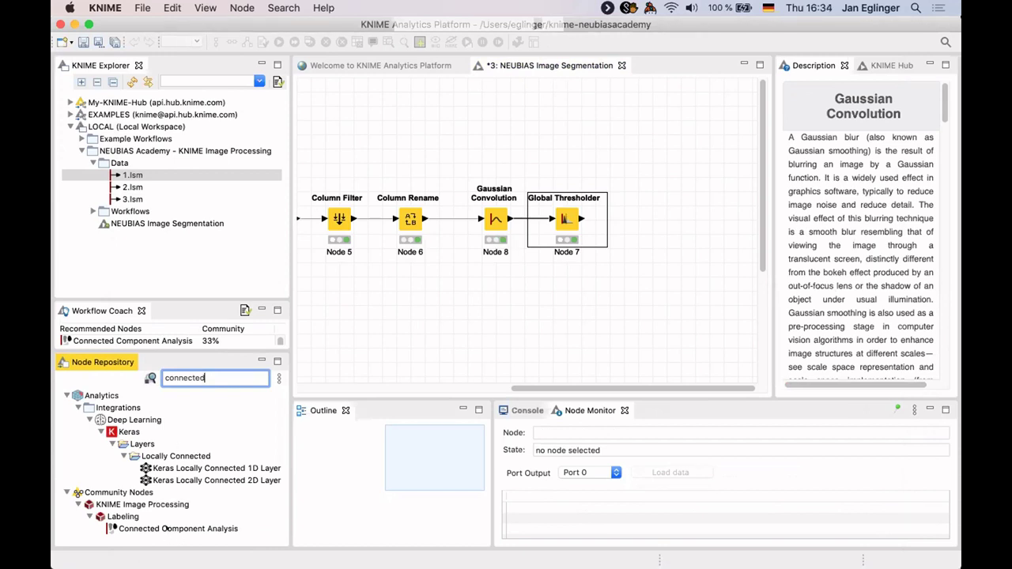
click(165, 528)
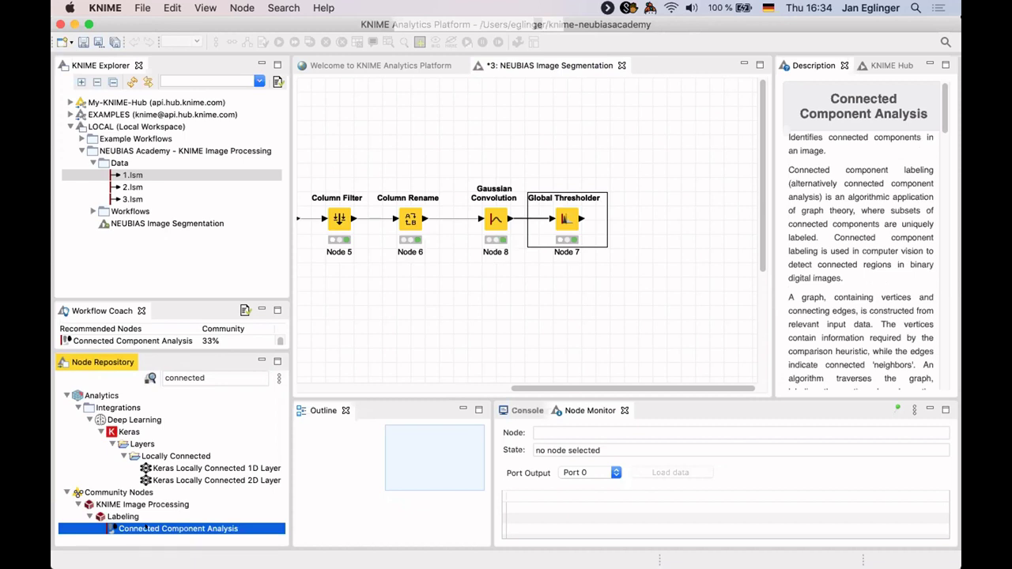
drag(144, 528, 668, 219)
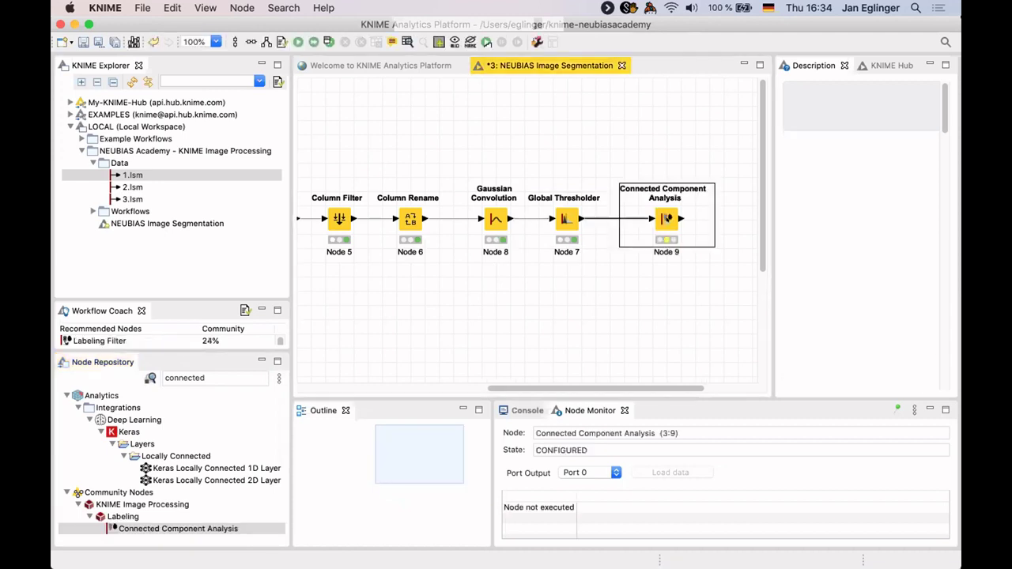
Review the Connected Component Analysis connection type and column selection, and accept FOUR_CONNECTED on X and Y with Nuclei included.
double_click(666, 219)
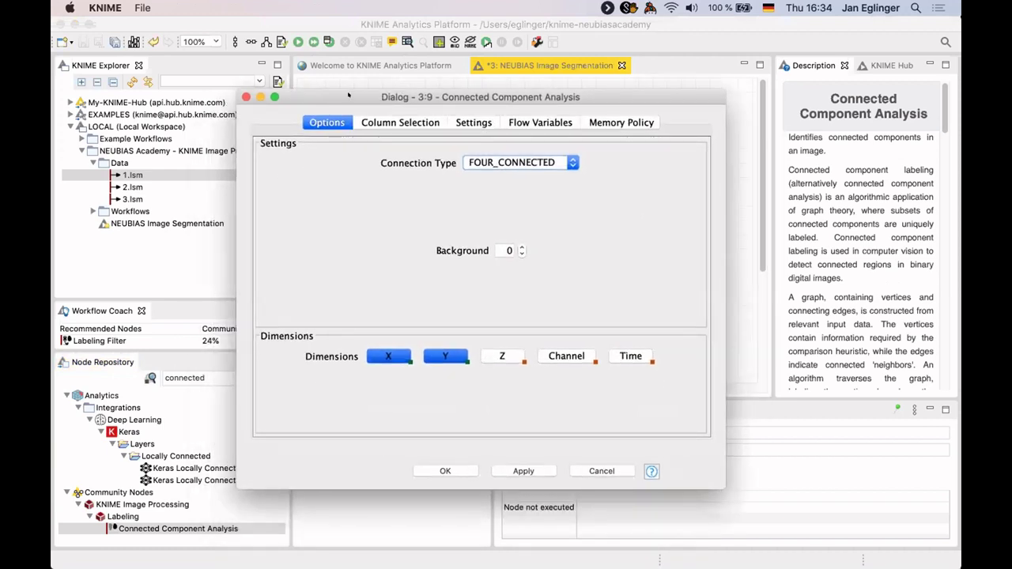
drag(338, 89, 223, 93)
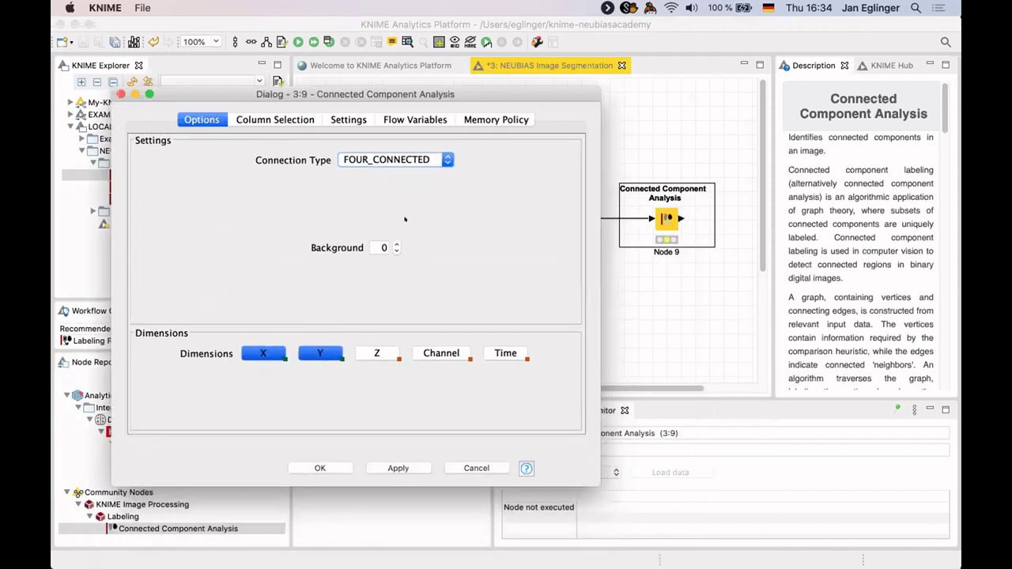
click(447, 160)
click(451, 161)
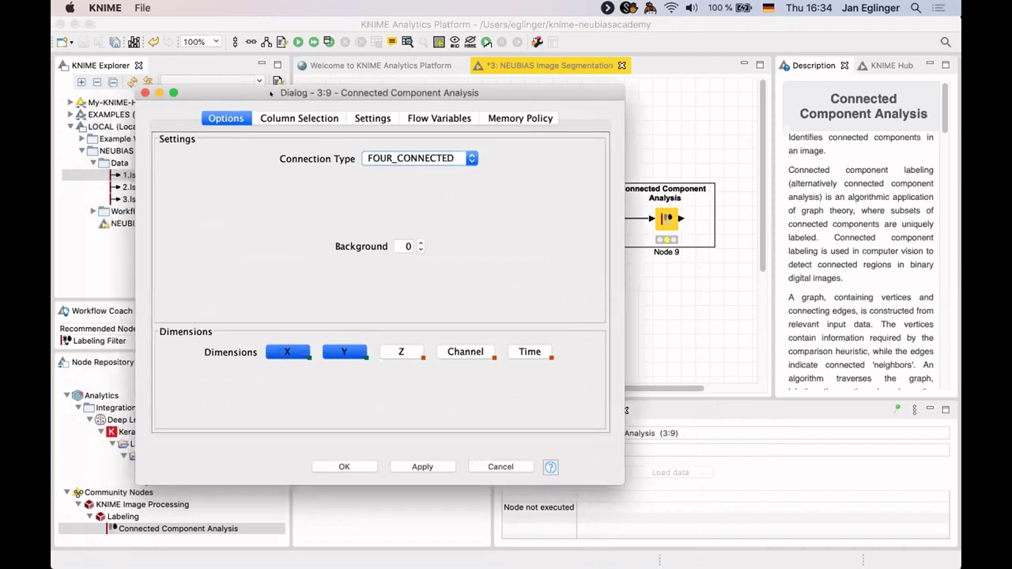
click(284, 118)
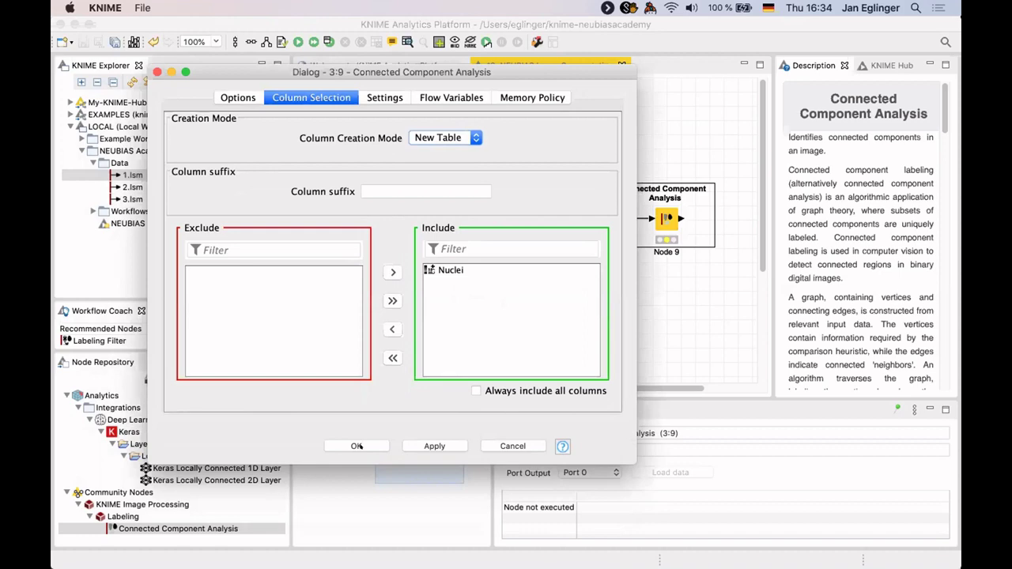
click(356, 445)
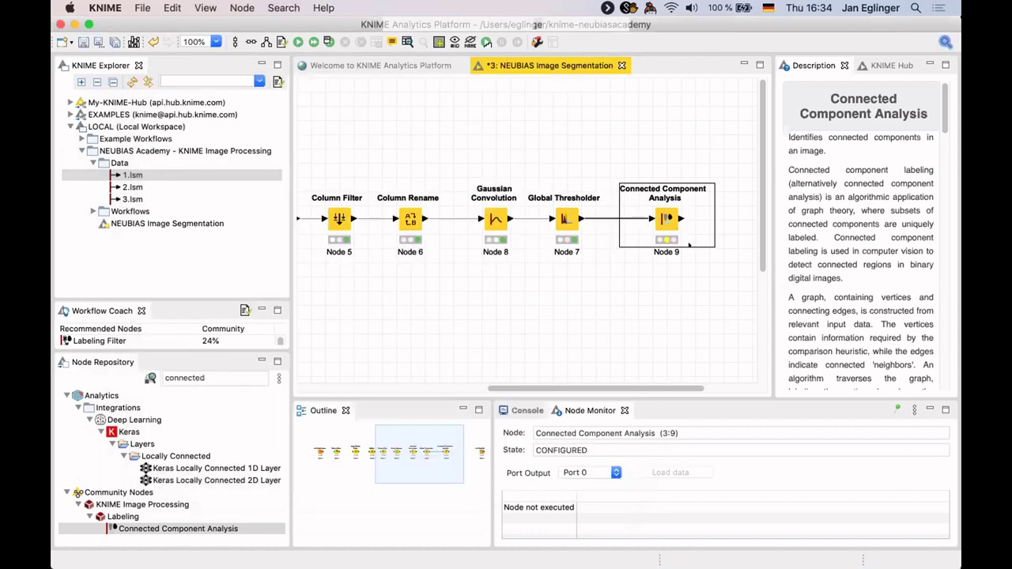
Execute the Connected Component Analysis node and view its Row0 Nuclei labeling enlarged.
right_click(689, 246)
click(691, 252)
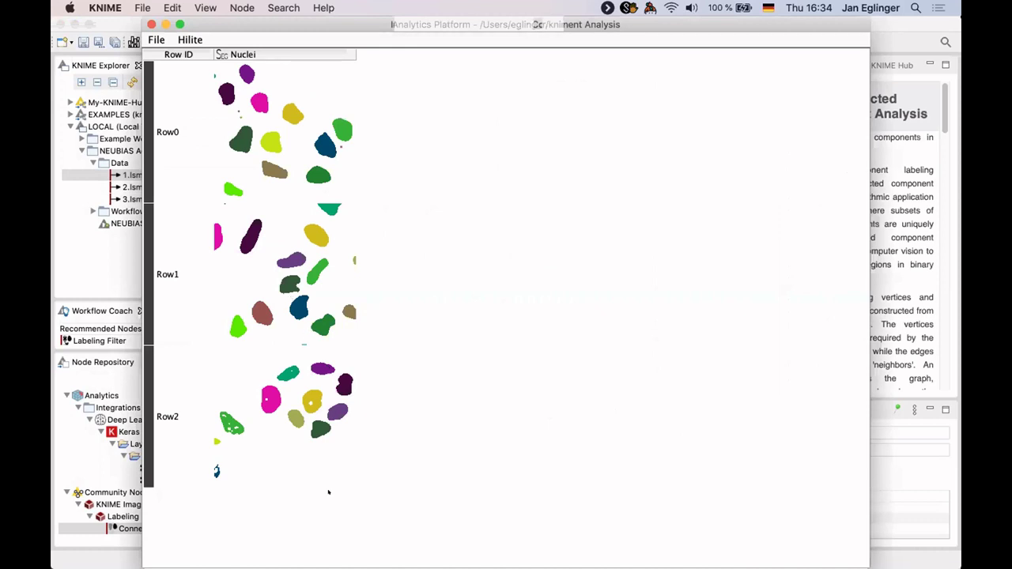
click(270, 128)
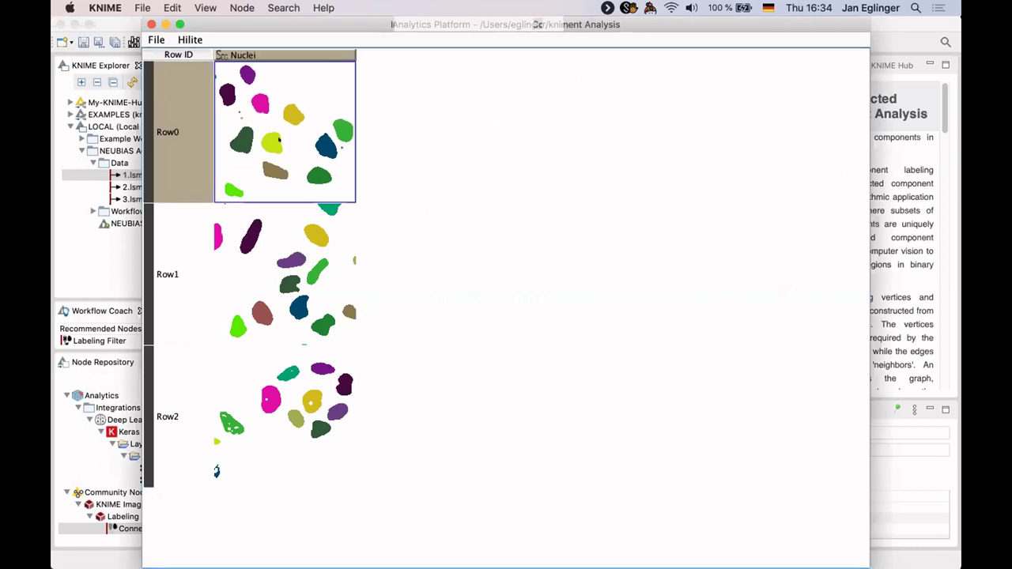
double_click(279, 139)
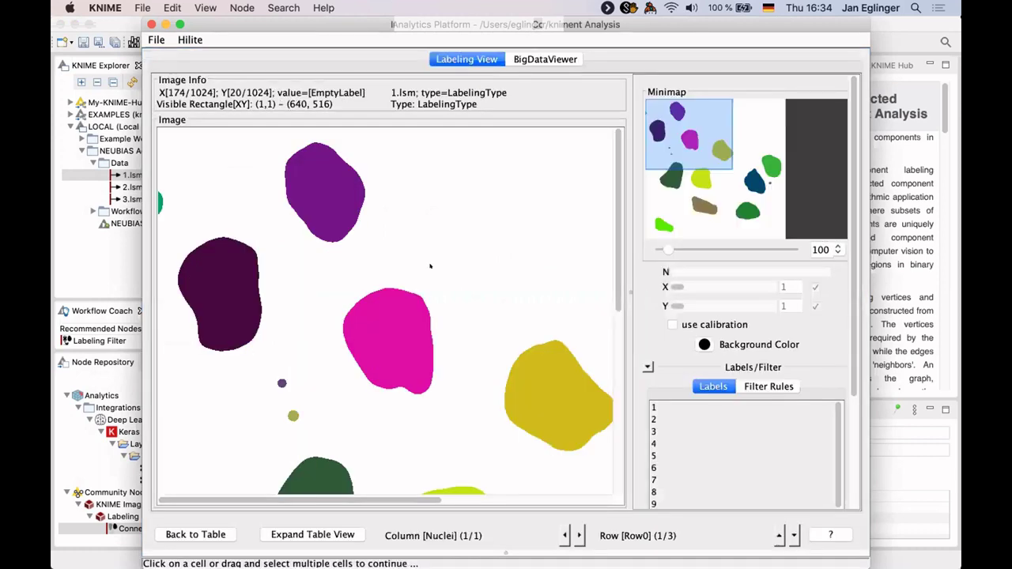
scroll(655, 246, up, 1)
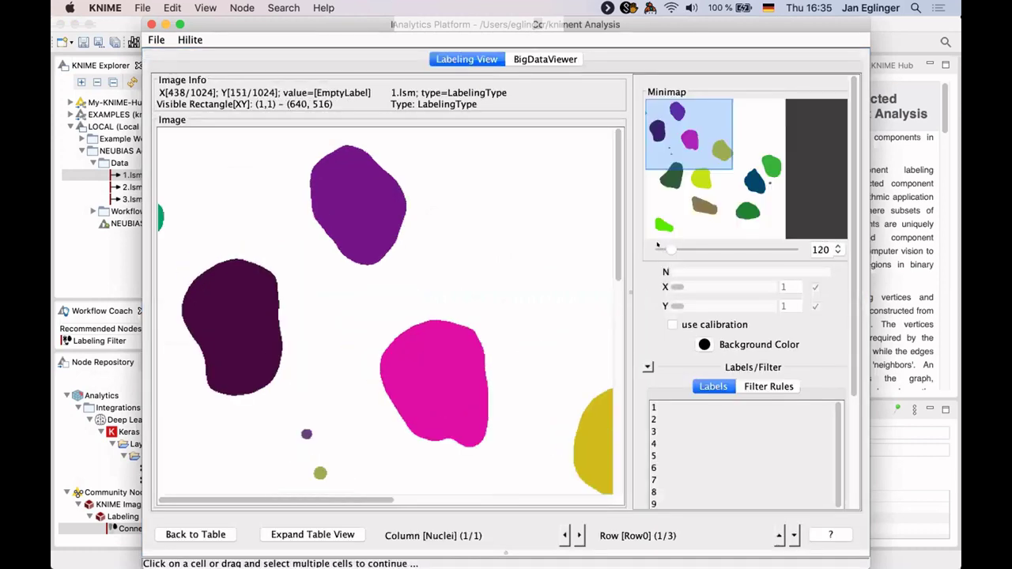
scroll(655, 247, down, 2)
scroll(279, 288, down, 1)
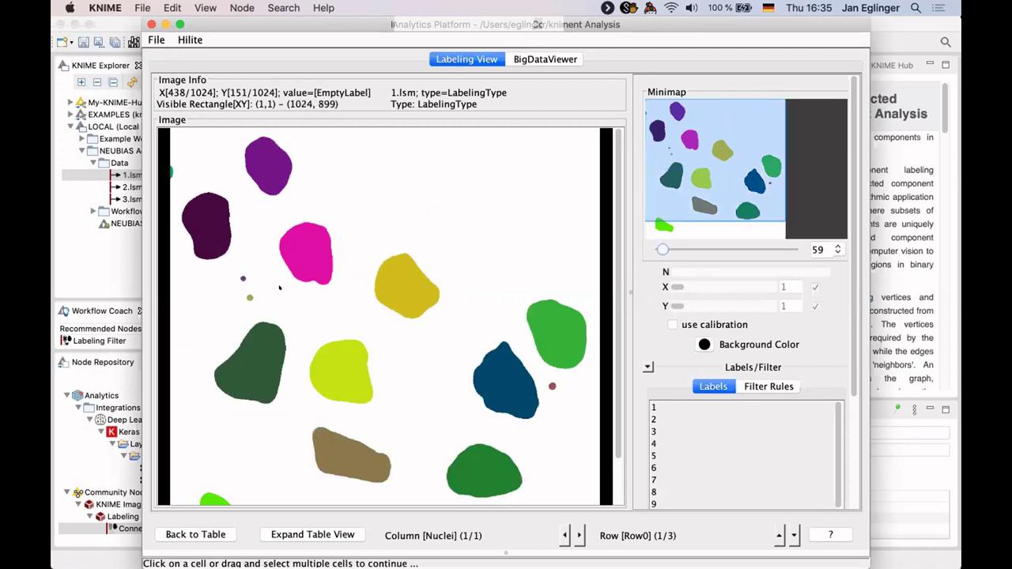
click(295, 533)
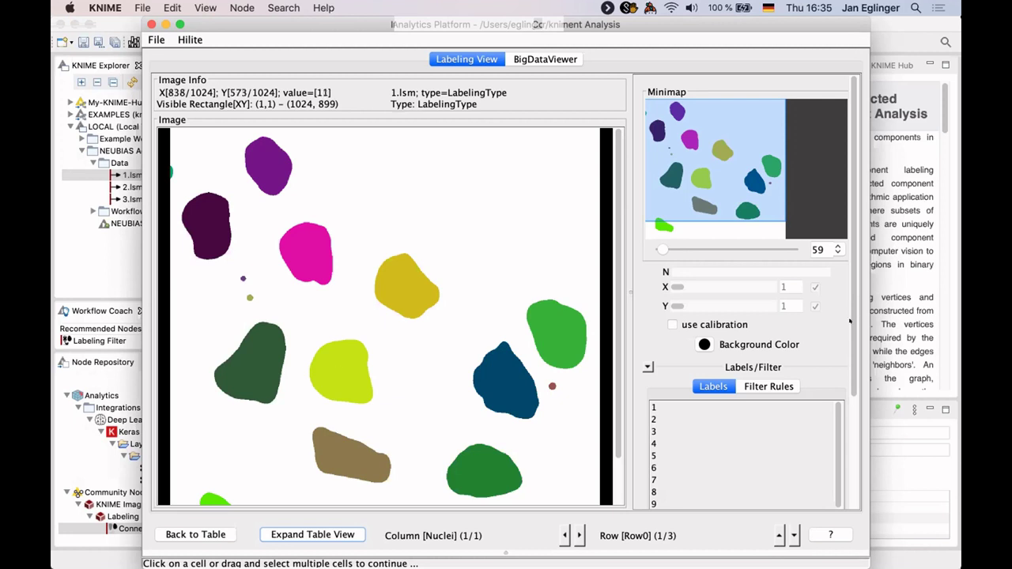
Check the renderer choices, randomize the label colors of the Row0 labeling four times, and close the viewer.
scroll(826, 447, down, 4)
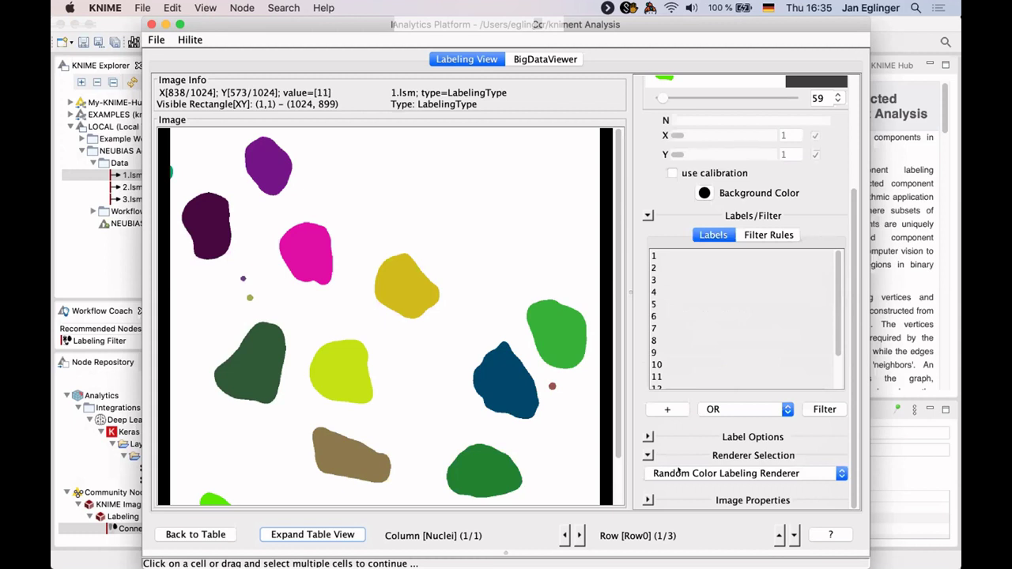
click(678, 472)
click(678, 473)
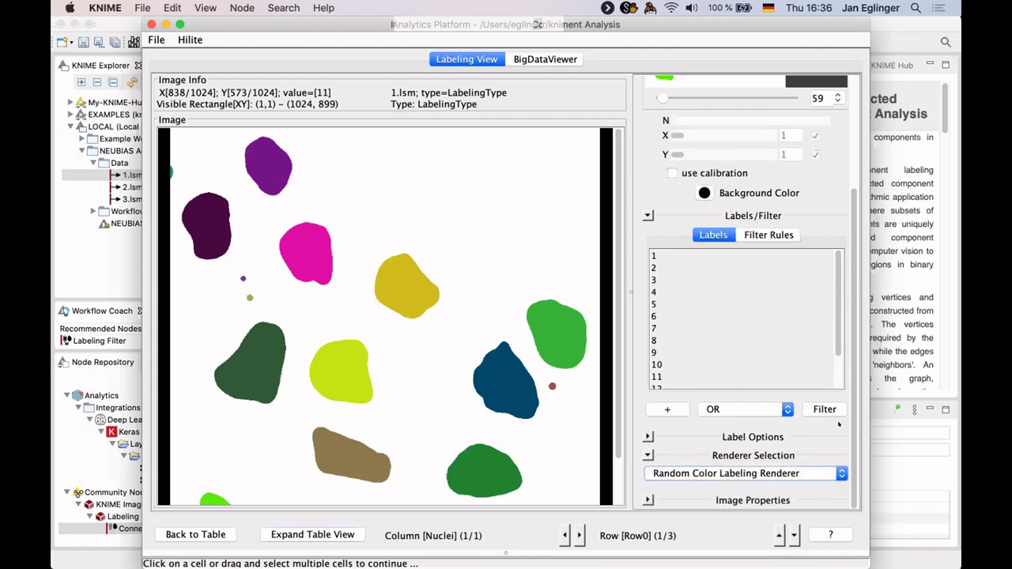
click(751, 436)
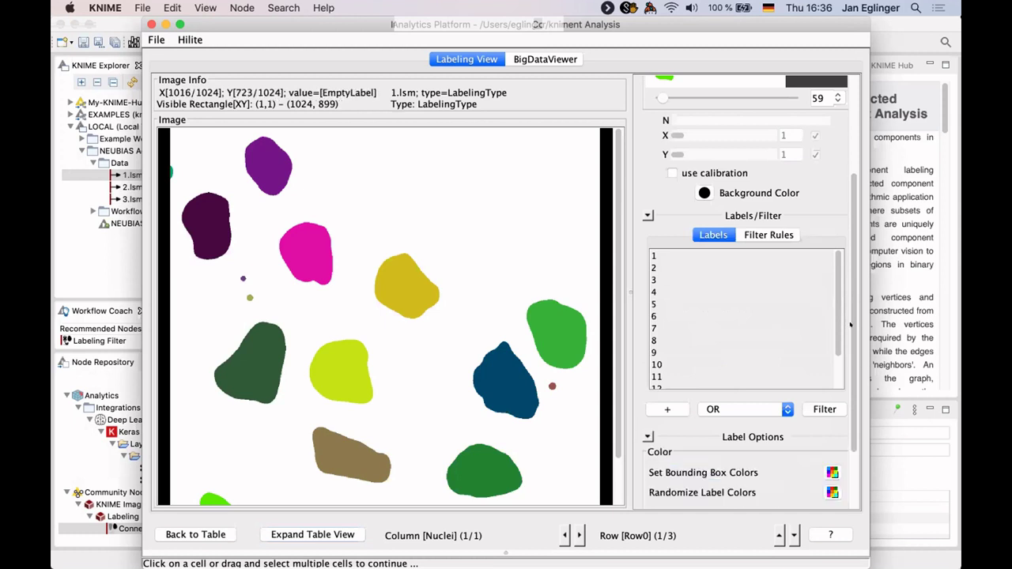
scroll(829, 379, down, 3)
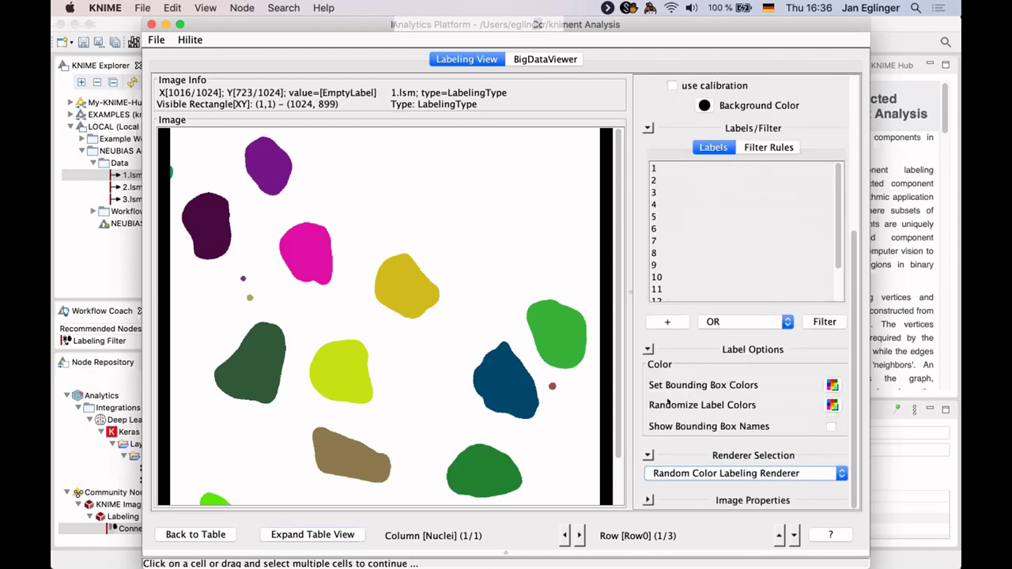
click(831, 405)
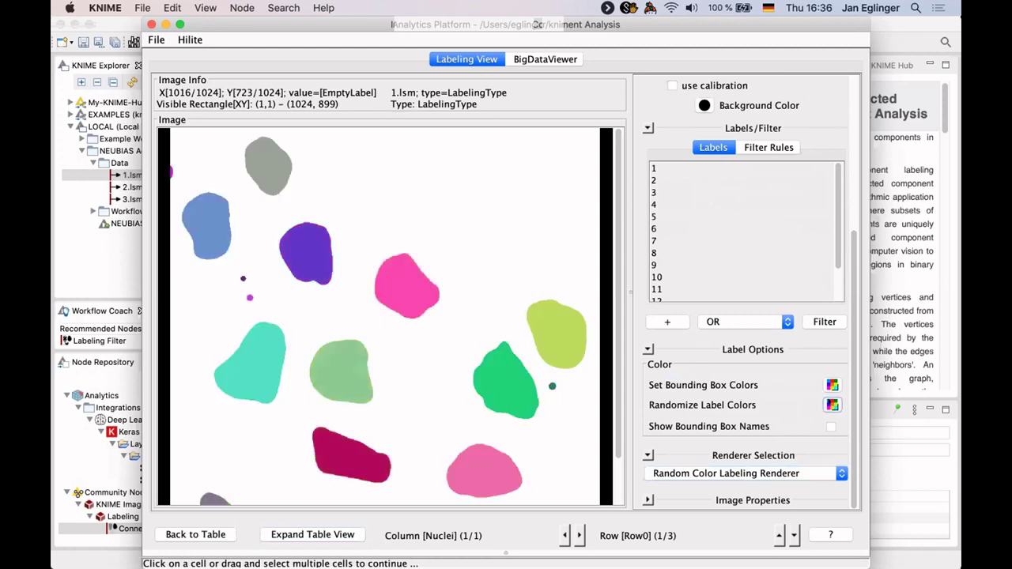
click(832, 404)
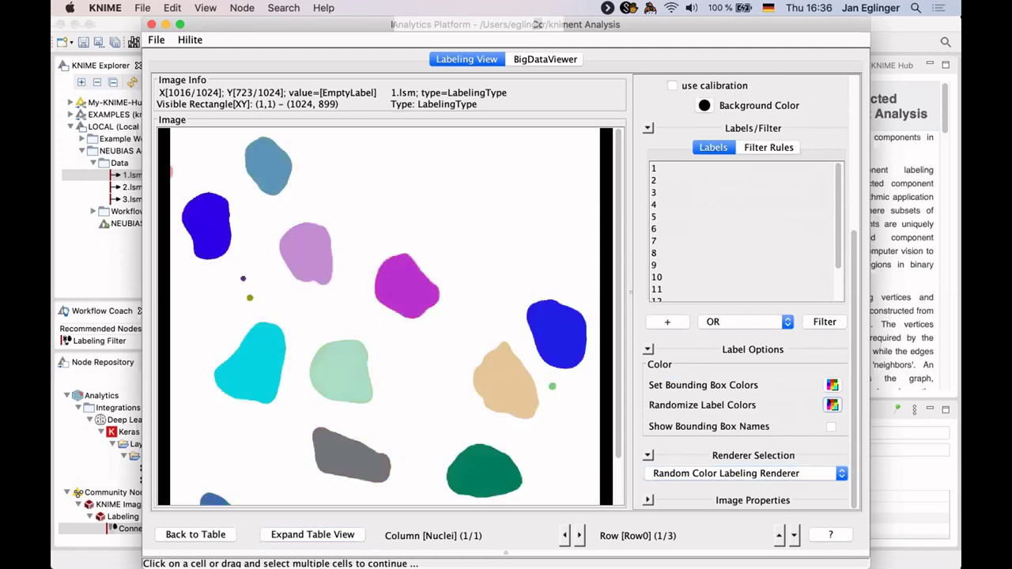
click(831, 404)
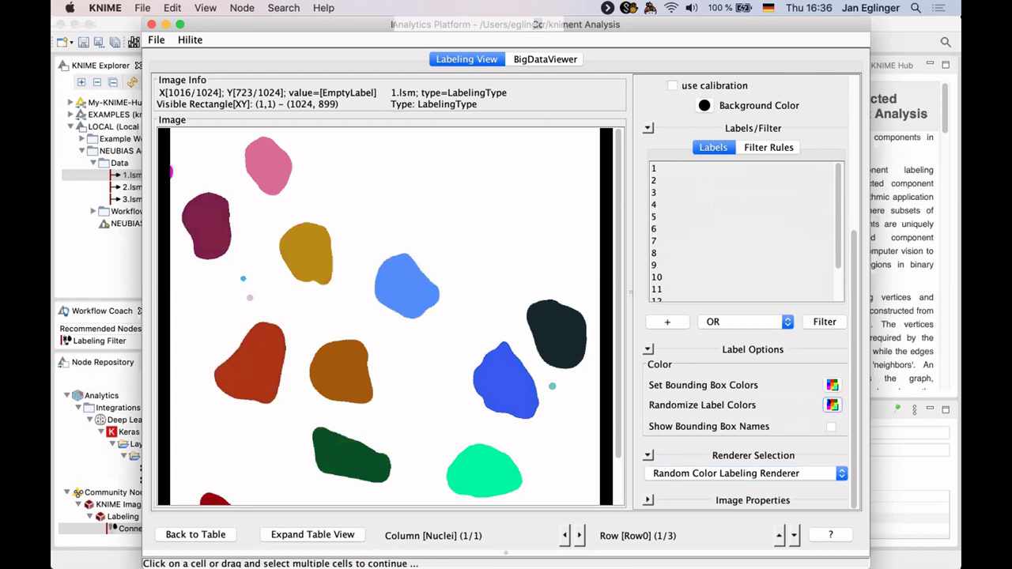
click(831, 405)
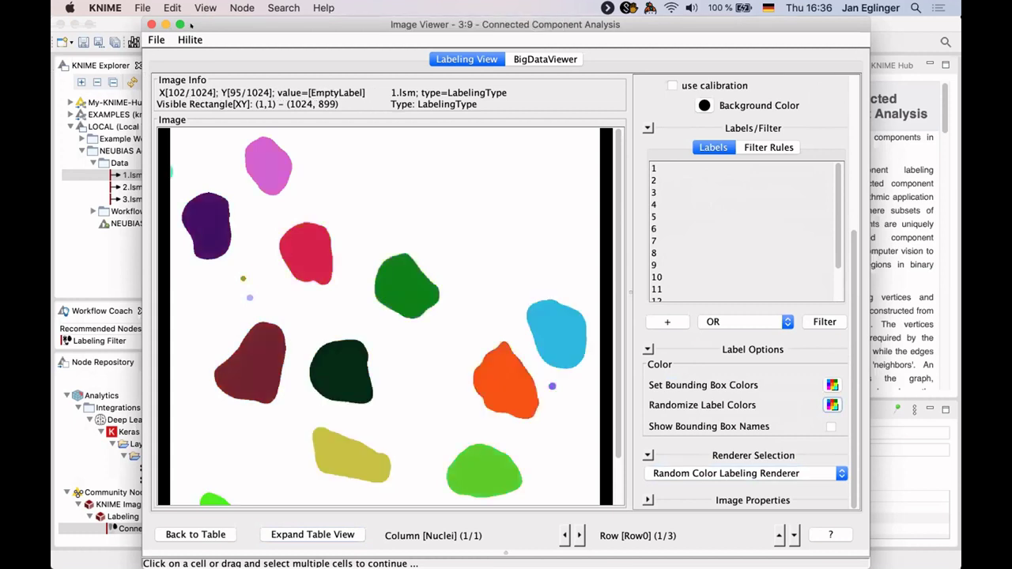
drag(190, 25, 185, 24)
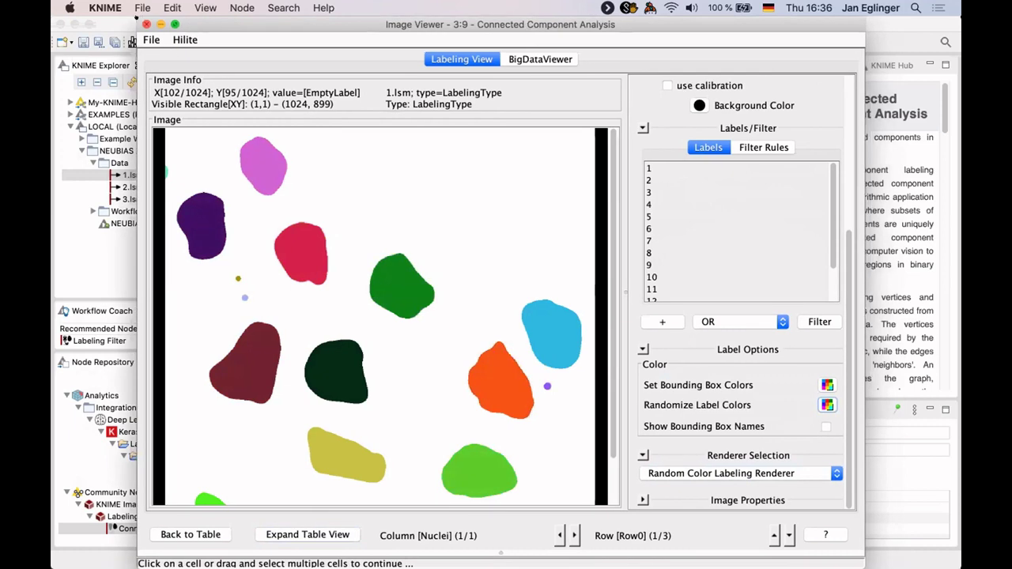
key(super+w)
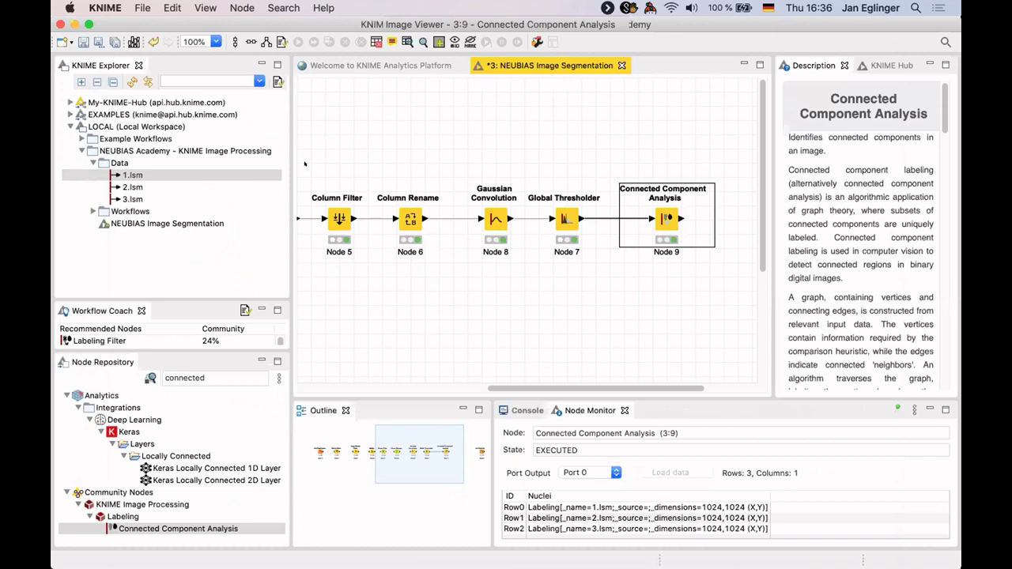
Switch to the presentation, advance the Gaussian Convolution slide to its configuration dialog, and return to KNIME.
key(super+Tab)
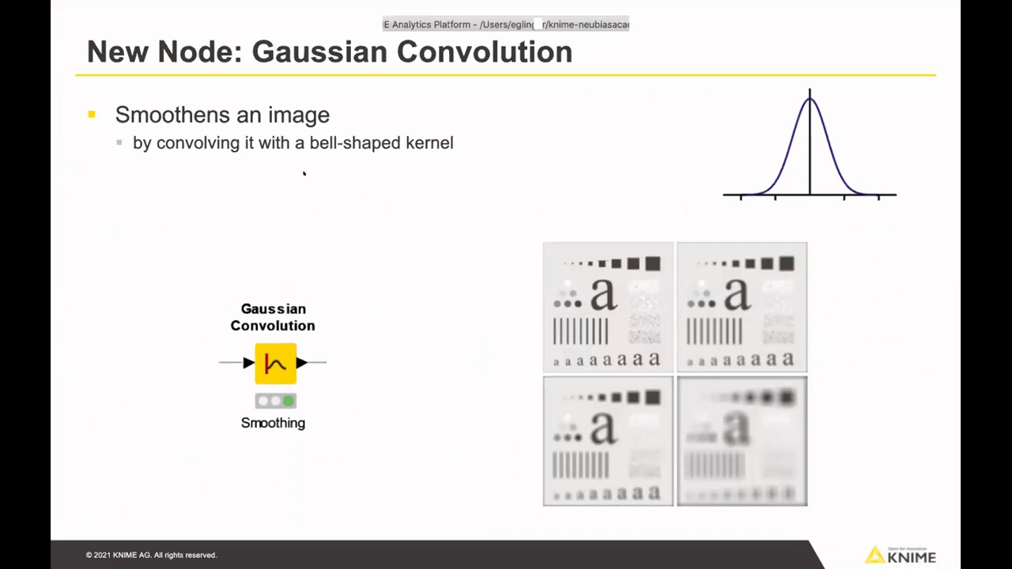
click(303, 173)
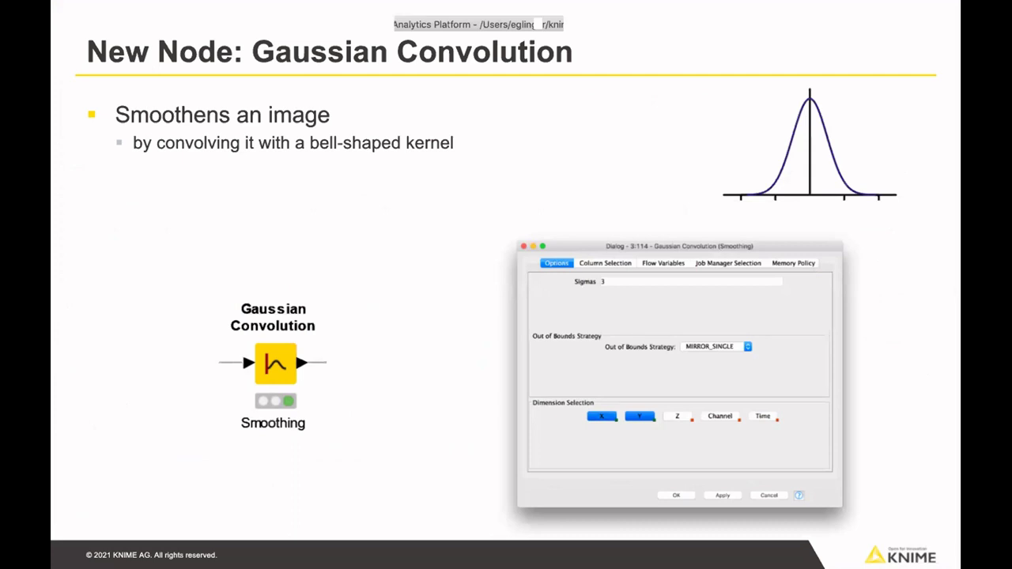
key(super+Tab)
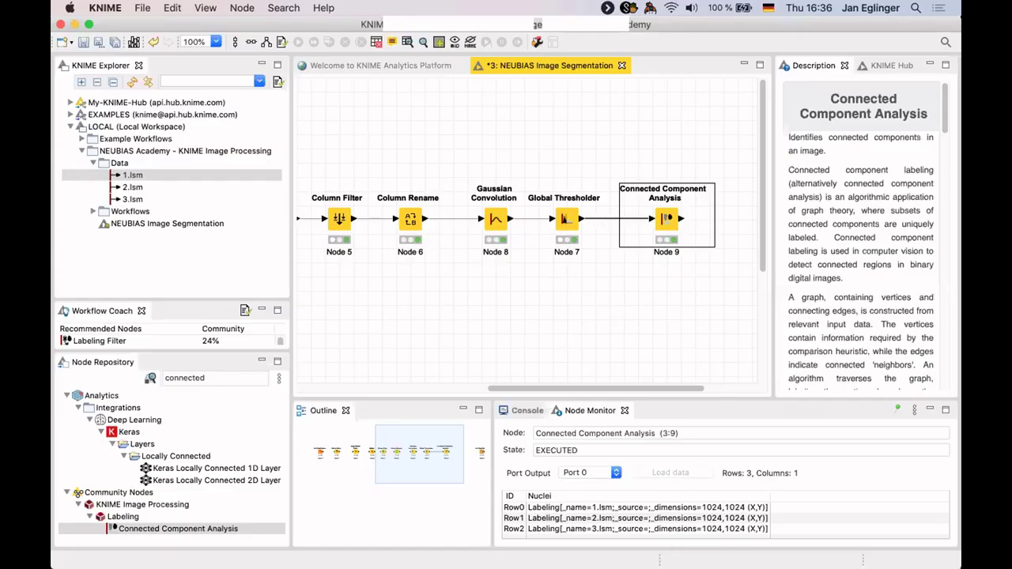
Review the column creation modes in the Global Thresholder's column selection settings and close the dialog without changes.
click(565, 219)
key(F6)
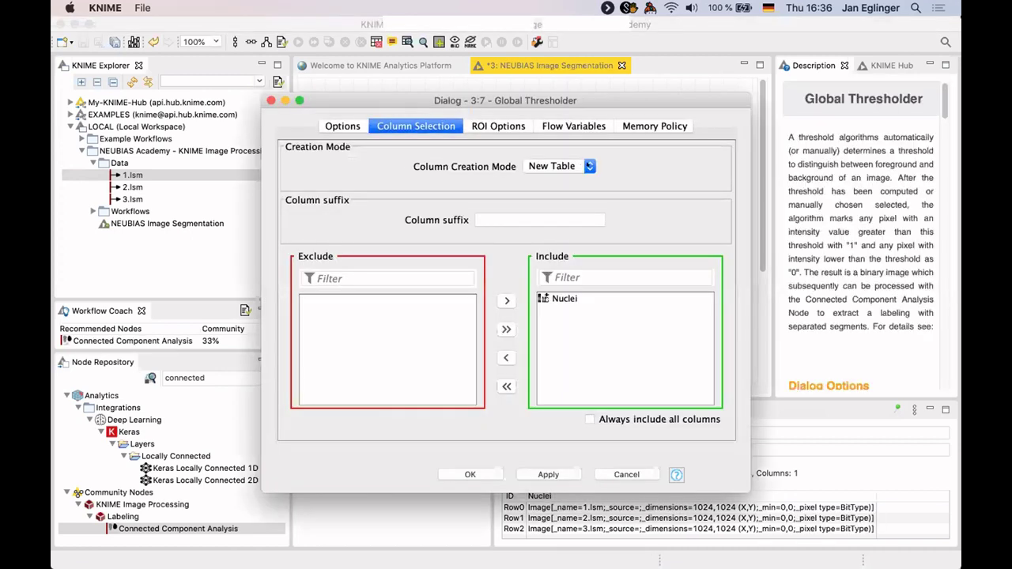
click(589, 166)
click(597, 165)
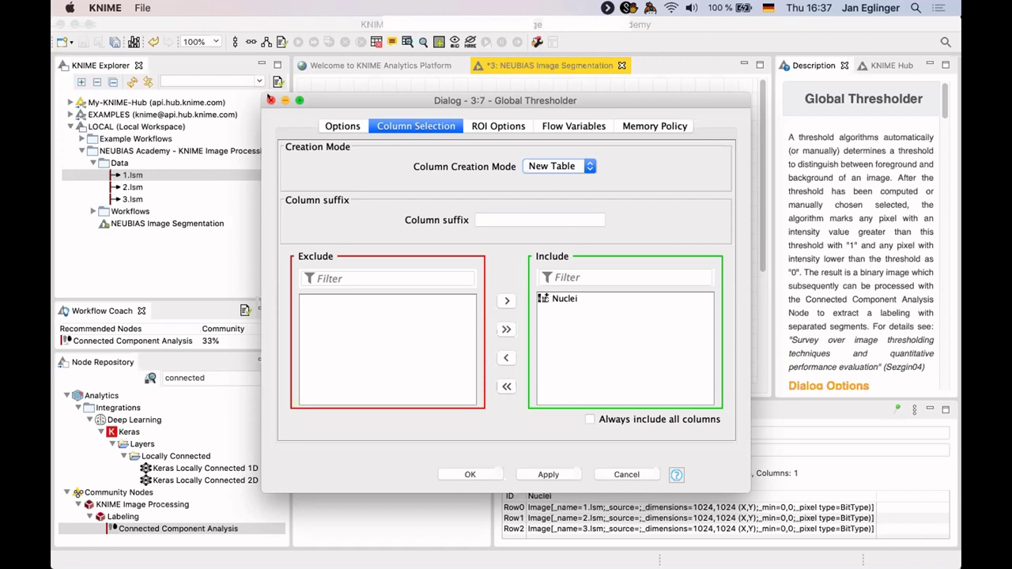
key(Escape)
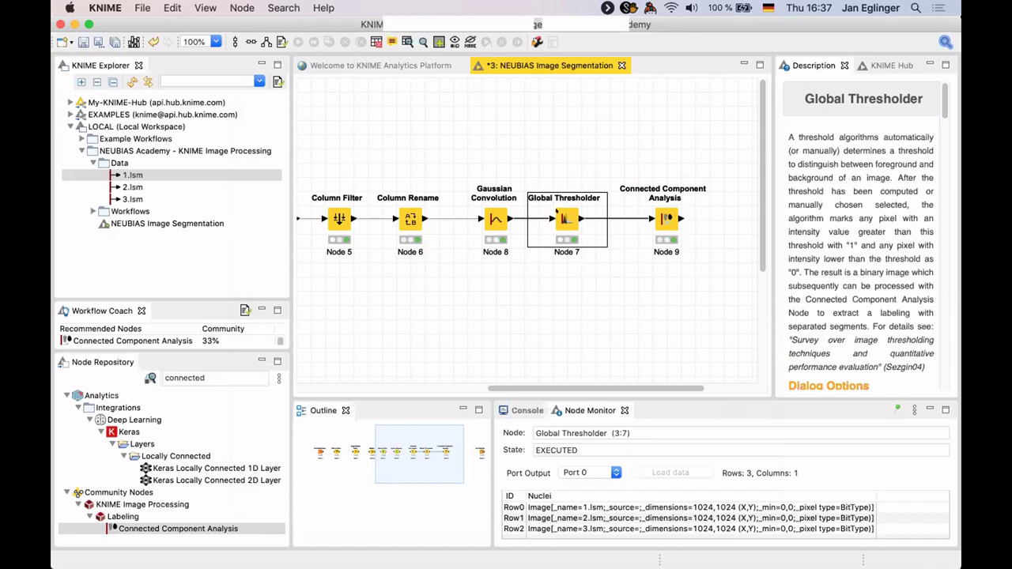
double_click(560, 215)
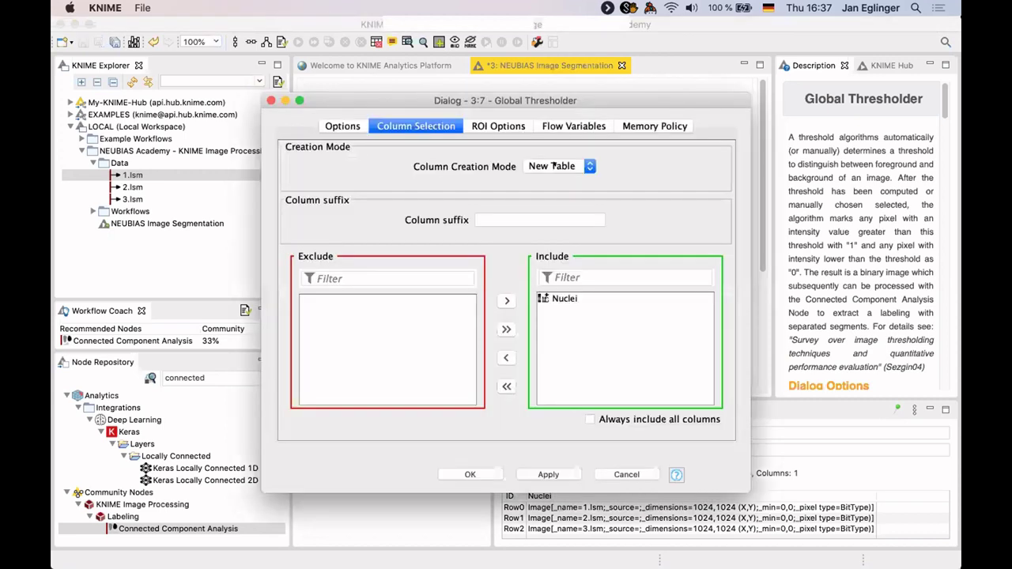
click(553, 166)
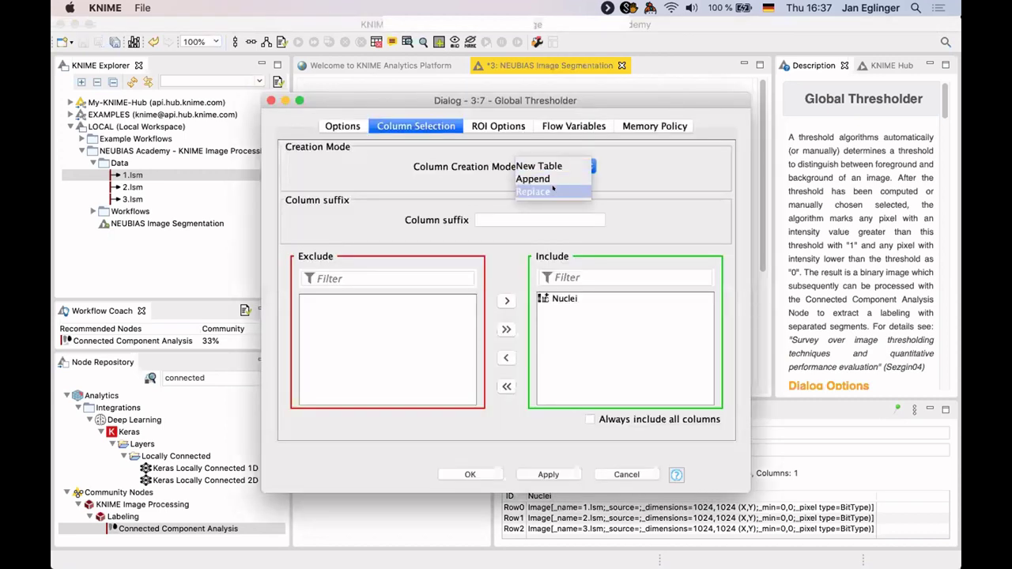
click(553, 190)
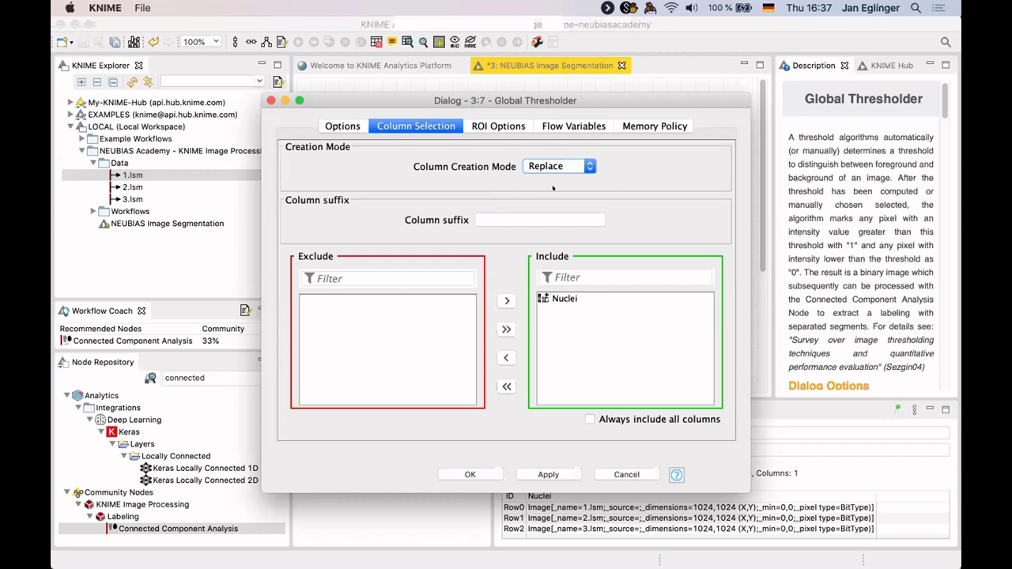
drag(518, 98, 522, 92)
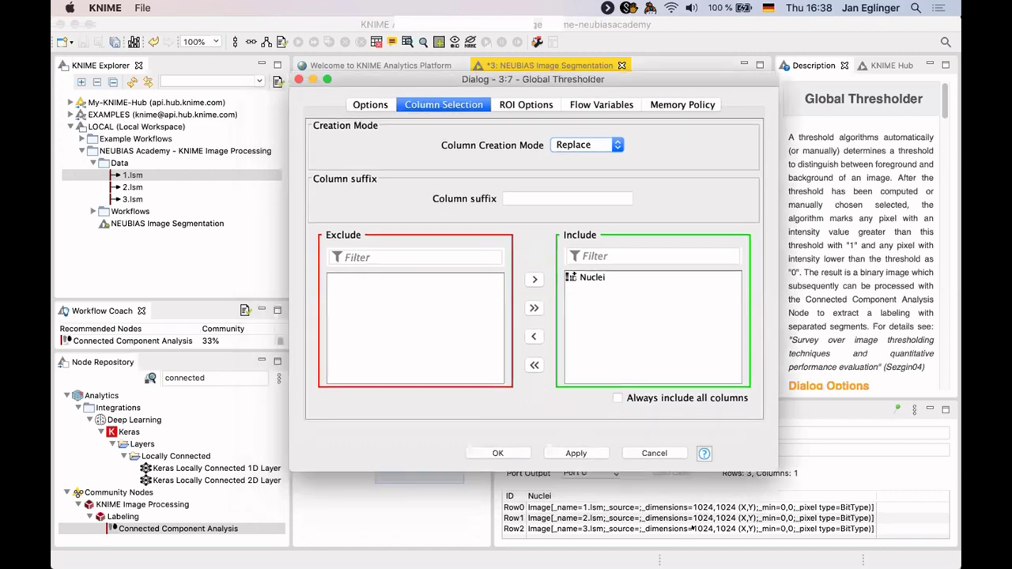
click(655, 452)
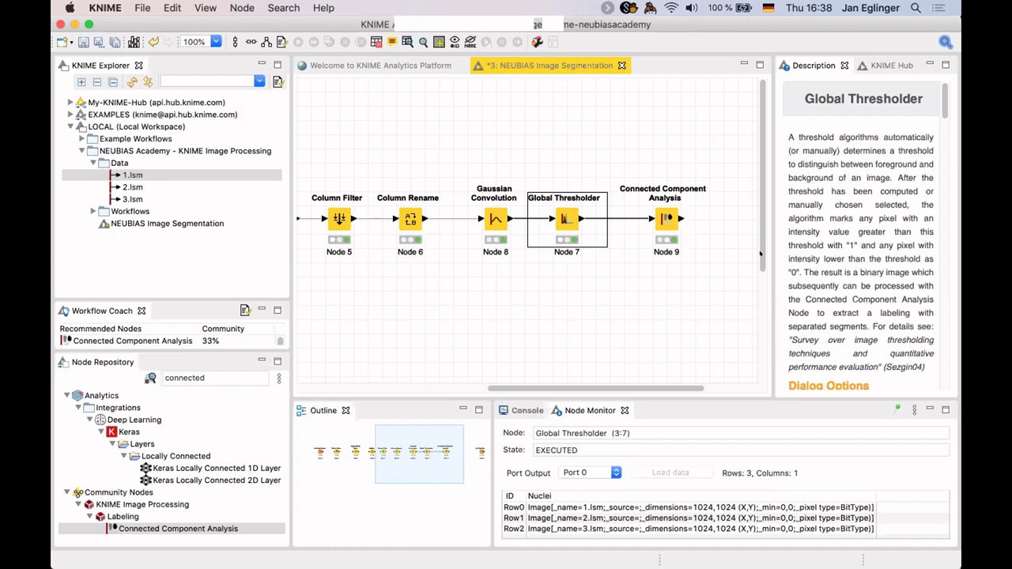
Turn on the heap status display in the General preferences and apply the change.
click(103, 8)
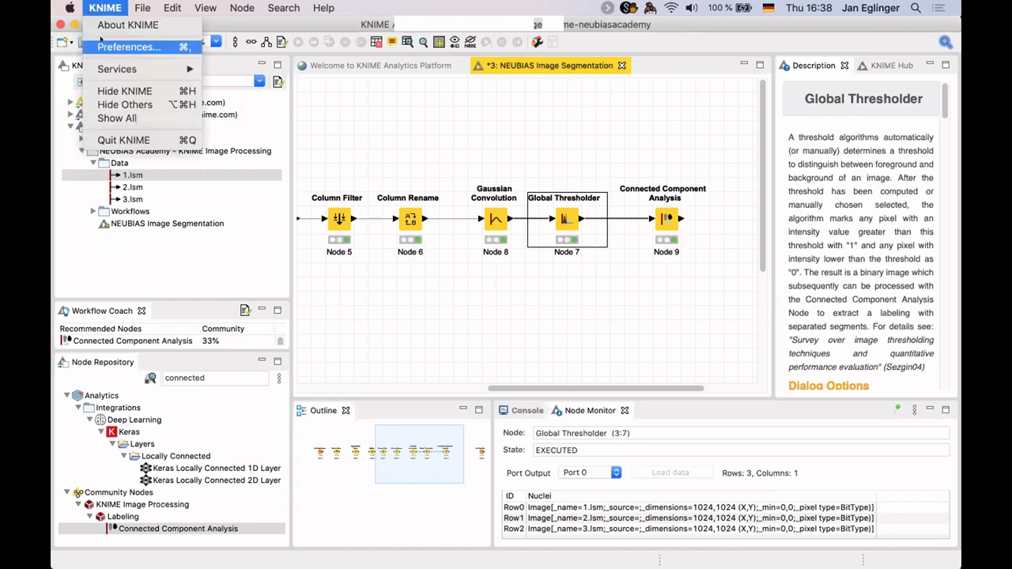
click(103, 46)
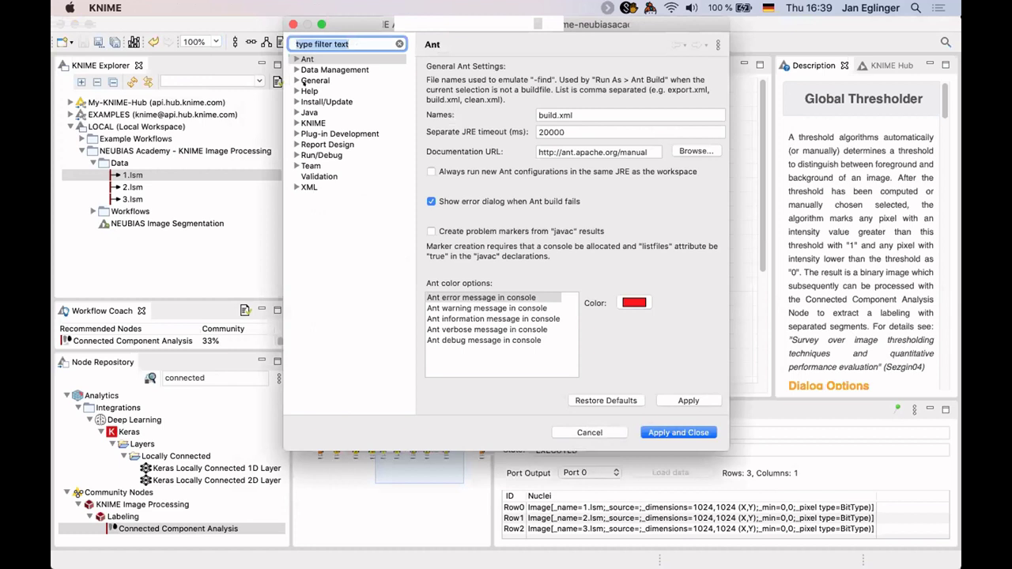
click(308, 80)
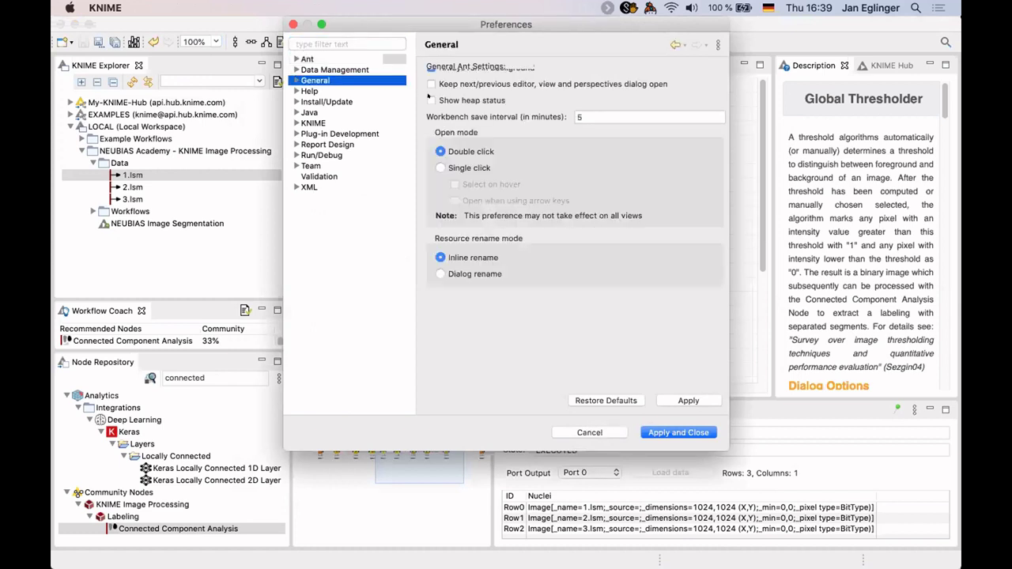
click(669, 428)
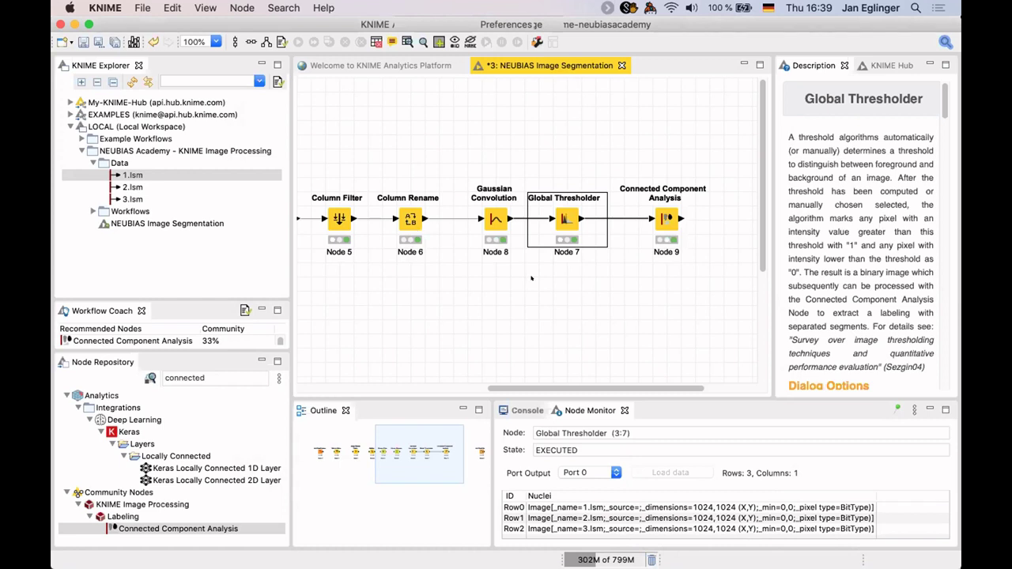
Inspect the Row2 nuclei labeling of the Connected Component Analysis node for holes at zoom 110, and close the viewer.
click(658, 212)
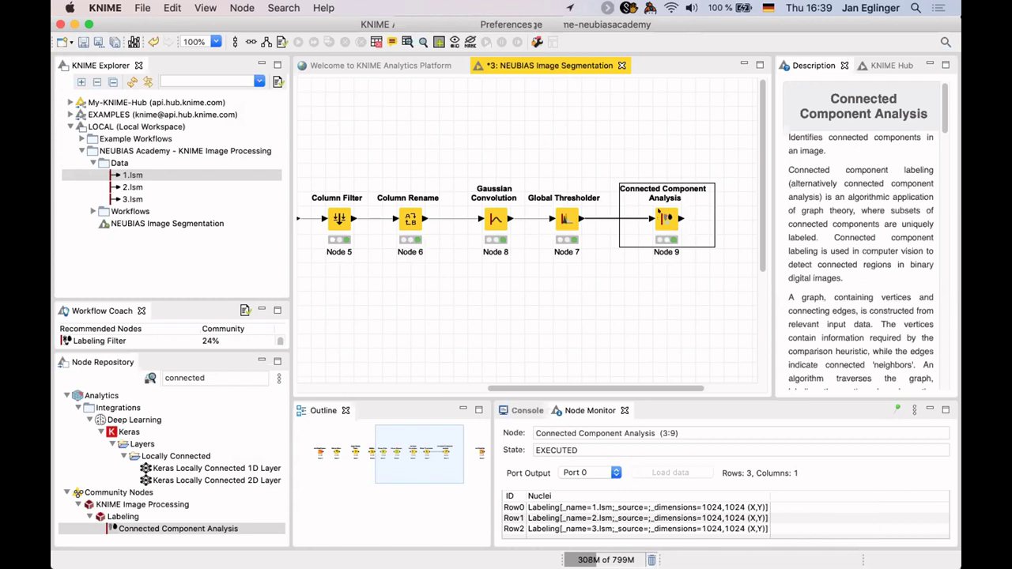
right_click(665, 214)
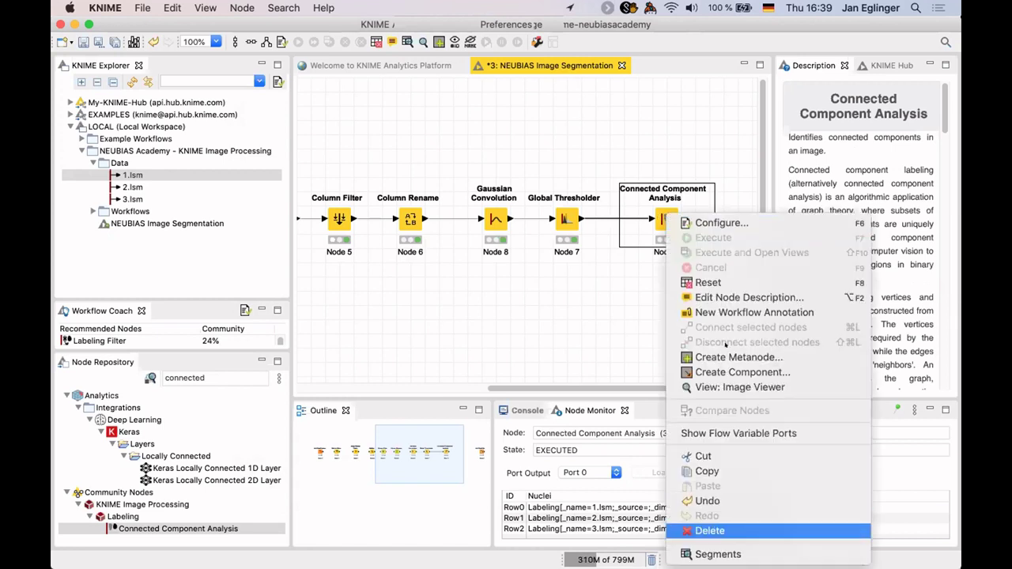
click(735, 387)
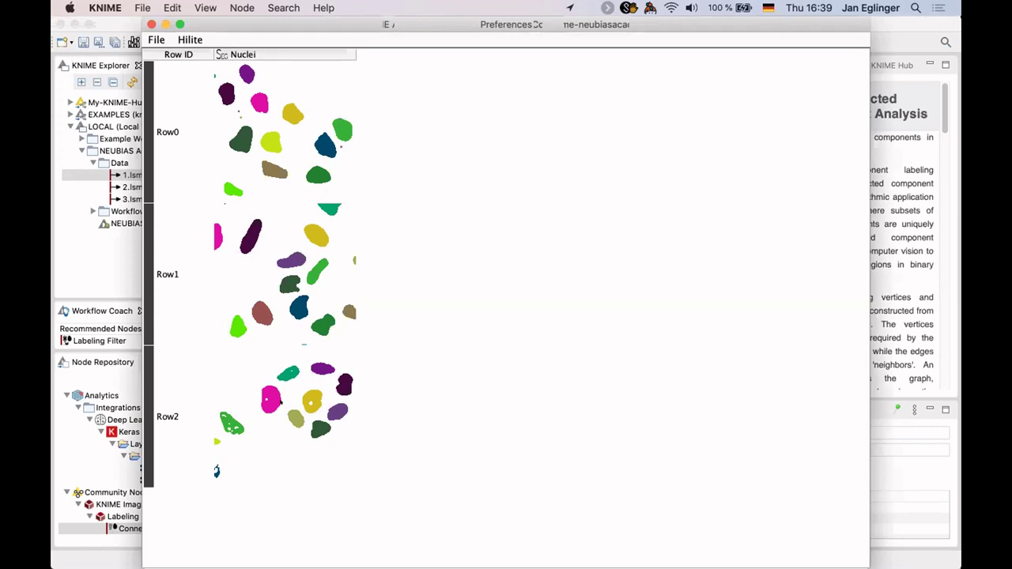
click(280, 401)
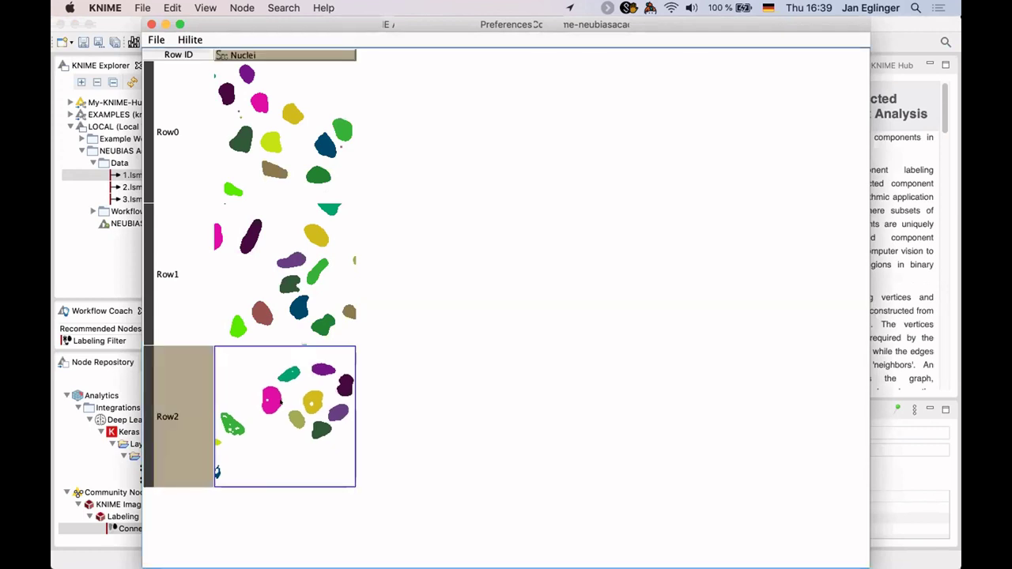
click(280, 402)
scroll(497, 355, up, 1)
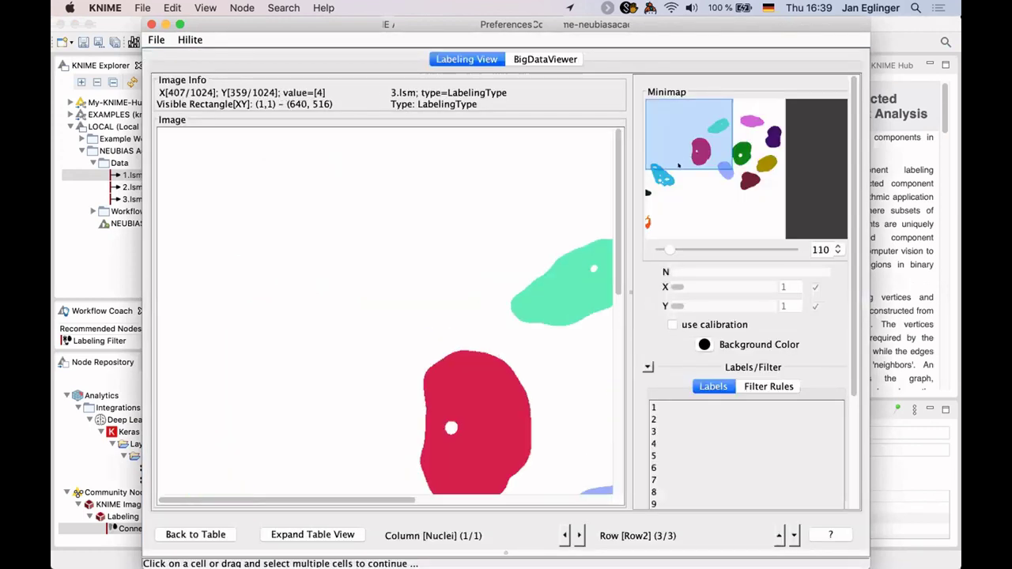
click(678, 165)
click(723, 152)
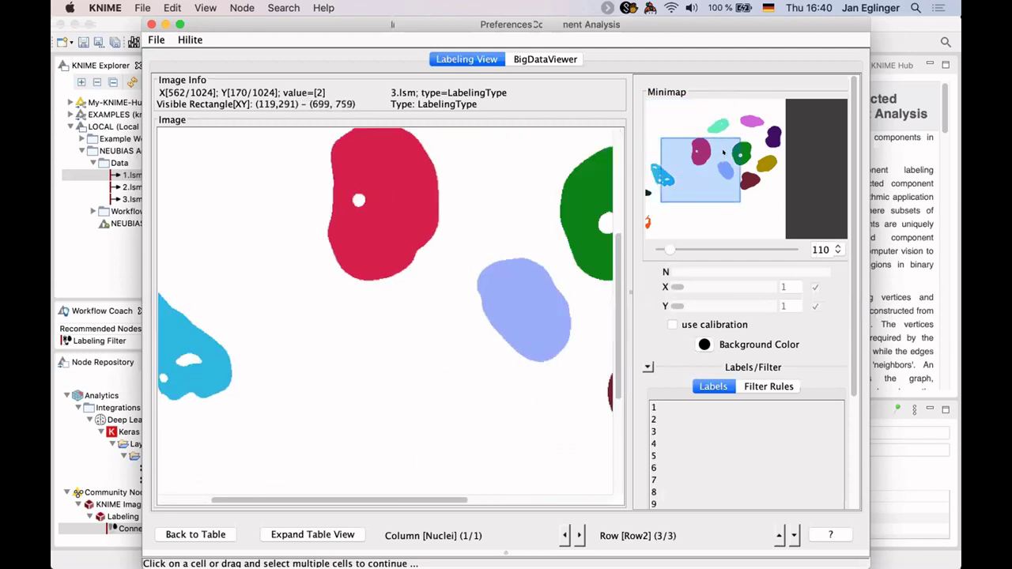
click(715, 152)
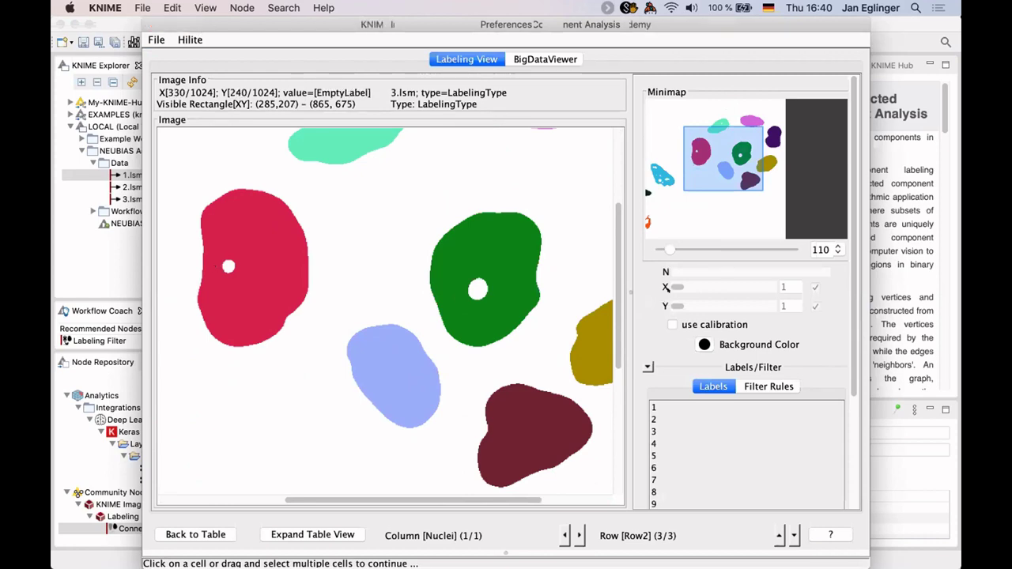
key(super+w)
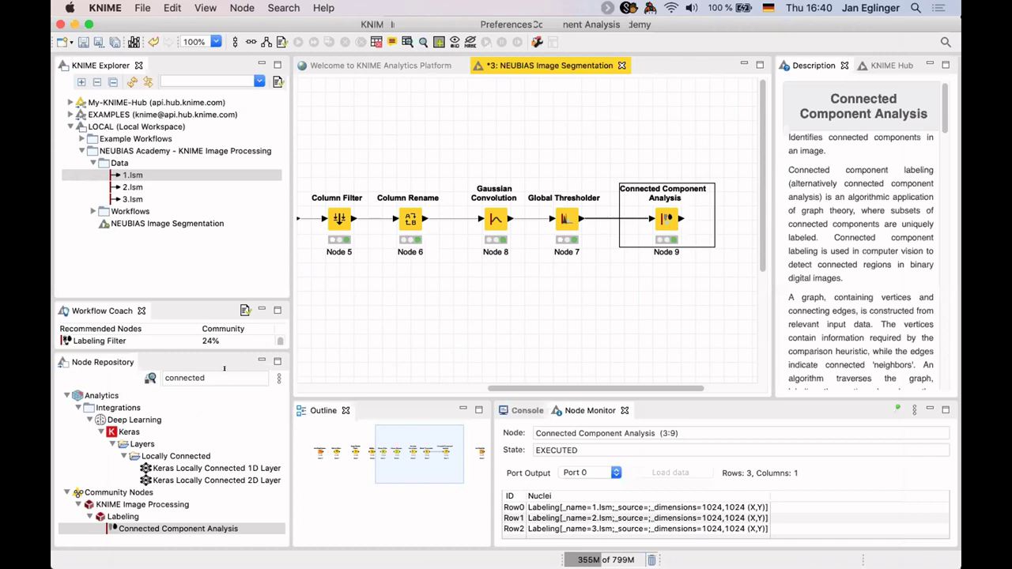
Search the node repository for "fill" and select the KNIME Image Processing Fill Holes node to read its description.
click(223, 371)
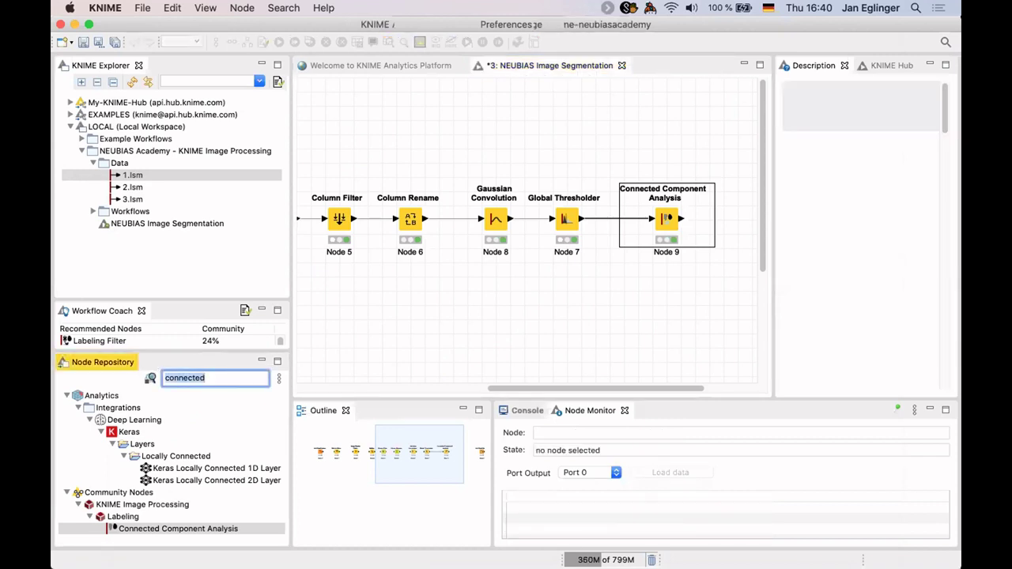
text(fill)
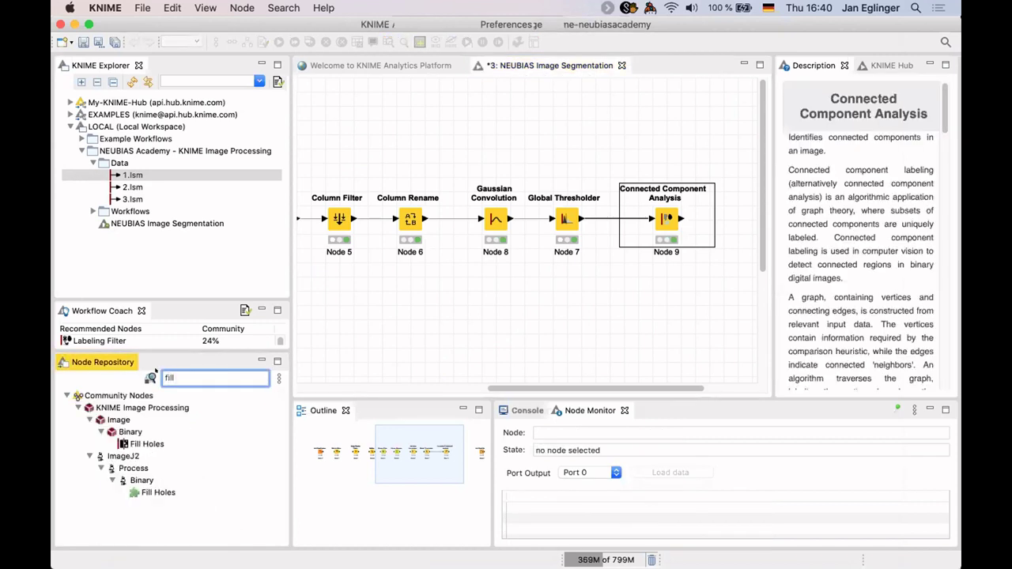
click(144, 441)
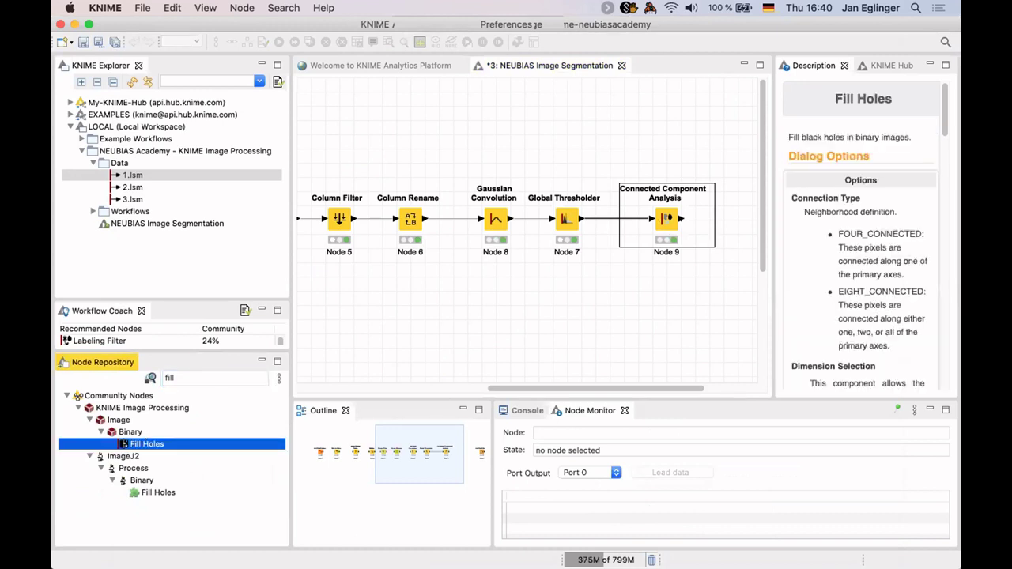
click(417, 322)
click(826, 187)
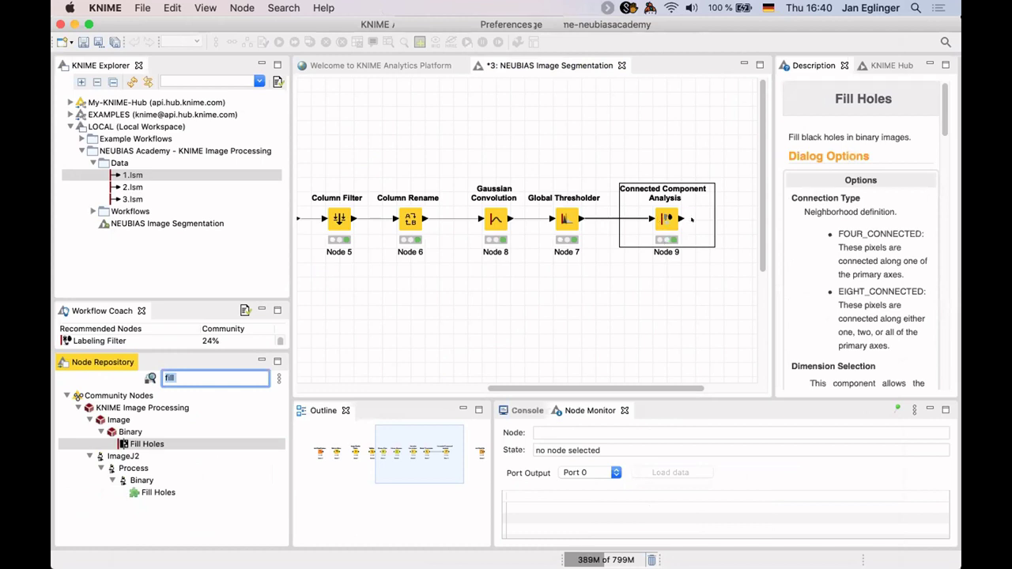
Move Connected Component Analysis further from Global Thresholder and insert the Fill Holes node into their connection, accepting the downstream reset.
click(653, 207)
drag(653, 207, 682, 207)
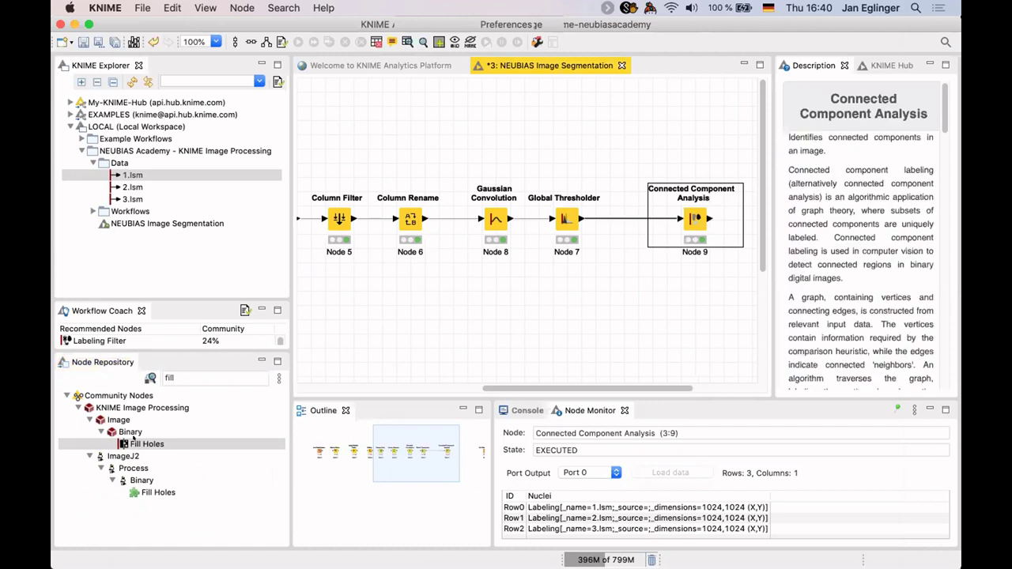
drag(142, 433, 624, 216)
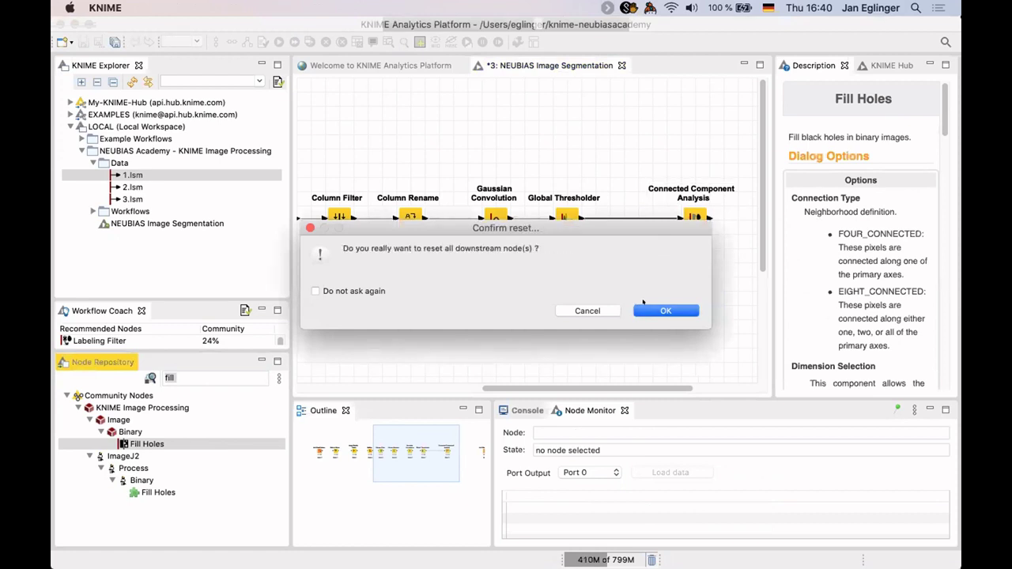
click(659, 310)
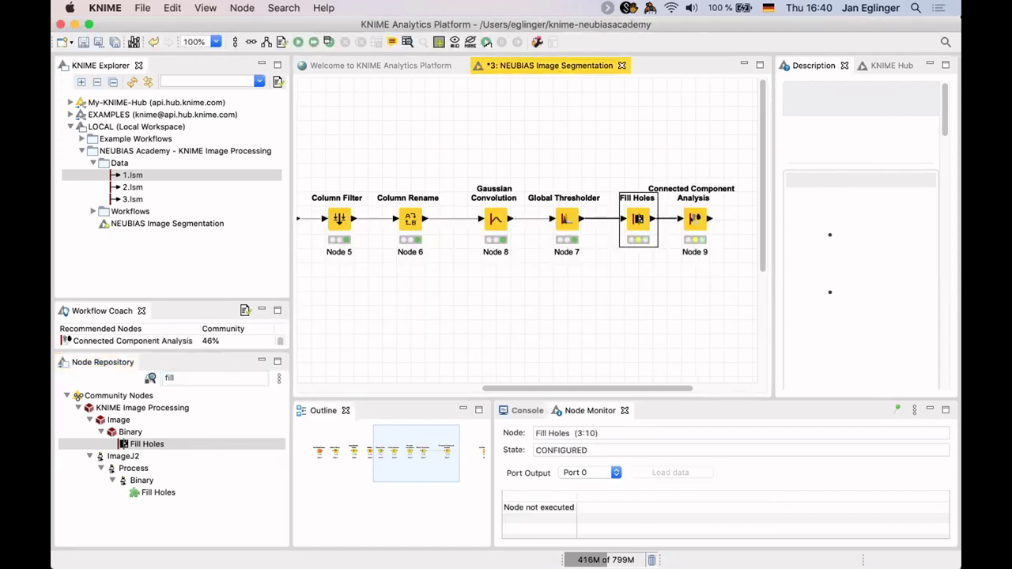
Execute Connected Component Analysis with its view, examine the Row2 nuclei labeling enlarged, and close the viewer.
right_click(695, 218)
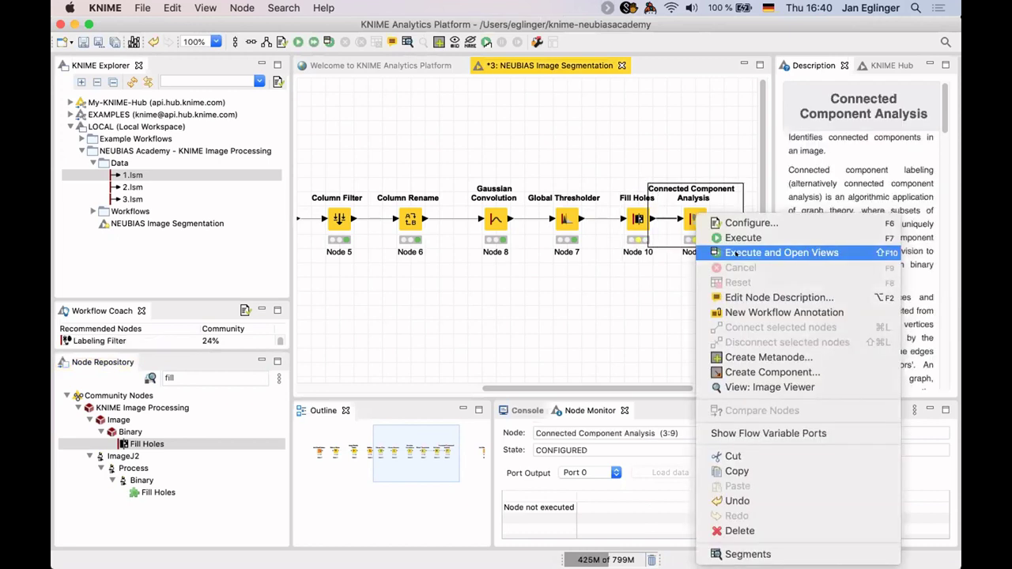
click(735, 252)
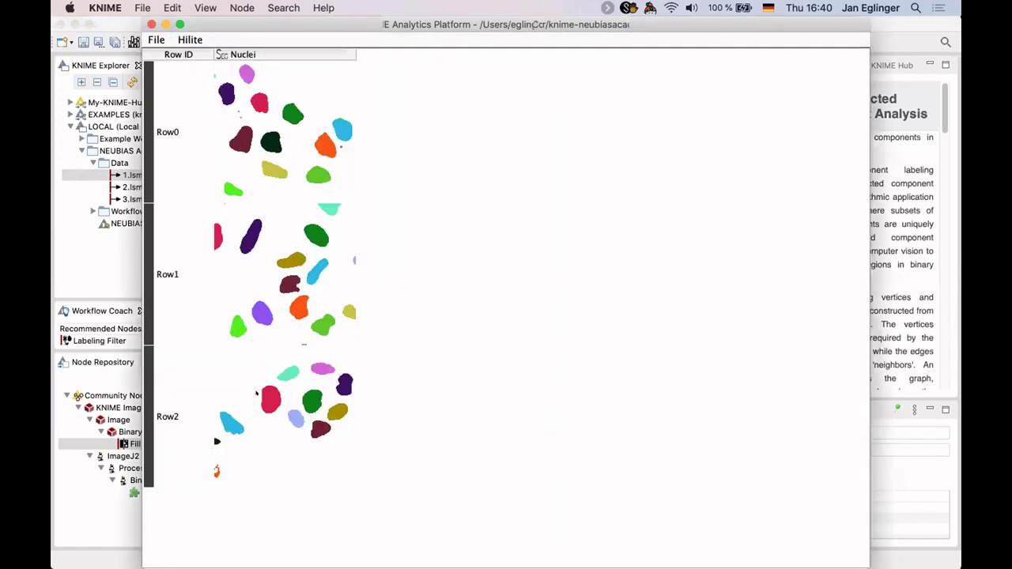
click(256, 393)
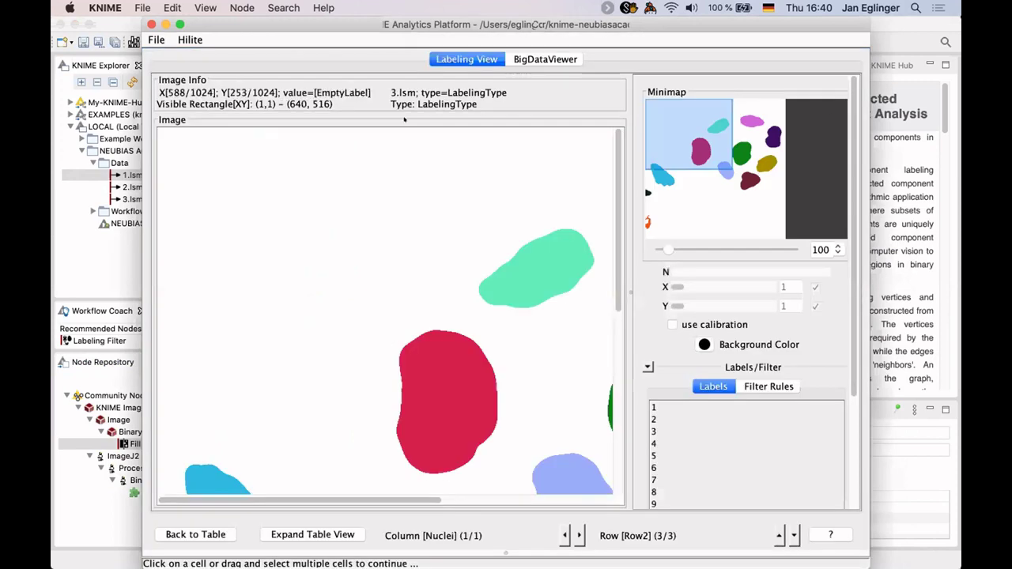
click(151, 25)
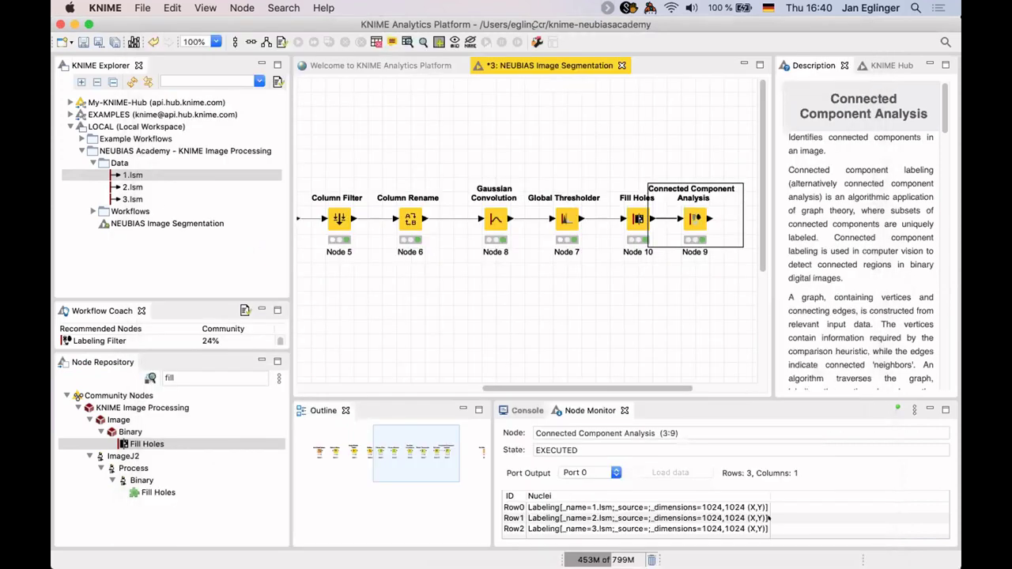
Reopen the Connected Component Analysis image viewer, examine the small objects in the Row0 labeling, and close it.
right_click(689, 216)
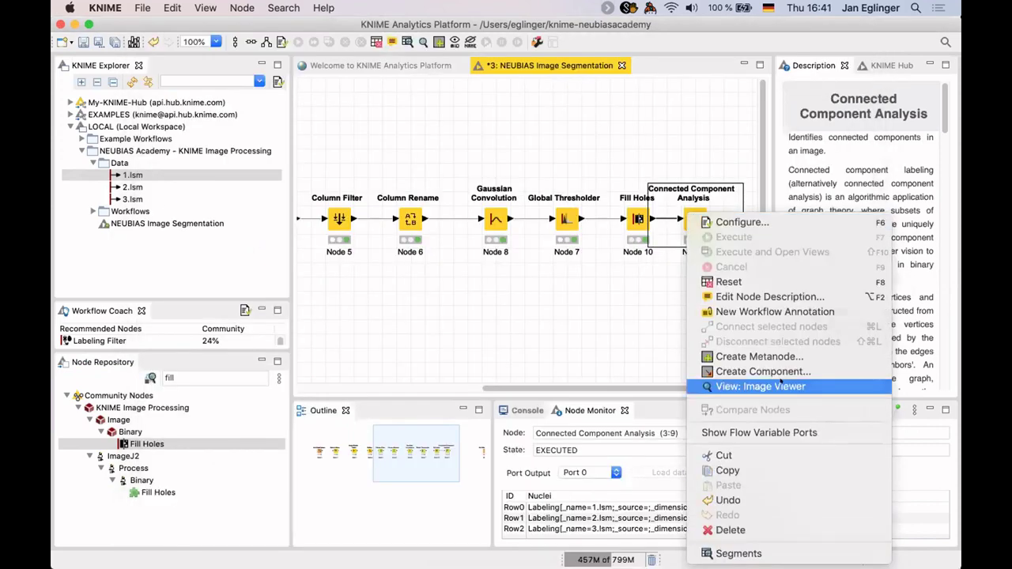
click(760, 386)
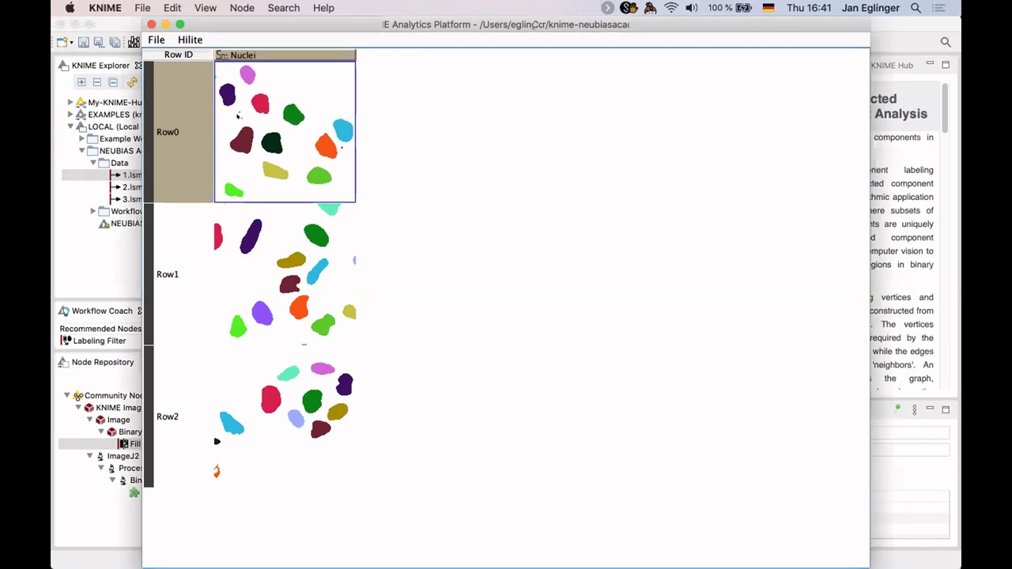
click(237, 115)
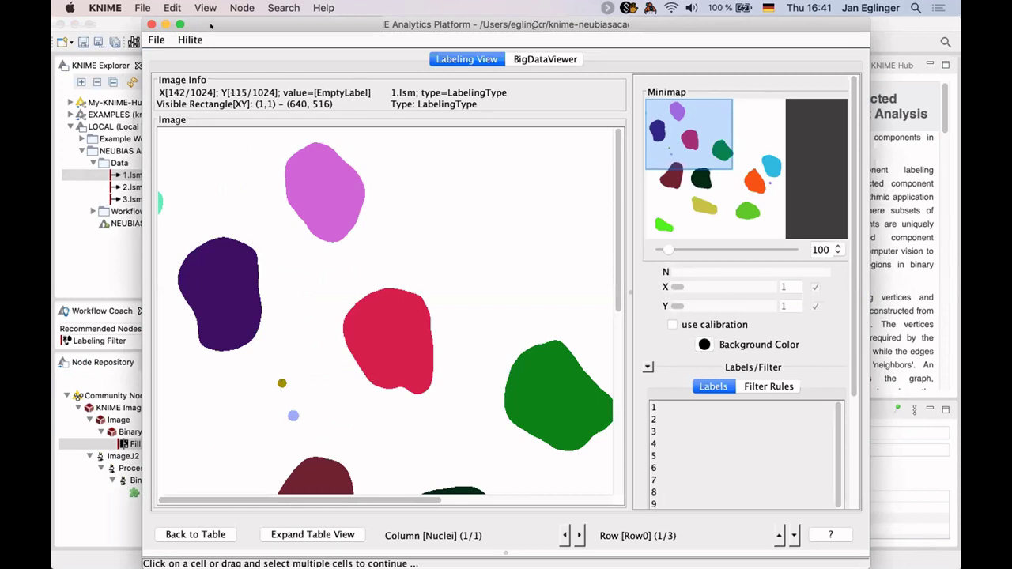
drag(211, 28, 215, 29)
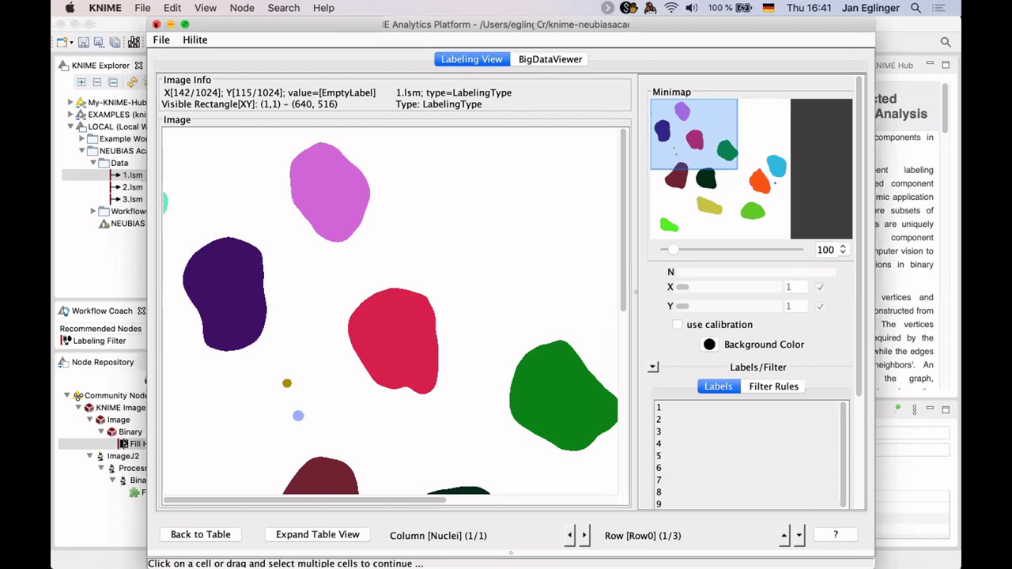
key(super+w)
Search the node repository for "labeling f", select the Labeling Filter node and widen its description to read the filter options.
click(215, 378)
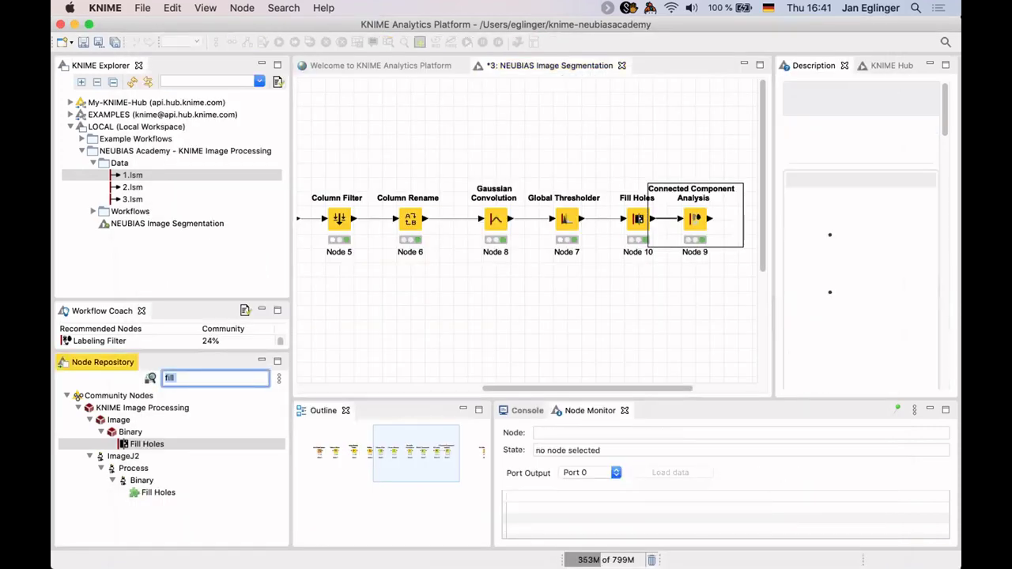
text(labell)
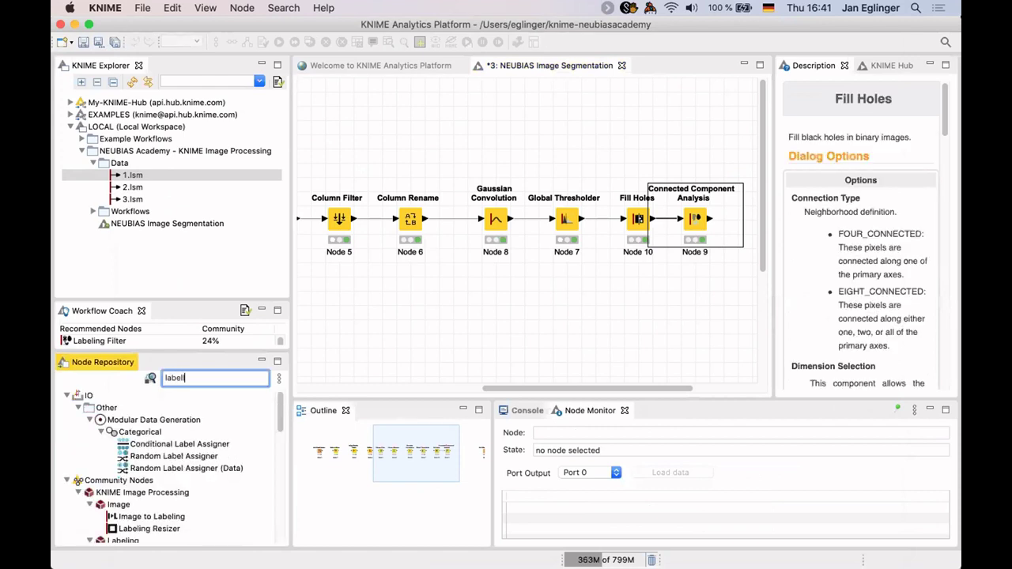
key(BackSpace)
text(ing)
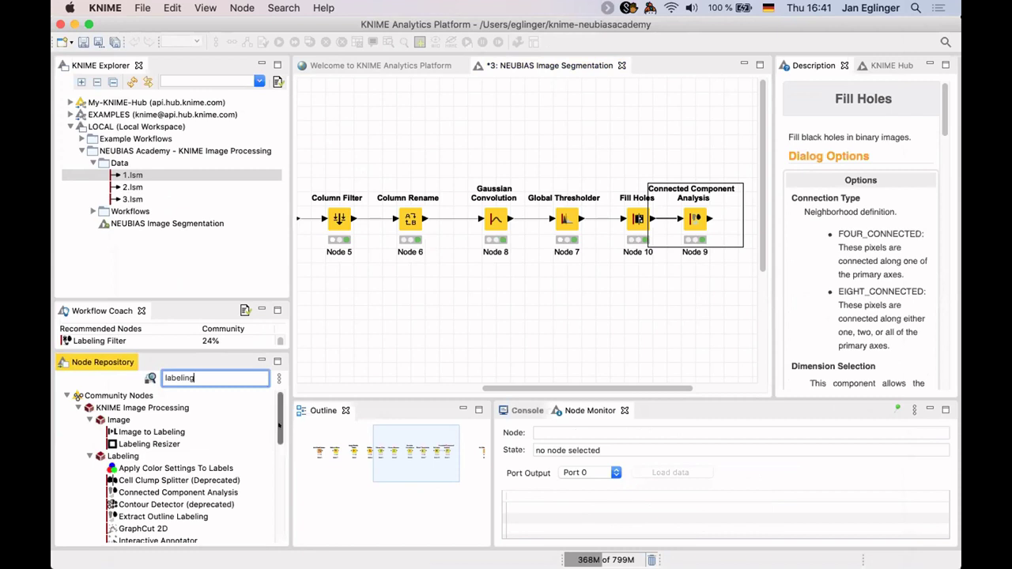
text( f)
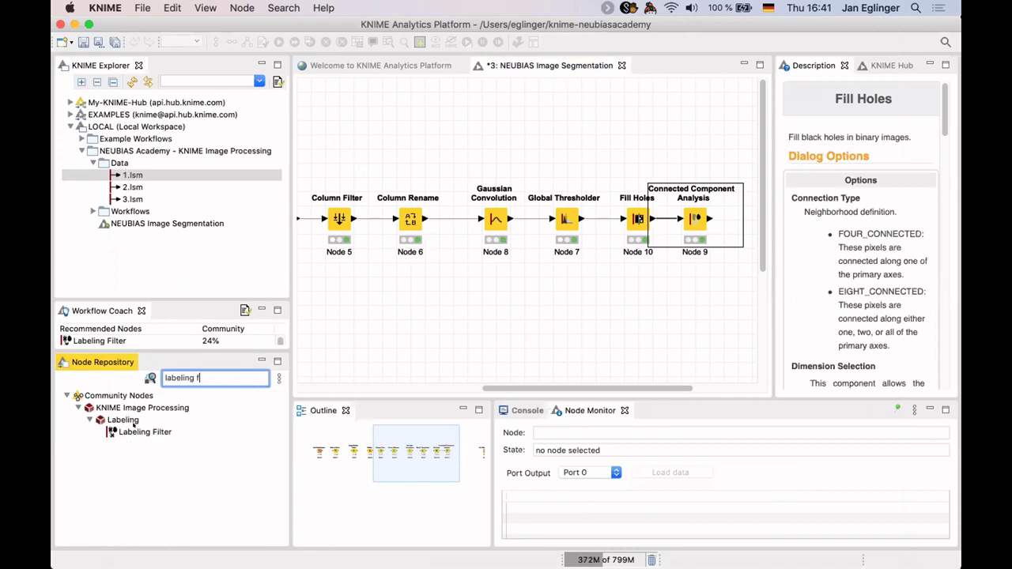
click(141, 432)
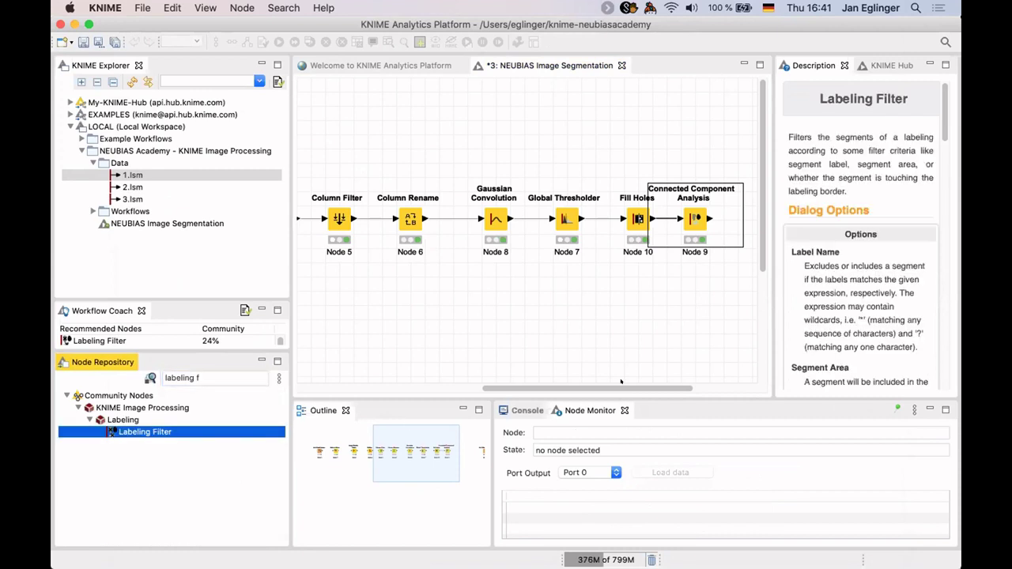
scroll(677, 383, right, 5)
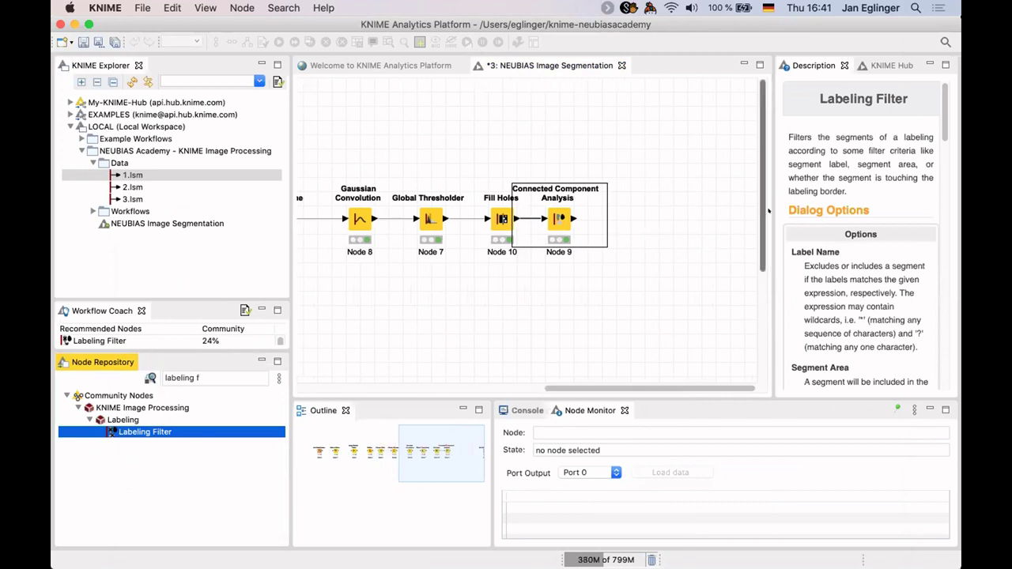
drag(714, 209, 702, 210)
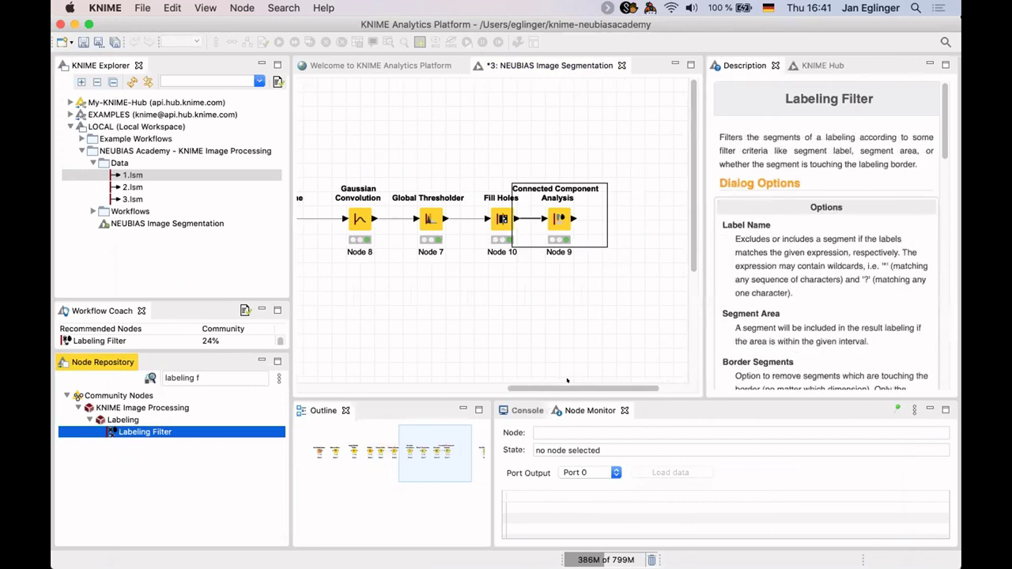
Open the Segments output table of Connected Component Analysis, examine its columns, and close the table.
scroll(586, 380, left, 10)
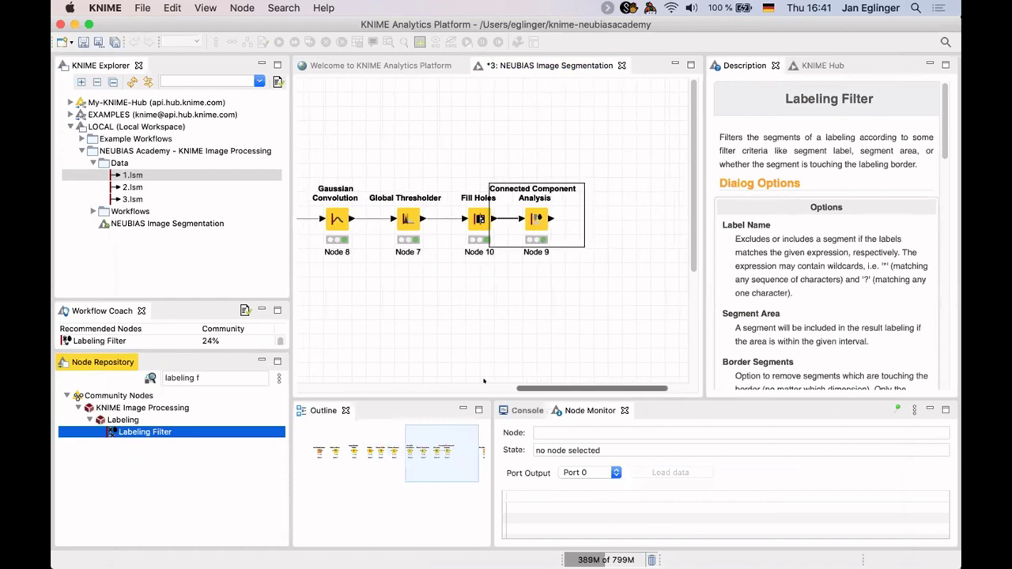
scroll(576, 382, right, 10)
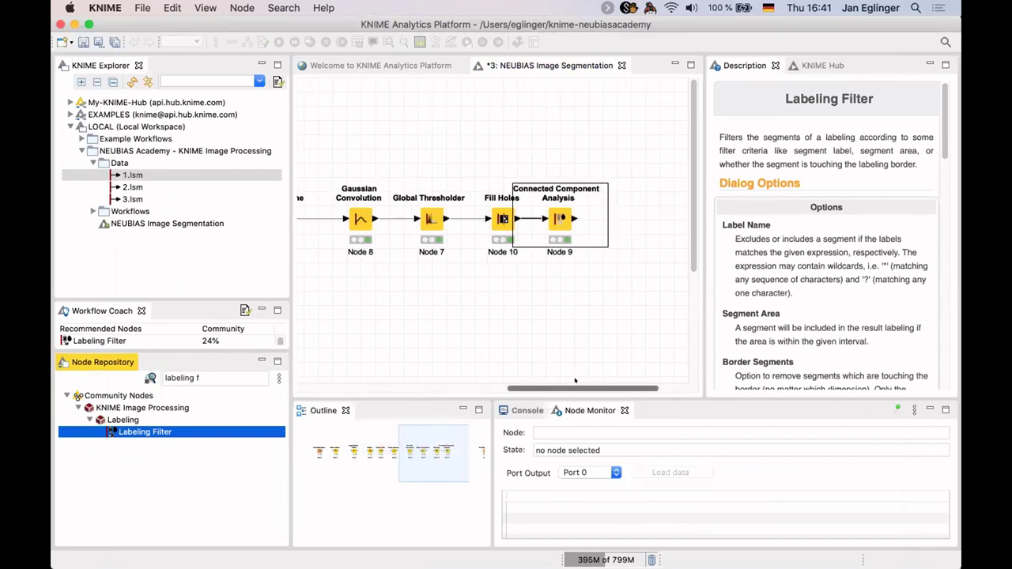
scroll(519, 382, left, 15)
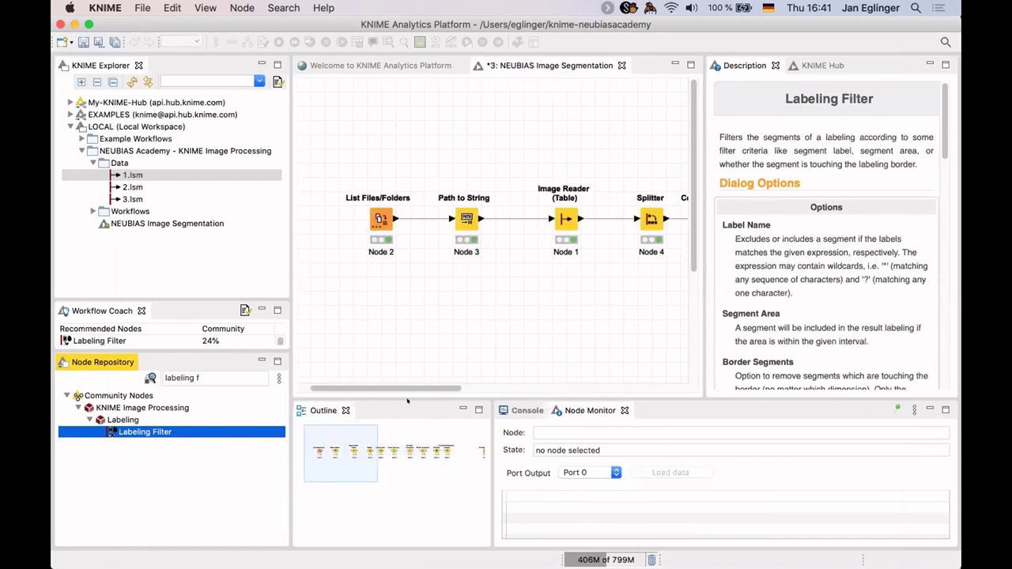
scroll(553, 379, right, 7)
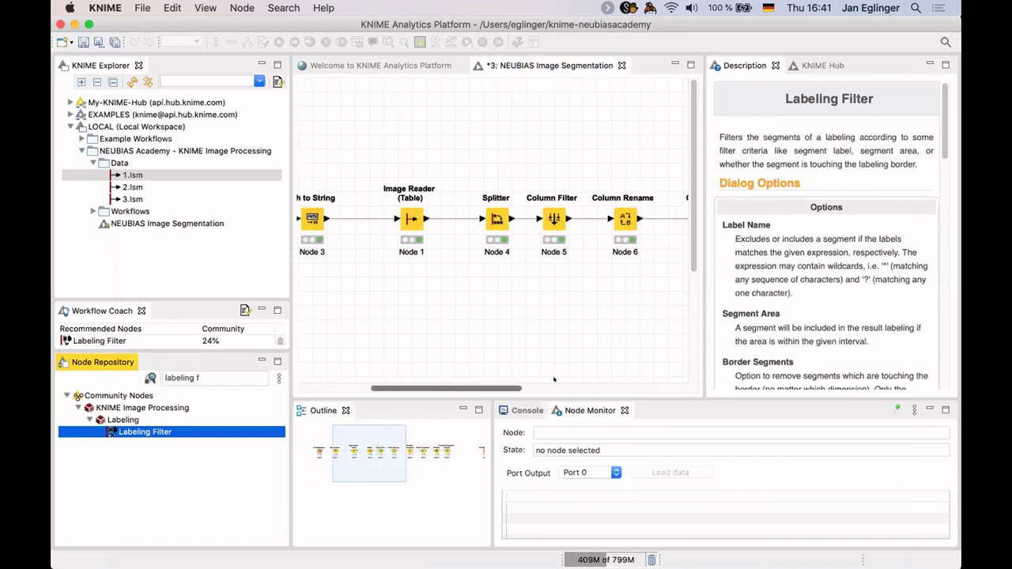
scroll(554, 379, right, 14)
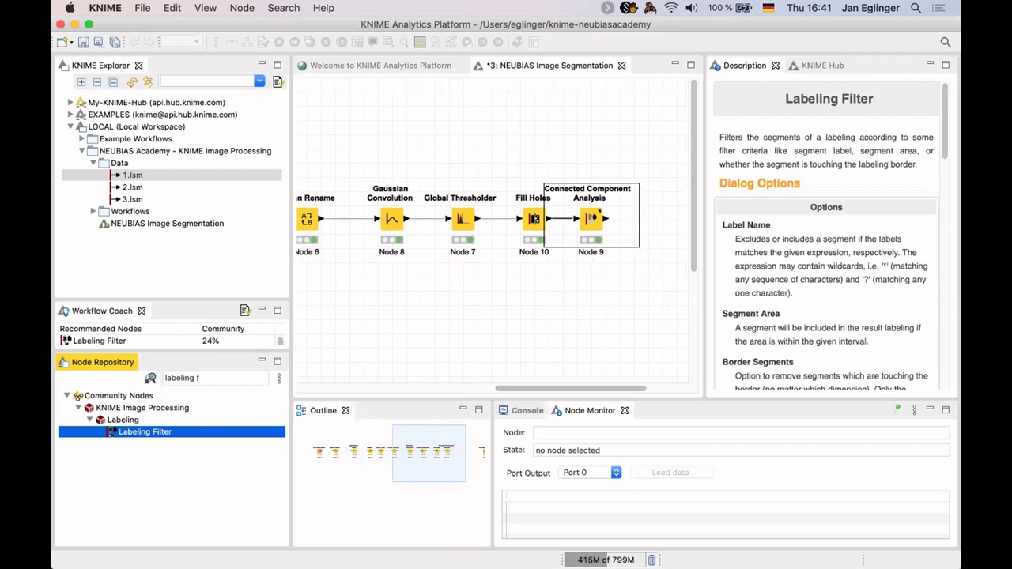
right_click(589, 213)
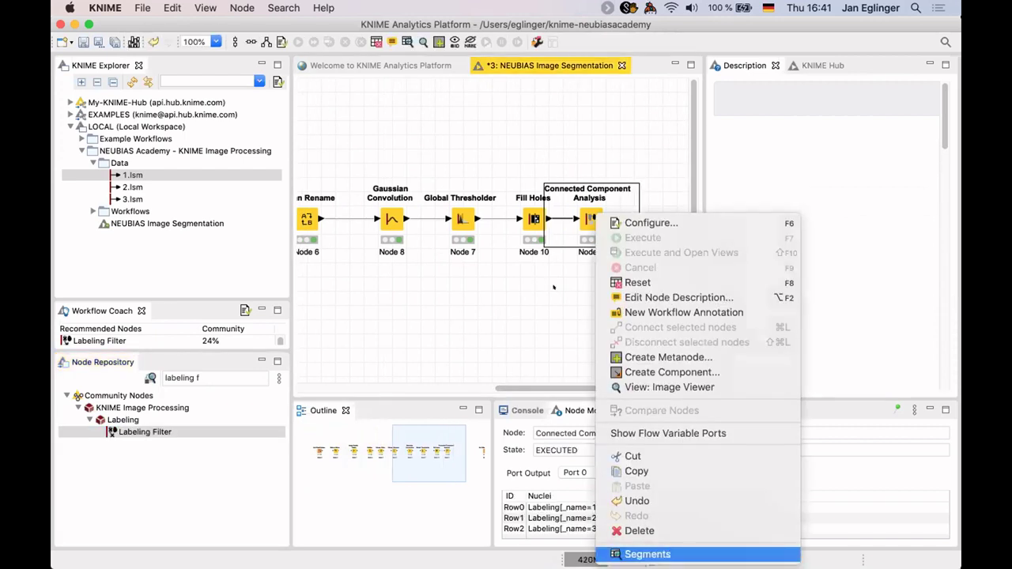
click(647, 554)
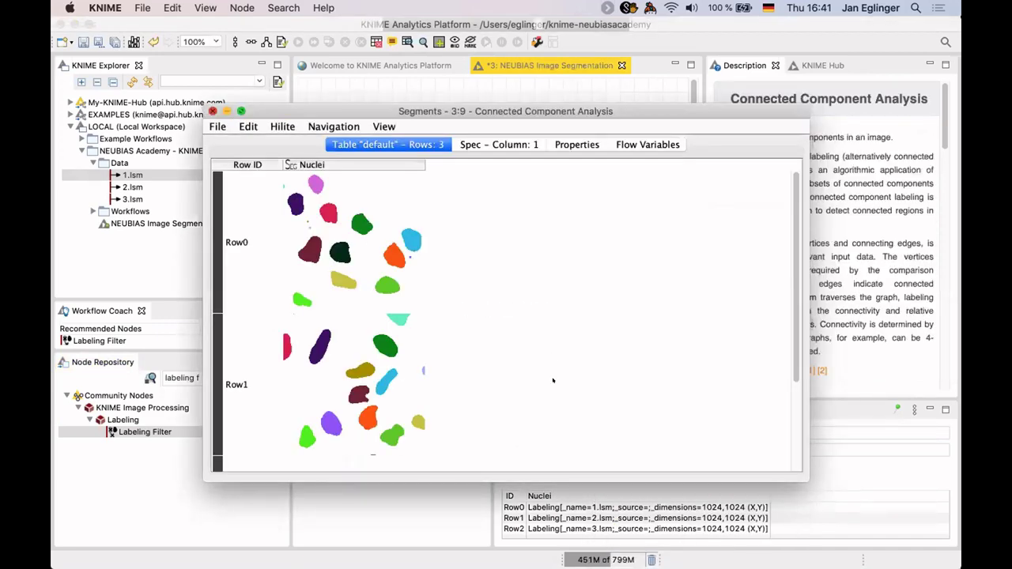
key(super+w)
Open the Renamed/Retyped output table of Column Rename, examine its image columns, and close the table.
scroll(463, 381, left, 8)
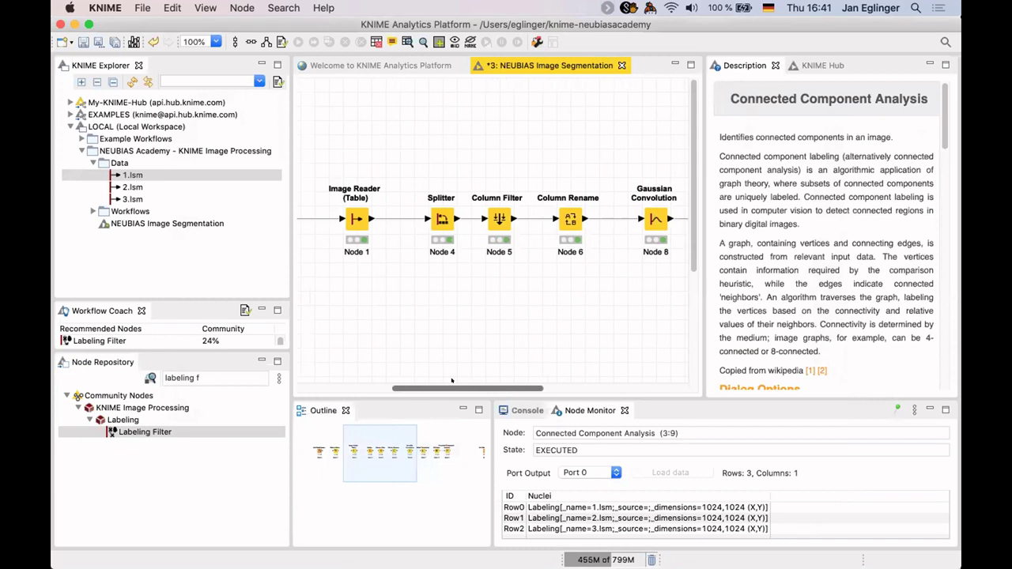
scroll(438, 381, left, 2)
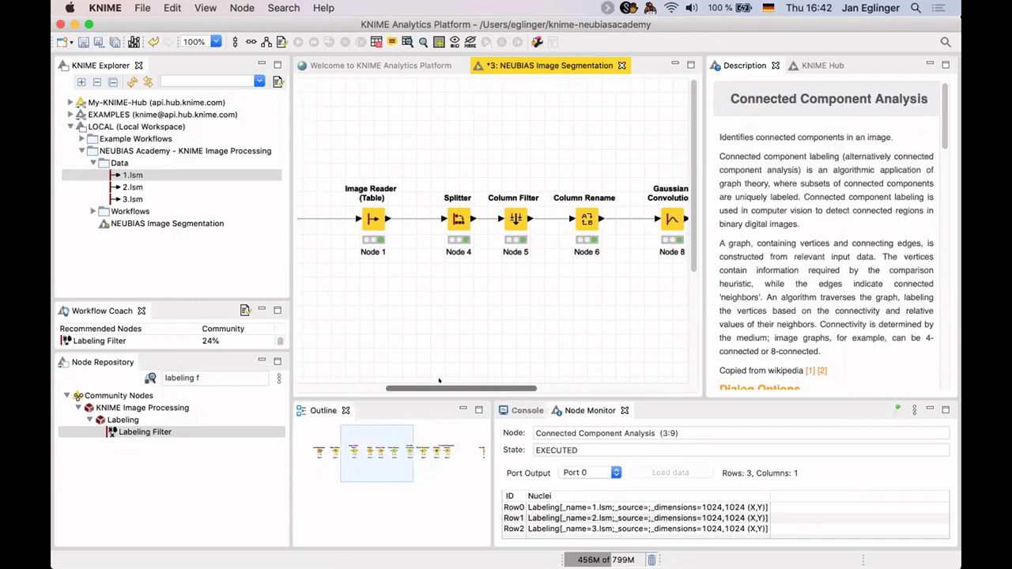
scroll(472, 381, right, 5)
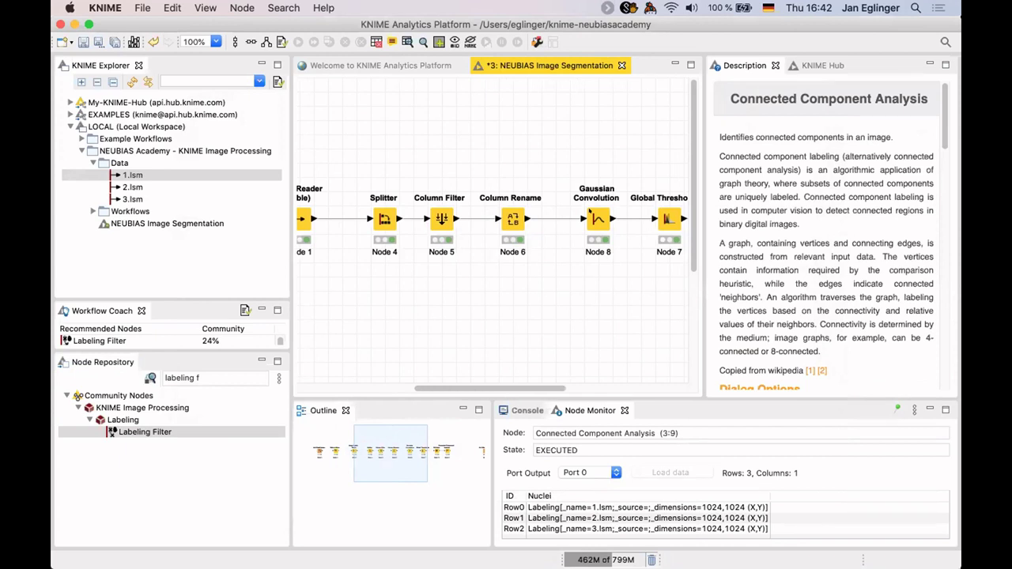
right_click(512, 218)
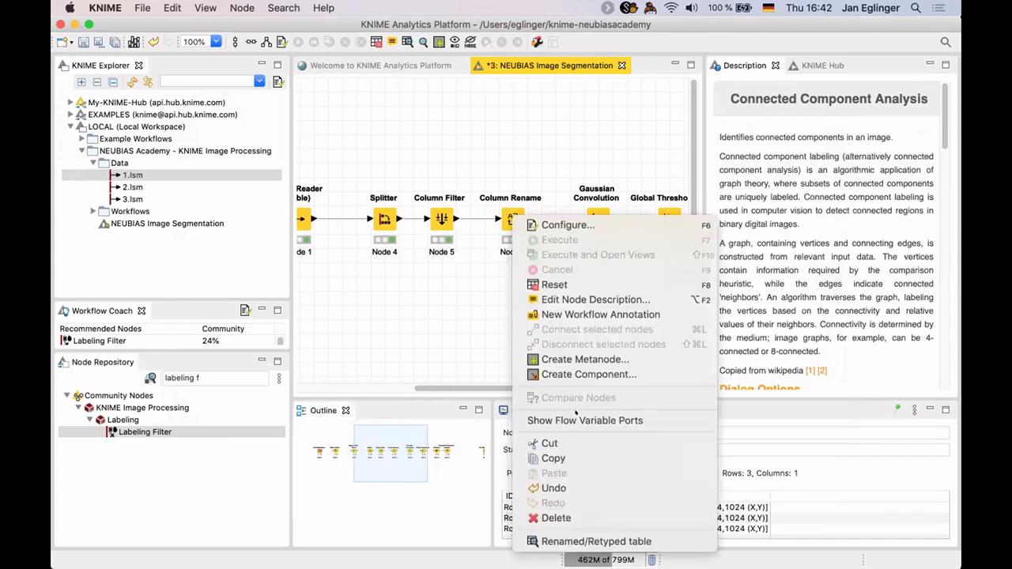
click(575, 540)
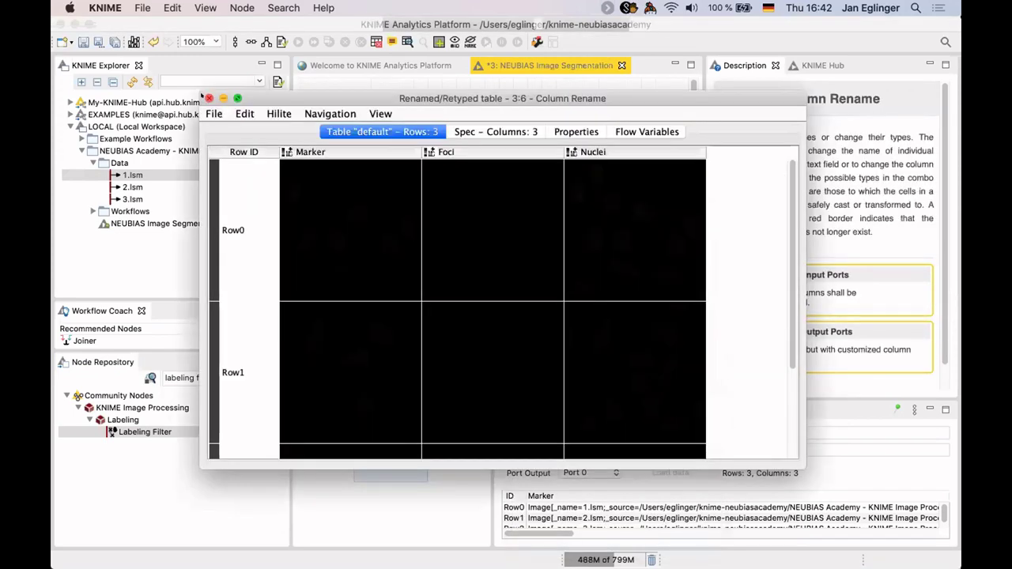
key(super+w)
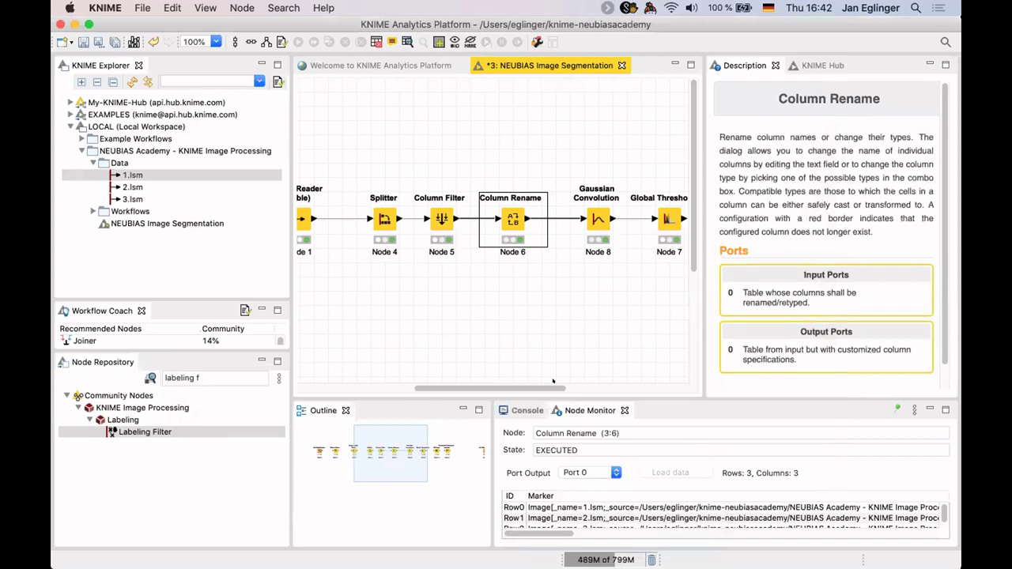
Search the node repository for "joine" and add the Joiner node from Split & Combine to the workflow below Connected Component Analysis.
scroll(490, 230, right, 5)
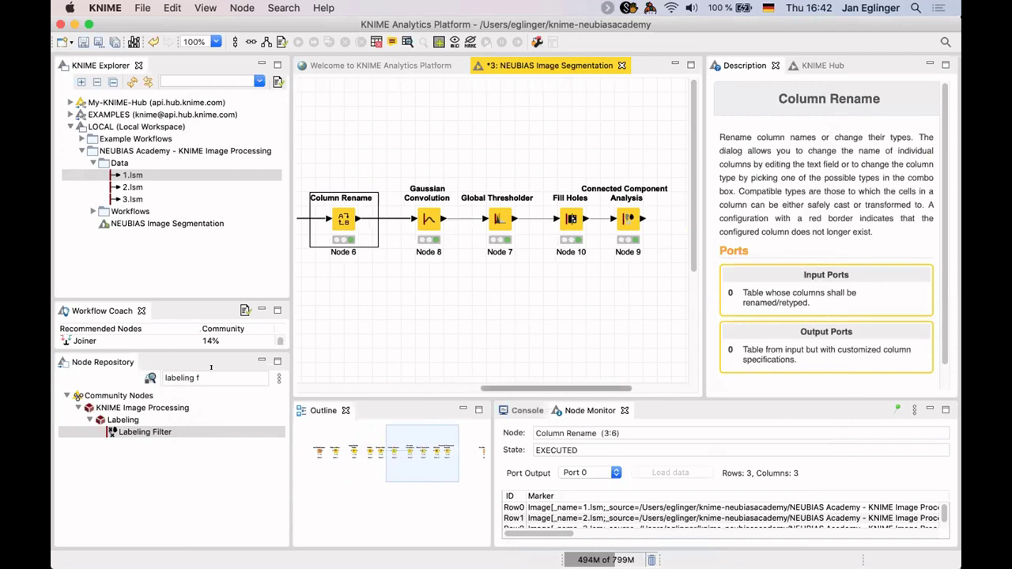
click(168, 378)
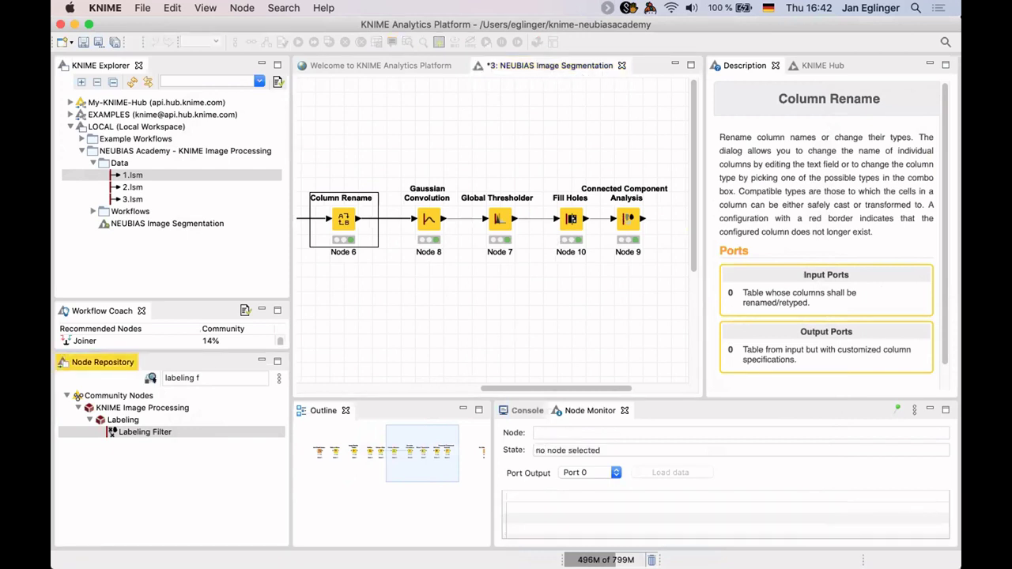
text(joine)
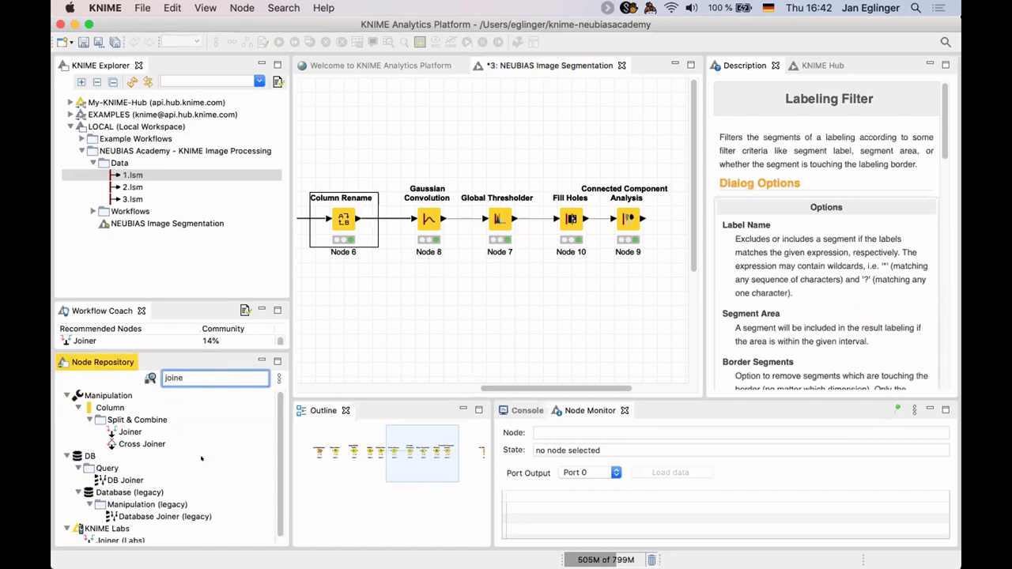
click(124, 429)
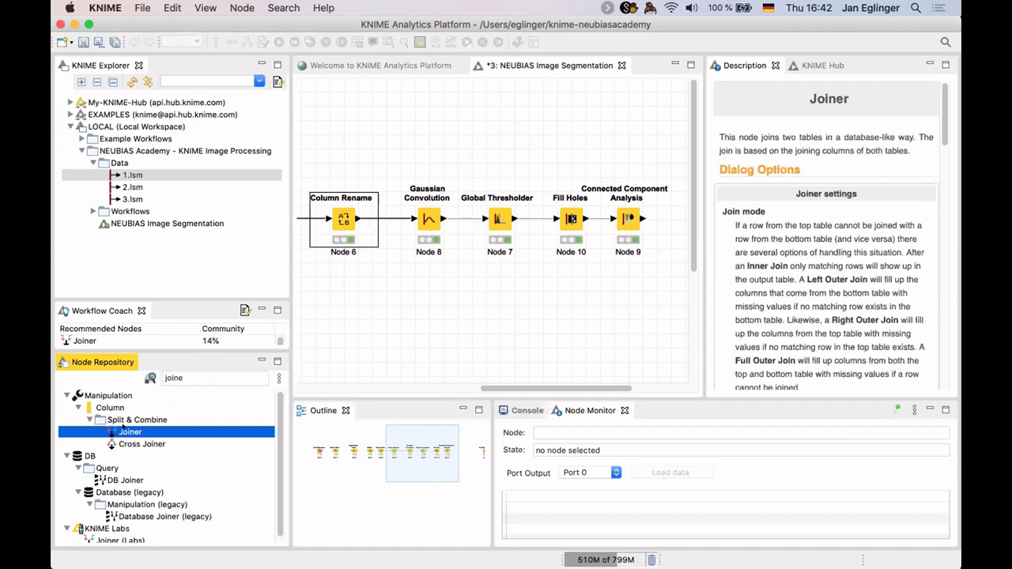
drag(113, 428, 600, 313)
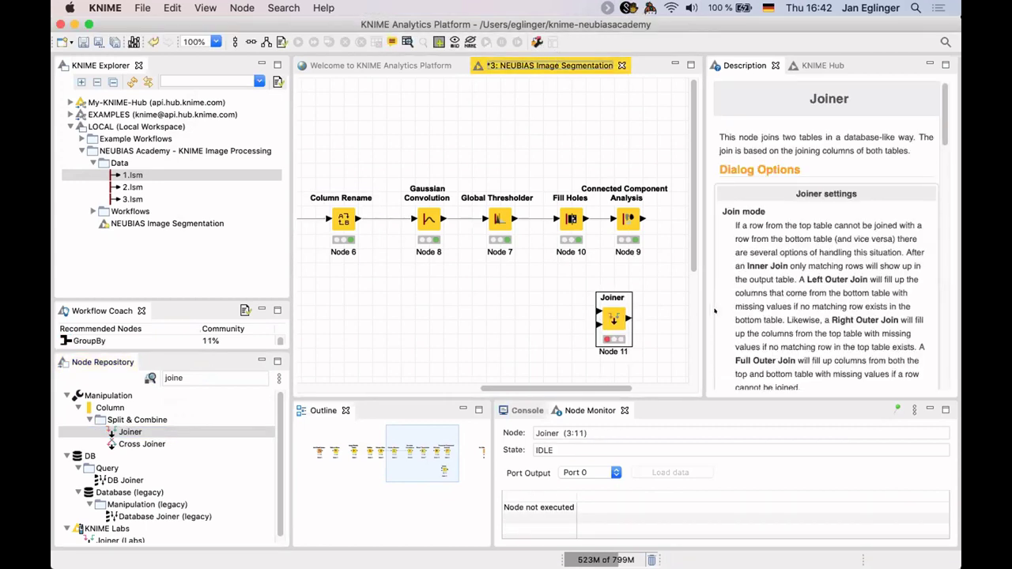
Maximize the workflow editor and connect Column Rename to the Joiner's upper input and Connected Component Analysis to its lower input.
key(ctrl+m)
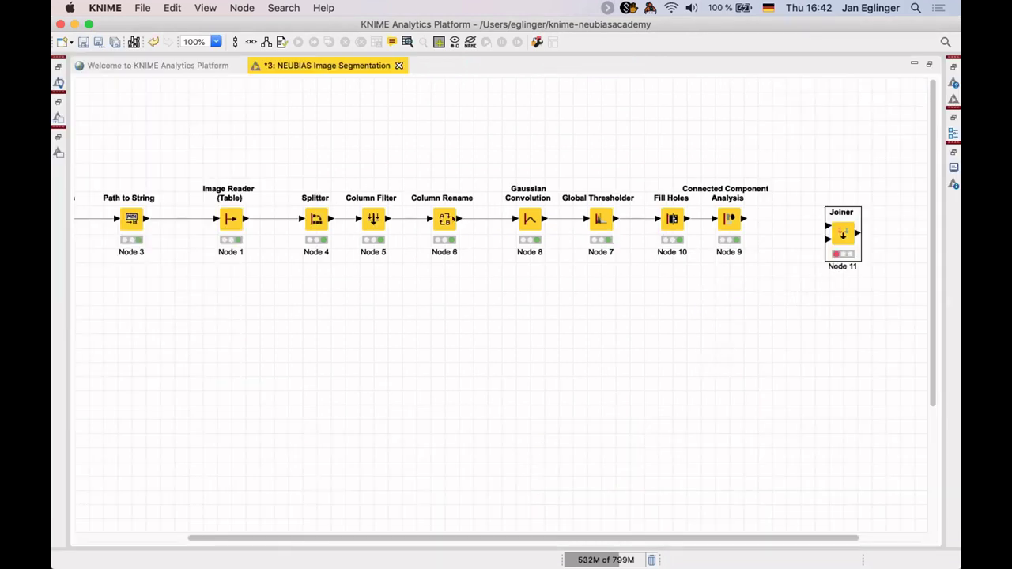
click(474, 251)
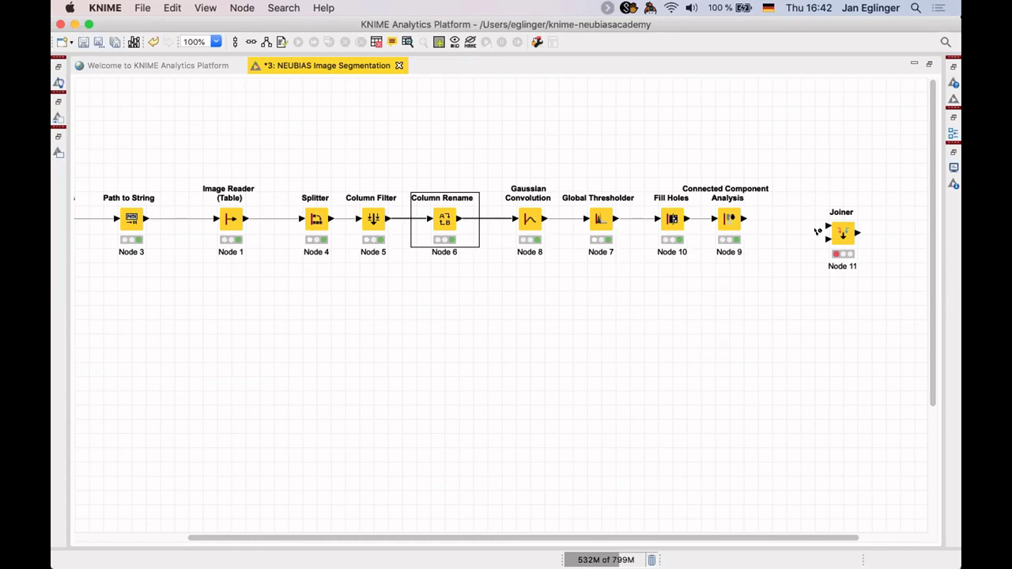
drag(461, 218, 828, 333)
click(842, 233)
click(797, 335)
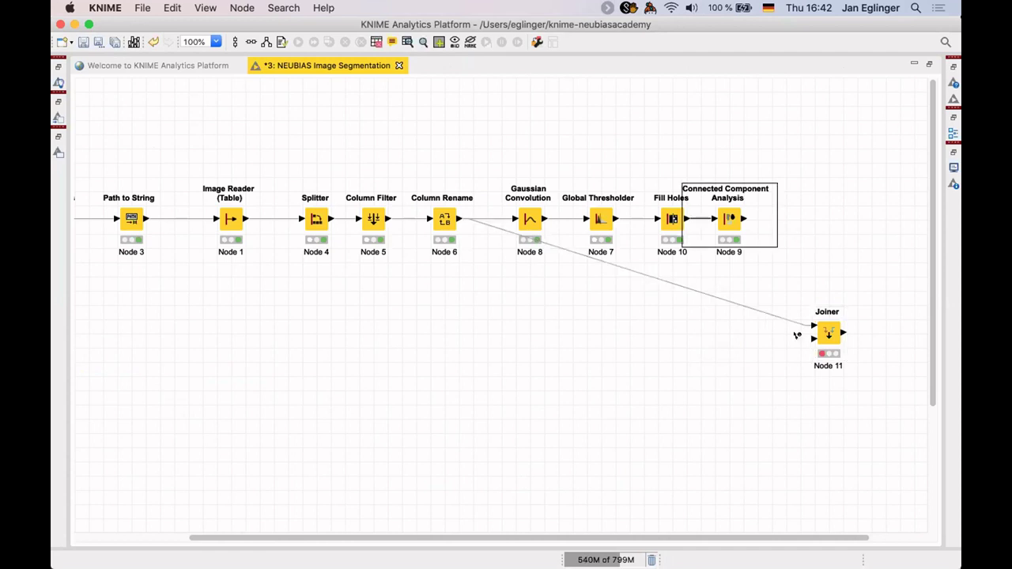
drag(746, 218, 813, 338)
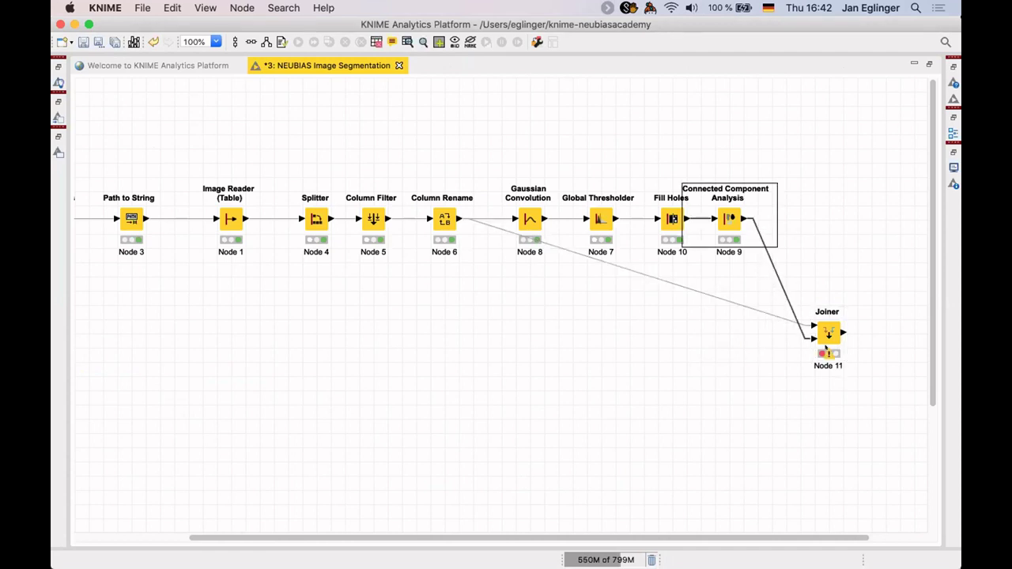
Open the Joiner node's configuration dialog and move it down so its title and joiner settings are fully accessible.
mouse_move(825, 347)
double_click(827, 332)
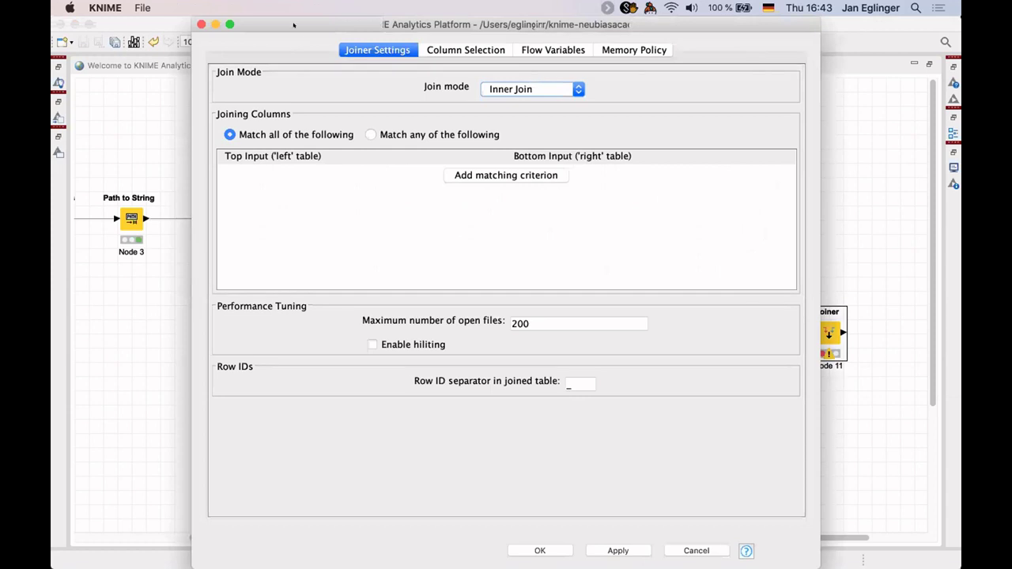
drag(293, 26, 301, 55)
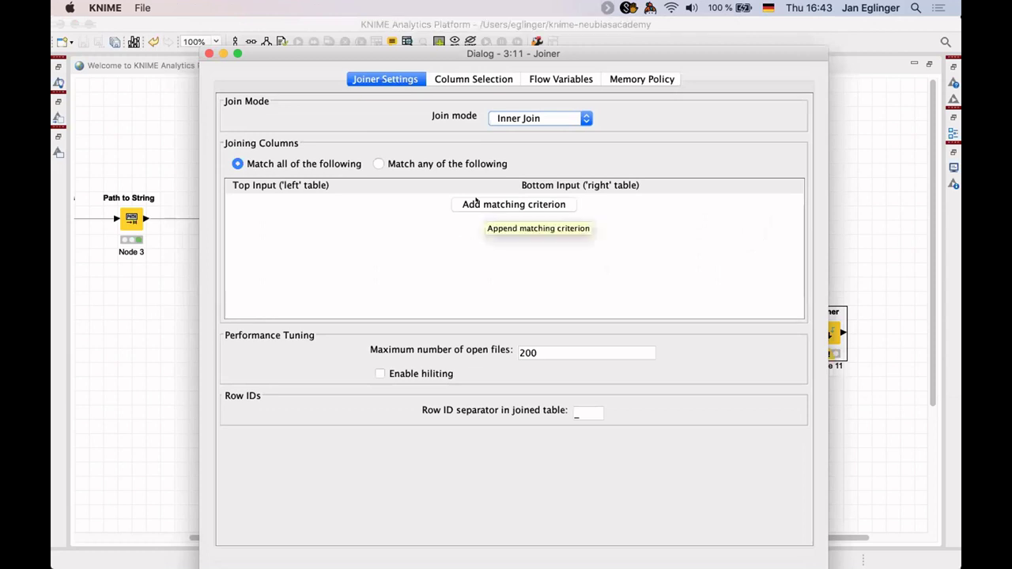
key(super+Tab)
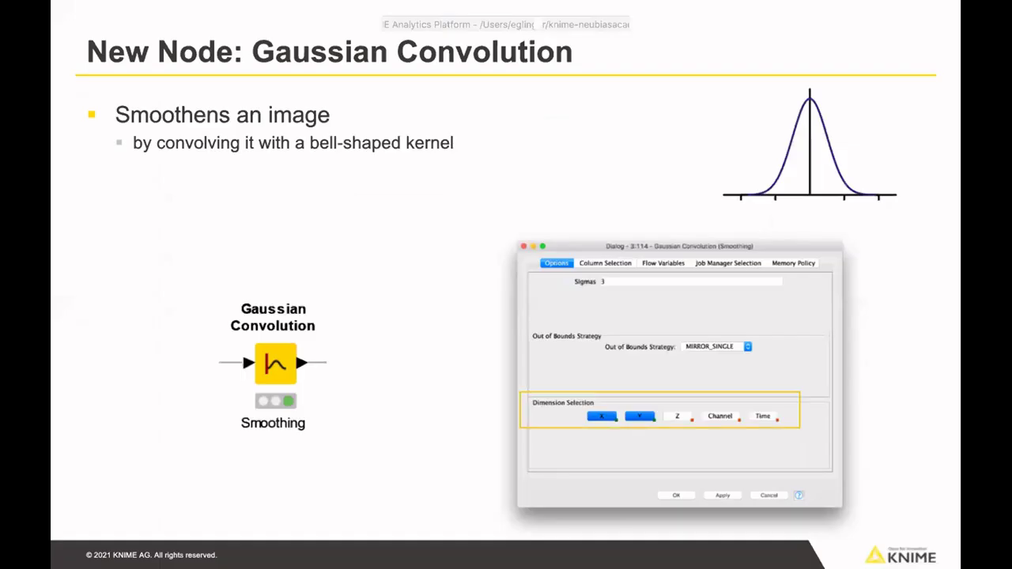
key(Right)
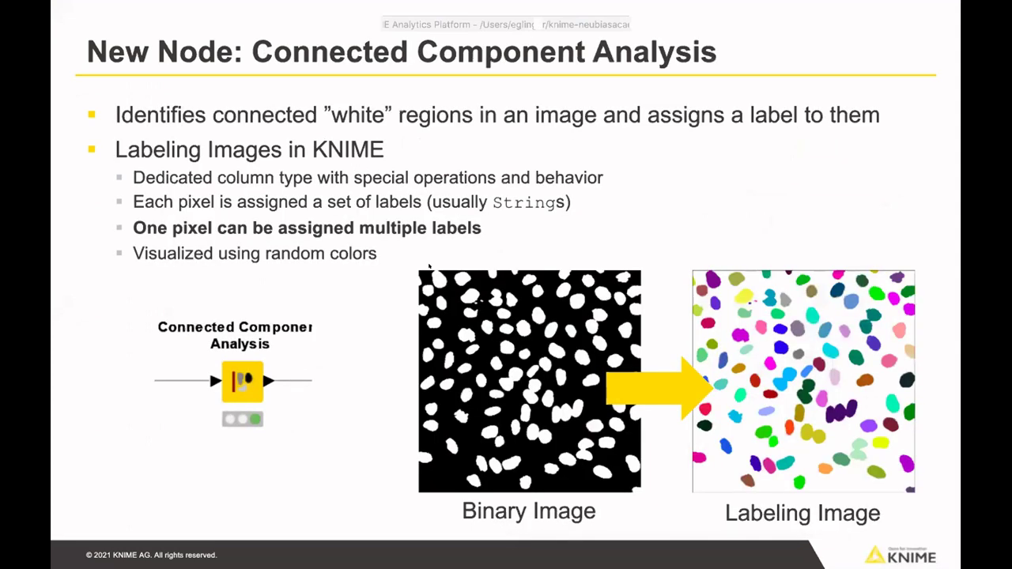
key(Right)
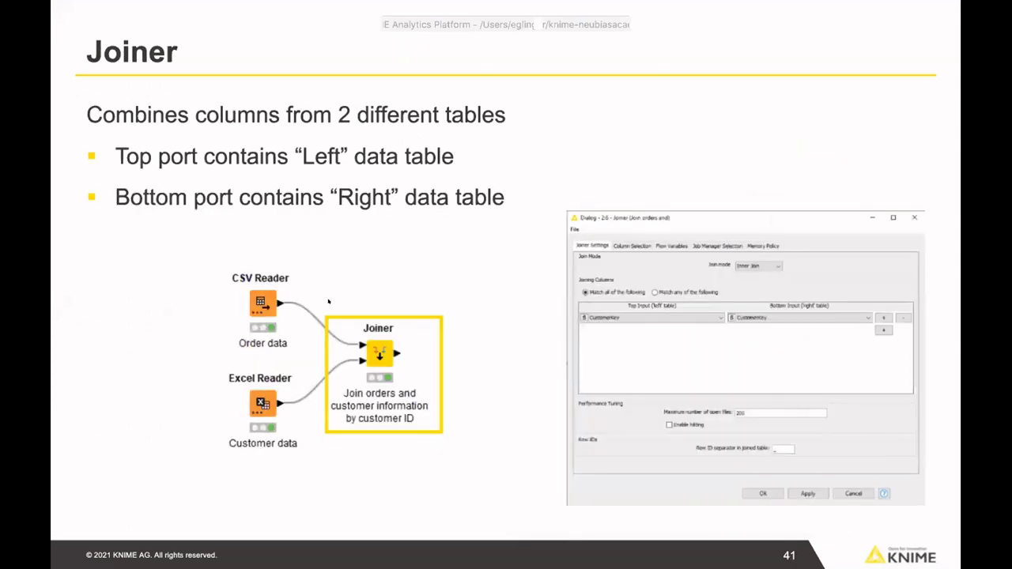
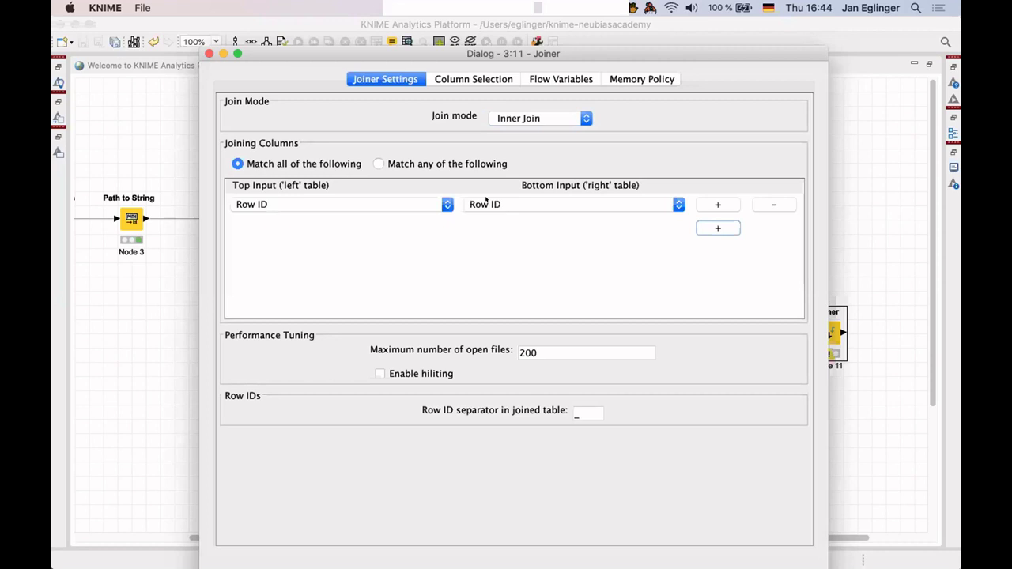
Choose Row ID as the top input's joining column to match the bottom input's Row ID, and accept the Joiner settings.
click(361, 202)
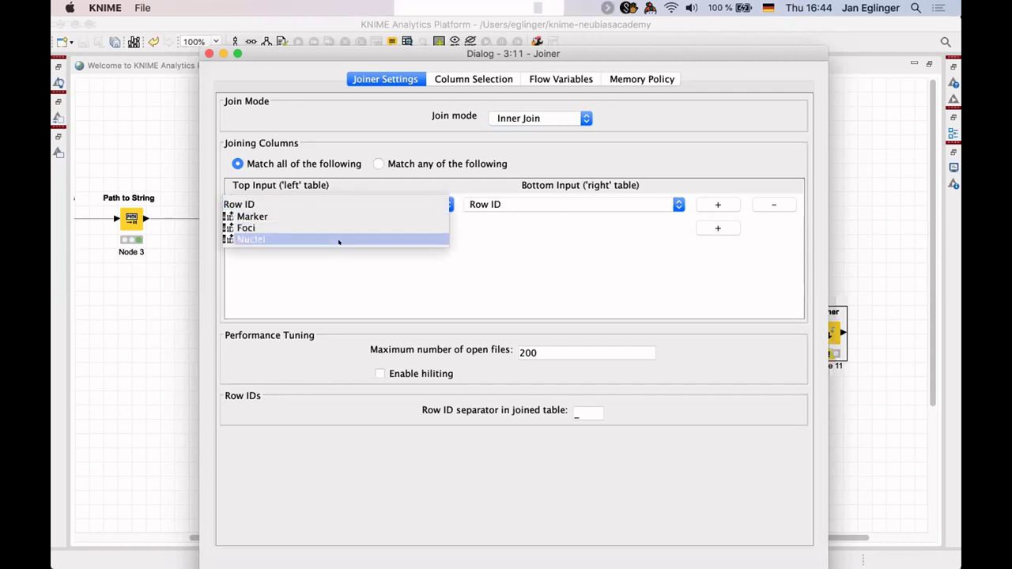
key(Up)
key(Up)
key(Up)
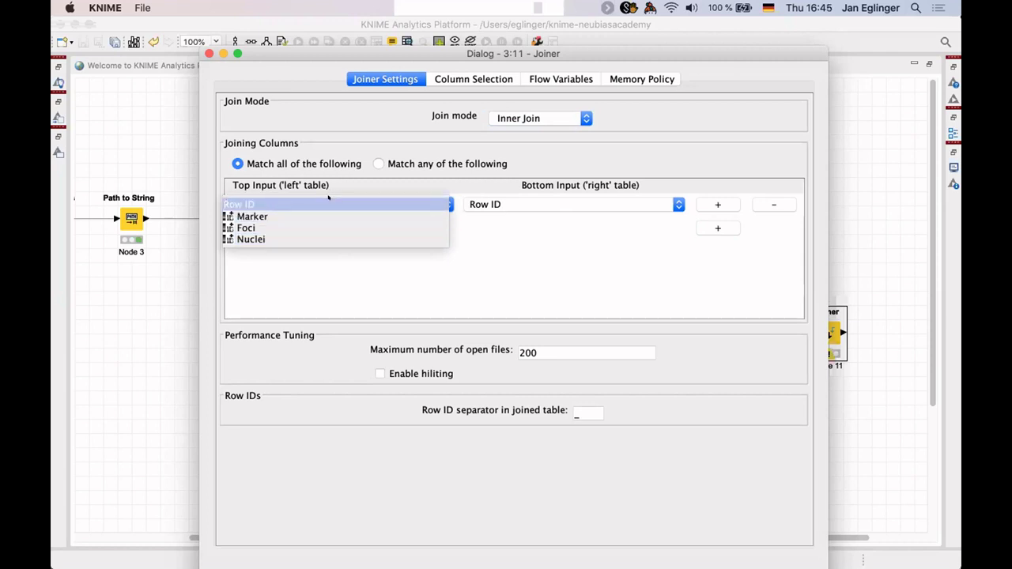
key(Return)
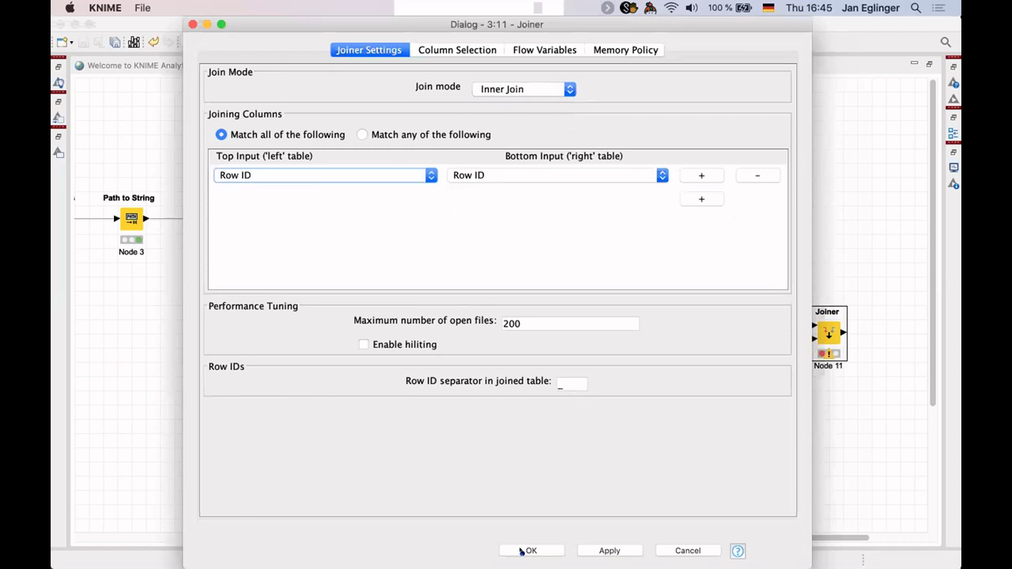
click(523, 550)
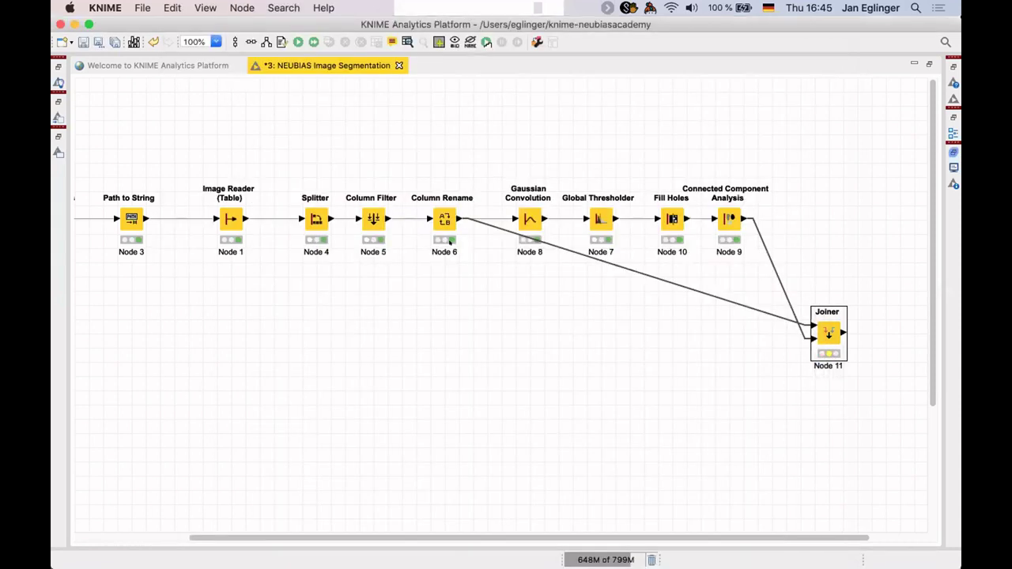
Open Column Rename's Renamed/Retyped table, examine the row IDs of all its images, and close the table.
right_click(445, 218)
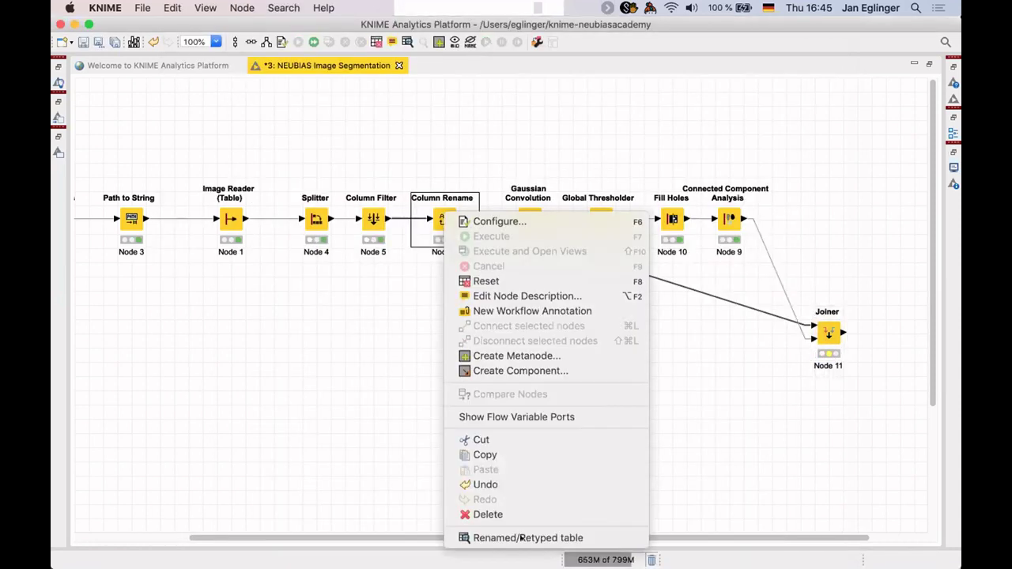
click(521, 538)
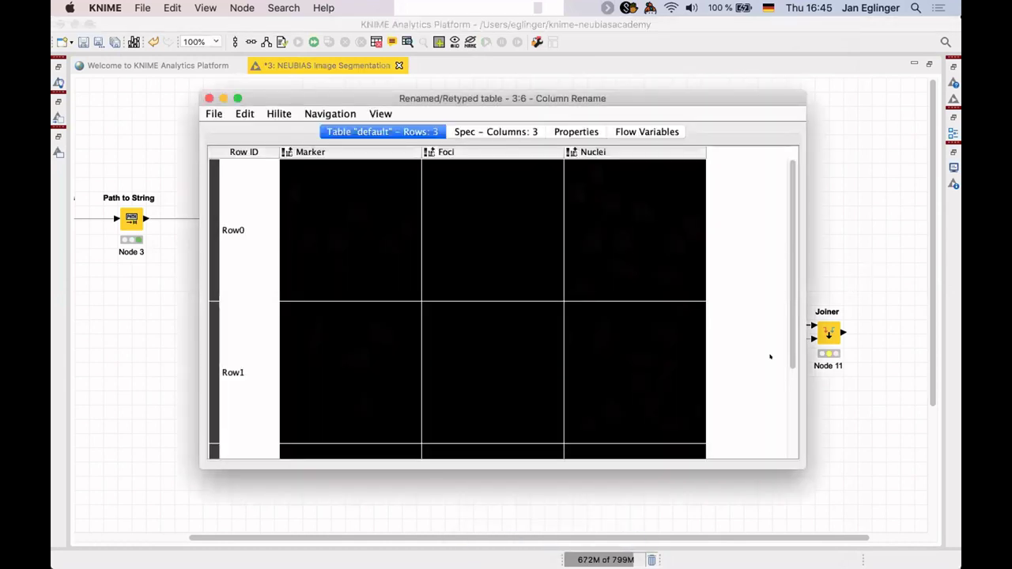
scroll(770, 357, down, 3)
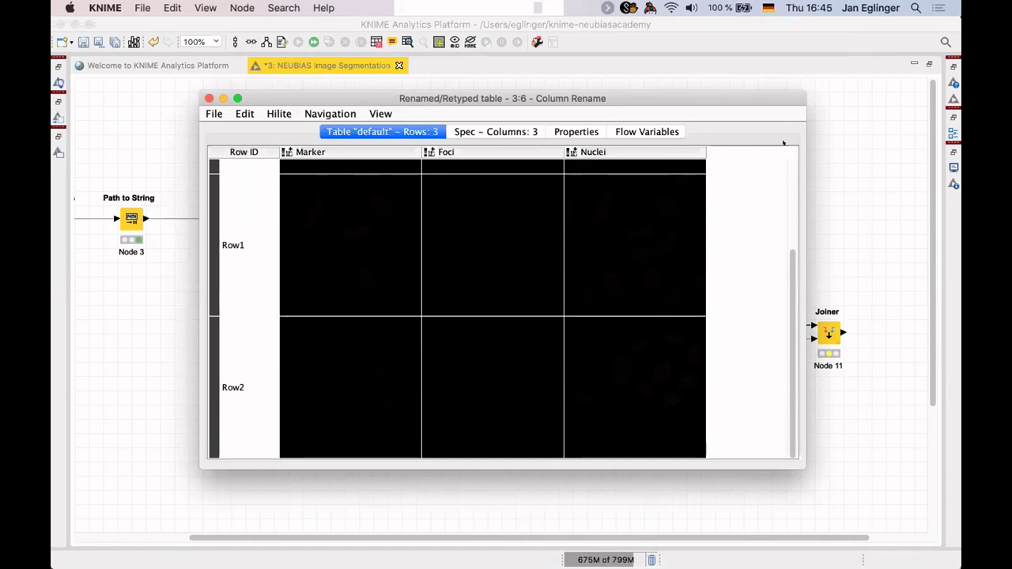
scroll(783, 158, up, 5)
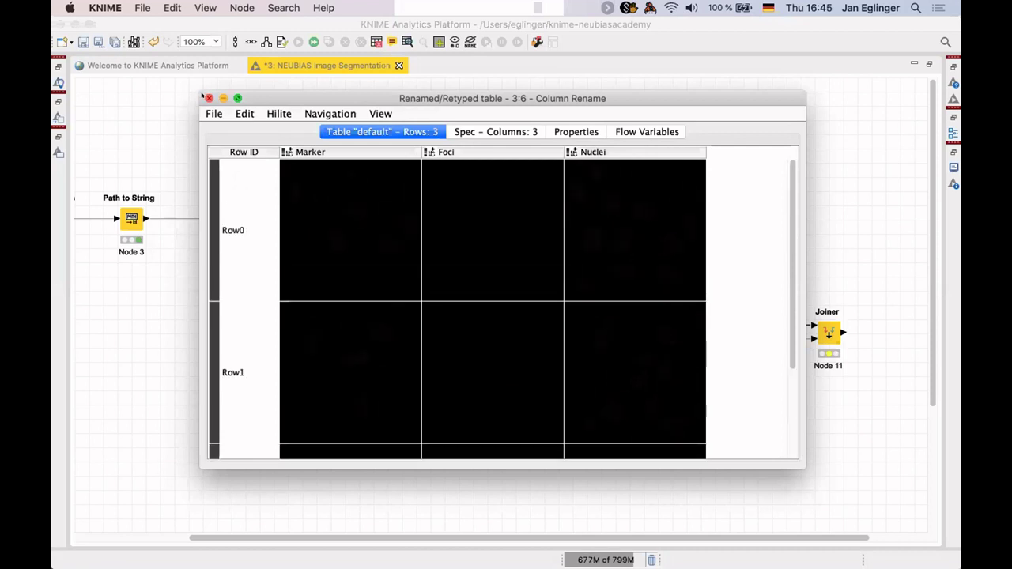
key(super+w)
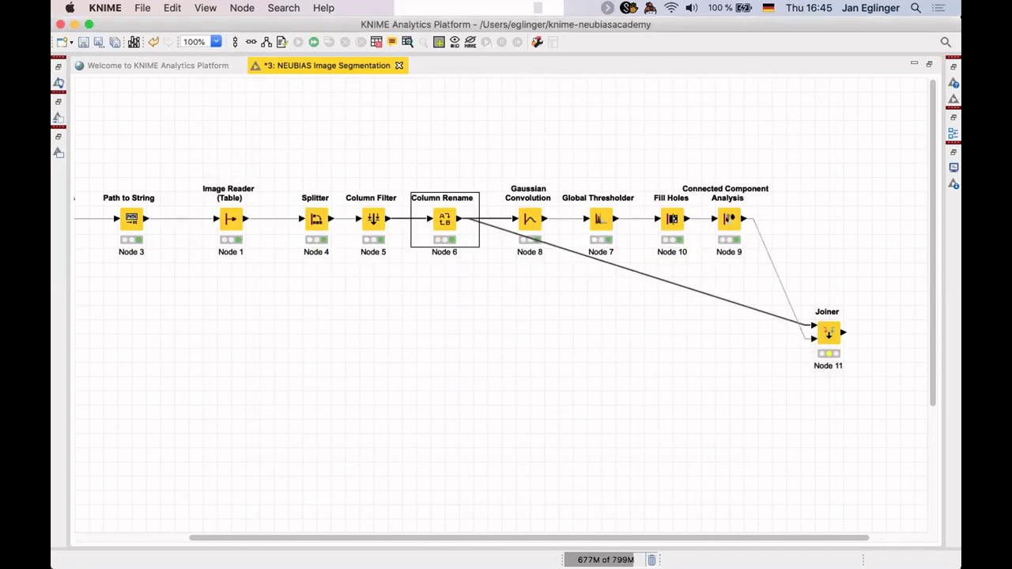
Open the Segments table of Connected Component Analysis, compare its row IDs with the image table, and close it.
right_click(731, 219)
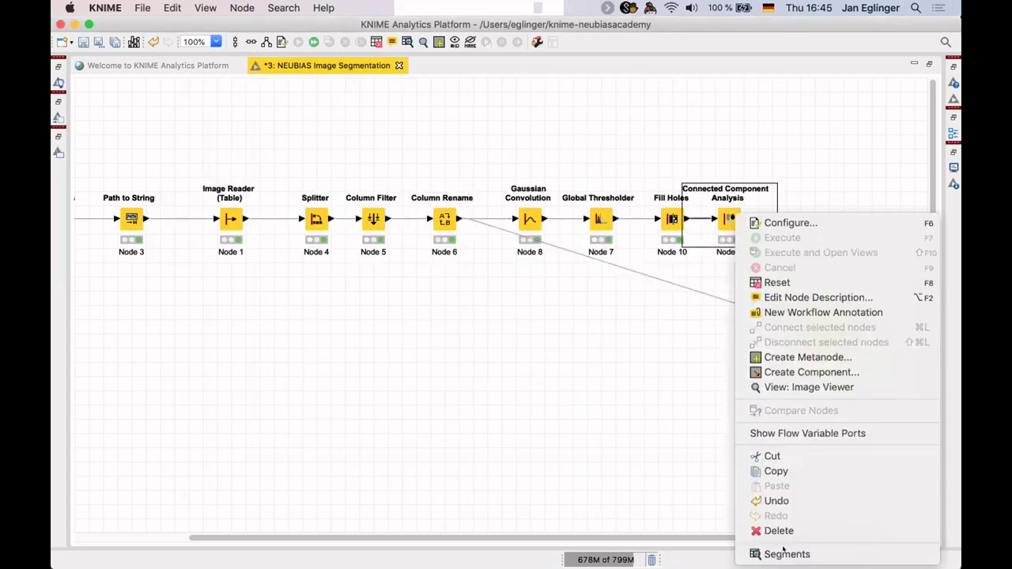
key(Return)
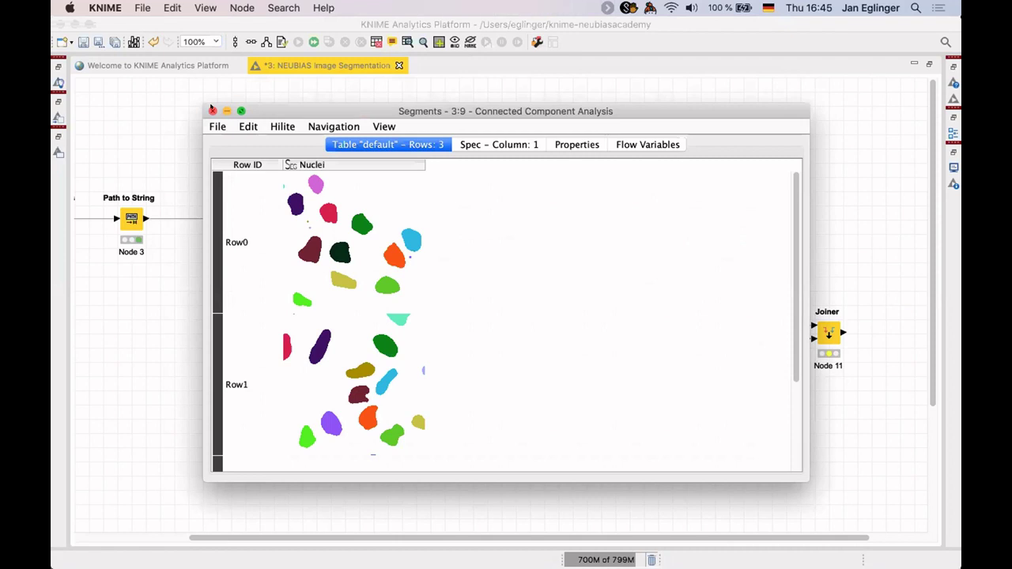
click(849, 370)
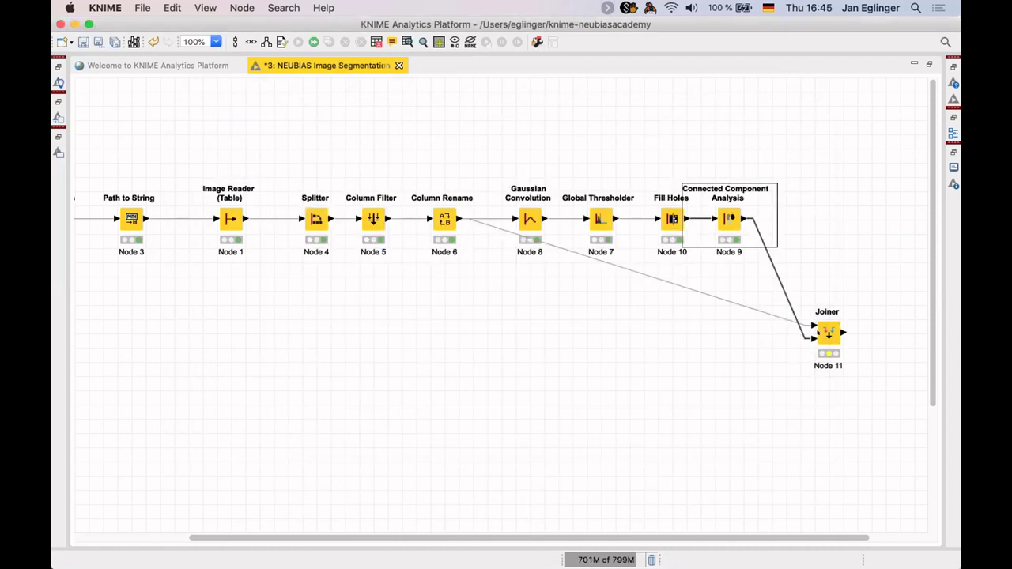
Review the Joiner's column selection with all columns of both inputs included, accept the configuration, and execute the node.
double_click(828, 333)
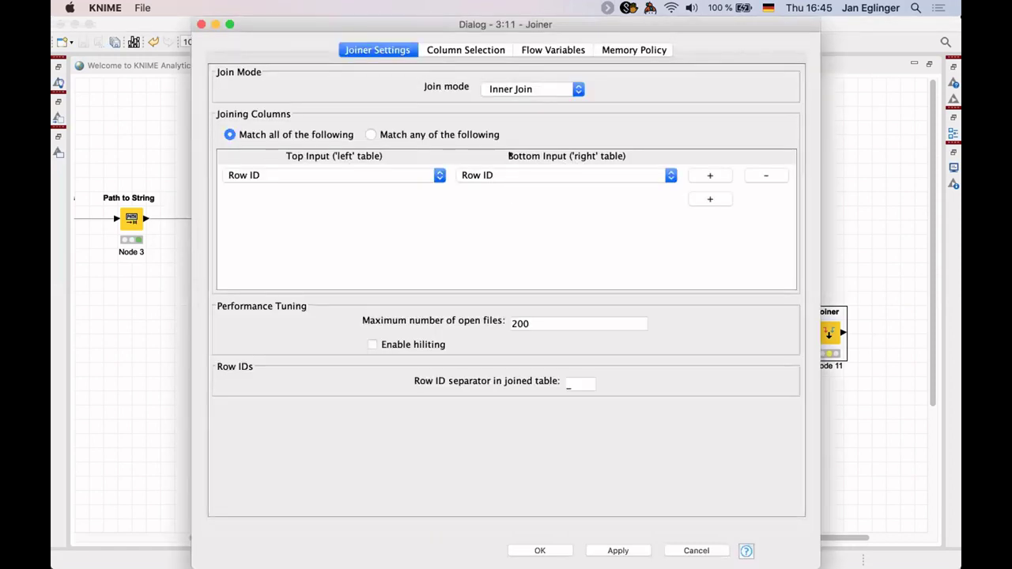
click(451, 50)
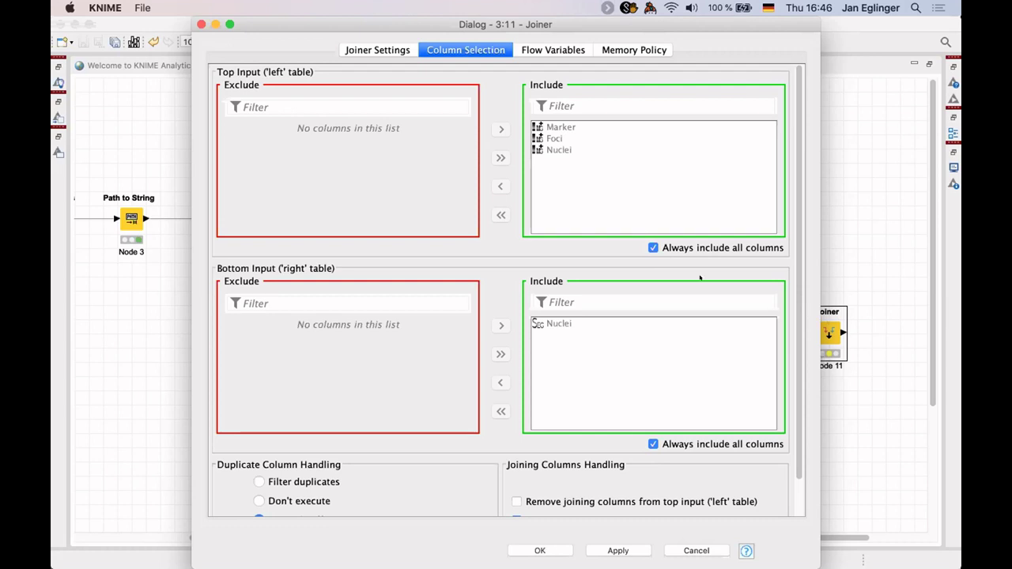
right_click(679, 245)
click(680, 252)
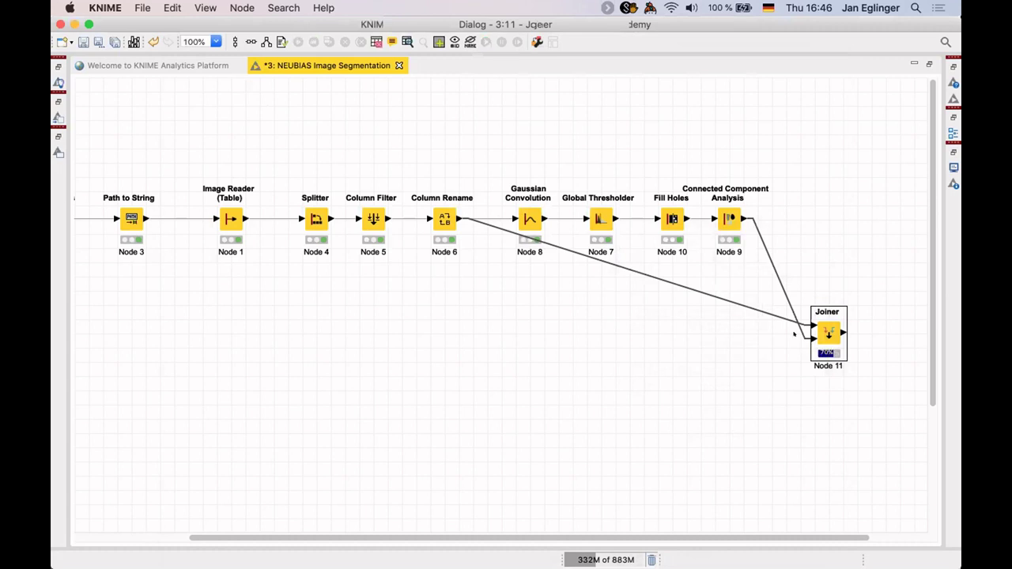
Open the Joiner's Joined table, enlarge its window to examine the image and labeling columns side by side, and close it.
right_click(827, 332)
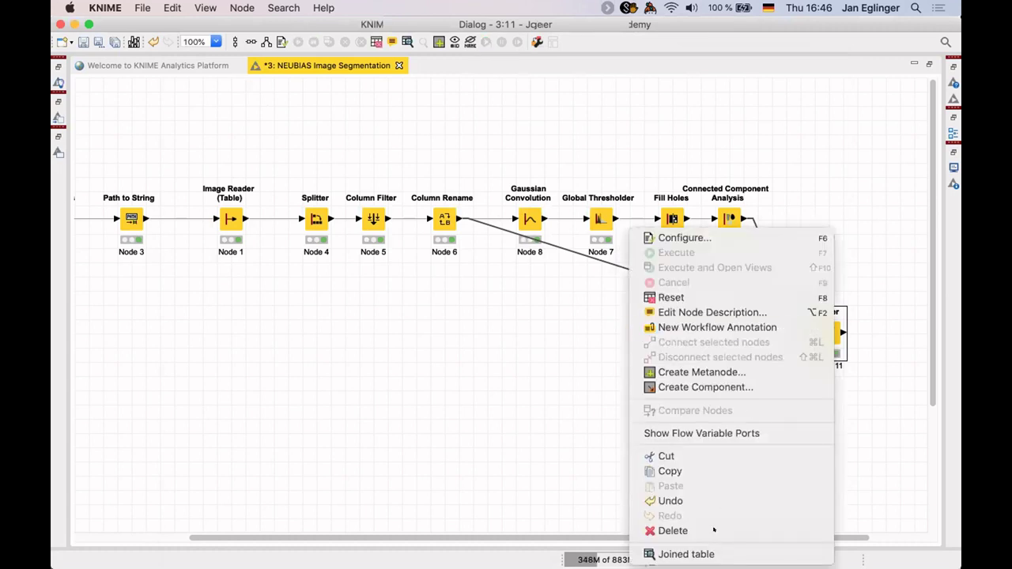
click(714, 552)
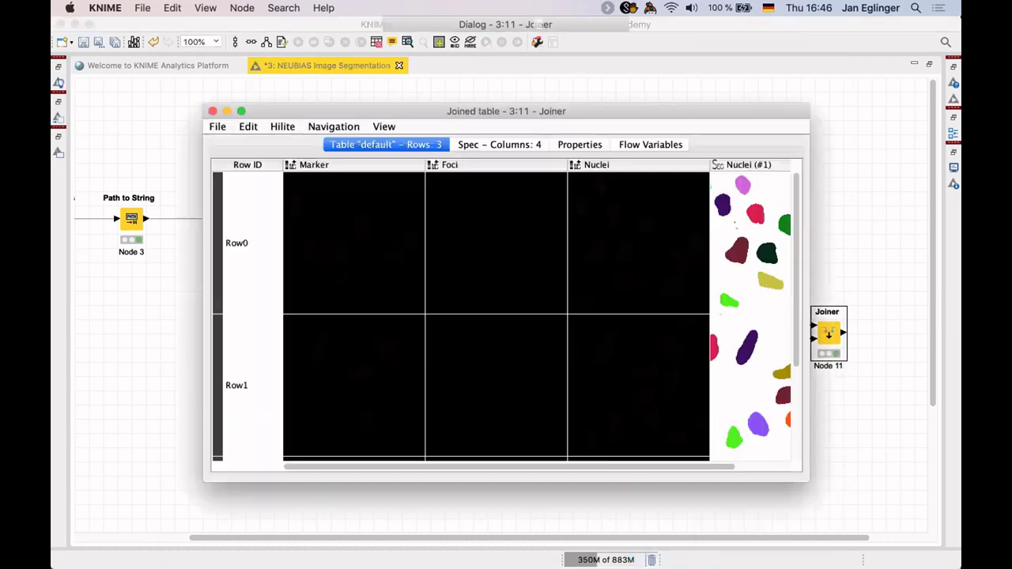
drag(875, 504, 909, 519)
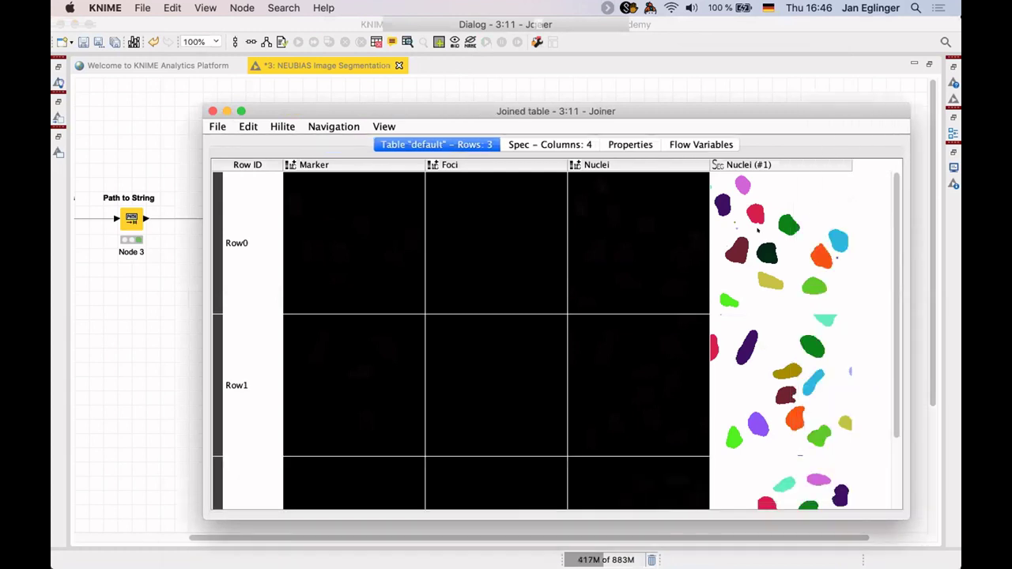
click(205, 109)
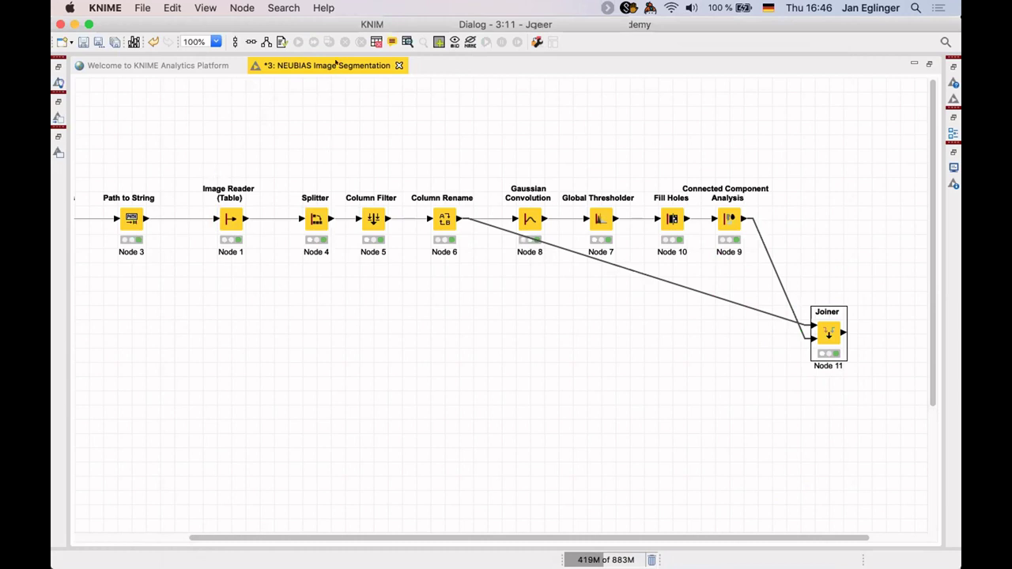
Restore the workflow editor to its normal size and reset the List Files/Folders node at the start of the workflow.
key(ctrl+m)
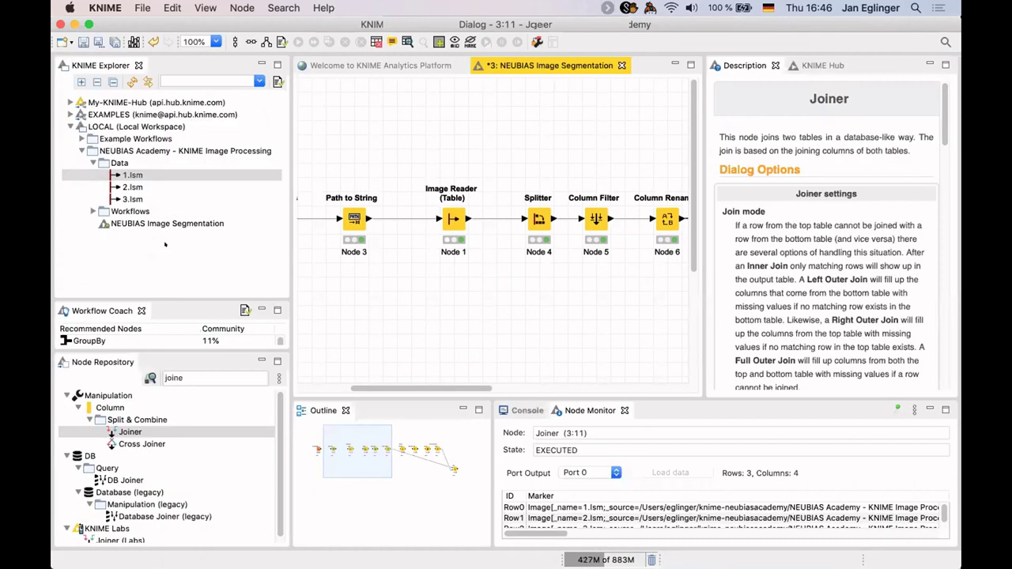
scroll(370, 381, left, 5)
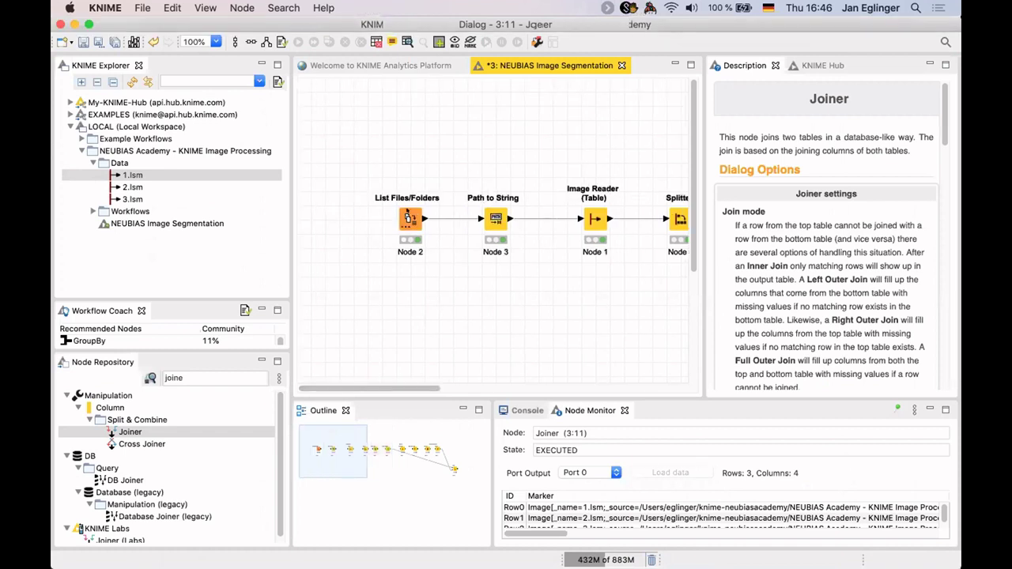
right_click(409, 218)
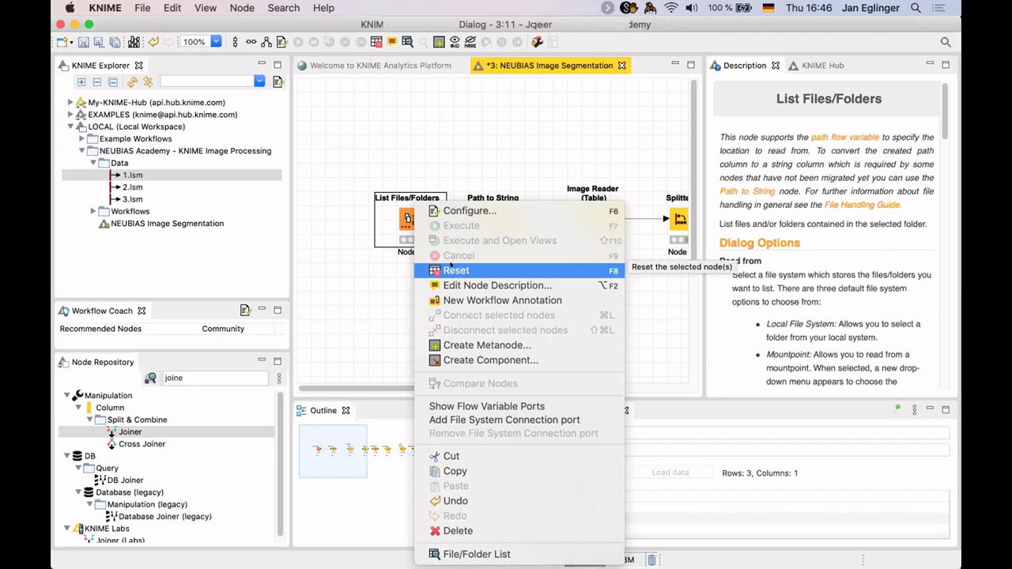
click(451, 270)
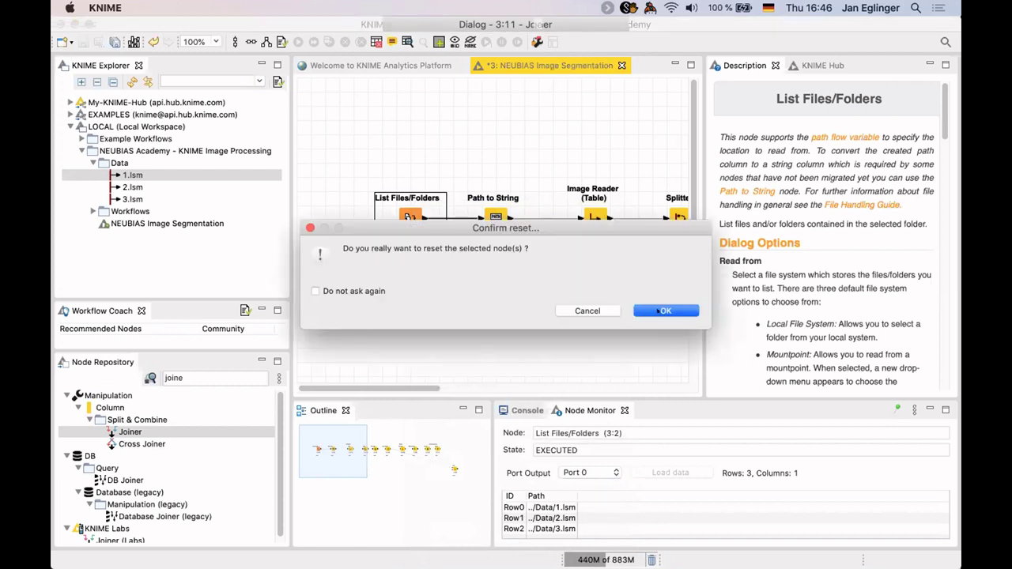
click(658, 310)
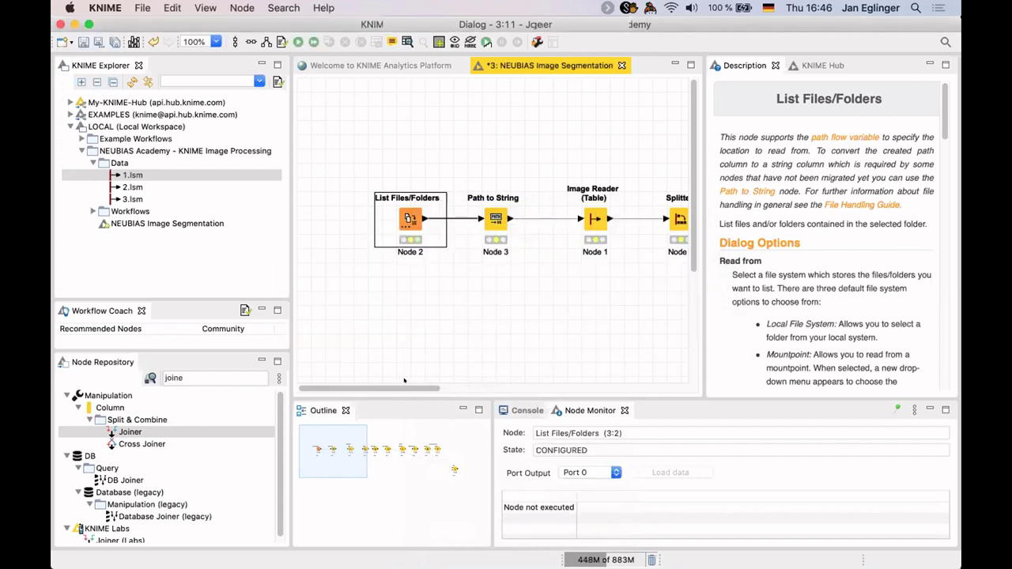
Check the reset state of the nodes along the chain and save the NEUBIAS Image Segmentation workflow.
scroll(497, 381, right, 10)
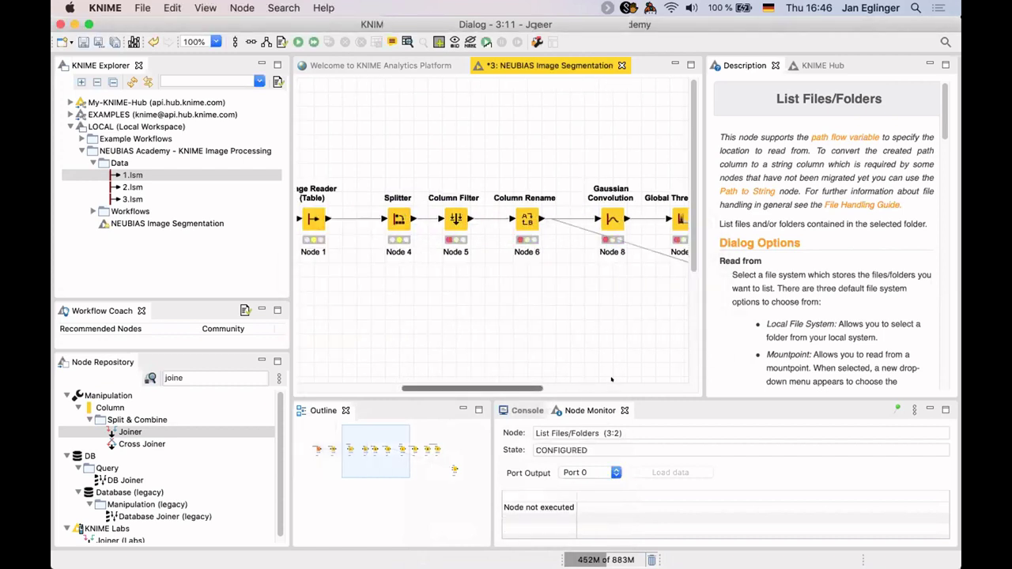
scroll(404, 390, left, 10)
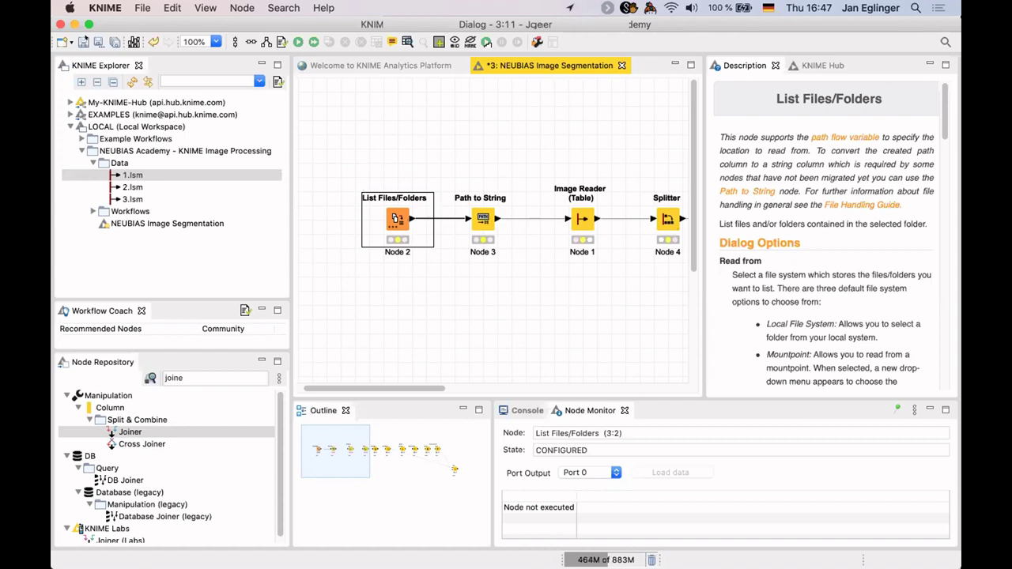
click(81, 41)
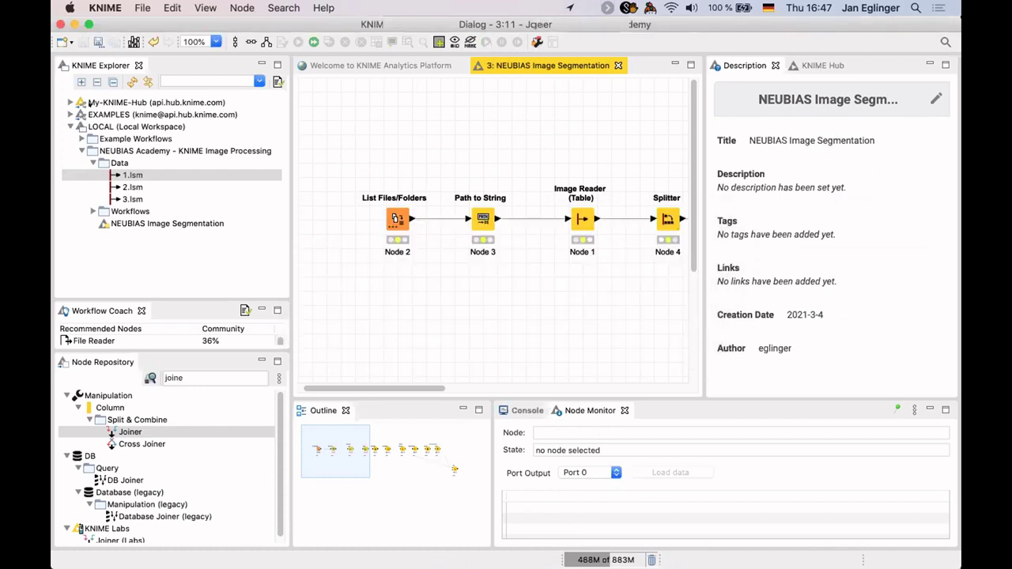
Connect to My-KNIME-Hub in KNIME Explorer through the browser login, retry loading the redirect page, and return to KNIME Analytics Platform.
click(68, 104)
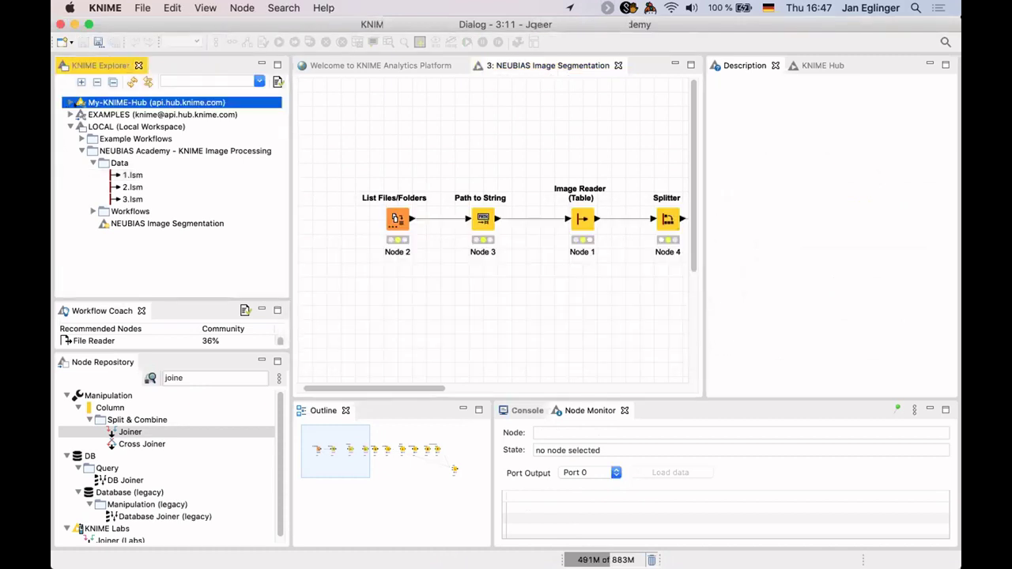
click(135, 114)
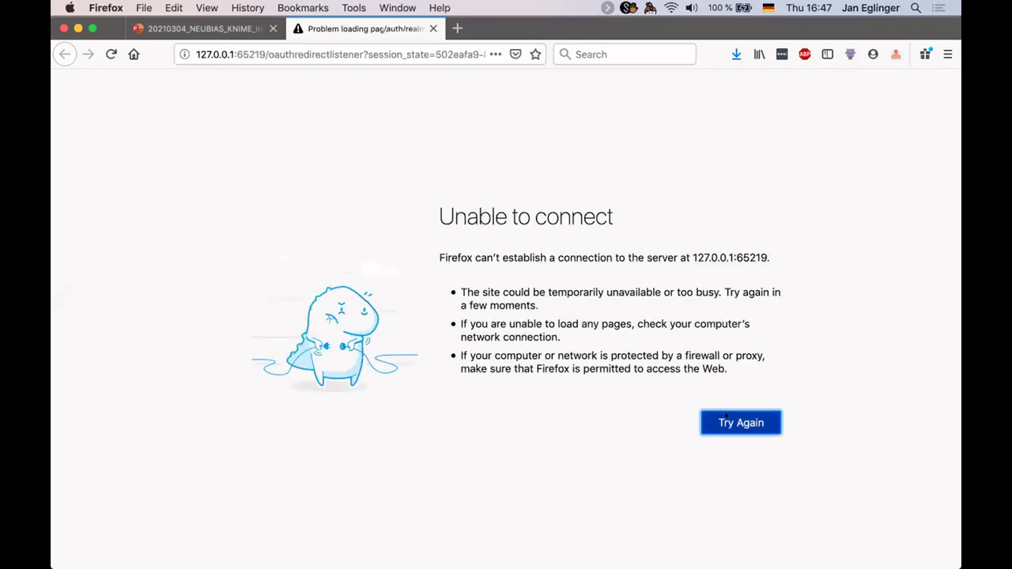
click(725, 417)
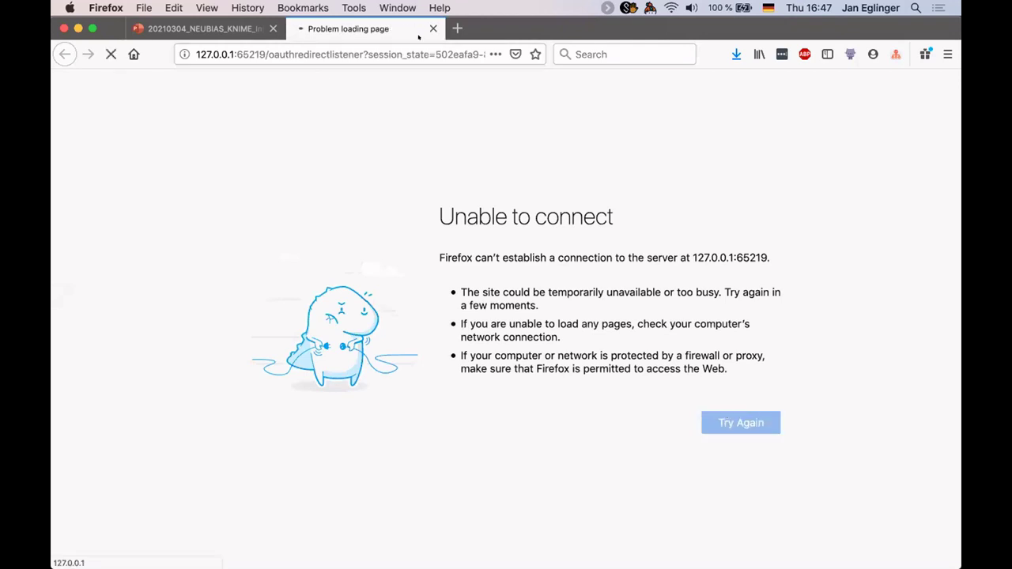
key(super+Tab)
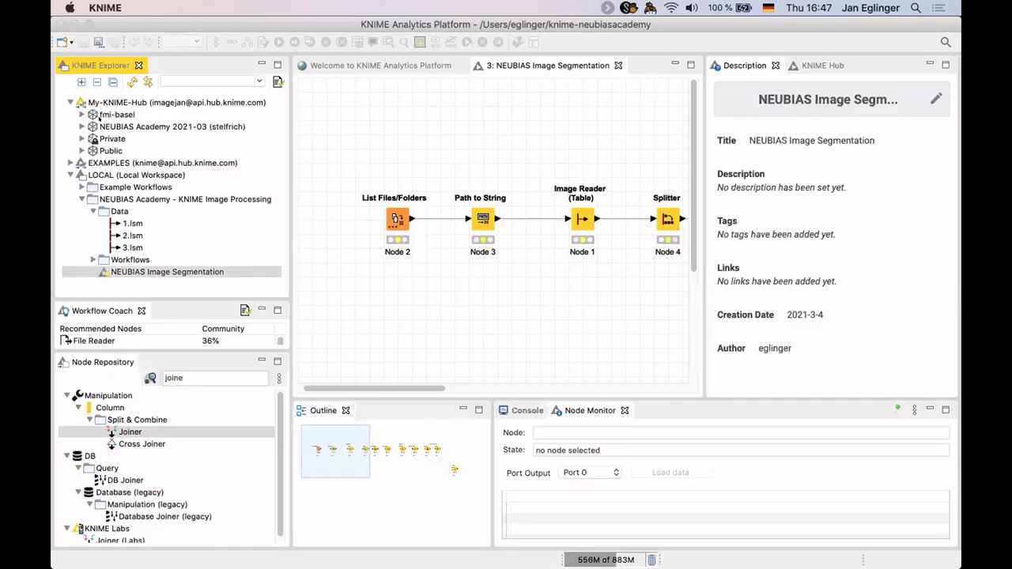
Browse the spaces under My-KNIME-Hub, expand the Private space to show its folders, and select that space.
click(100, 120)
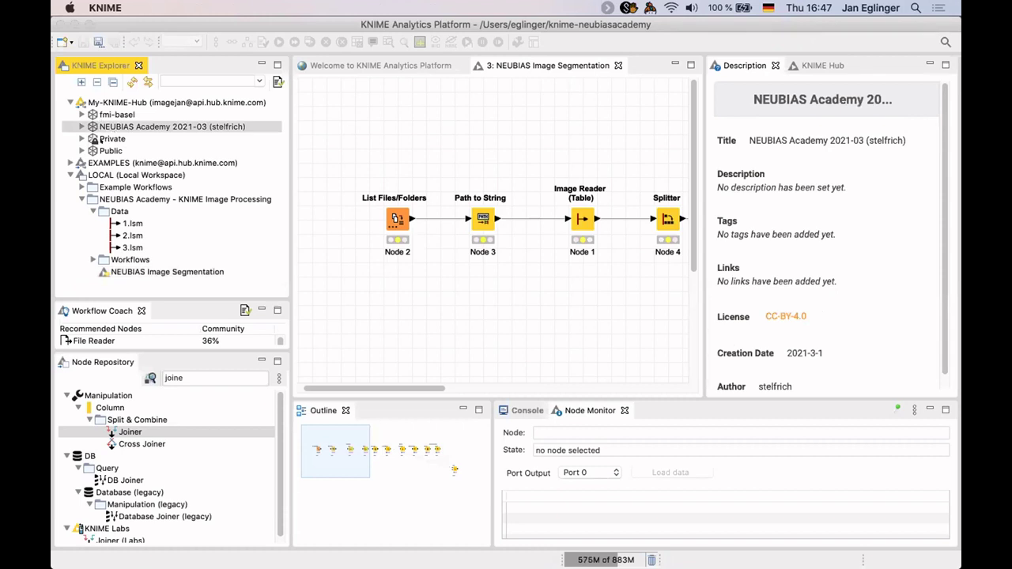
key(Down)
key(Down)
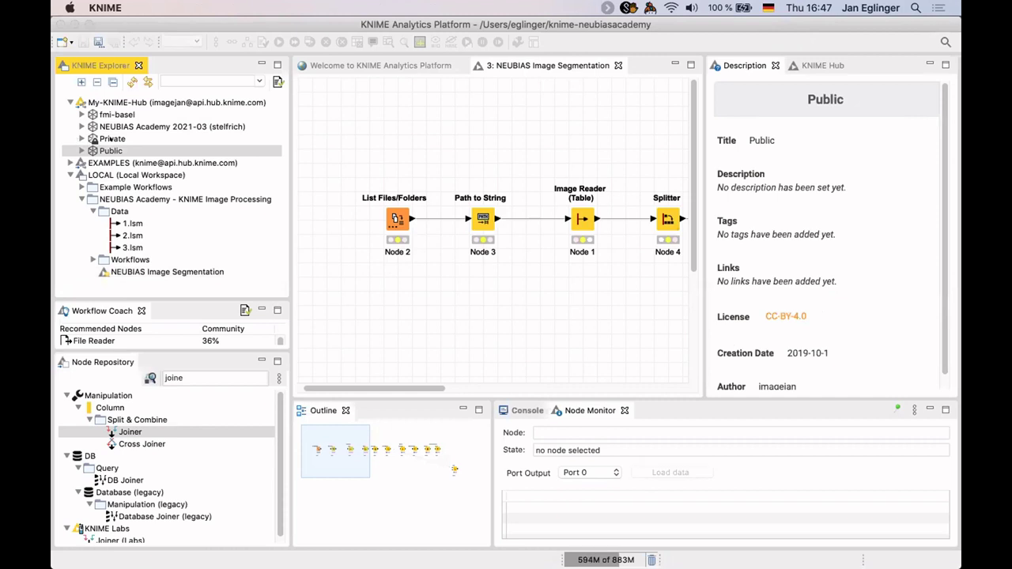
click(81, 139)
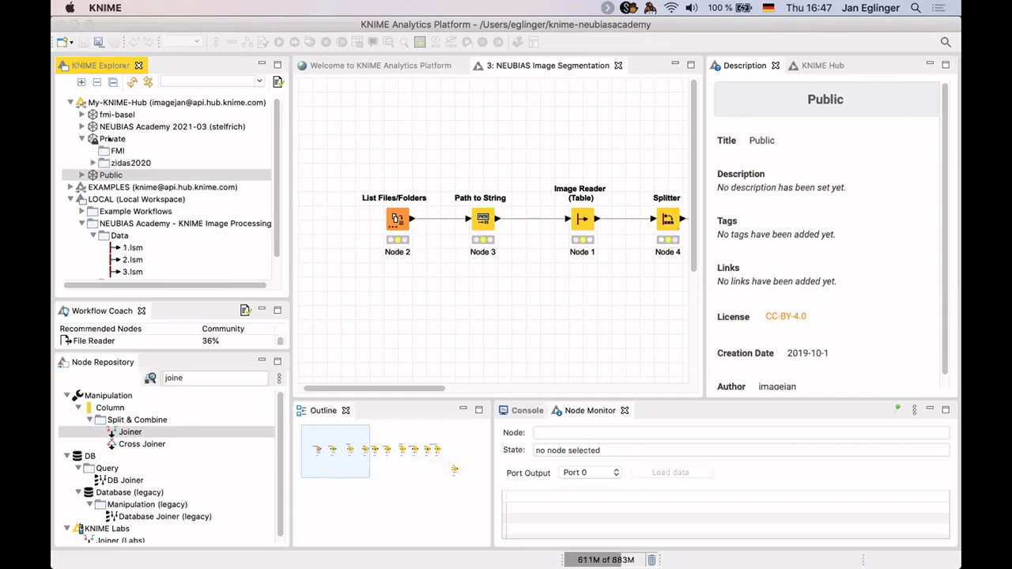
click(110, 139)
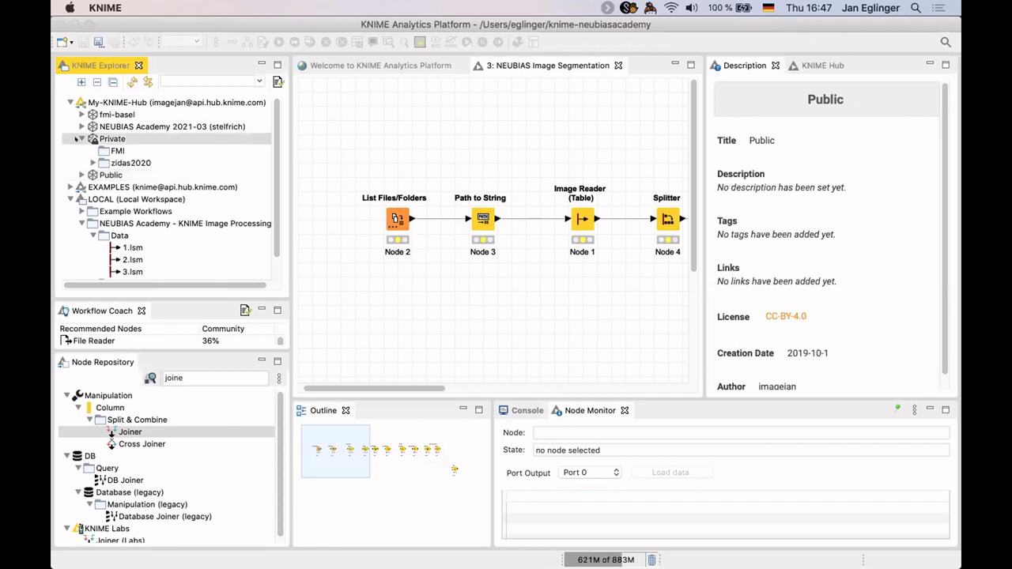
Upload the local NEUBIAS Image Segmentation workflow to the neubias-academy folder in the Public space of My-KNIME-Hub.
click(83, 138)
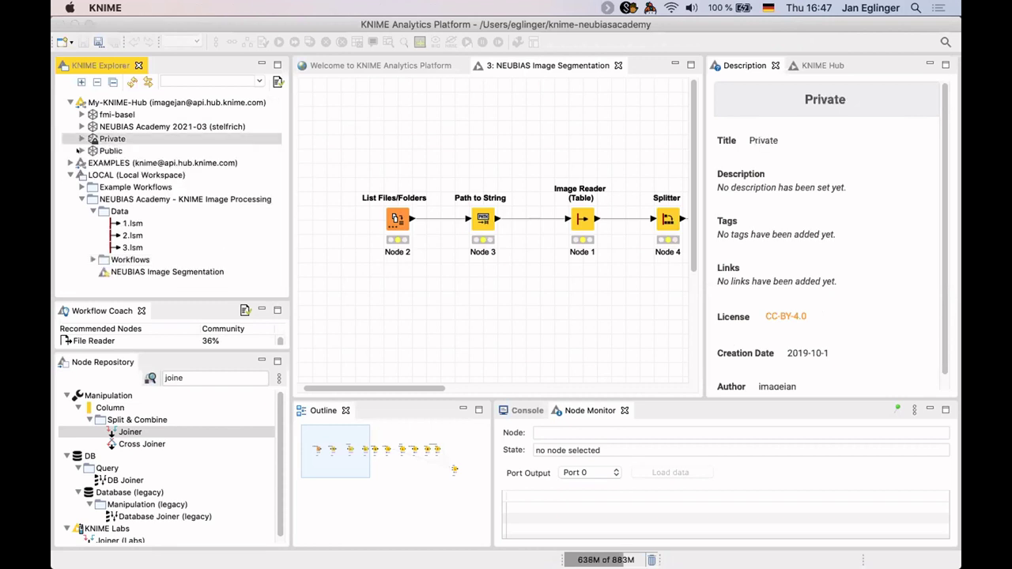
click(81, 150)
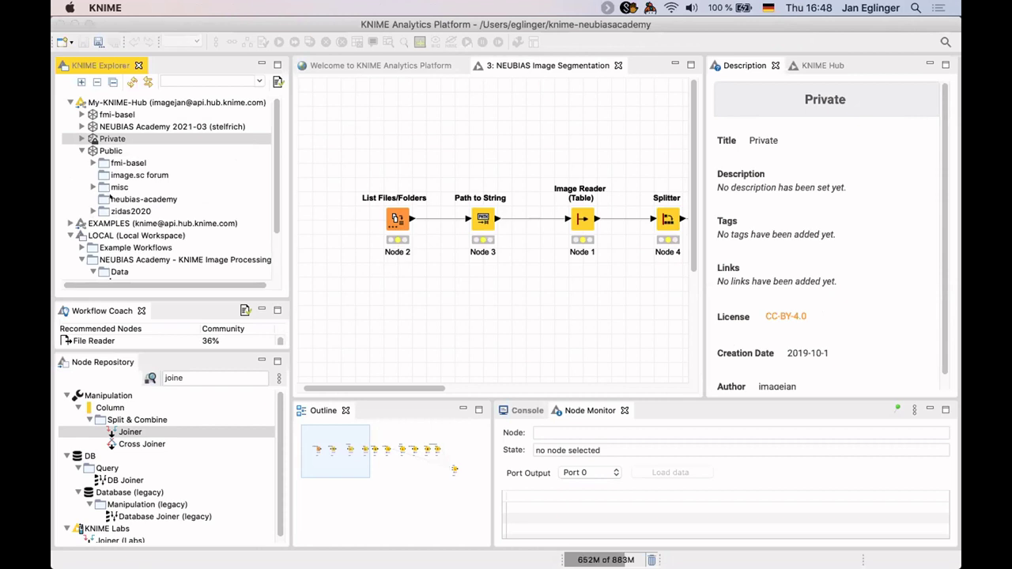
click(144, 199)
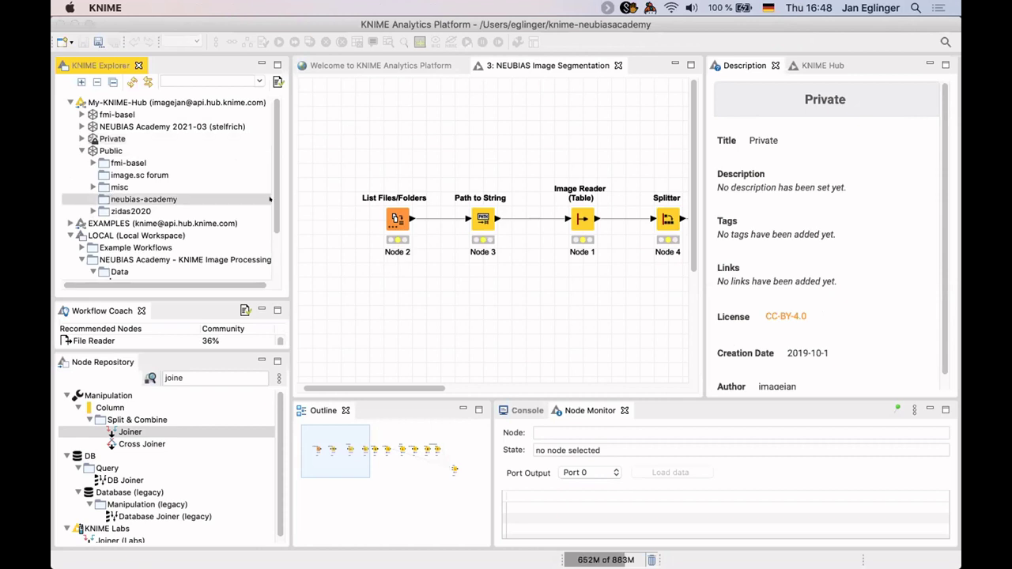
scroll(269, 199, down, 2)
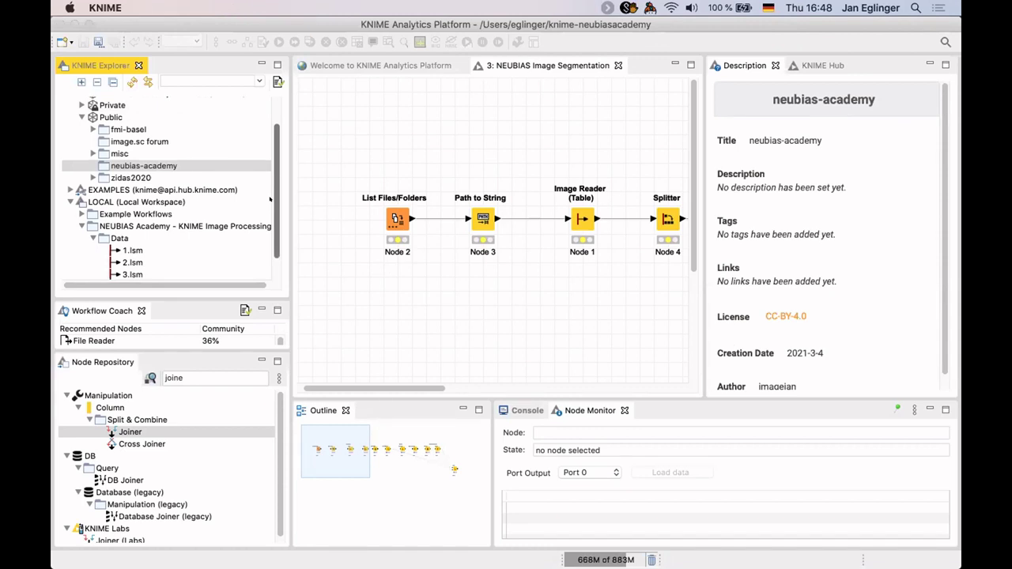
scroll(268, 253, down, 2)
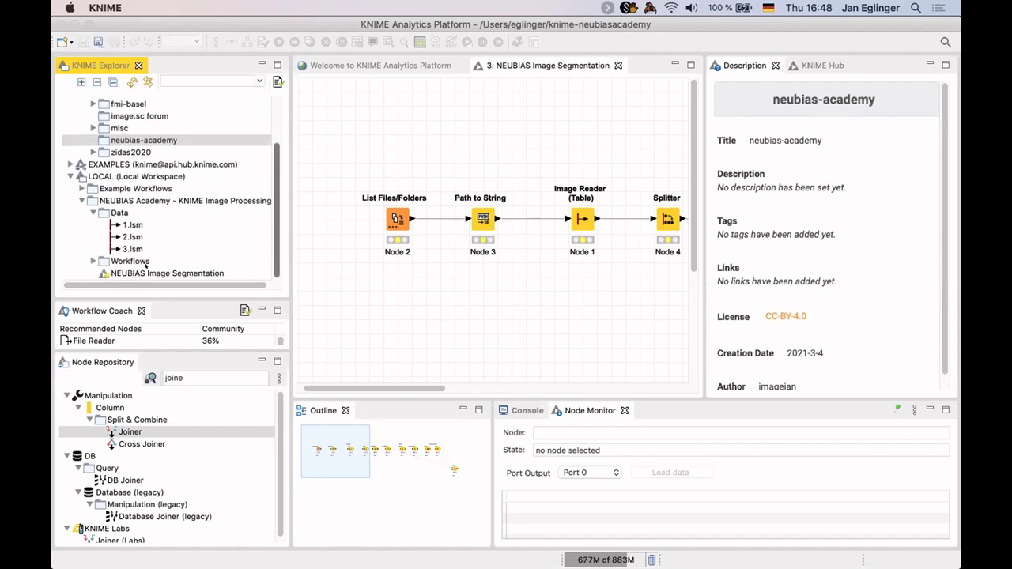
drag(144, 268, 132, 132)
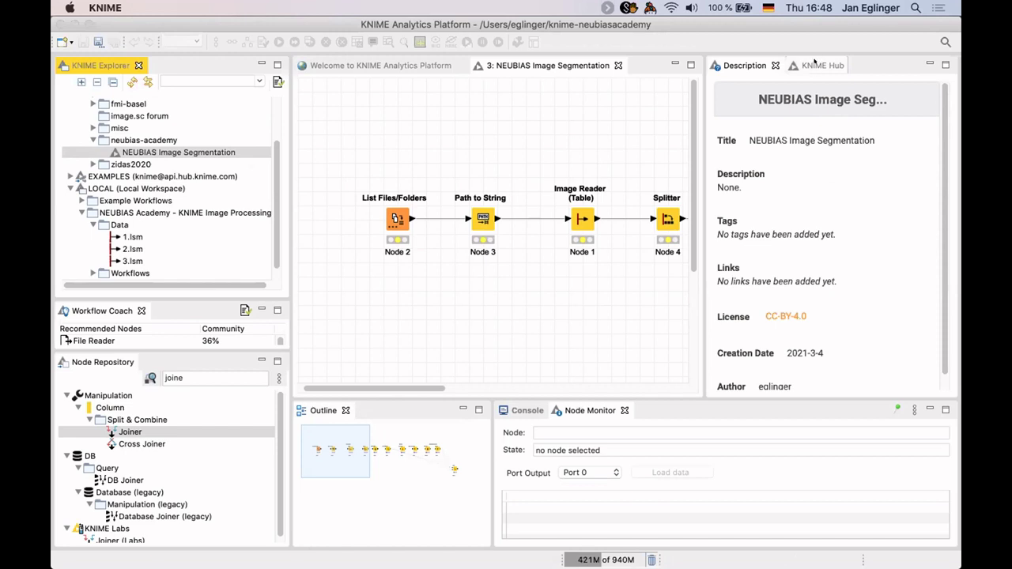
Switch to Firefox and open the KNIME Hub website at hub.knime.com.
click(814, 65)
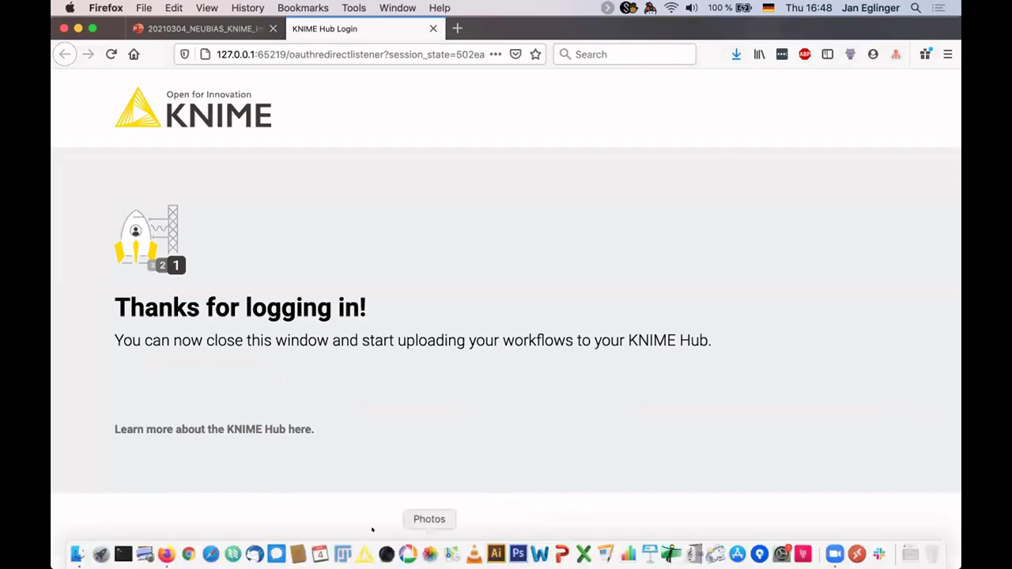
mouse_move(364, 554)
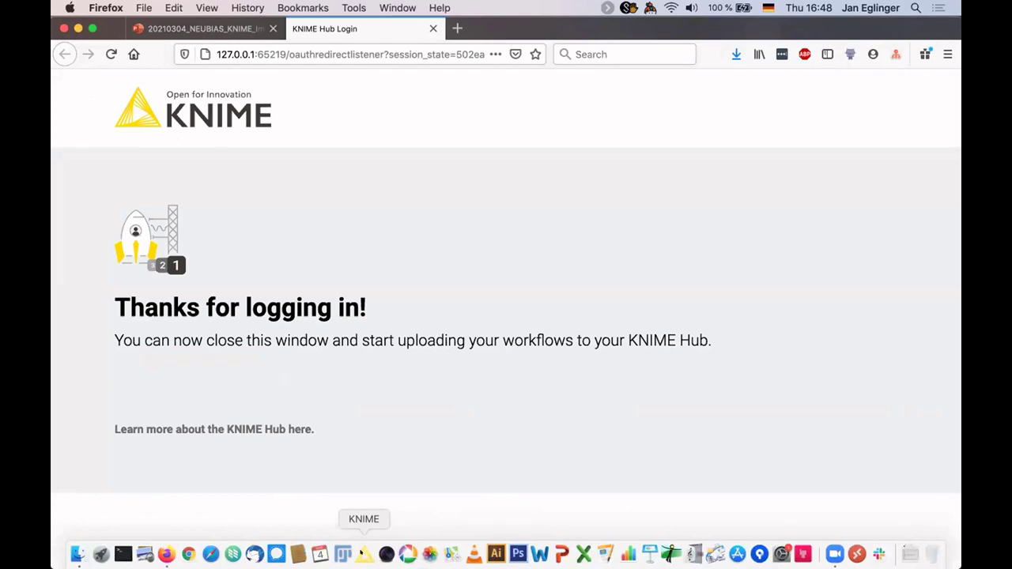
click(364, 553)
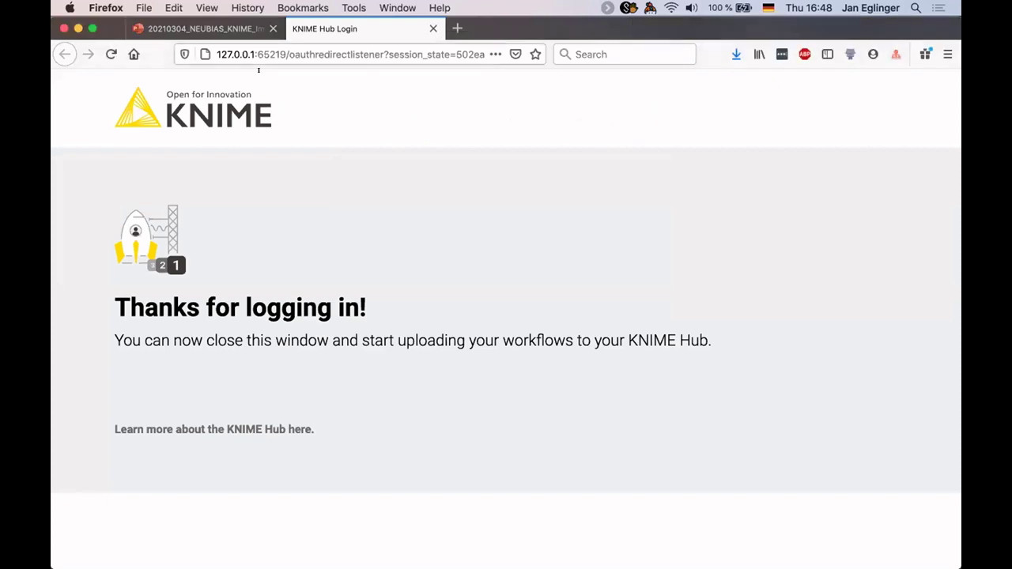
key(super+l)
text(hub.knime.com/)
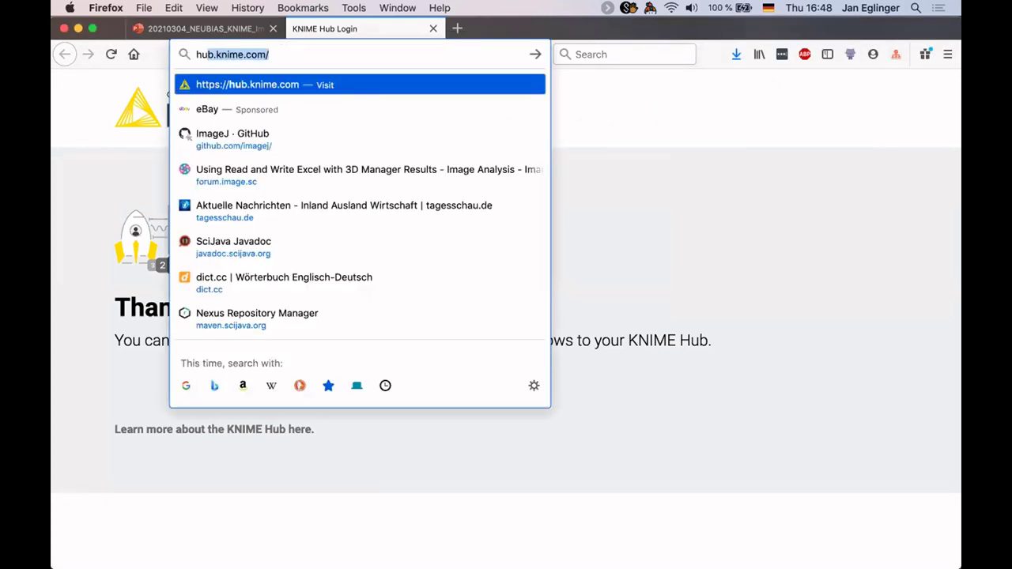
key(Return)
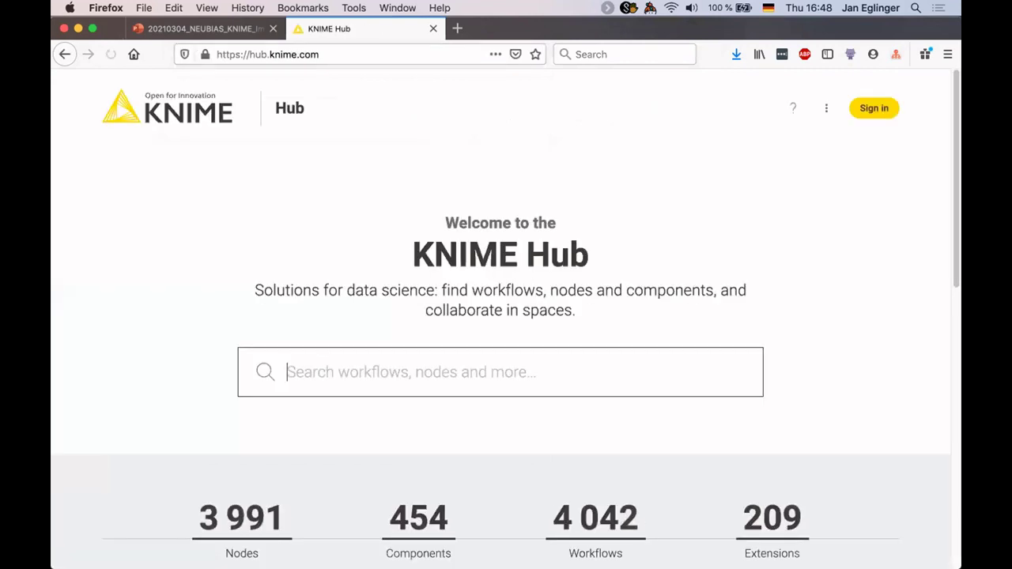
Search the KNIME Hub for neubias to locate the uploaded workflow.
text(neubiass)
key(BackSpace)
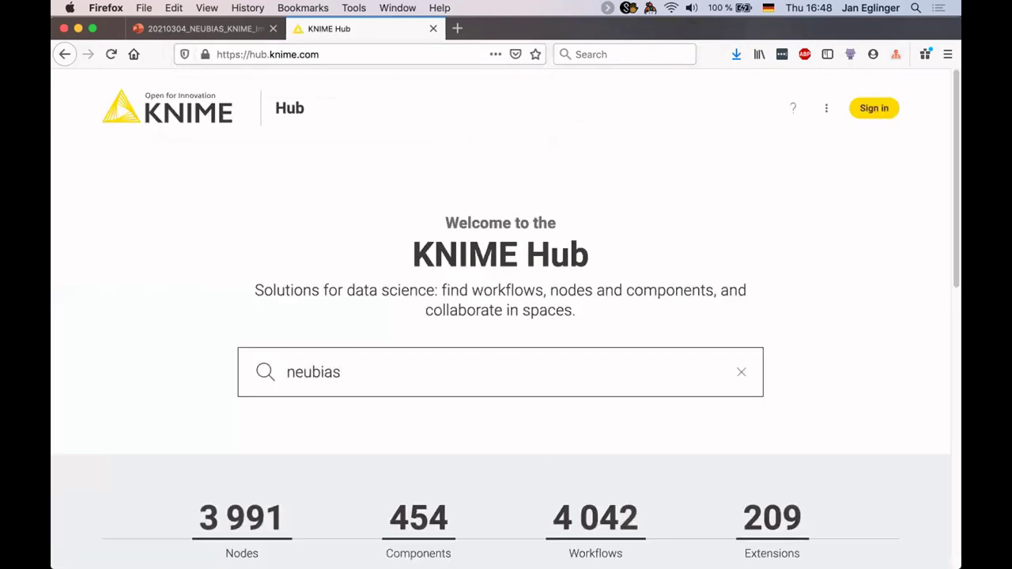
key(Return)
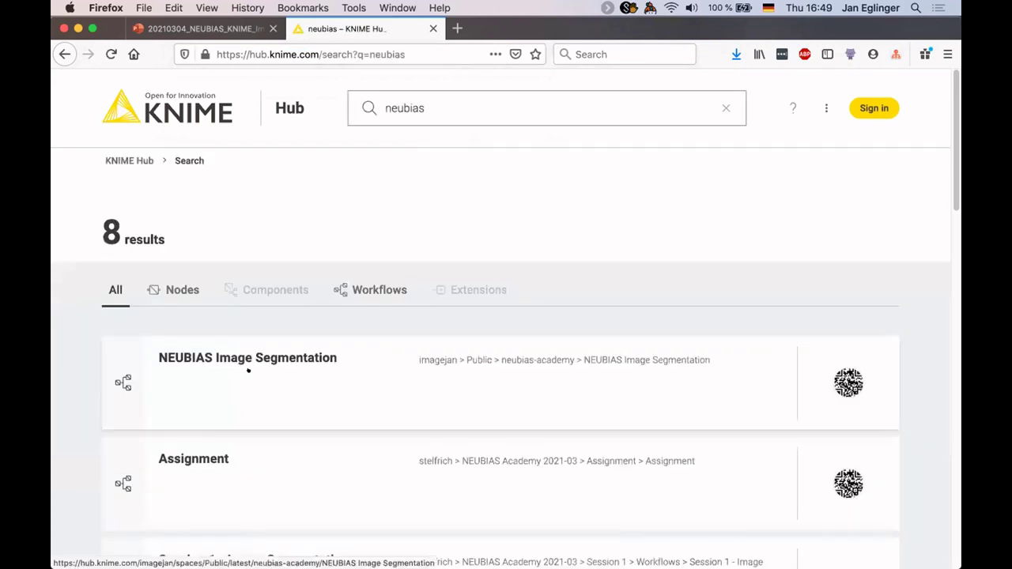
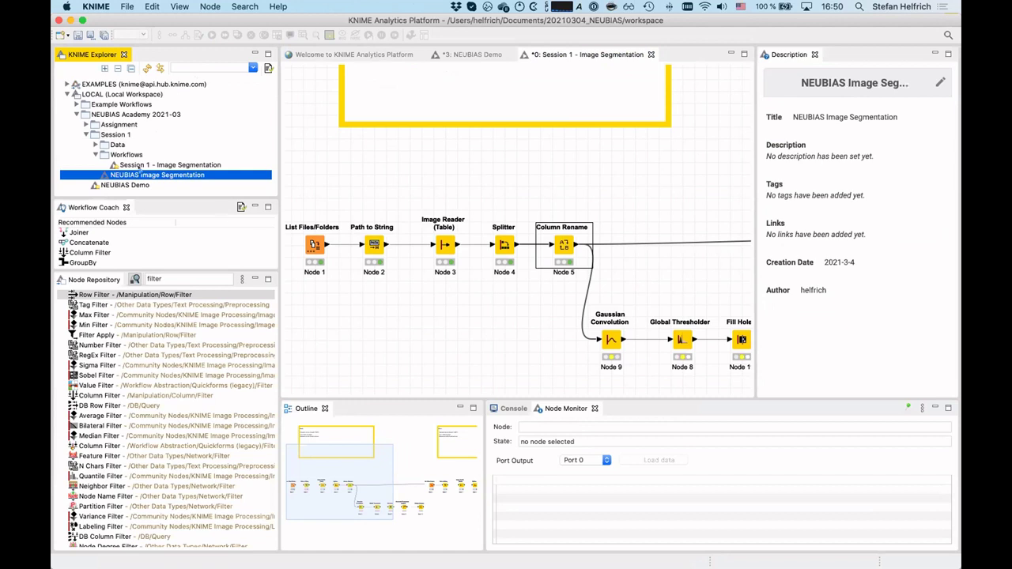
In KNIME Analytics Platform, close the NEUBIAS Image Segmentation workflow's editor and move the workflow into the Workflows folder of Session 1.
double_click(138, 172)
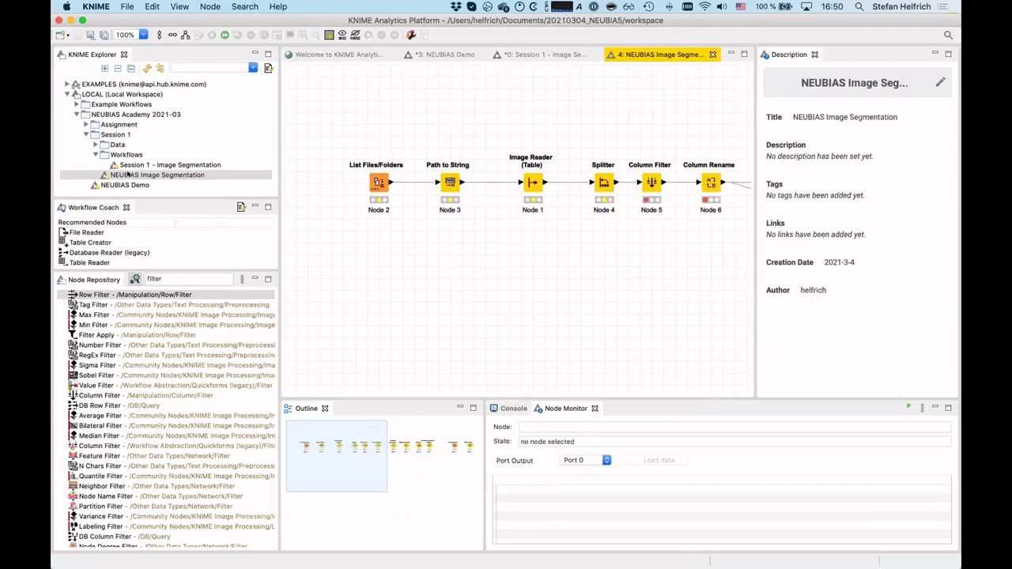
drag(112, 175, 127, 155)
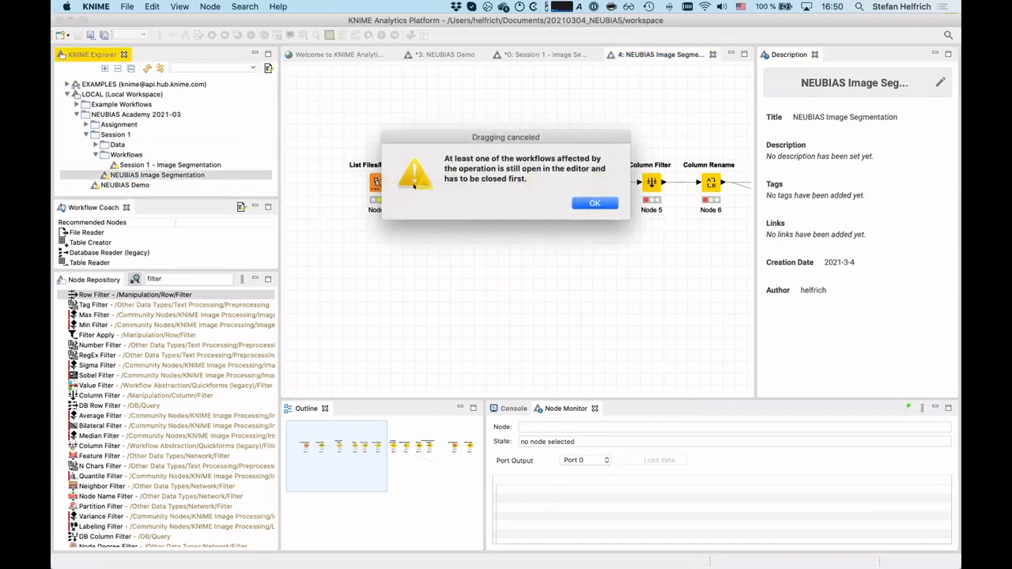
click(591, 203)
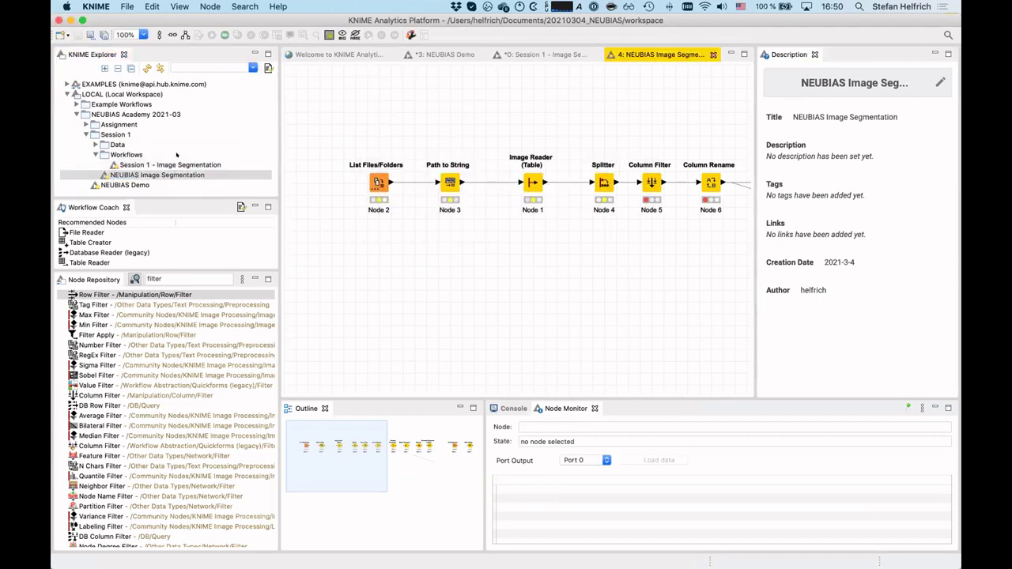
key(super+w)
drag(140, 176, 129, 156)
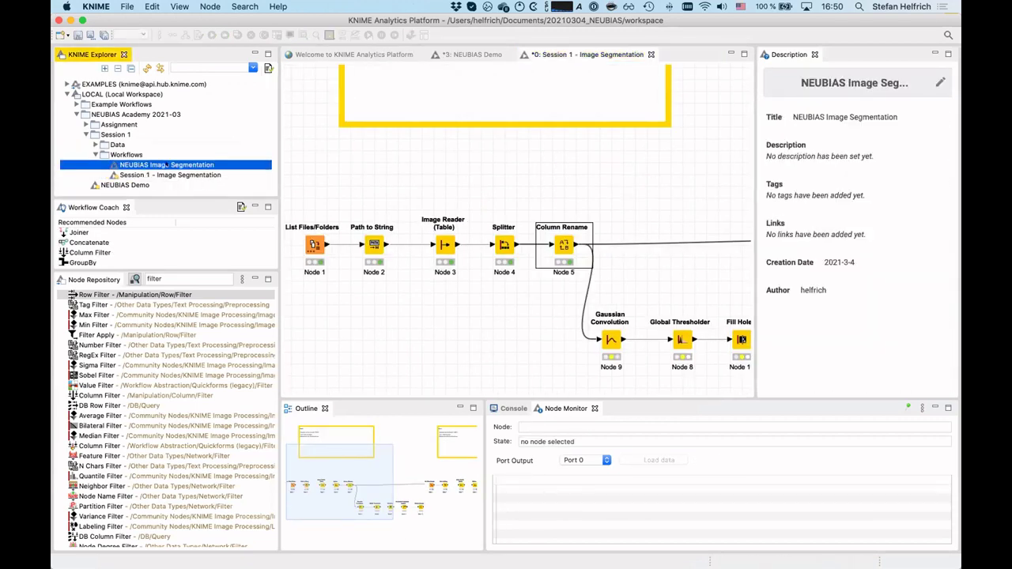
Try to execute the moved workflow up to Image Reader (Table), check the List Files/Folders node's status, and close the workflow without saving.
double_click(166, 165)
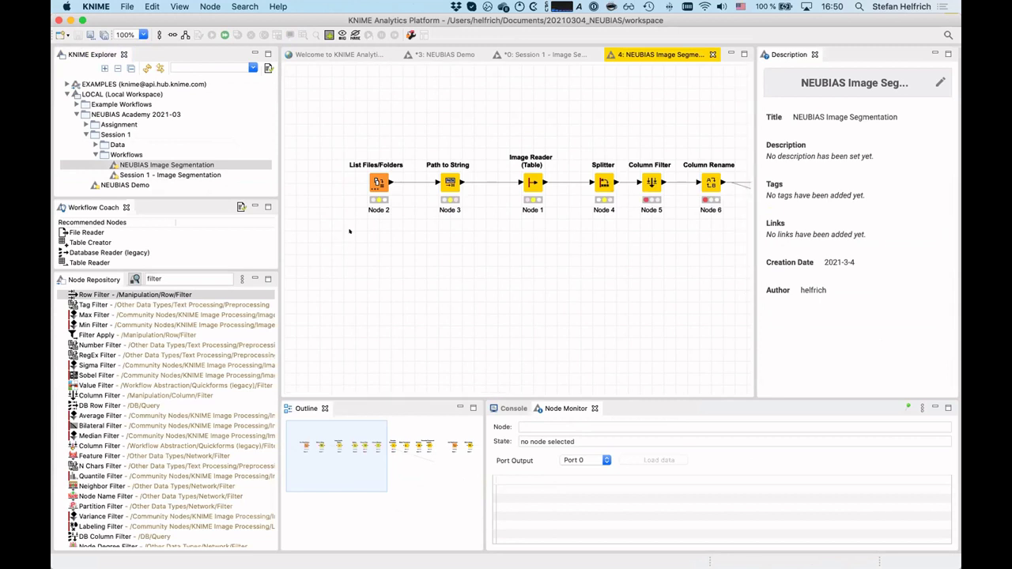
scroll(352, 229, right, 10)
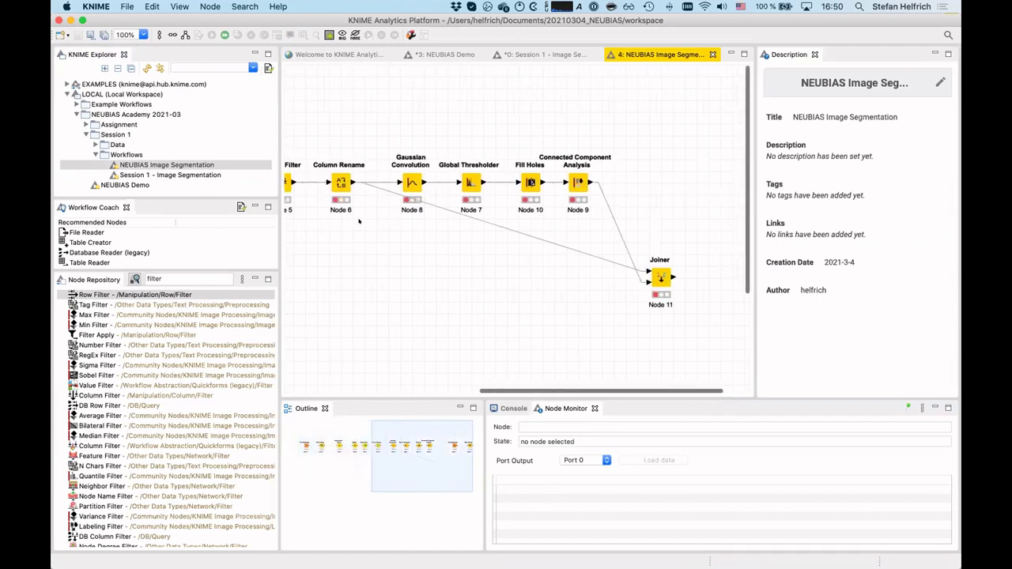
scroll(359, 221, left, 10)
right_click(533, 181)
click(558, 196)
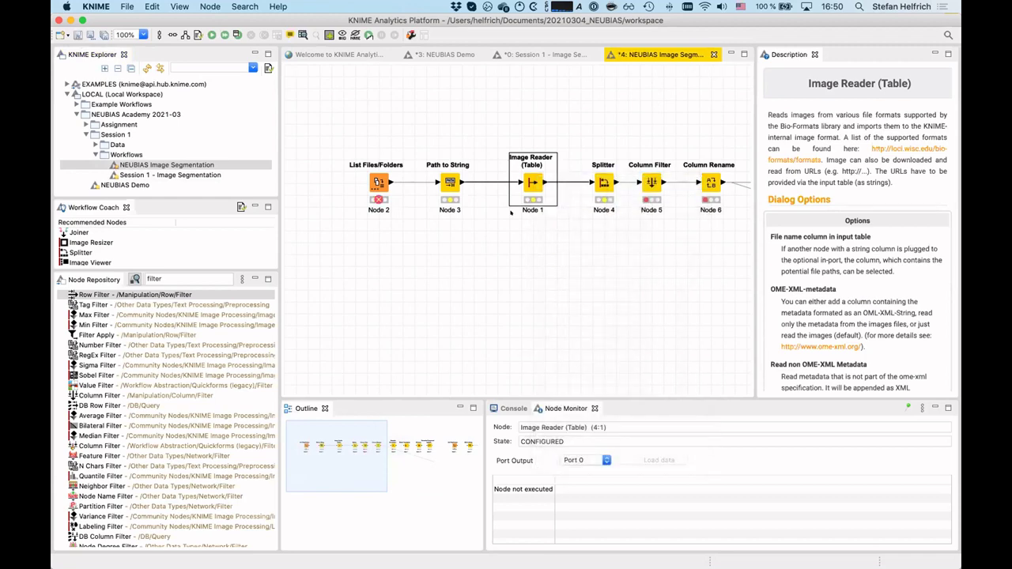
click(348, 259)
mouse_move(377, 197)
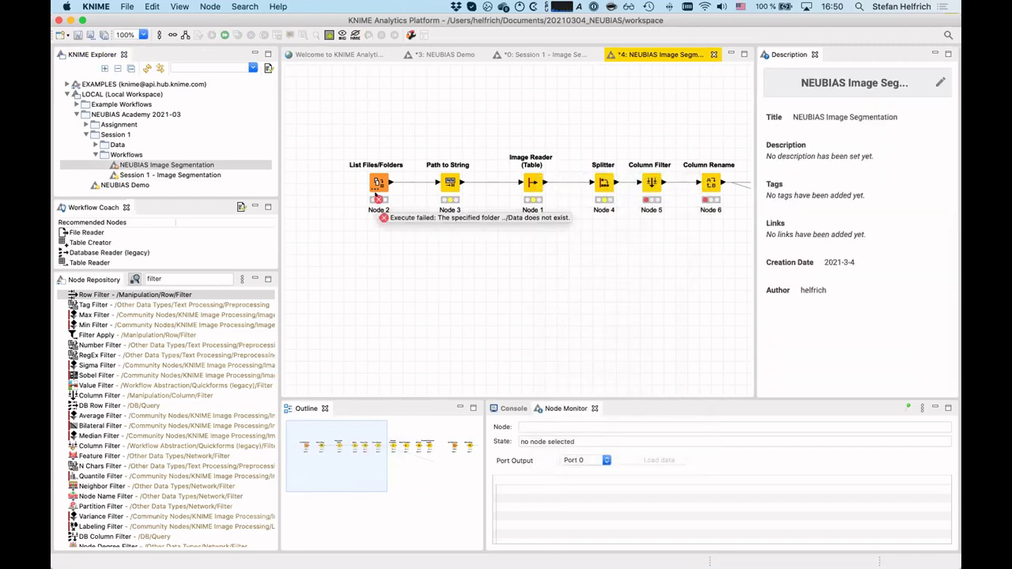
click(130, 164)
click(713, 54)
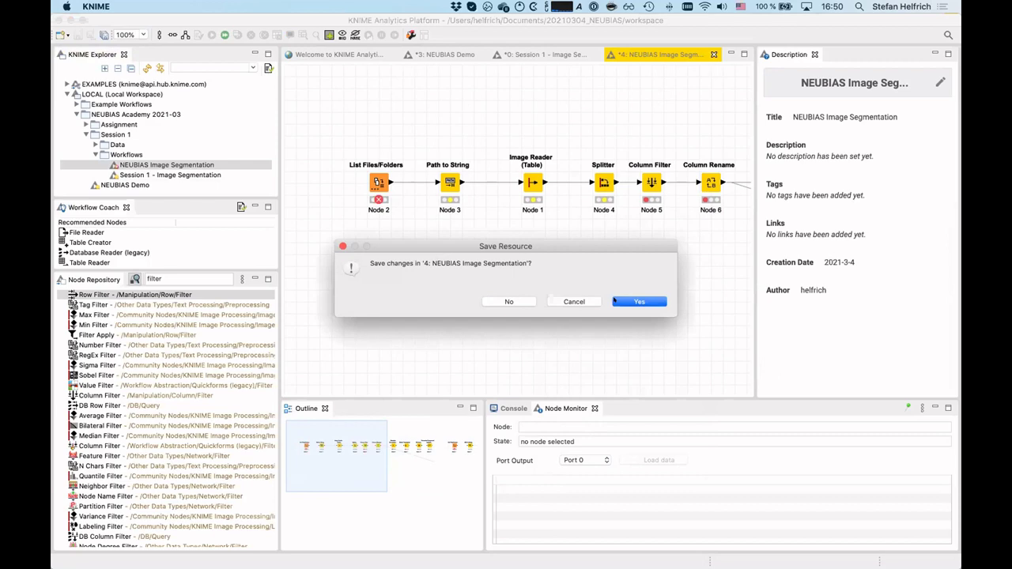
click(509, 302)
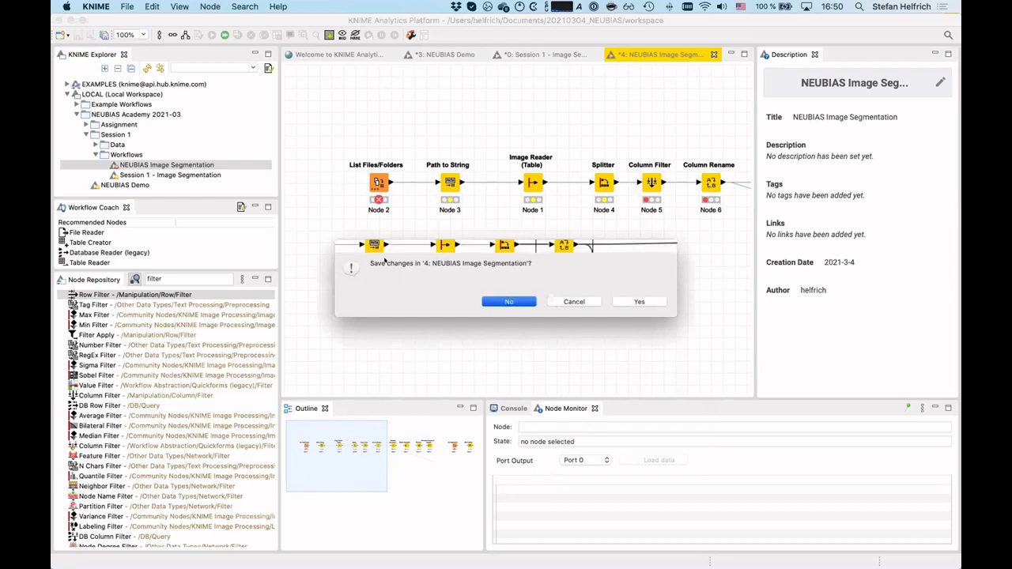
click(138, 163)
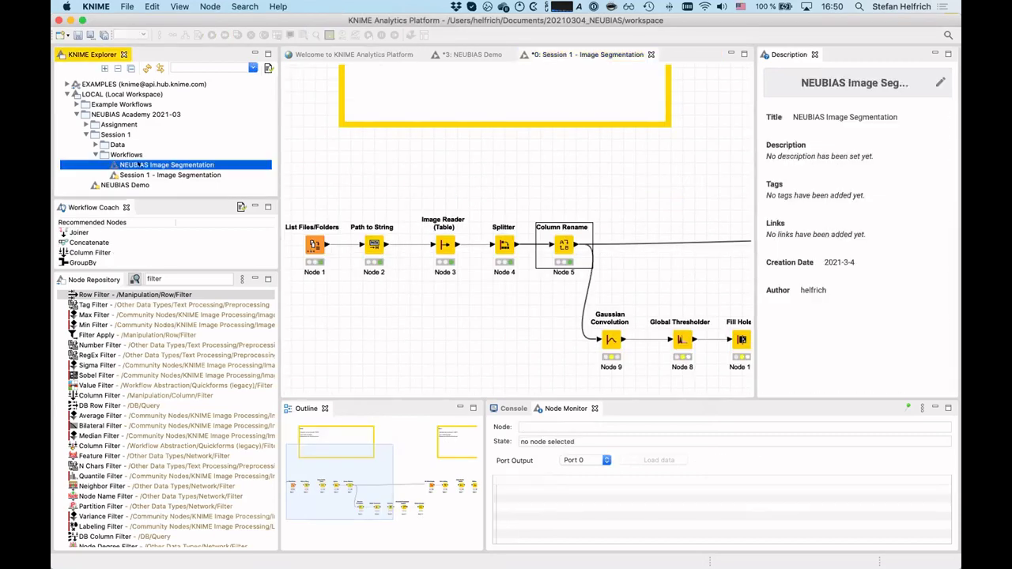
double_click(138, 164)
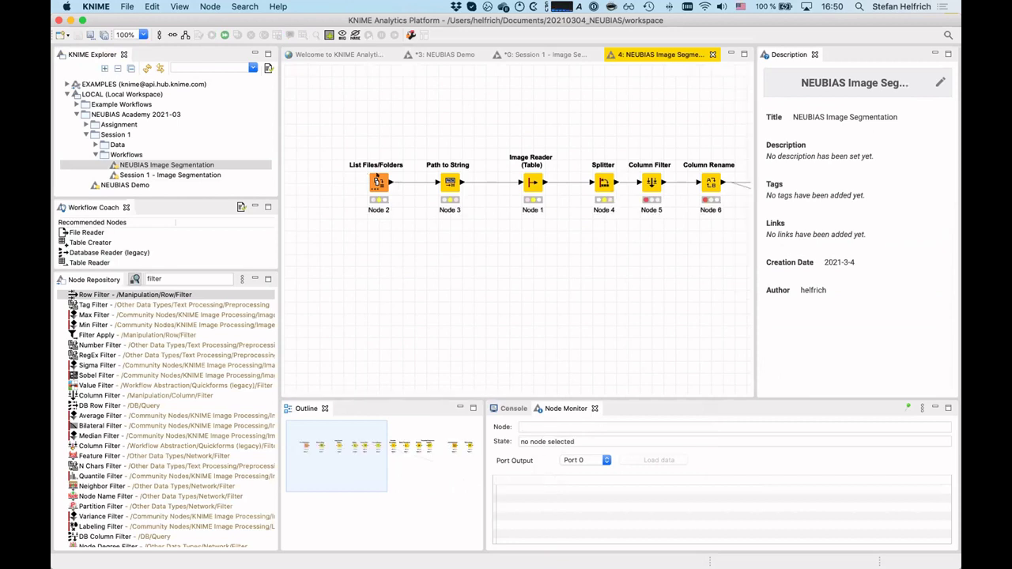
right_click(378, 180)
key(Escape)
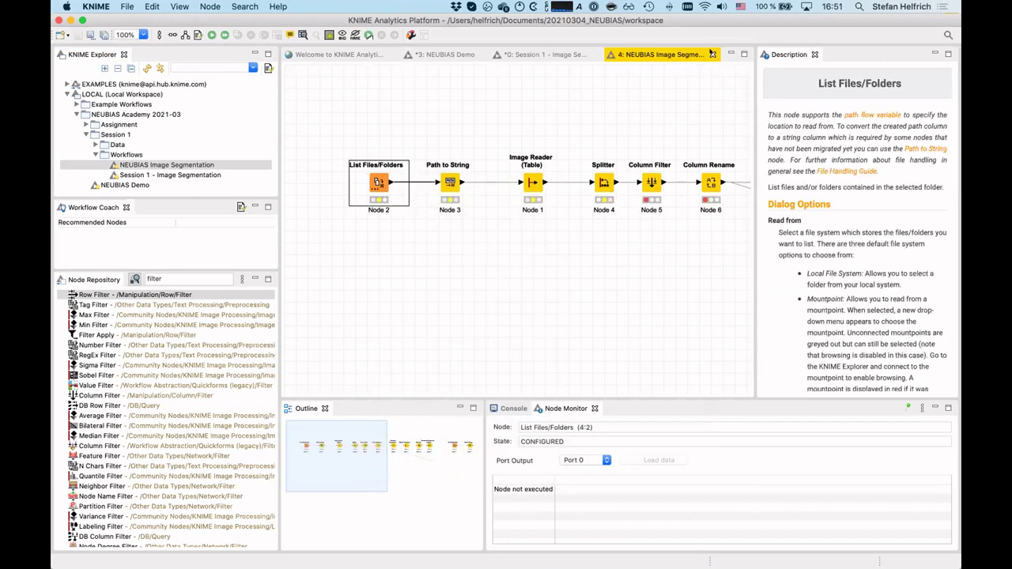
key(super+w)
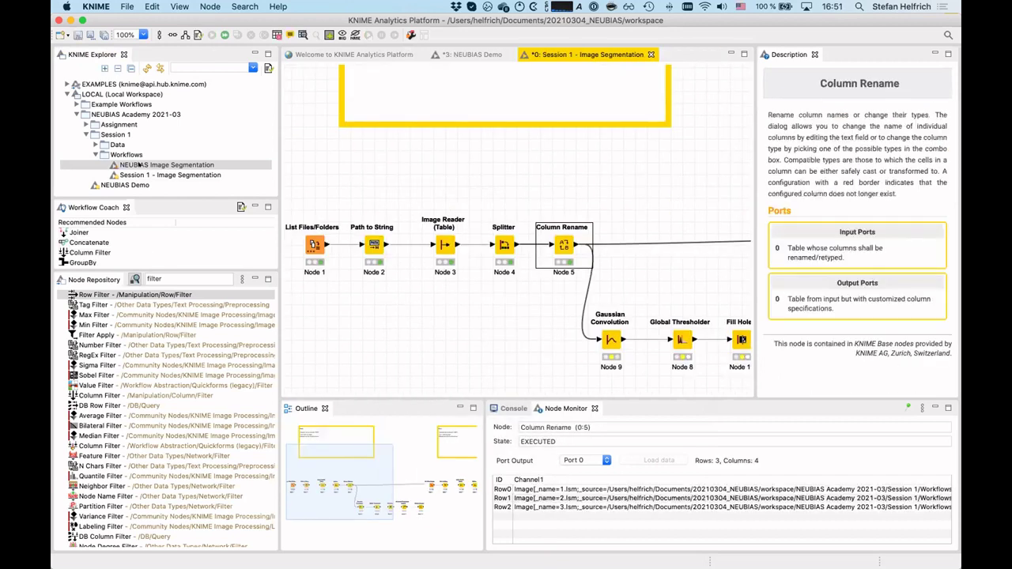
Move the NEUBIAS Image Segmentation workflow directly into the Session 1 folder, reopen it, and execute its List Files/Folders node.
drag(162, 164, 112, 133)
double_click(124, 175)
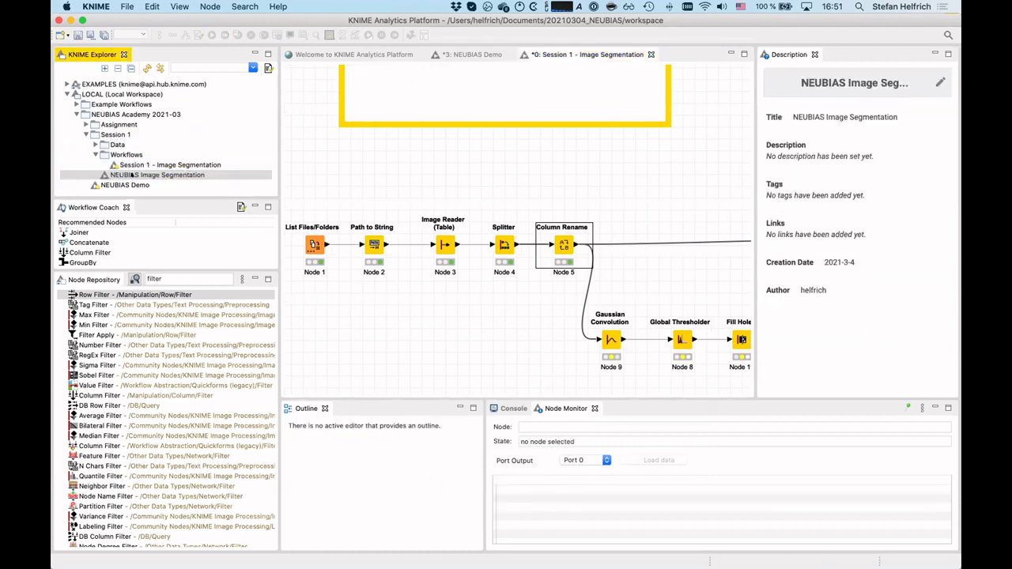
right_click(370, 177)
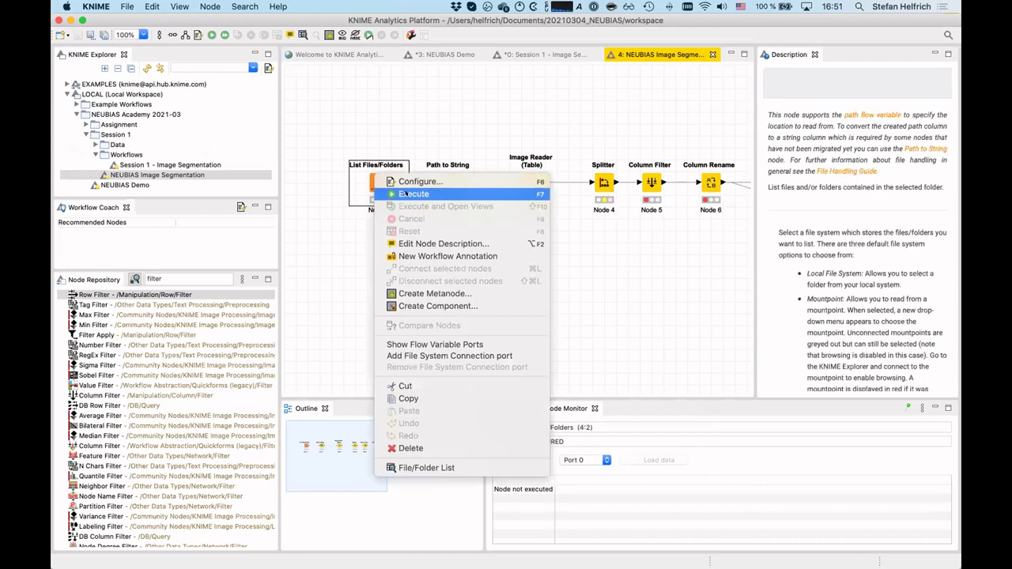
click(406, 194)
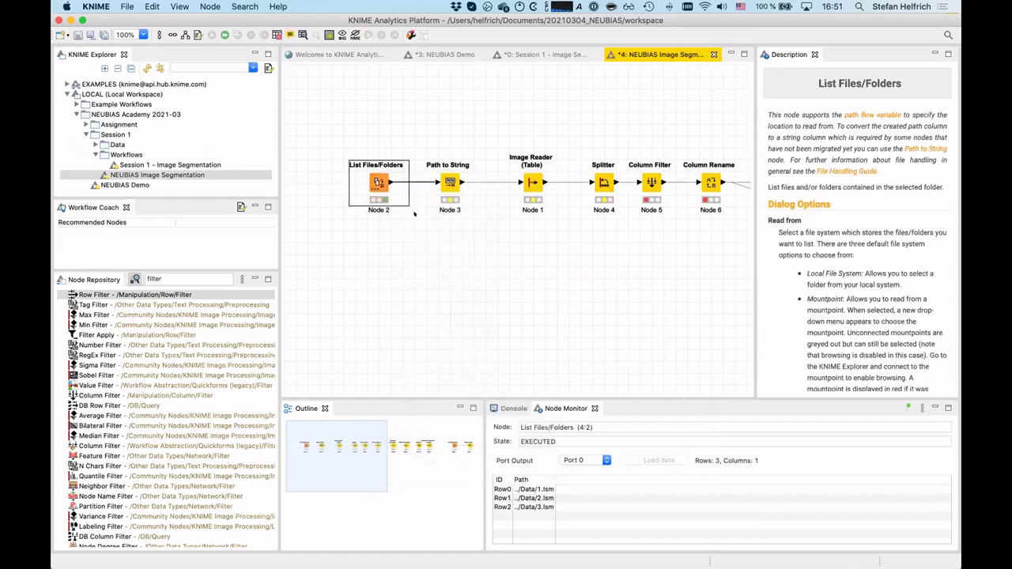
Execute the Joiner node at the end of the workflow and follow the progress along the node chain.
scroll(413, 213, right, 10)
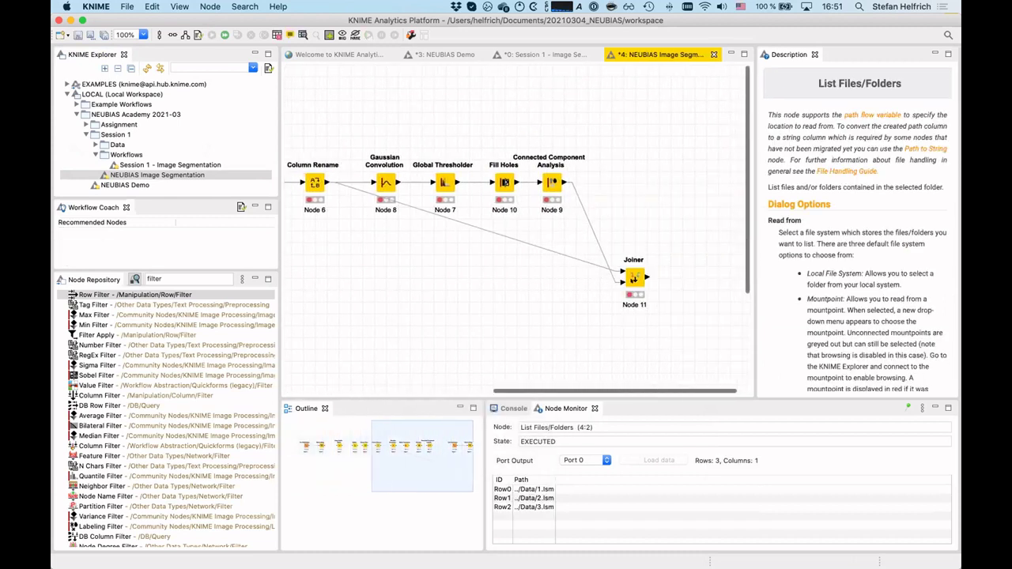
right_click(633, 277)
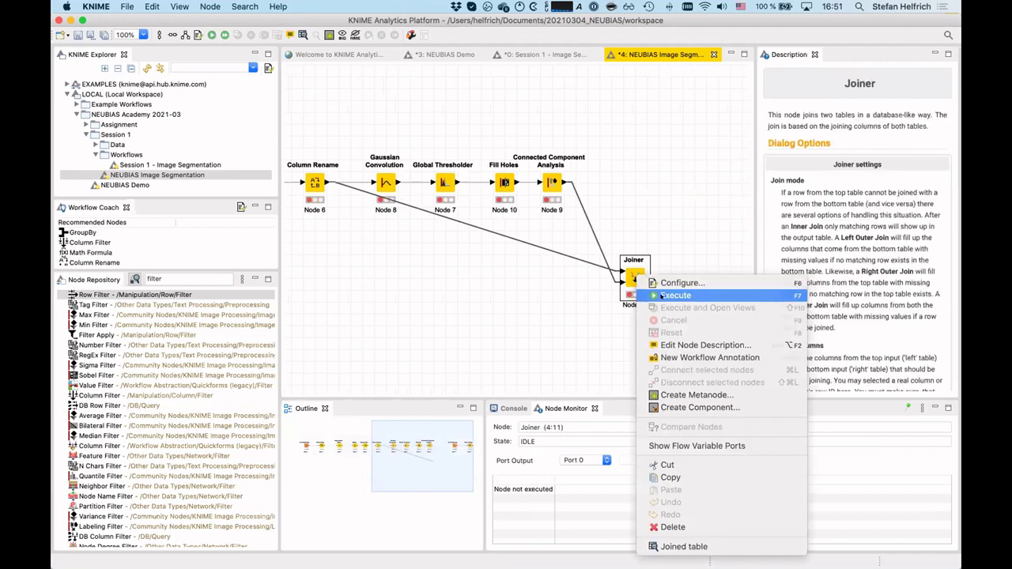
click(671, 294)
scroll(364, 272, left, 5)
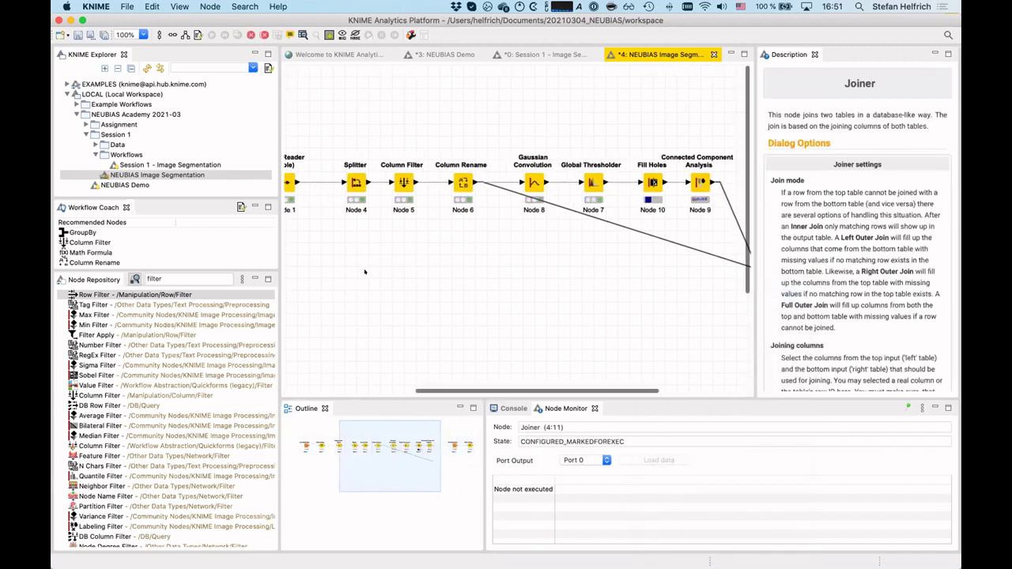
scroll(365, 271, right, 5)
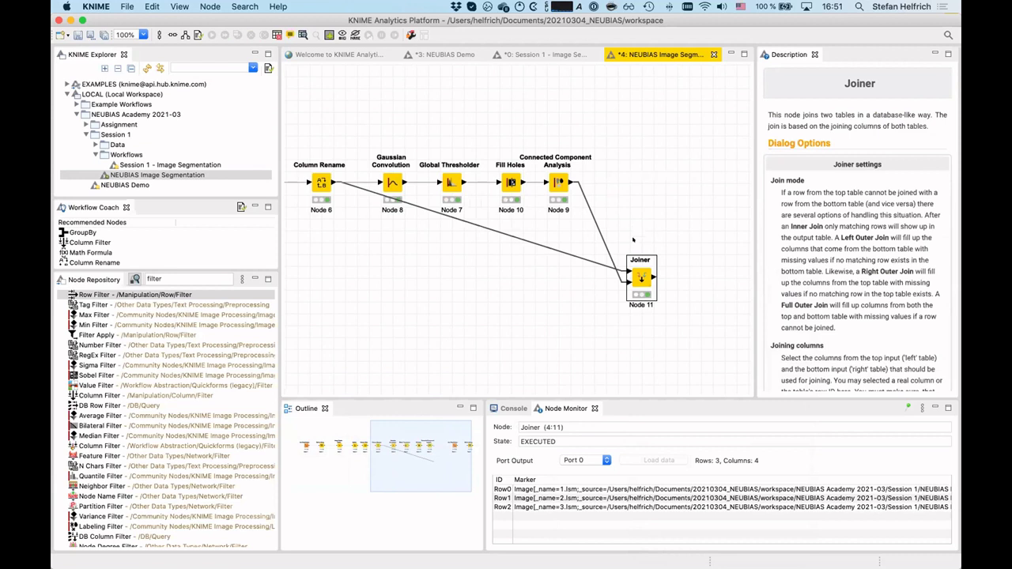
Maximize the NEUBIAS Image Segmentation editor and label the Image Reader (Table) node "Load all images from folder X" on two lines.
scroll(632, 239, left, 6)
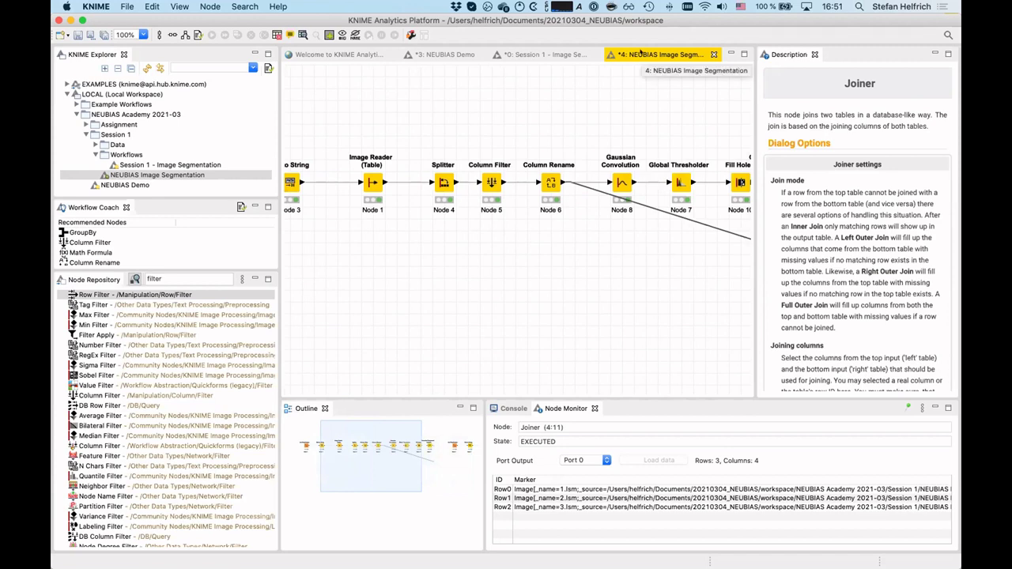
double_click(641, 54)
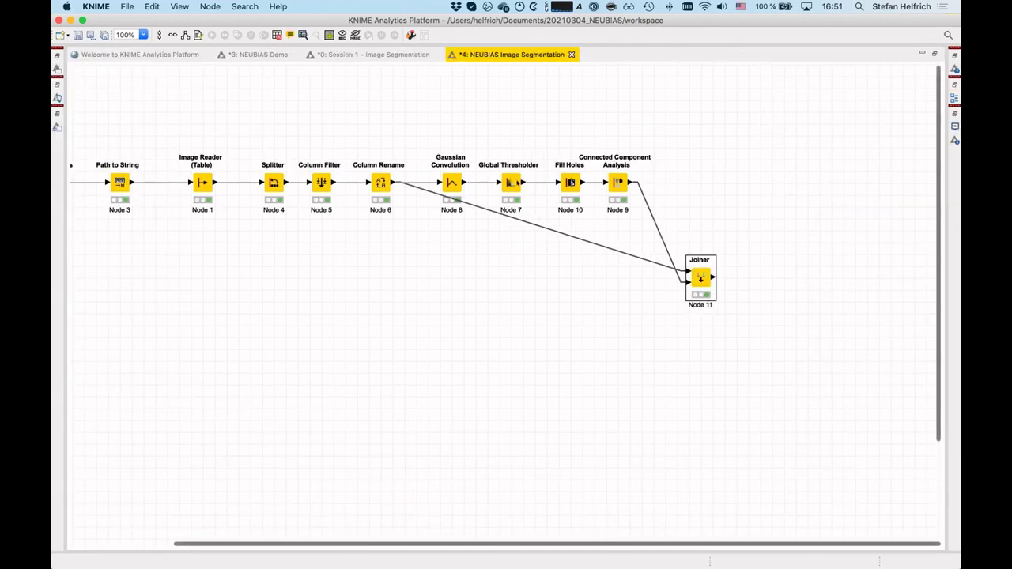
click(479, 299)
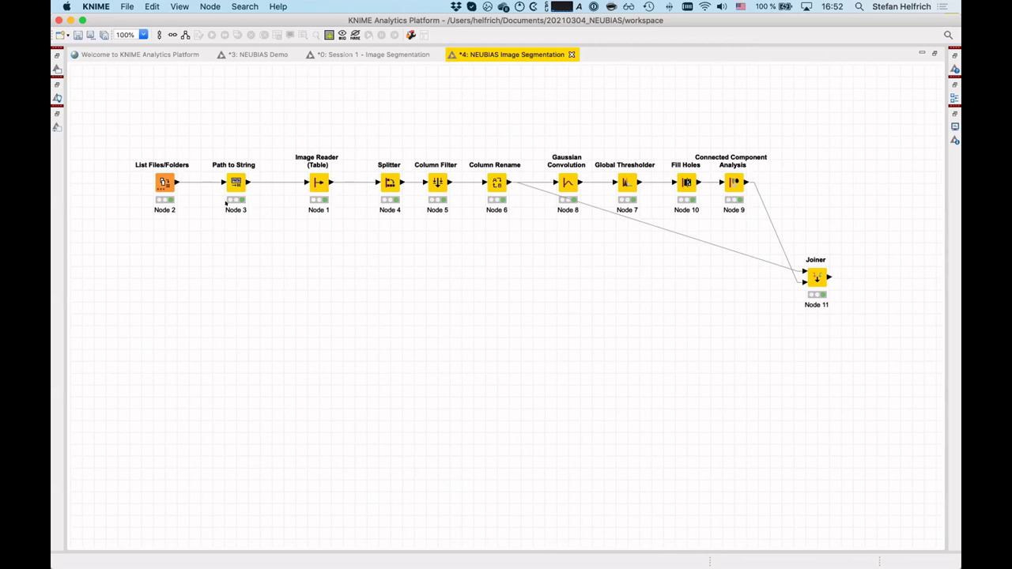
click(319, 209)
click(346, 205)
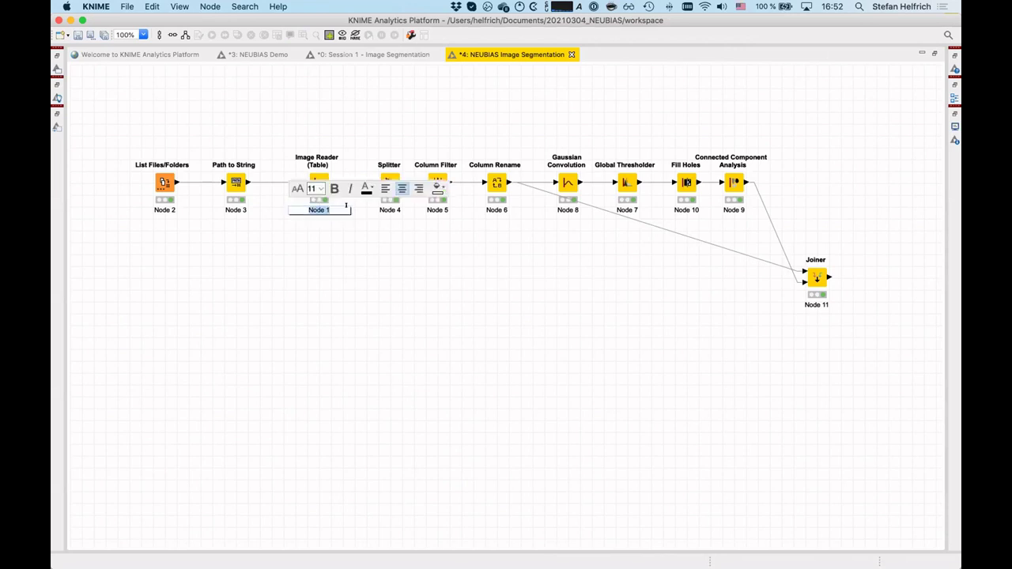
text(Load all images)
key(Return)
text(from folder X)
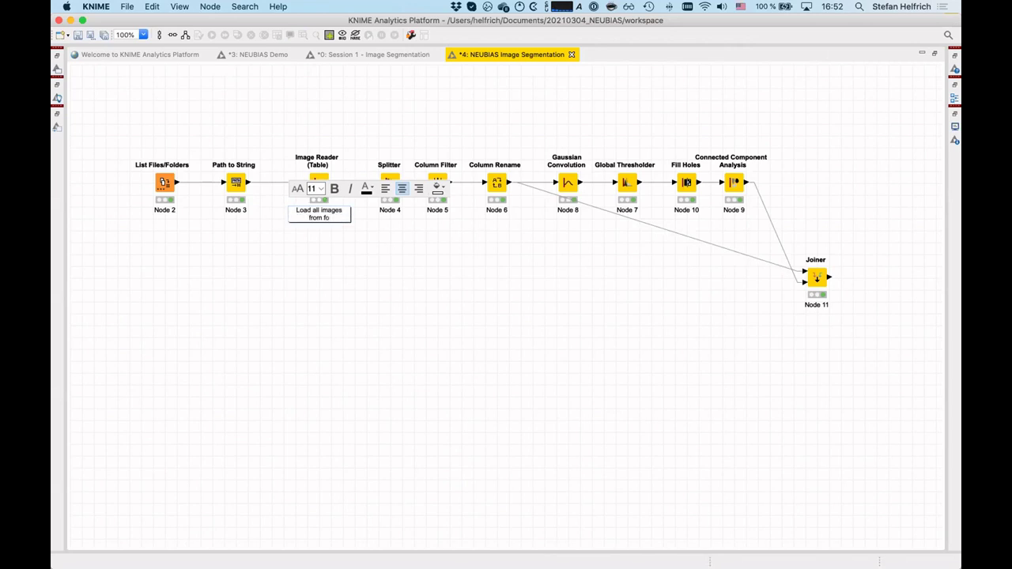
click(331, 258)
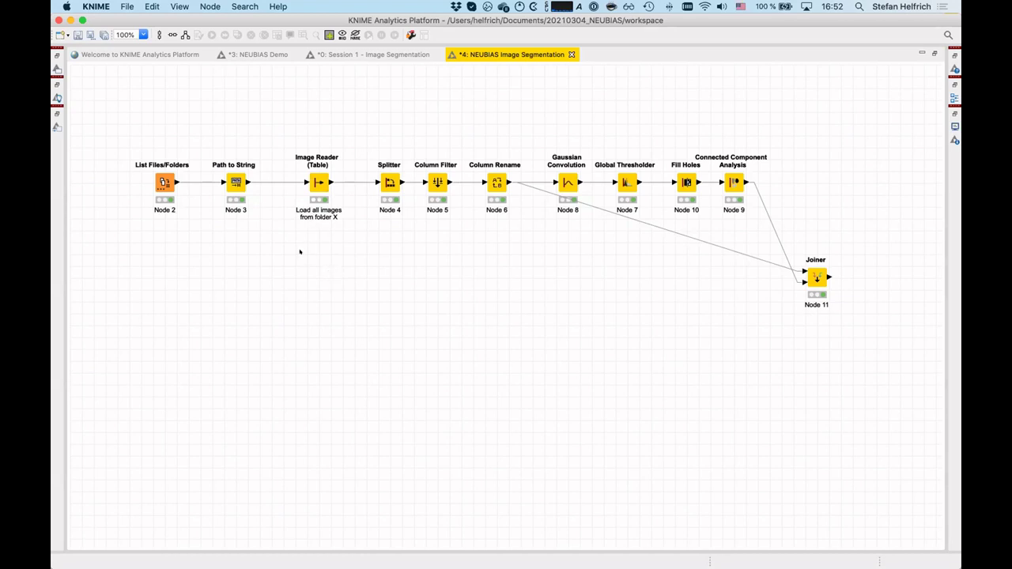
Add a workflow annotation and move and resize it to frame the nodes from Gaussian Convolution to Connected Component Analysis.
right_click(185, 251)
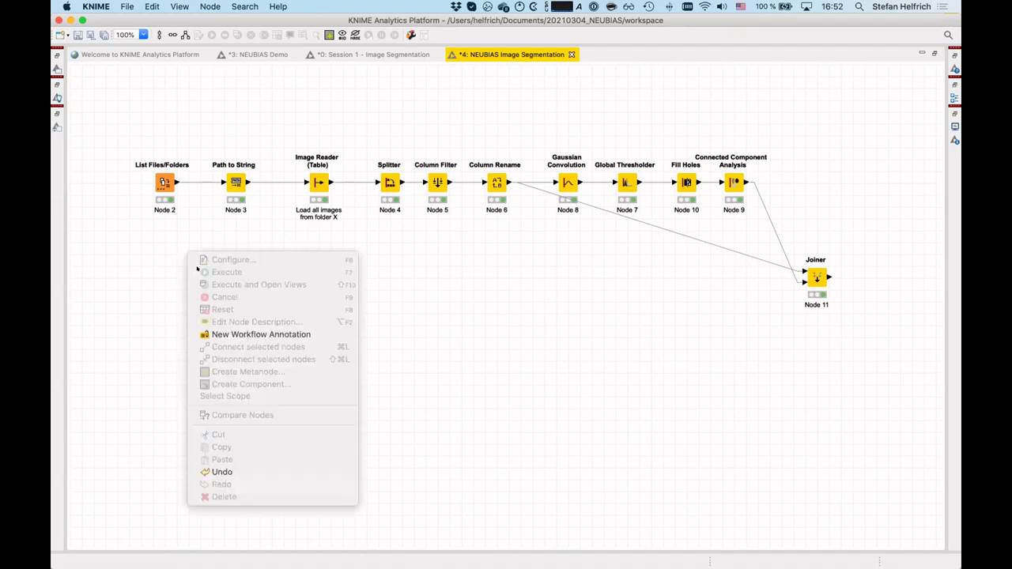
click(244, 335)
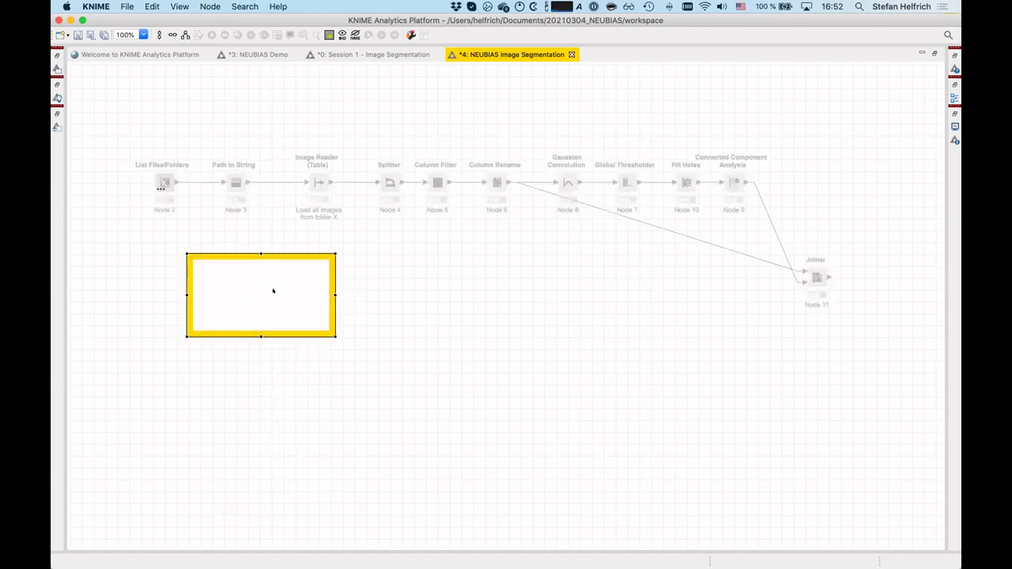
mouse_move(244, 280)
mouse_down()
mouse_move(242, 170)
mouse_move(422, 183)
mouse_up()
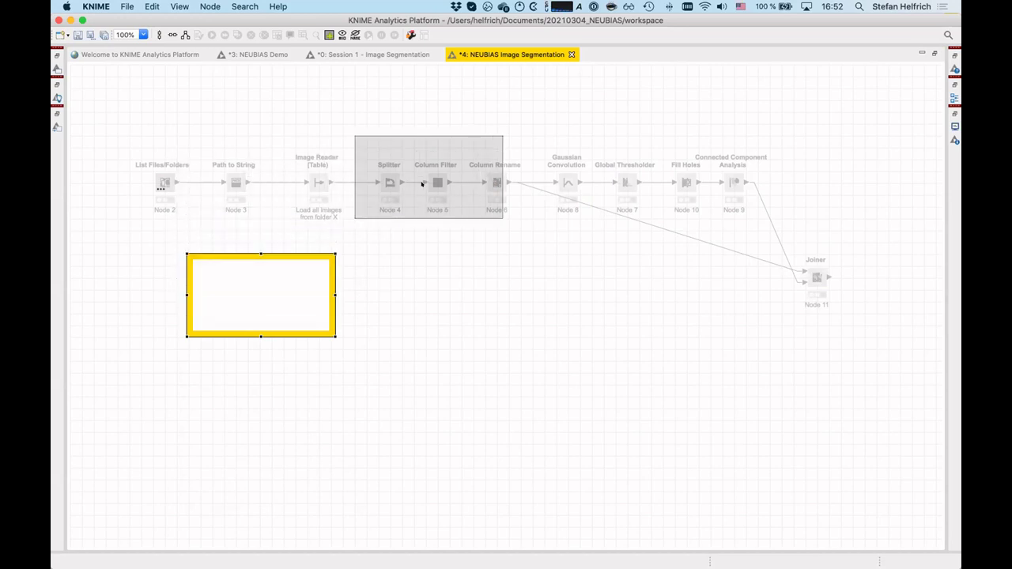
mouse_move(596, 155)
mouse_down()
mouse_move(663, 146)
mouse_move(576, 176)
mouse_move(592, 182)
mouse_up()
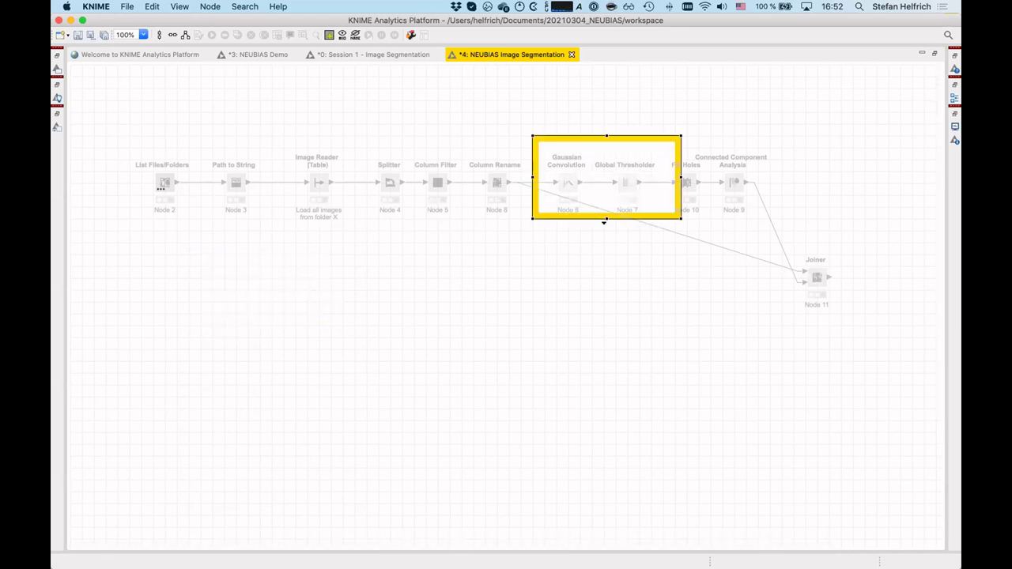
drag(678, 184, 776, 184)
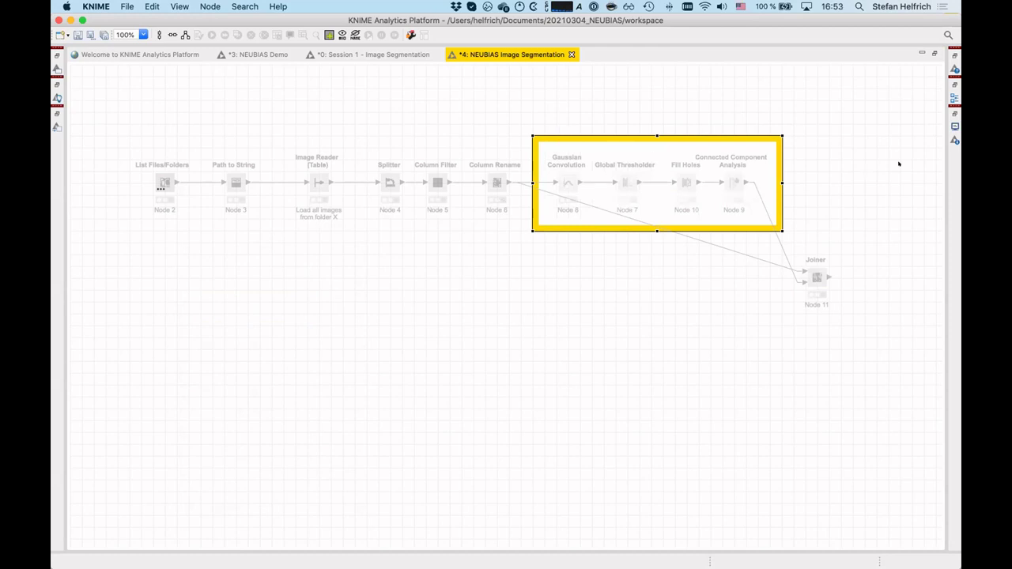
click(852, 175)
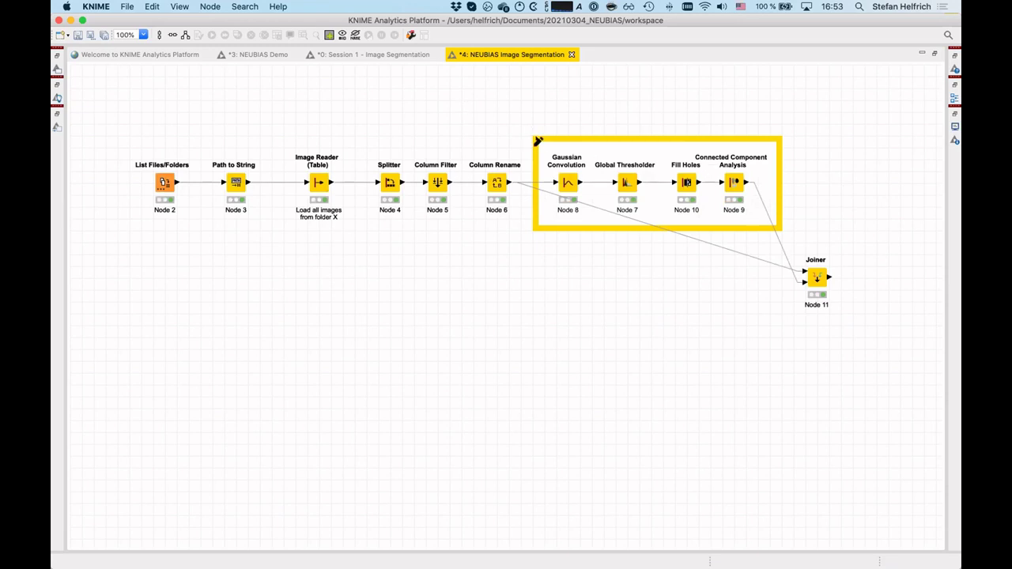
Enter "Descriptive Text: Segmentation" in the workflow annotation and make the word "Segmentation" bold.
click(537, 141)
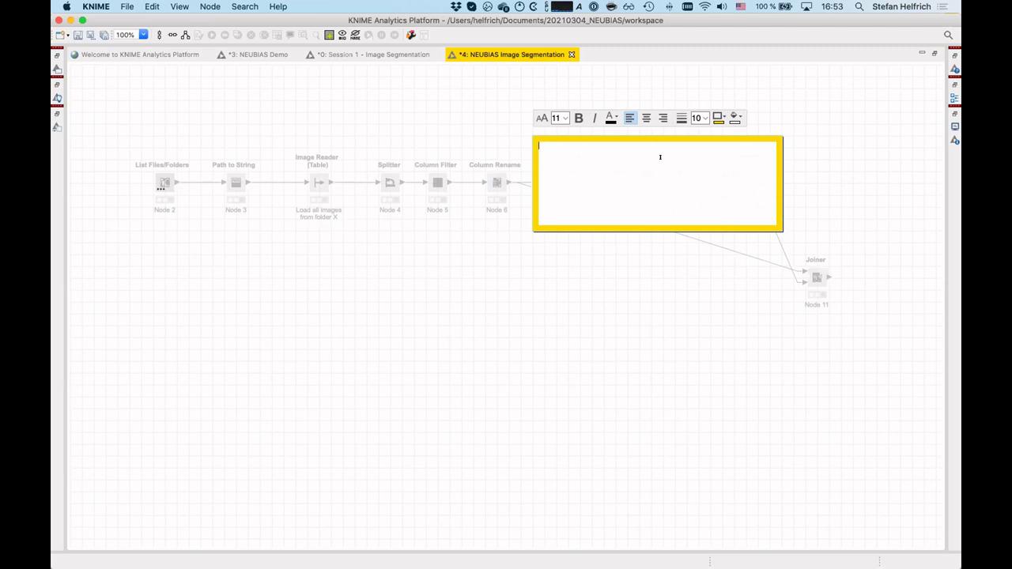
text(Descriptive Text: Segmentation)
key(shift+alt+Left)
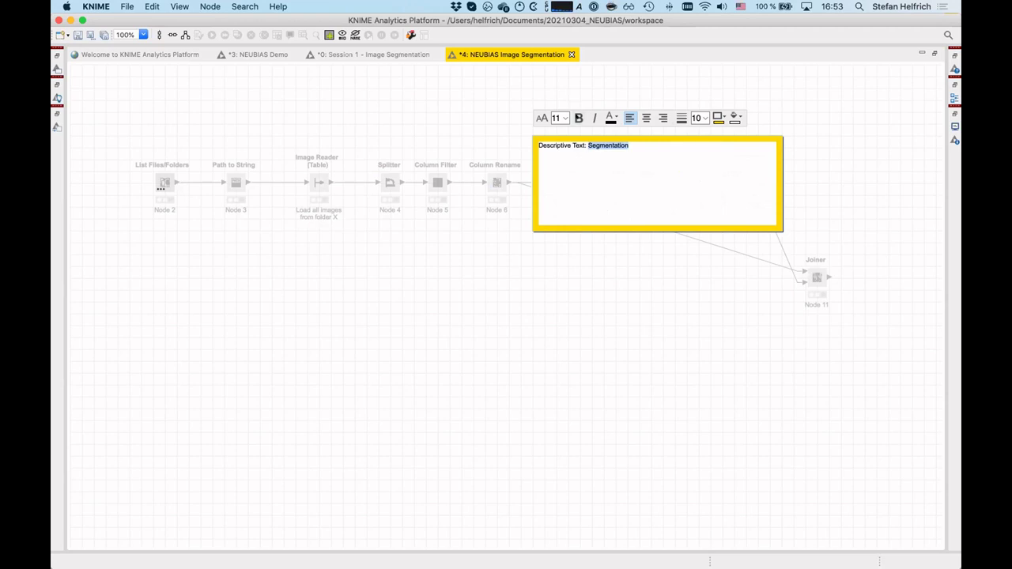
key(super+b)
click(499, 125)
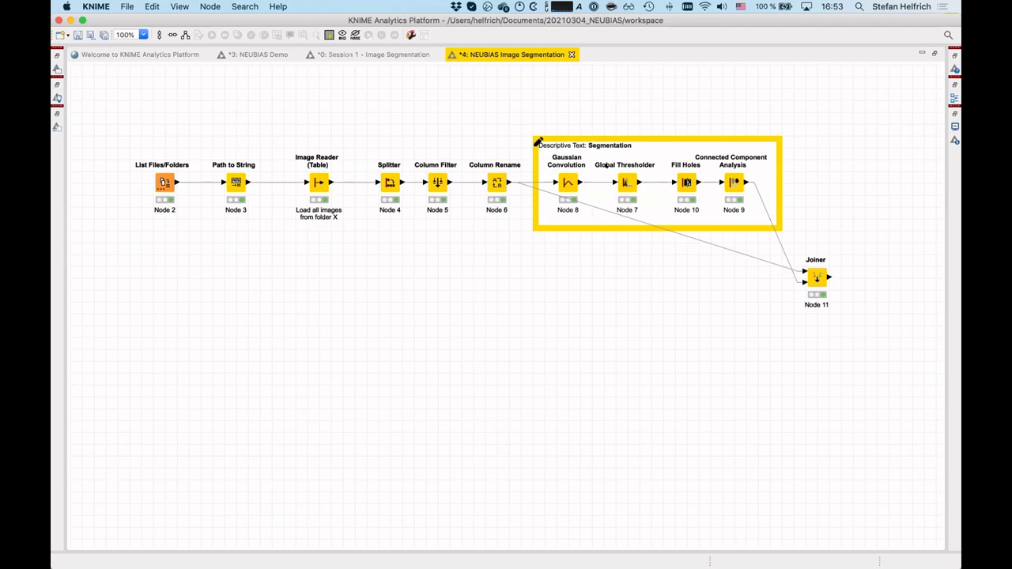
click(663, 308)
Wrap the four nodes inside the annotation into a component named "Image Segmentation", accepting the reset of executed nodes.
drag(807, 149, 555, 181)
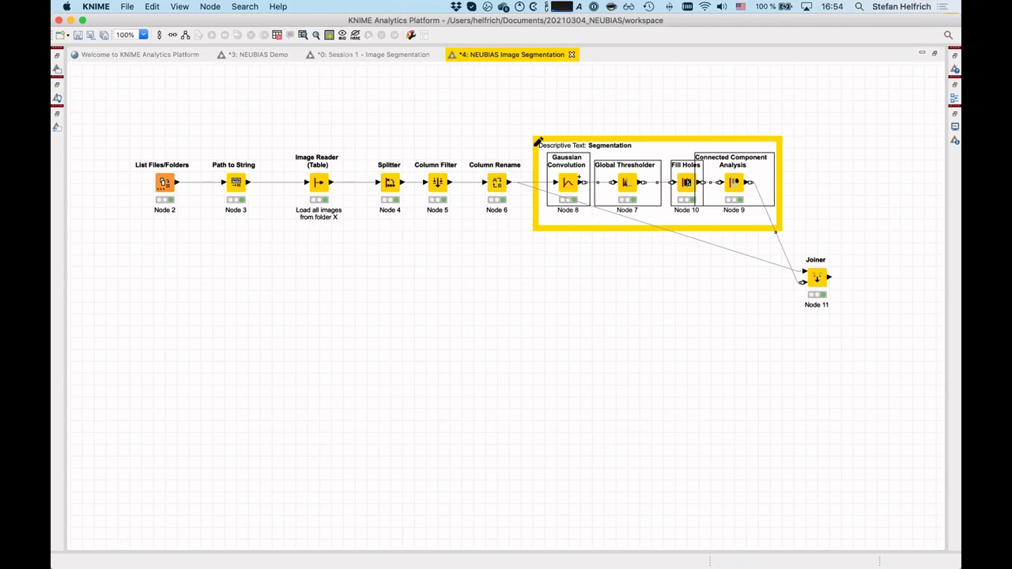
right_click(734, 184)
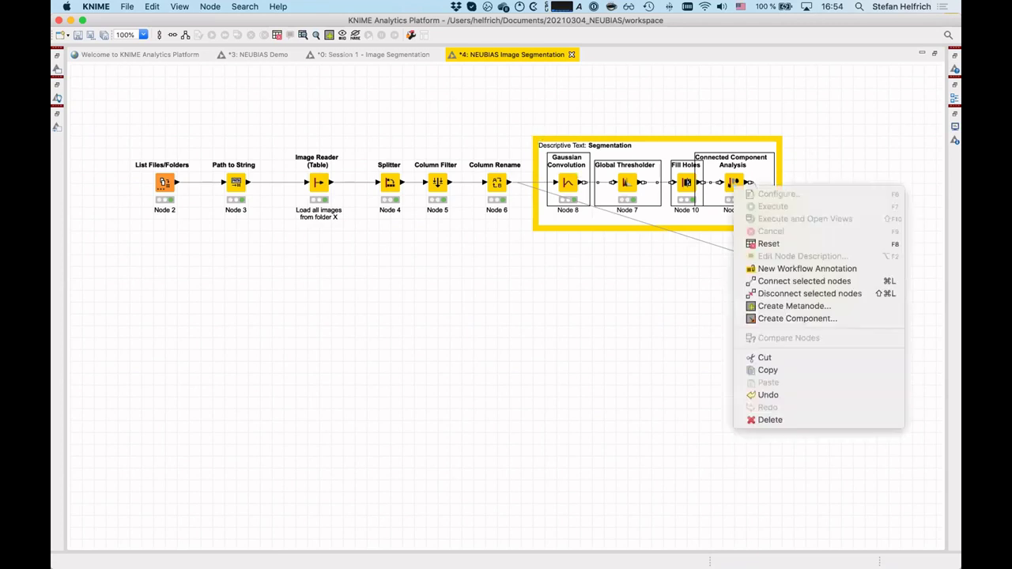
click(784, 318)
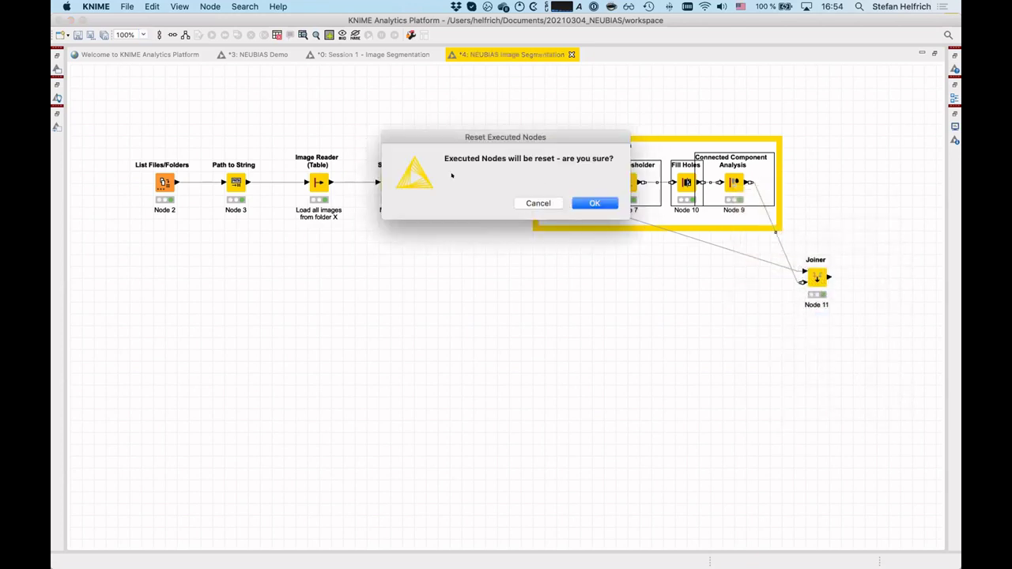
click(589, 203)
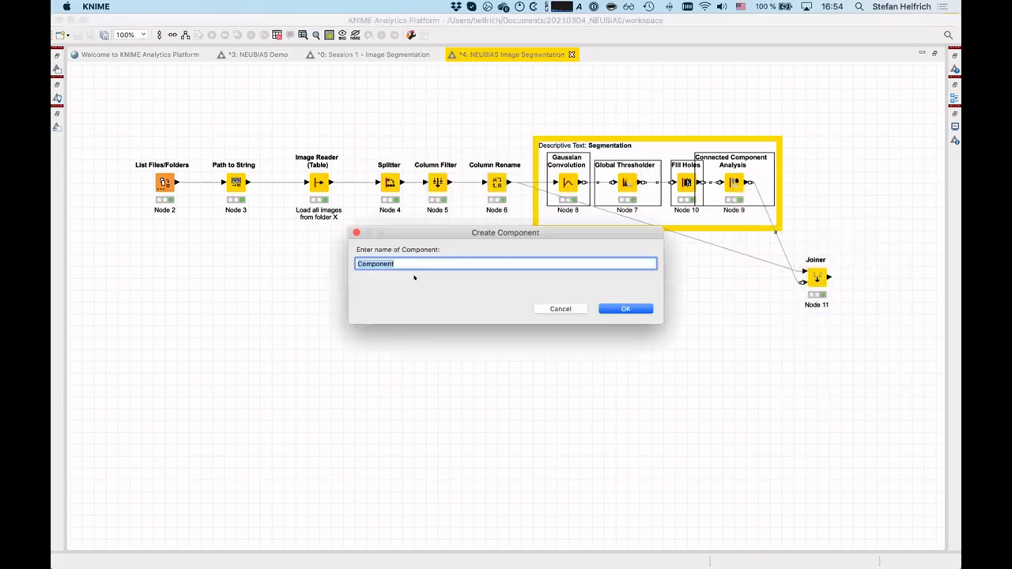
text(Image Segmentation)
key(Return)
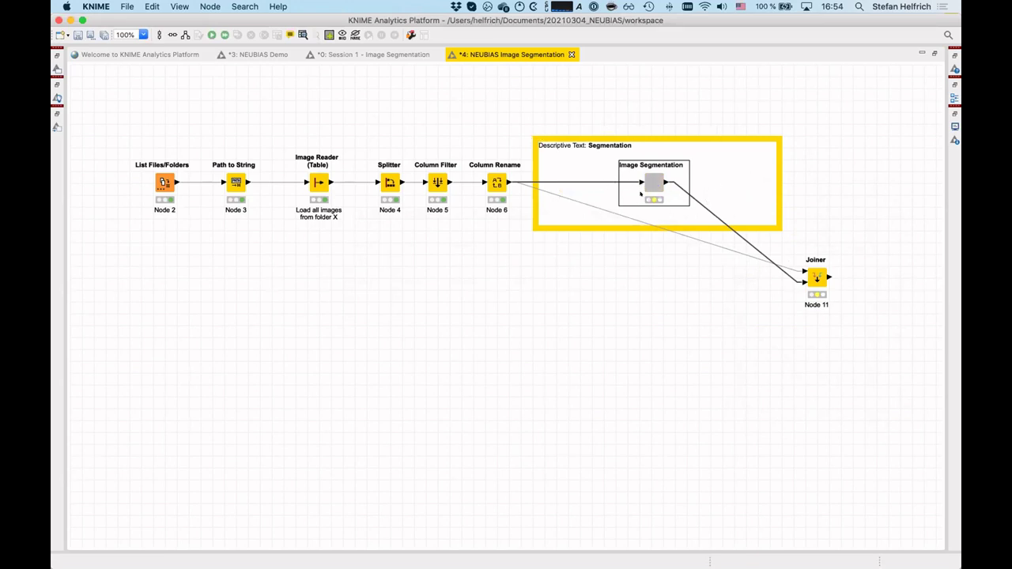
Move the Image Segmentation component closer to the Column Rename node and open its inner workflow.
drag(594, 182, 586, 183)
right_click(591, 184)
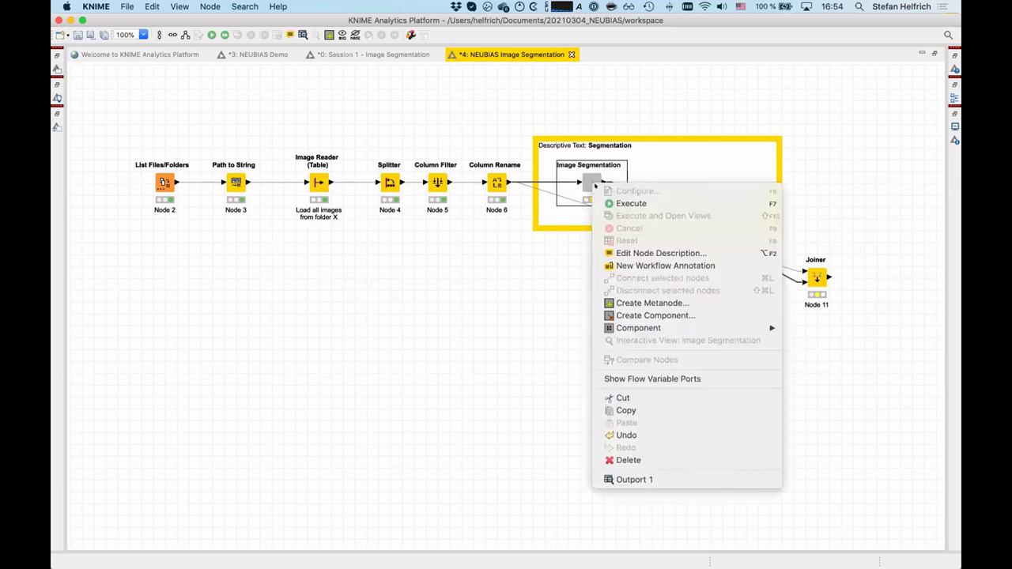
click(537, 291)
right_click(586, 180)
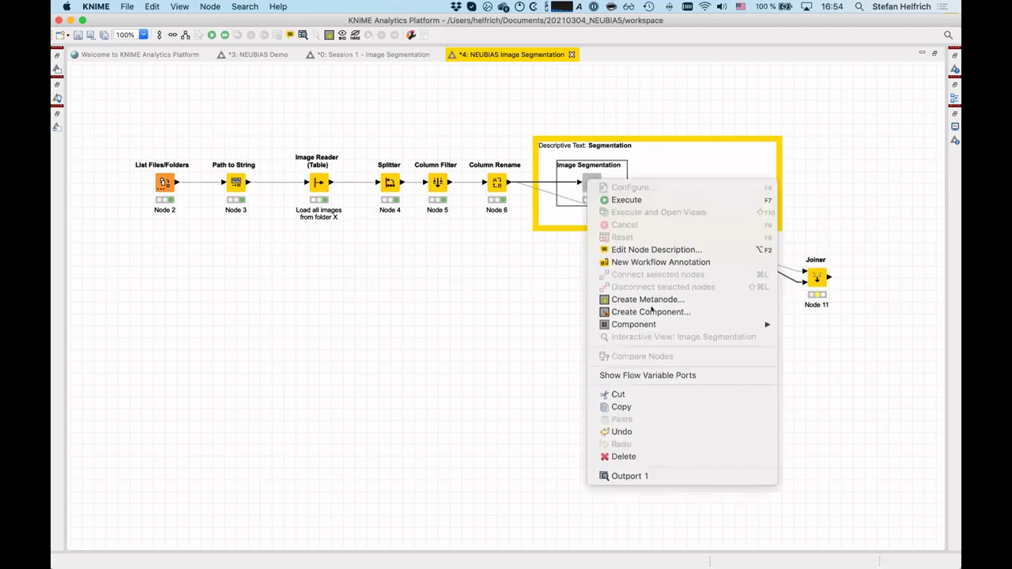
mouse_move(696, 326)
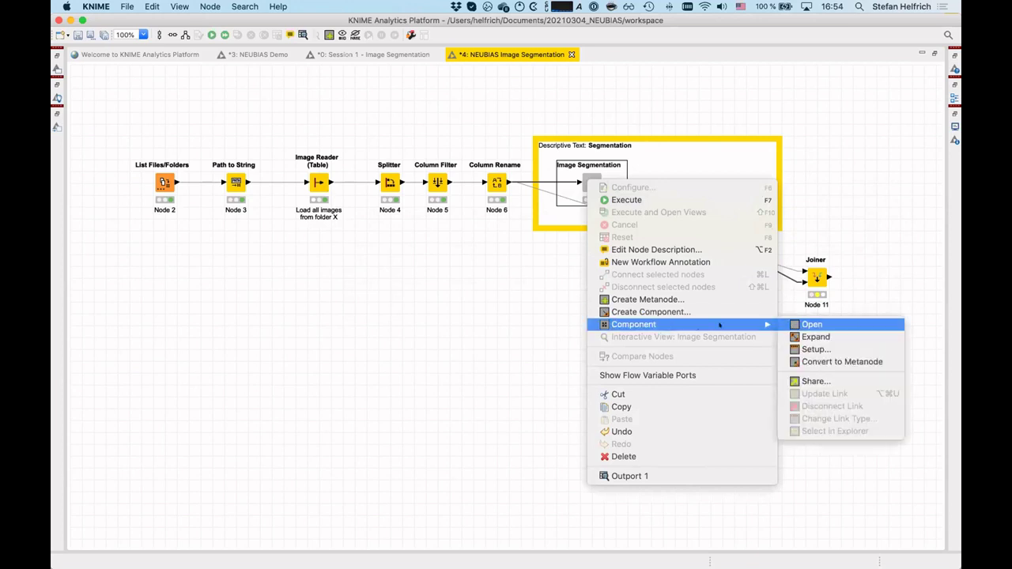
click(812, 325)
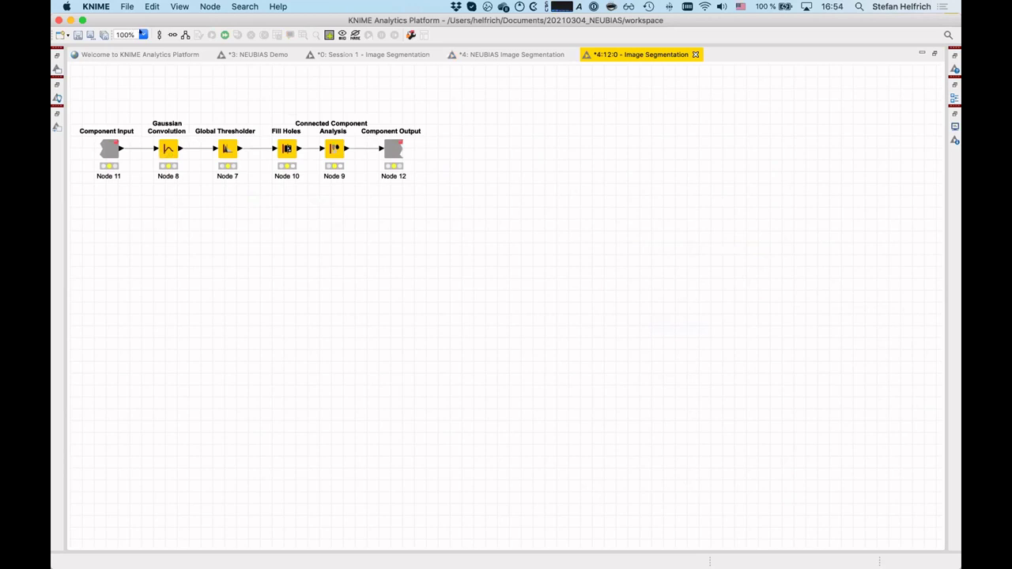
click(143, 35)
click(125, 144)
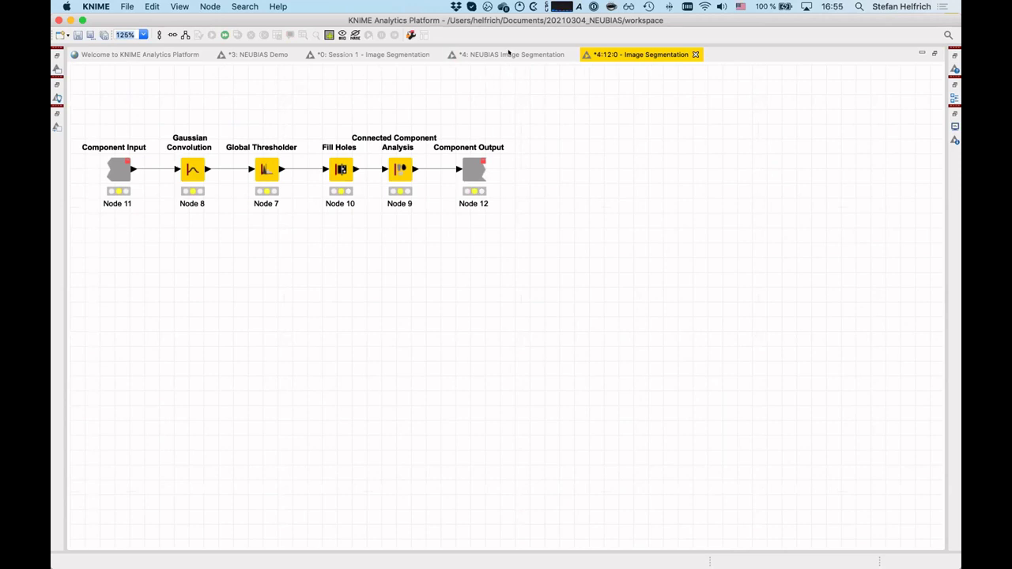
click(508, 53)
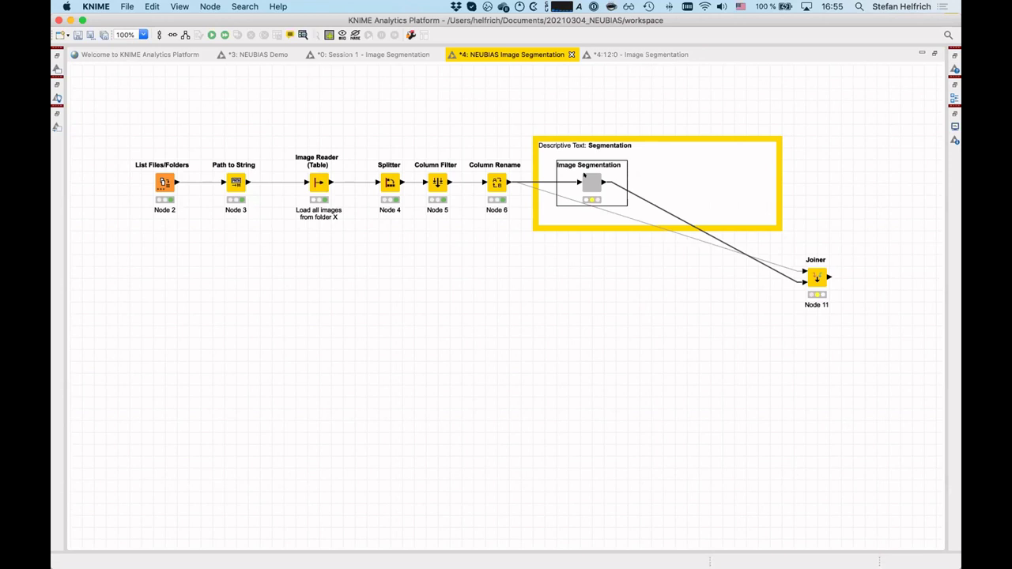
right_click(584, 176)
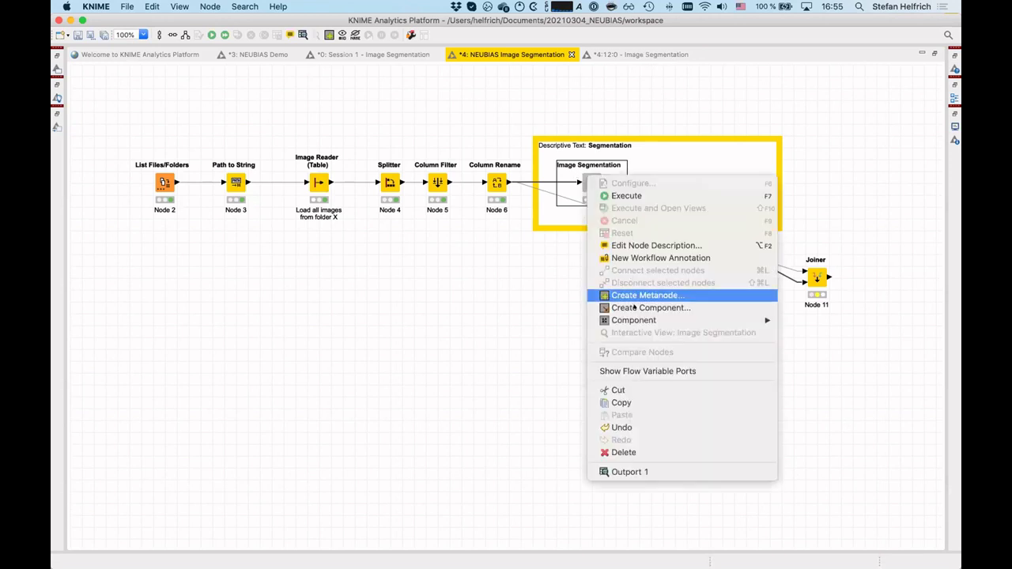
mouse_move(633, 319)
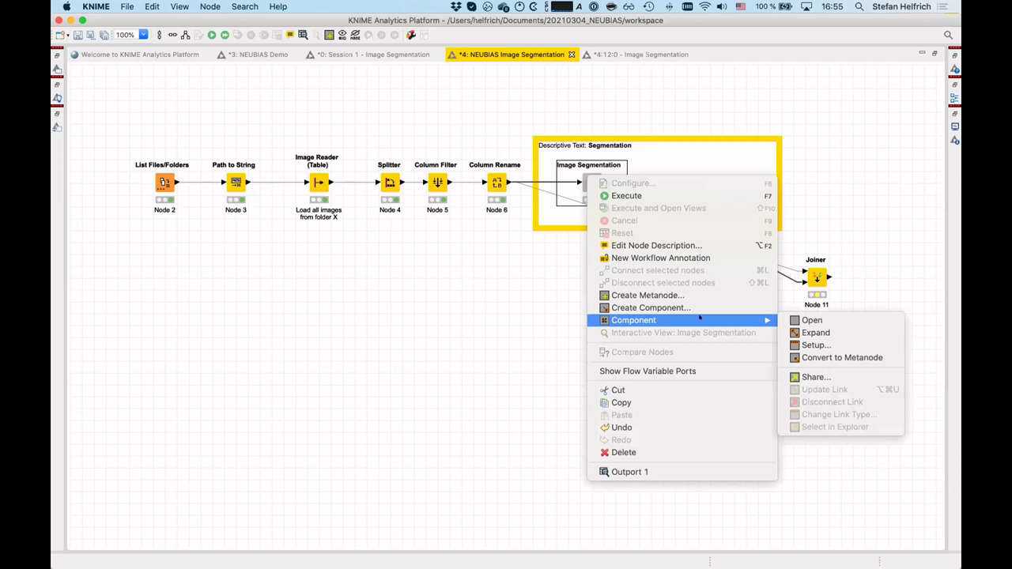
click(860, 376)
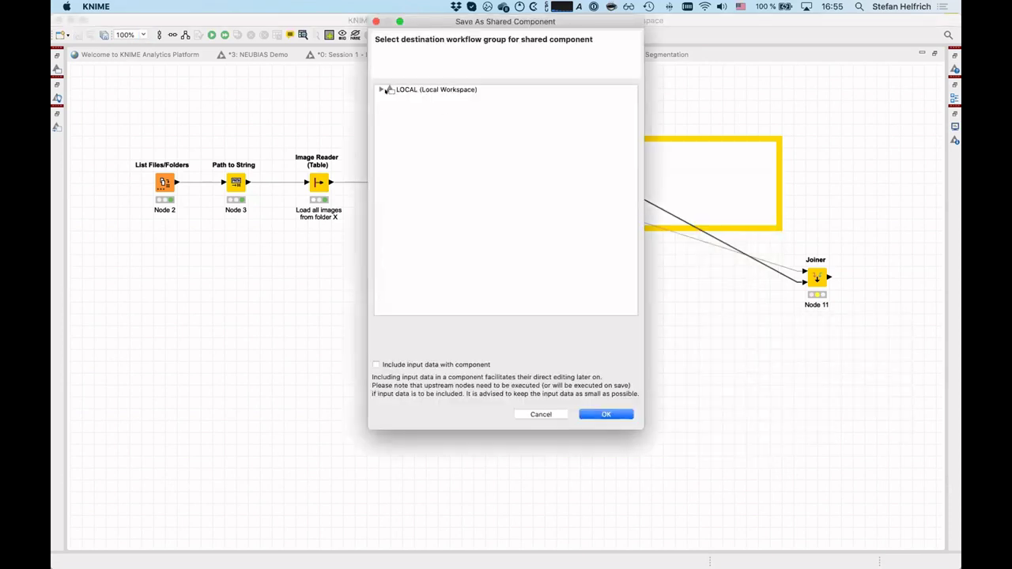
click(381, 89)
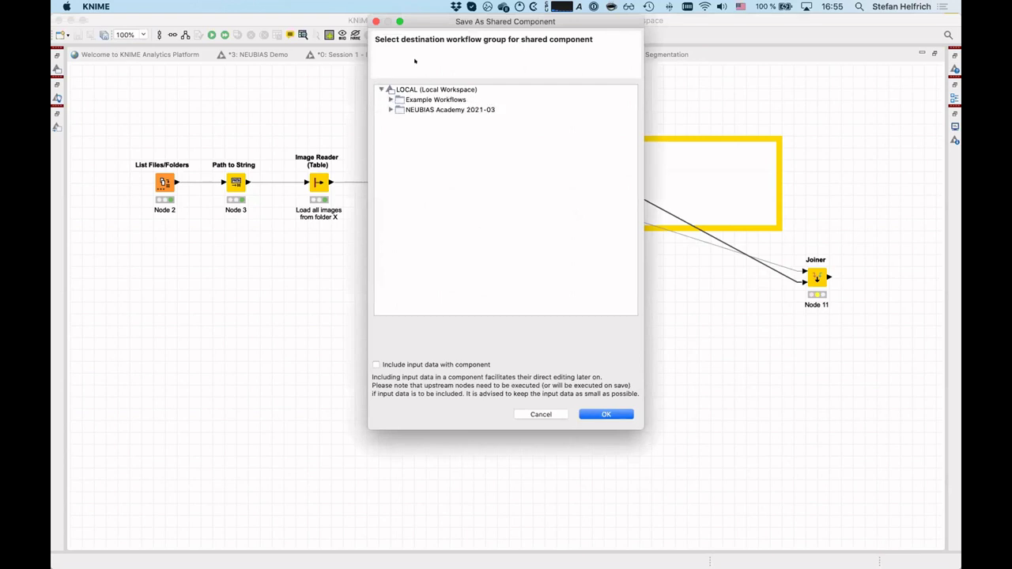
click(540, 414)
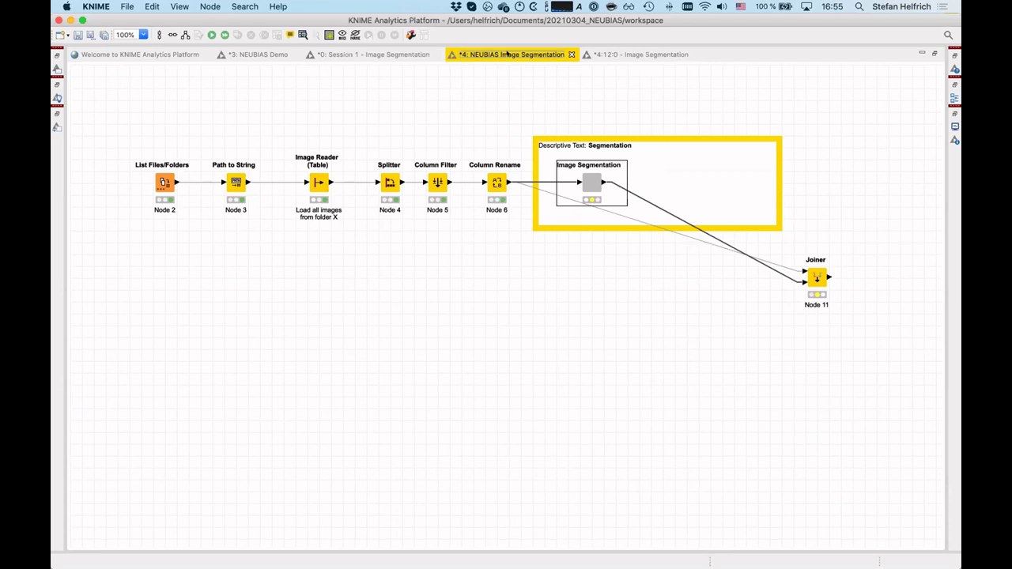
Restore the maximized editor to the normal layout and connect to My-KNIME-Hub in the KNIME Explorer.
double_click(500, 54)
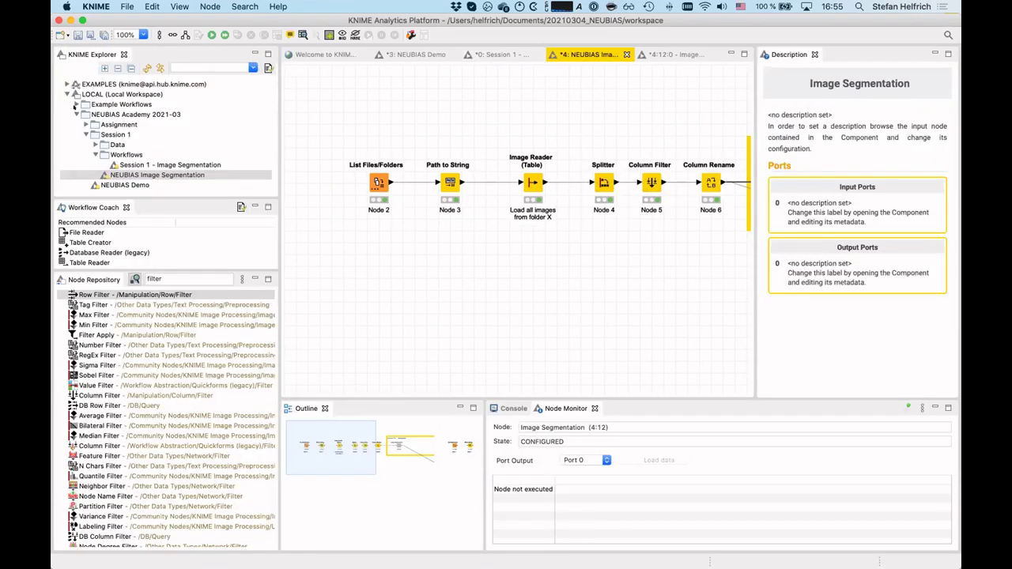
click(101, 93)
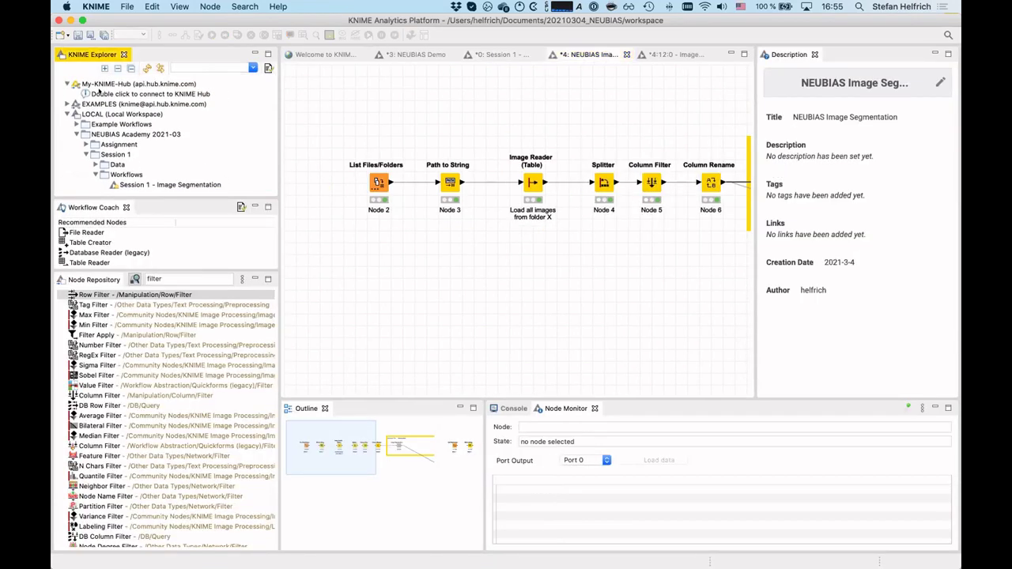
double_click(100, 93)
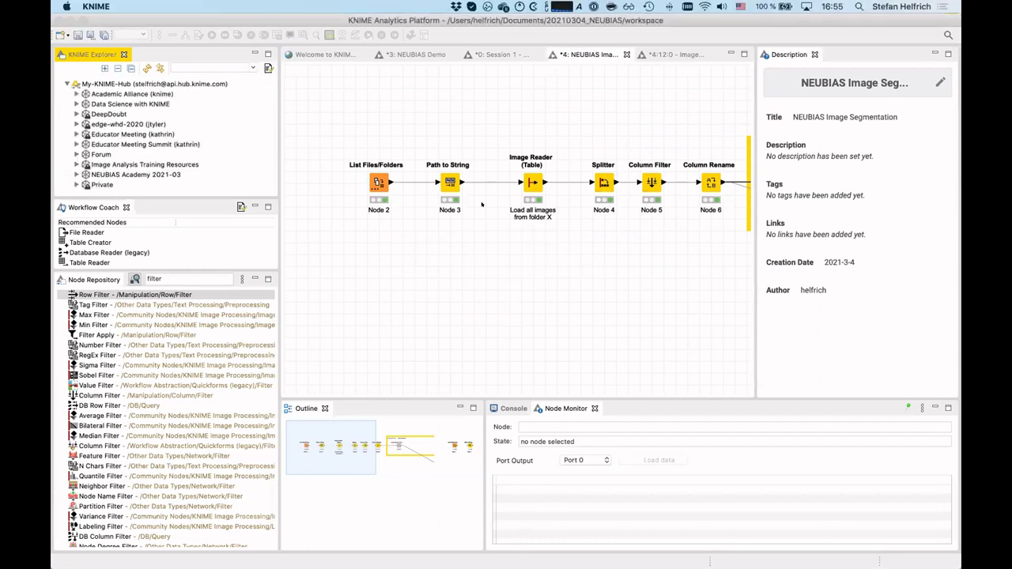
Share the Image Segmentation component to the Public space of My-KNIME-Hub and link the local instance to it with an absolute link.
scroll(471, 203, right, 10)
right_click(388, 182)
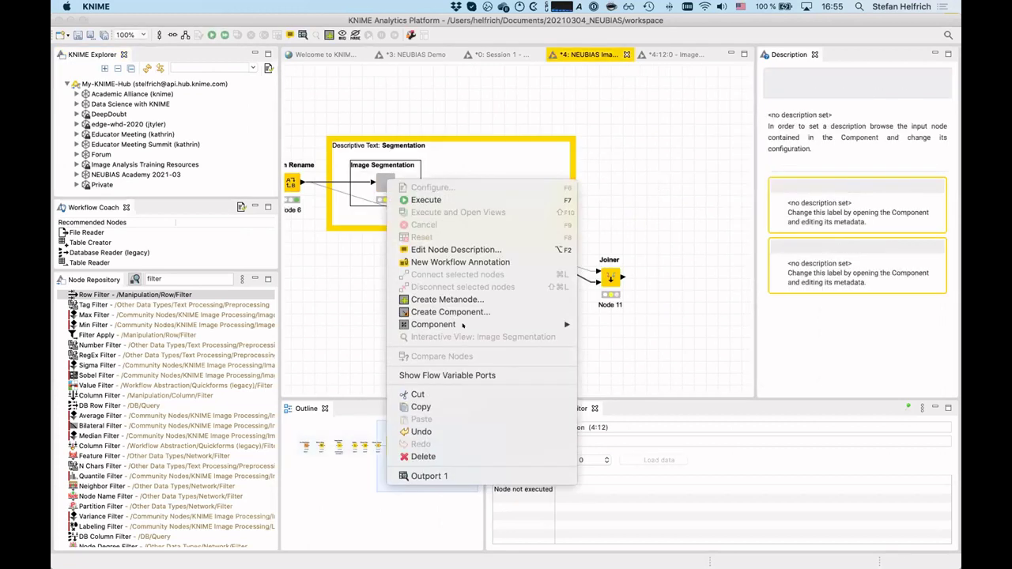
mouse_move(521, 324)
click(615, 381)
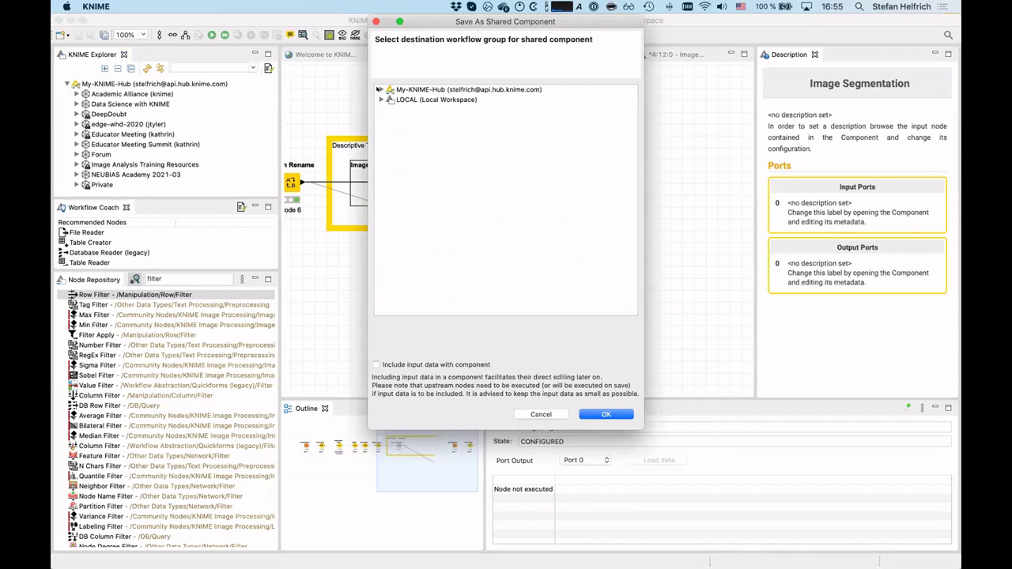
click(380, 90)
click(409, 199)
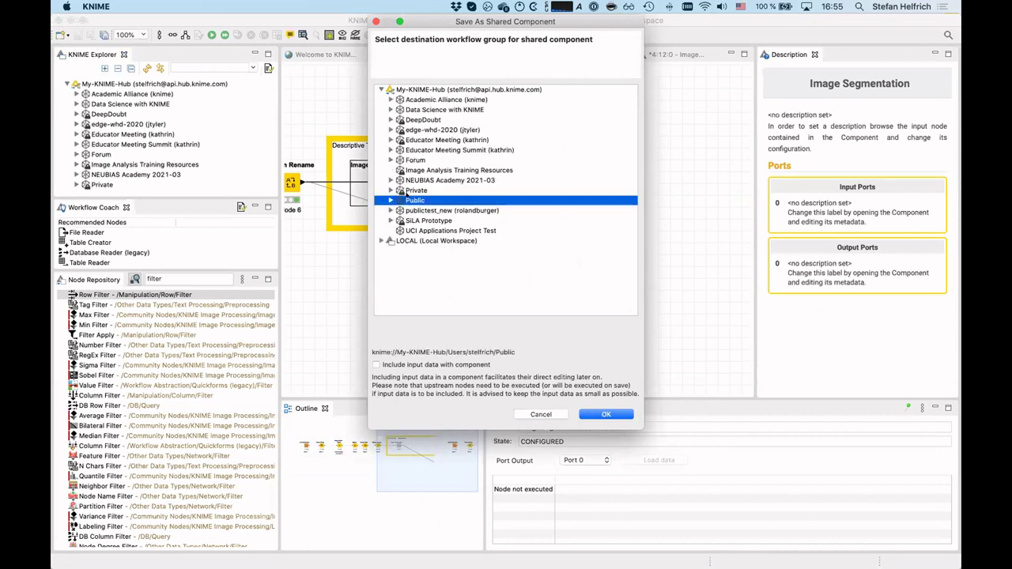
click(605, 414)
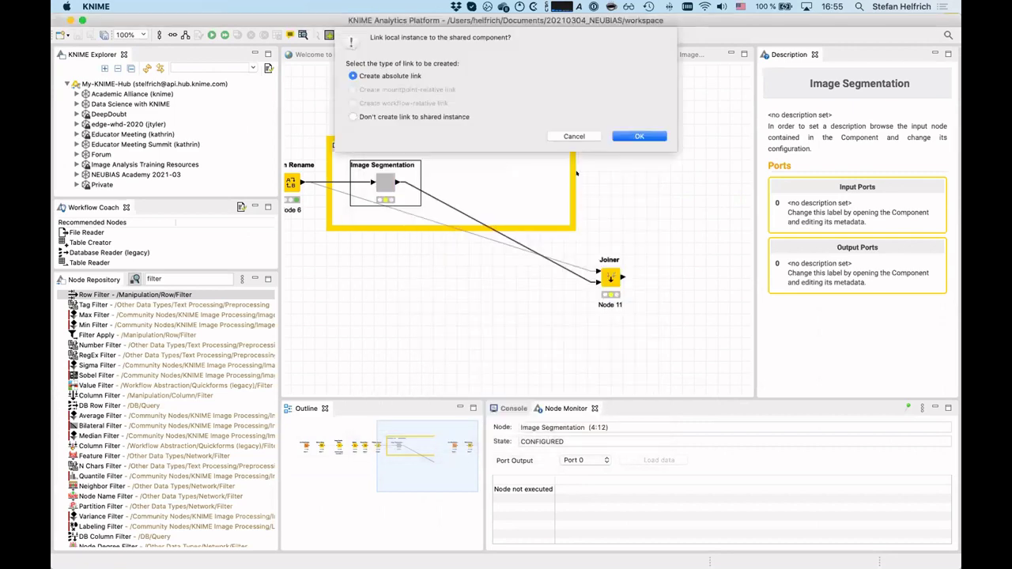
click(641, 132)
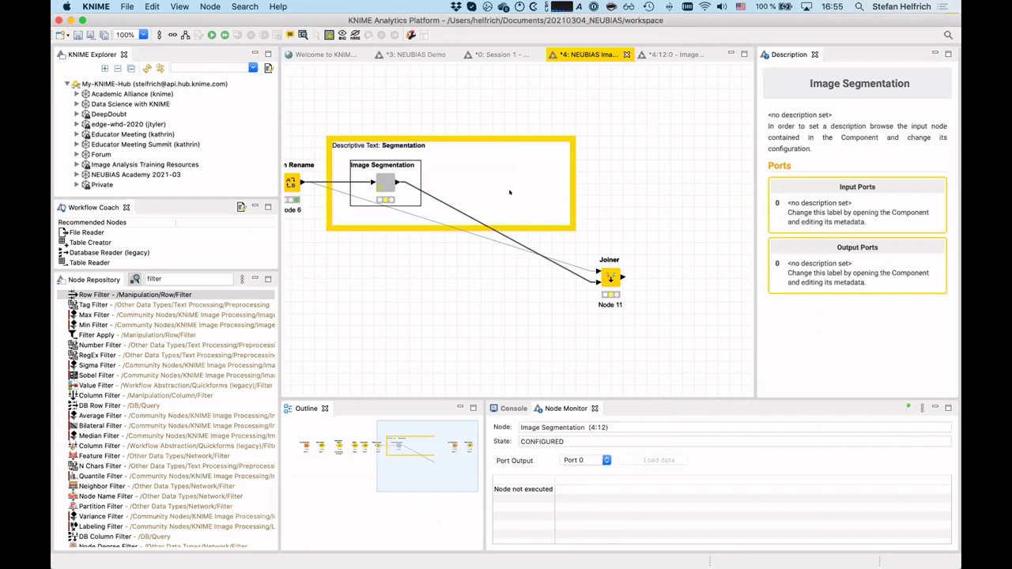
Switch to the KNIME Hub search results in the browser and open the page of the Image Segmentation component from the Public space.
scroll(513, 205, left, 5)
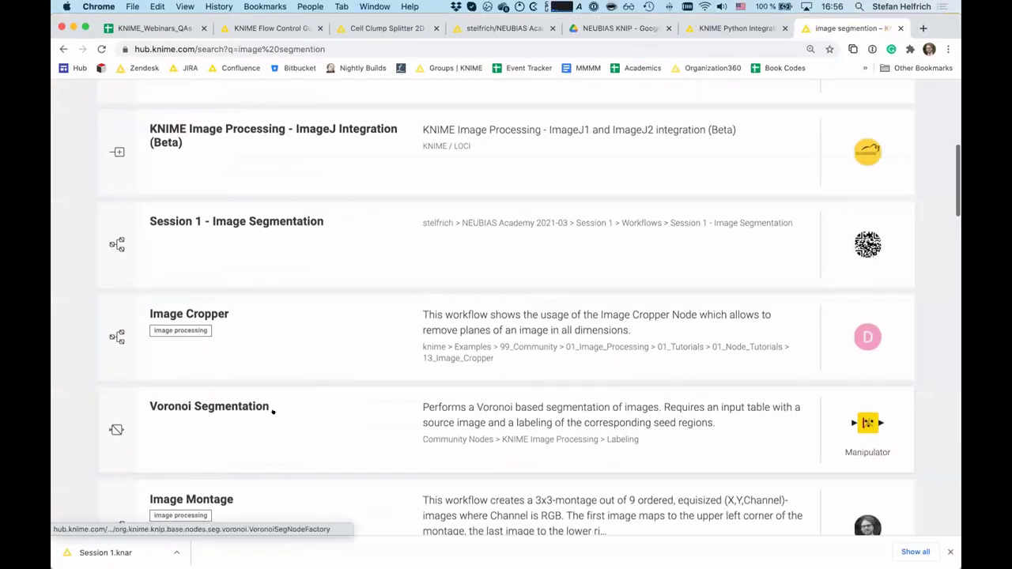
scroll(273, 409, down, 5)
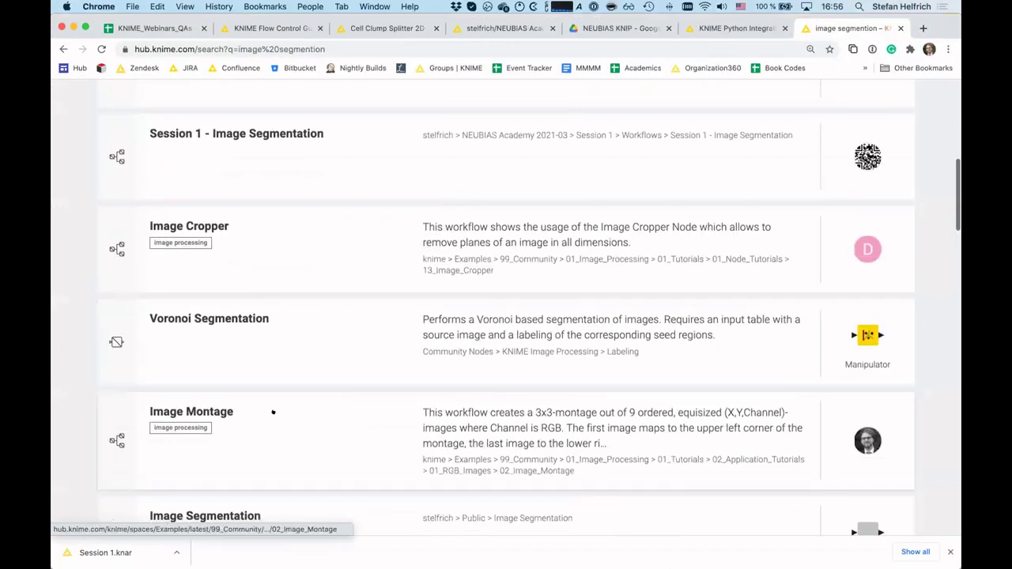
click(489, 403)
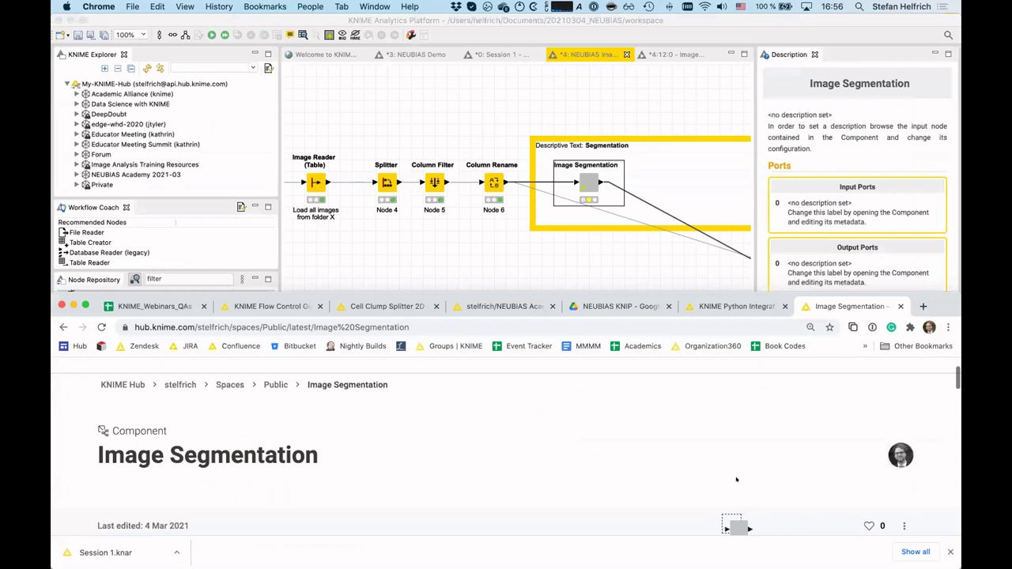
scroll(736, 479, down, 3)
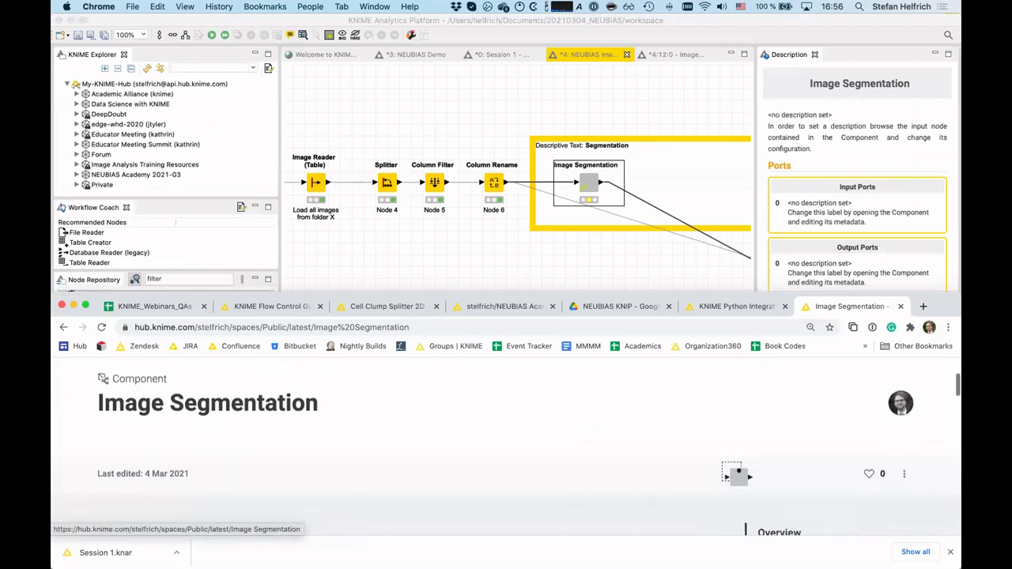
Add the Image Segmentation component from its Hub page to the workflow below Column Rename and connect Column Rename's output to its input.
drag(715, 421, 517, 234)
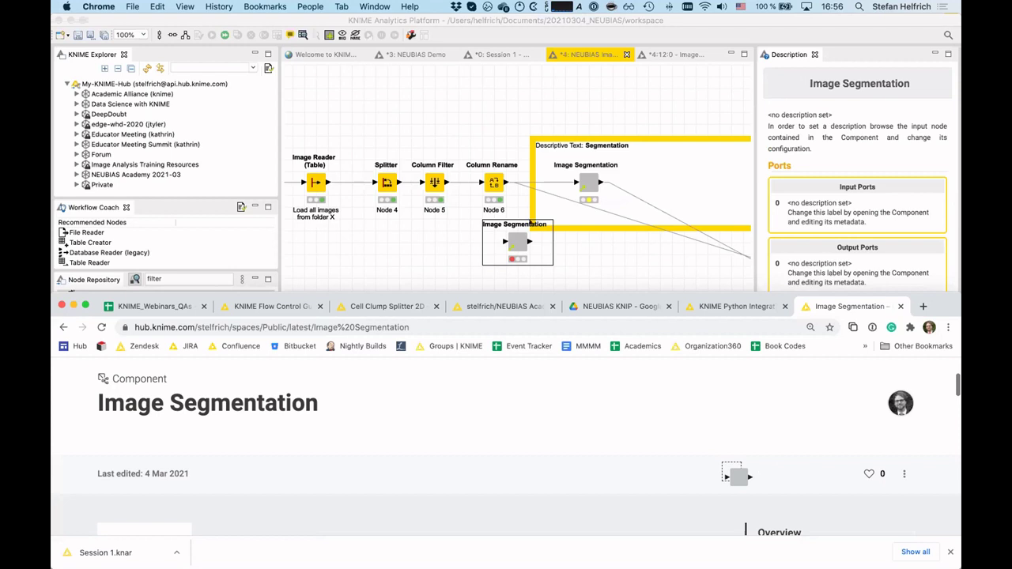
click(518, 242)
drag(518, 241, 530, 243)
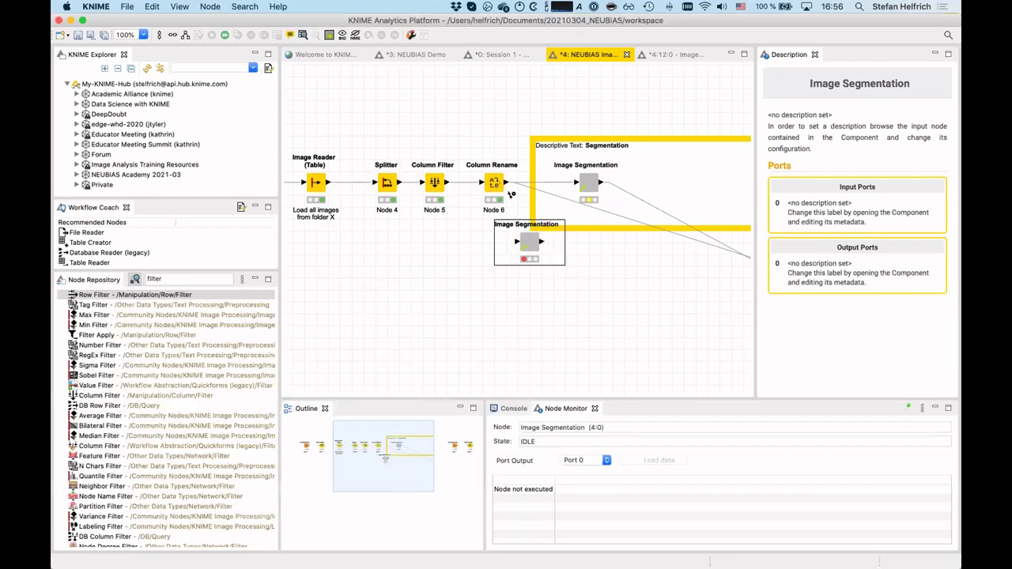
drag(510, 182, 520, 241)
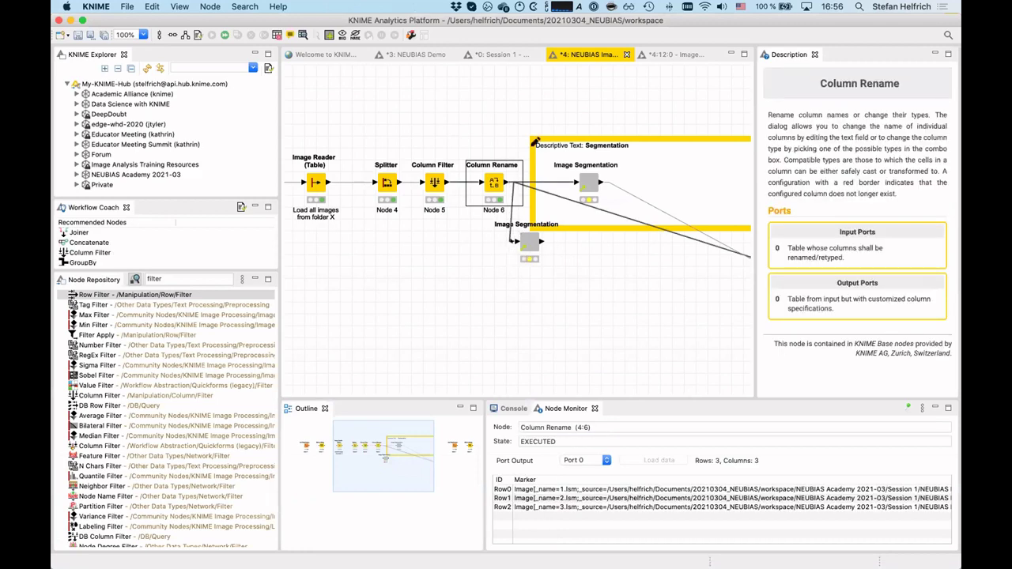
Examine the component link options, such as updating or disconnecting the link, for the Image Segmentation component added from the Hub.
click(528, 242)
right_click(528, 242)
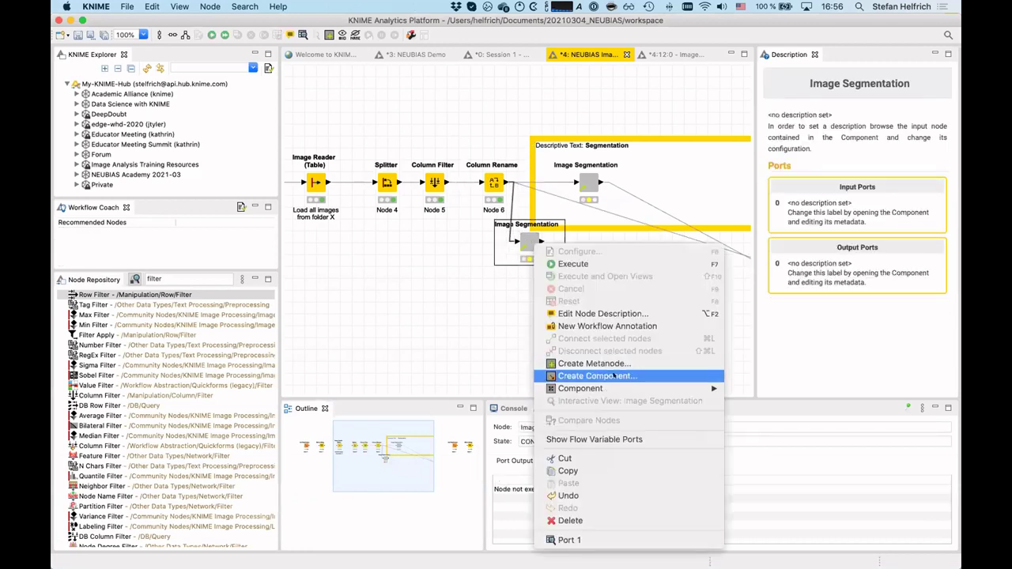
mouse_move(601, 388)
click(766, 469)
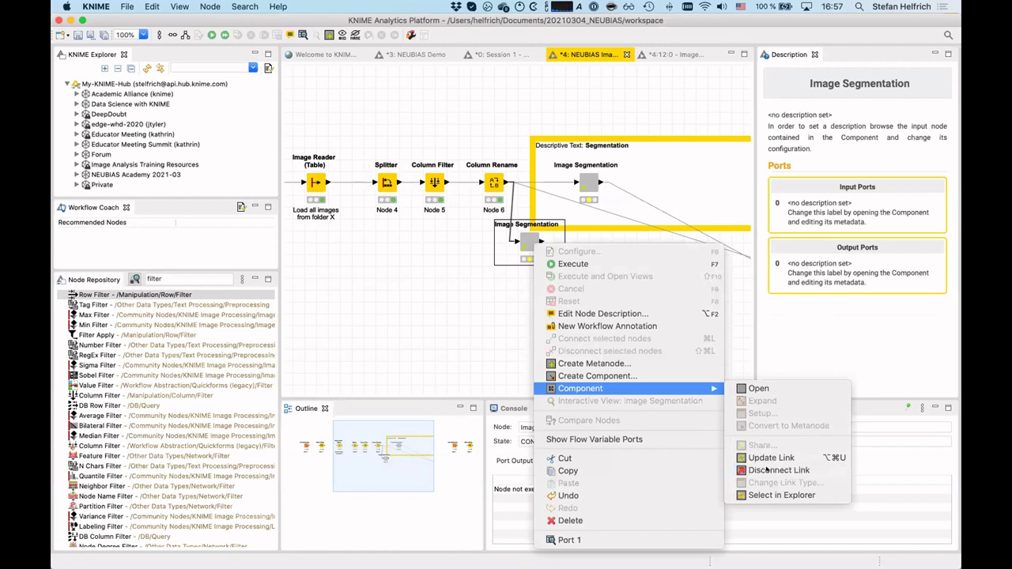
click(564, 319)
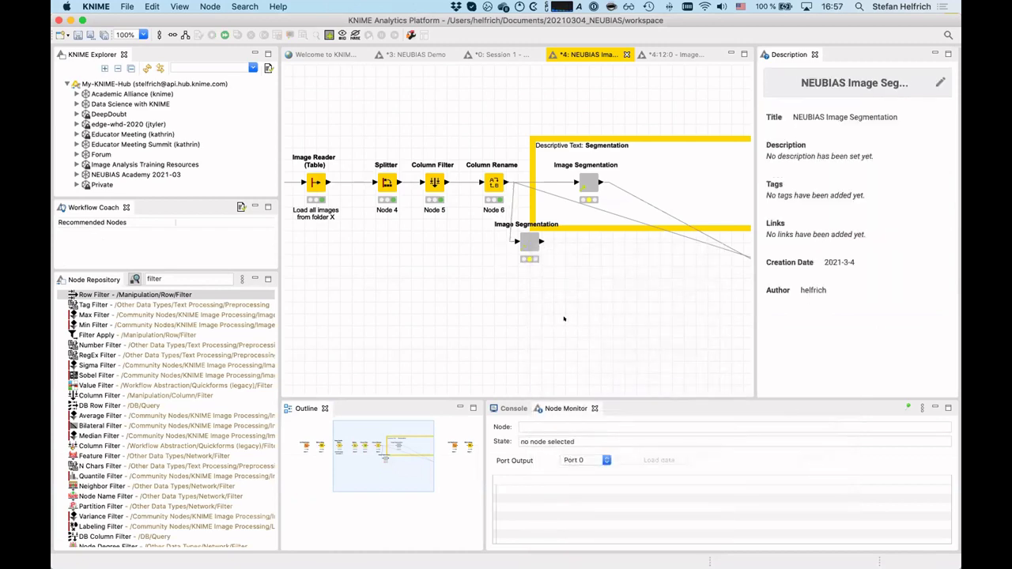